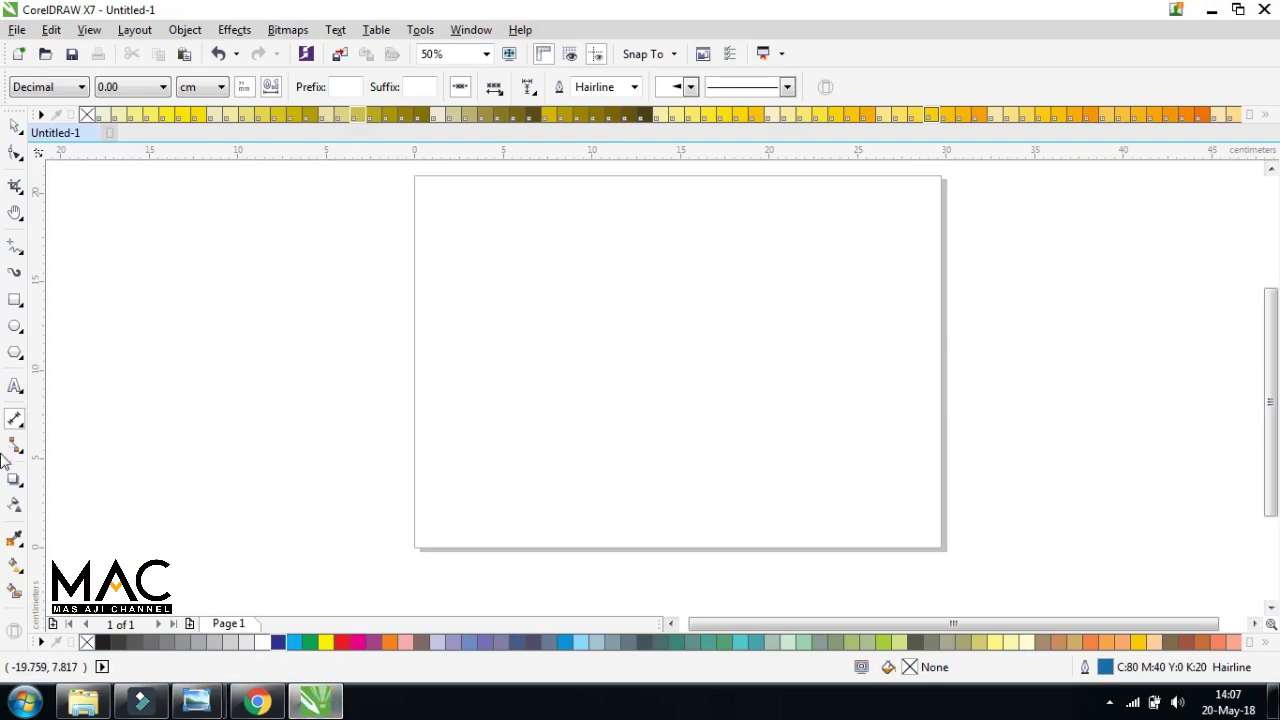
left_click(20, 358)
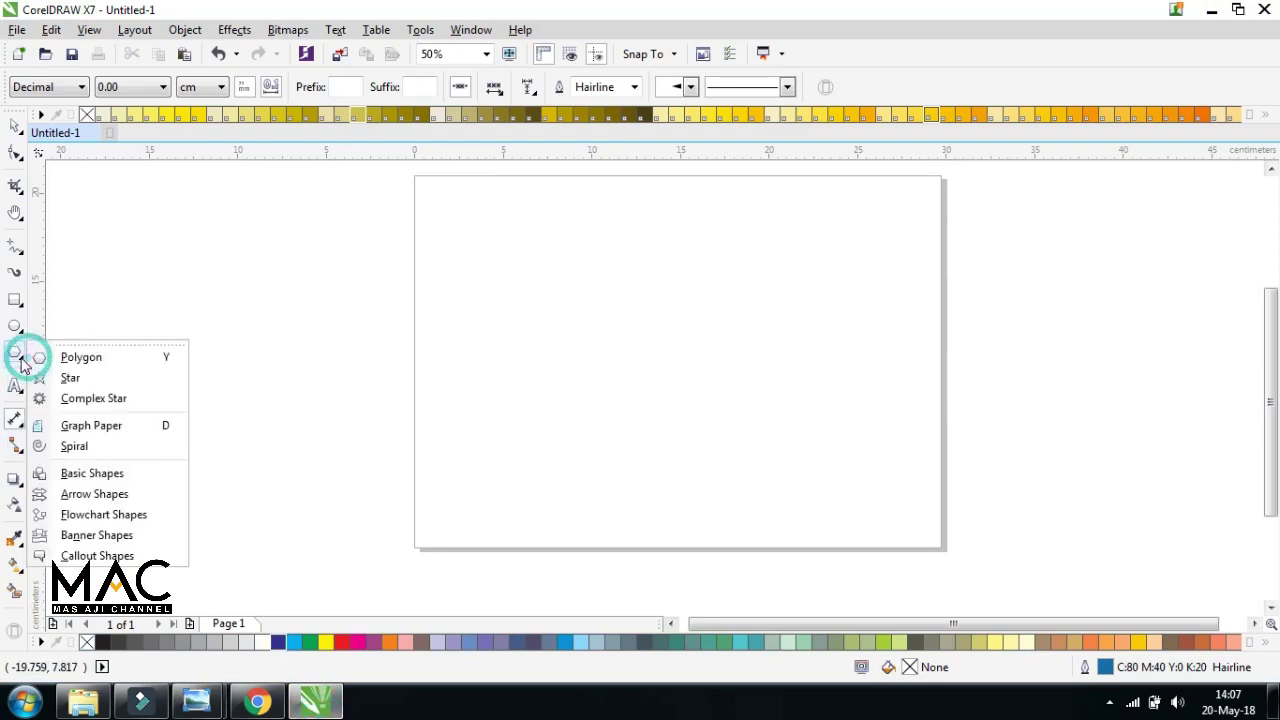
left_click(337, 390)
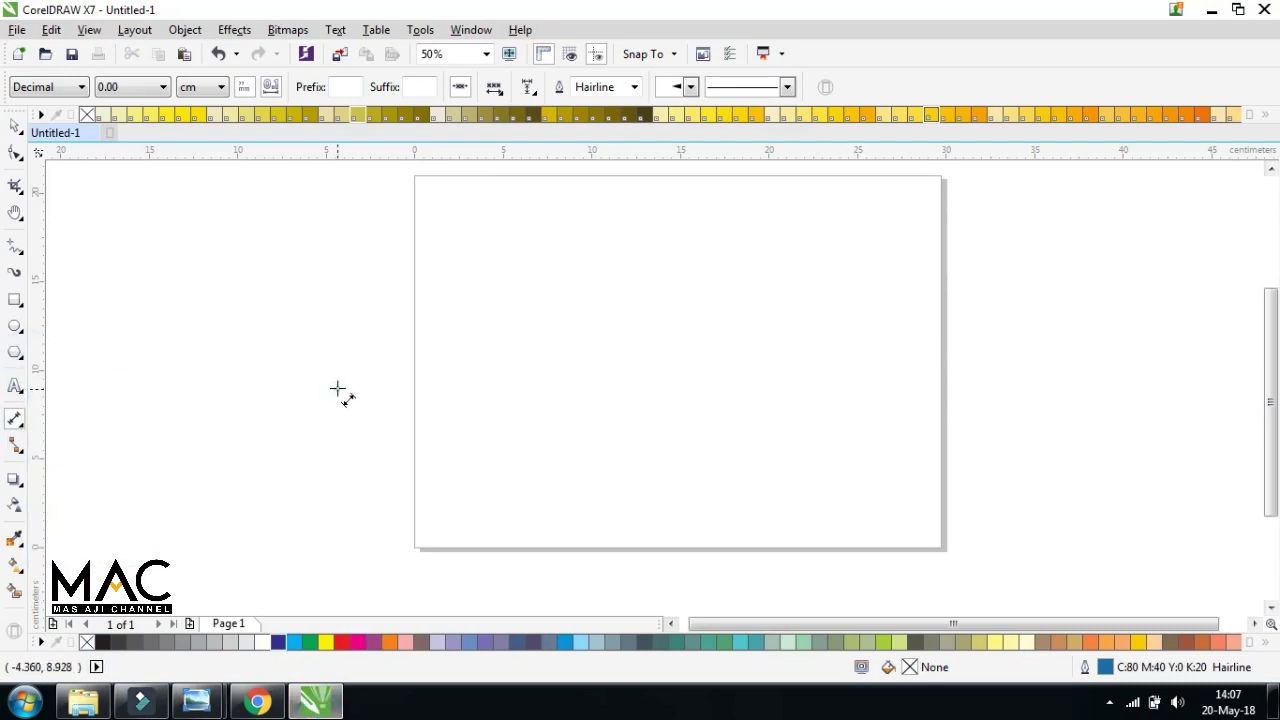
left_click(18, 388)
left_click(24, 396)
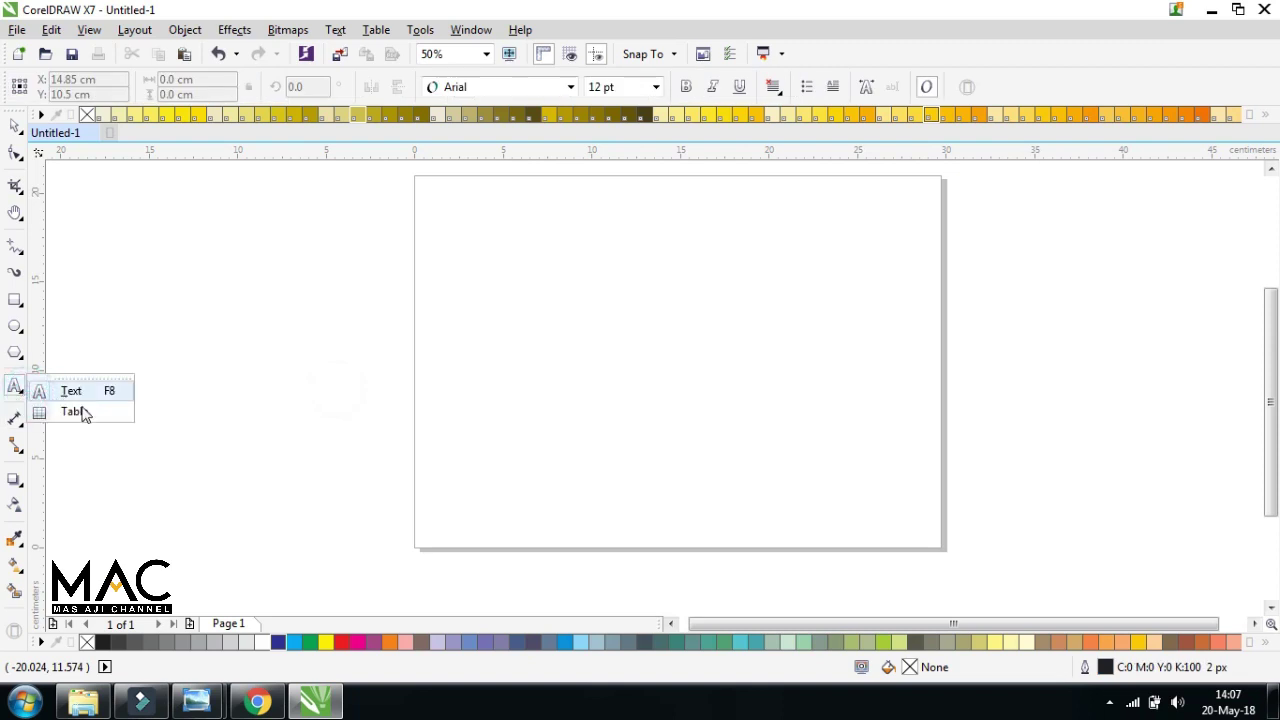
left_click(189, 360)
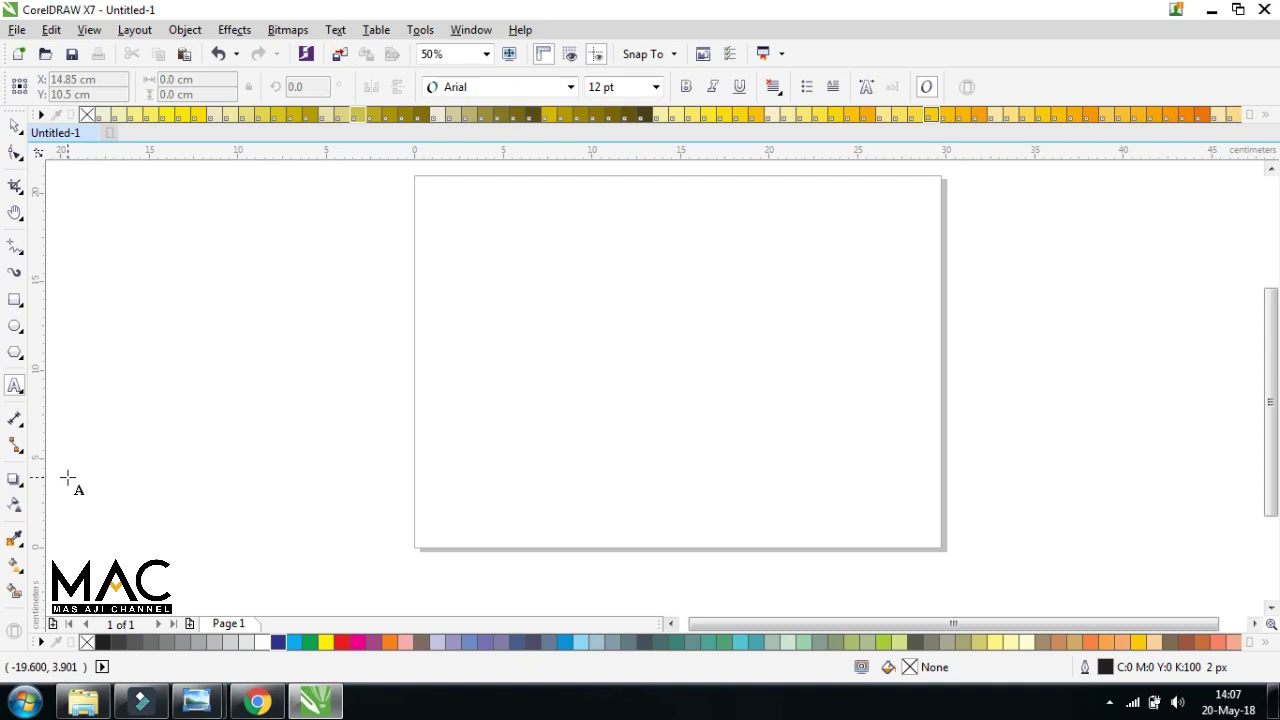
left_click(15, 420)
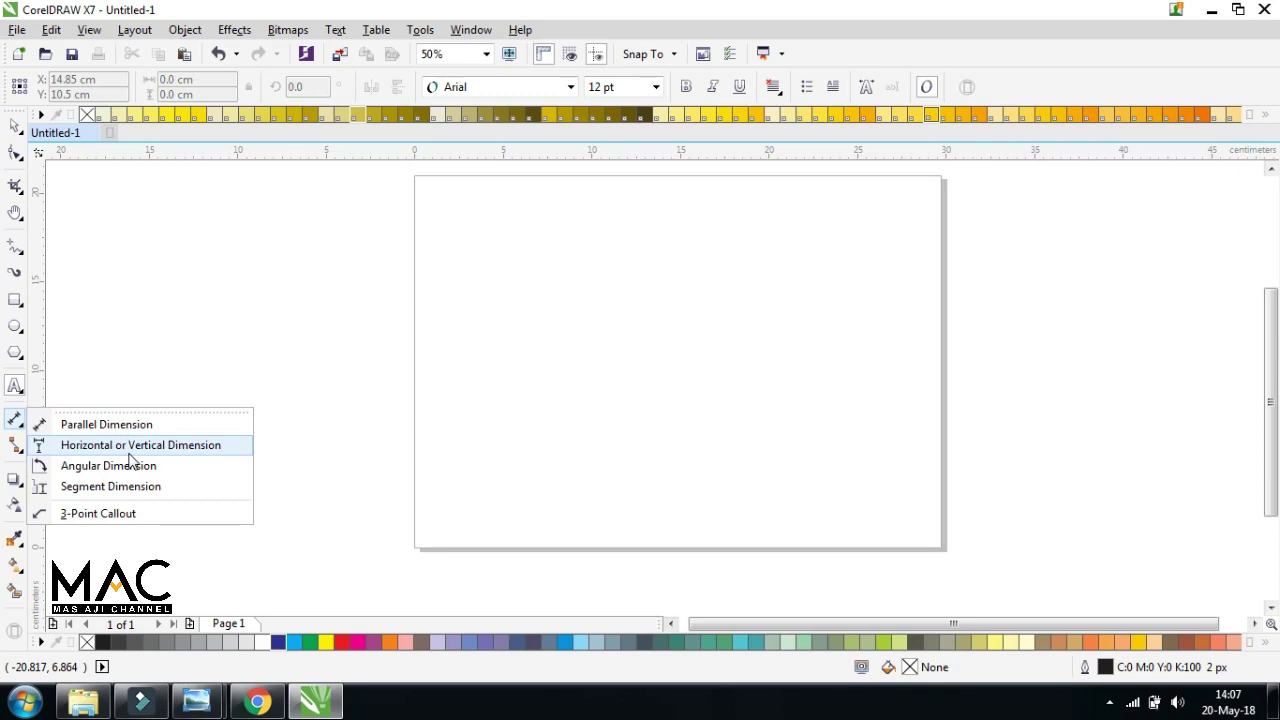
left_click(147, 516)
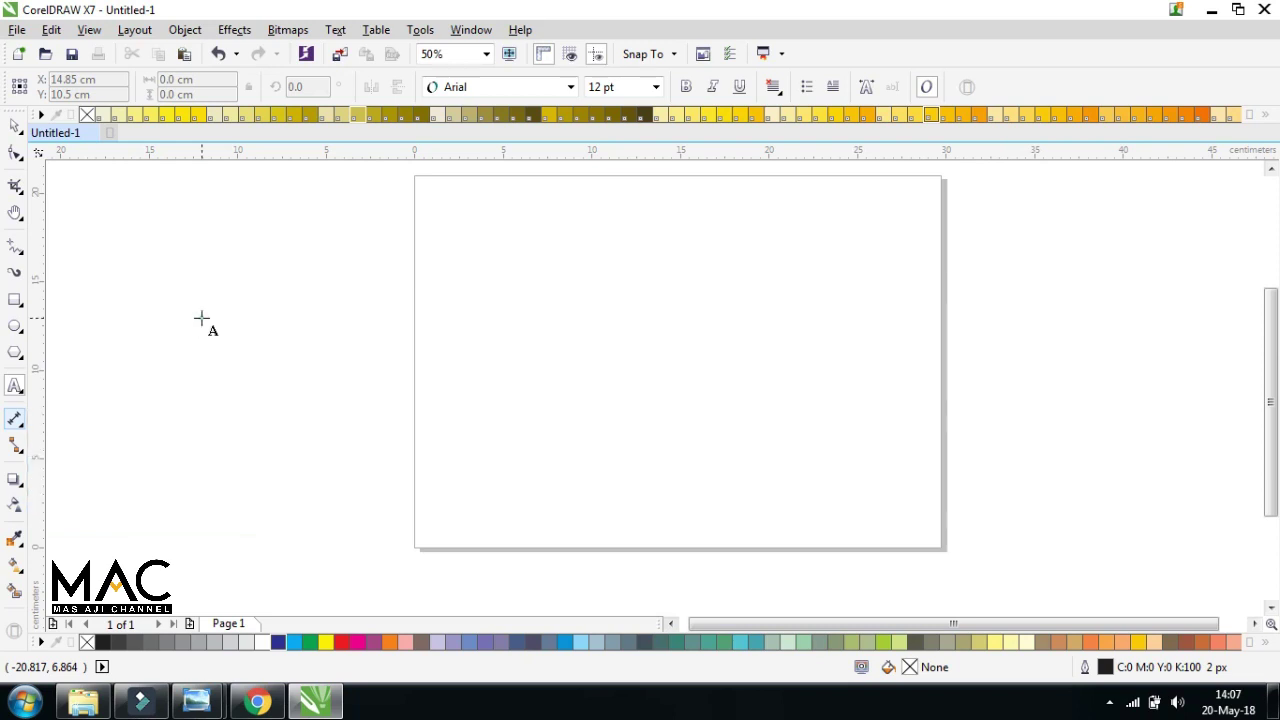
left_click(24, 452)
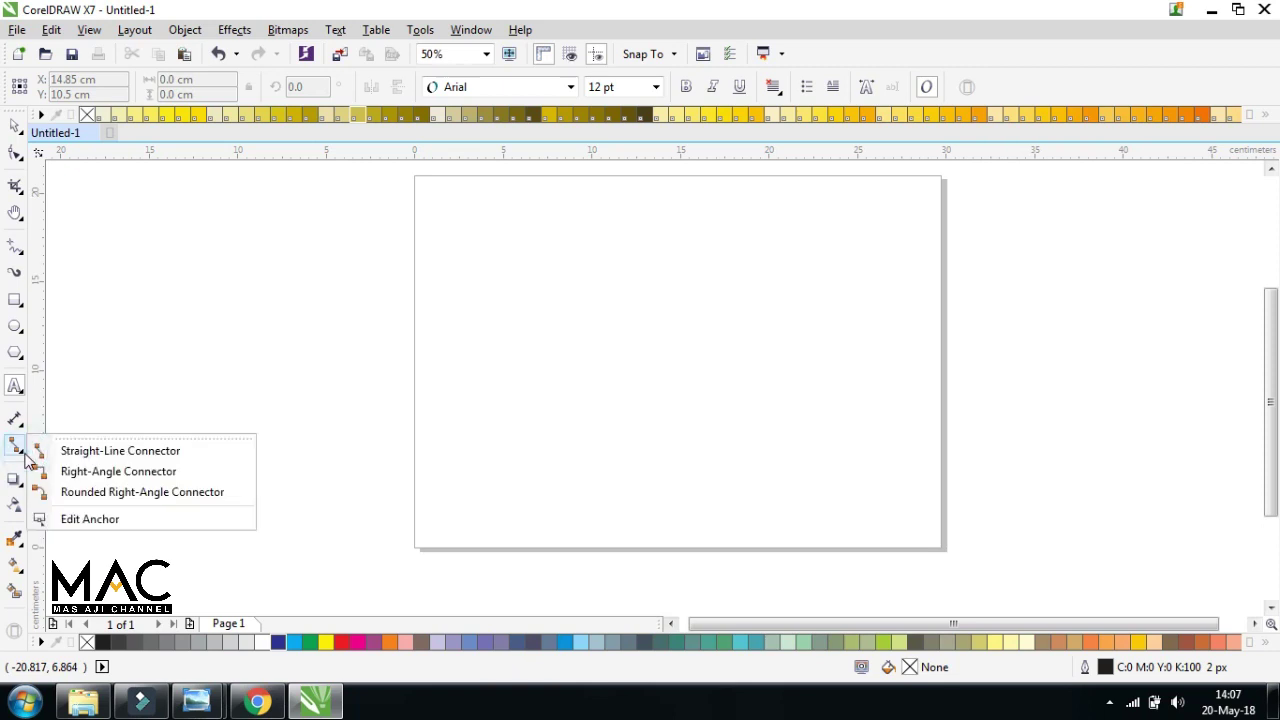
left_click(24, 436)
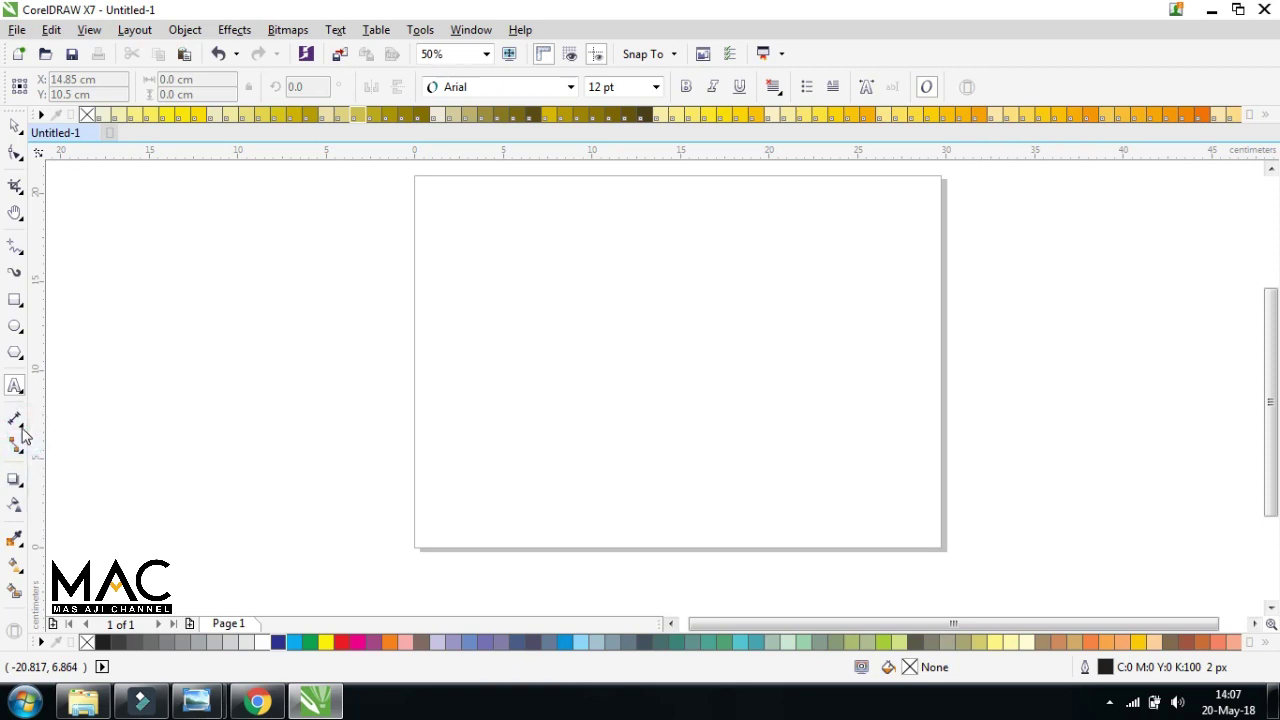
left_click(22, 424)
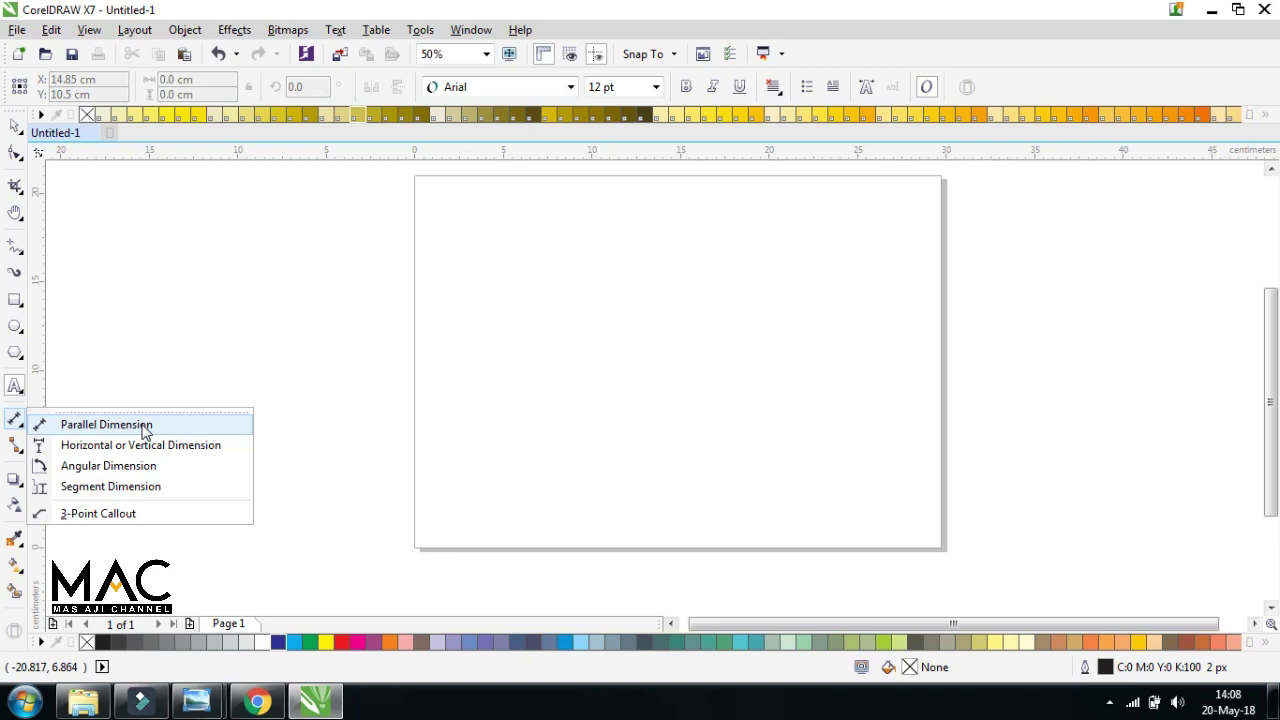
left_click(128, 424)
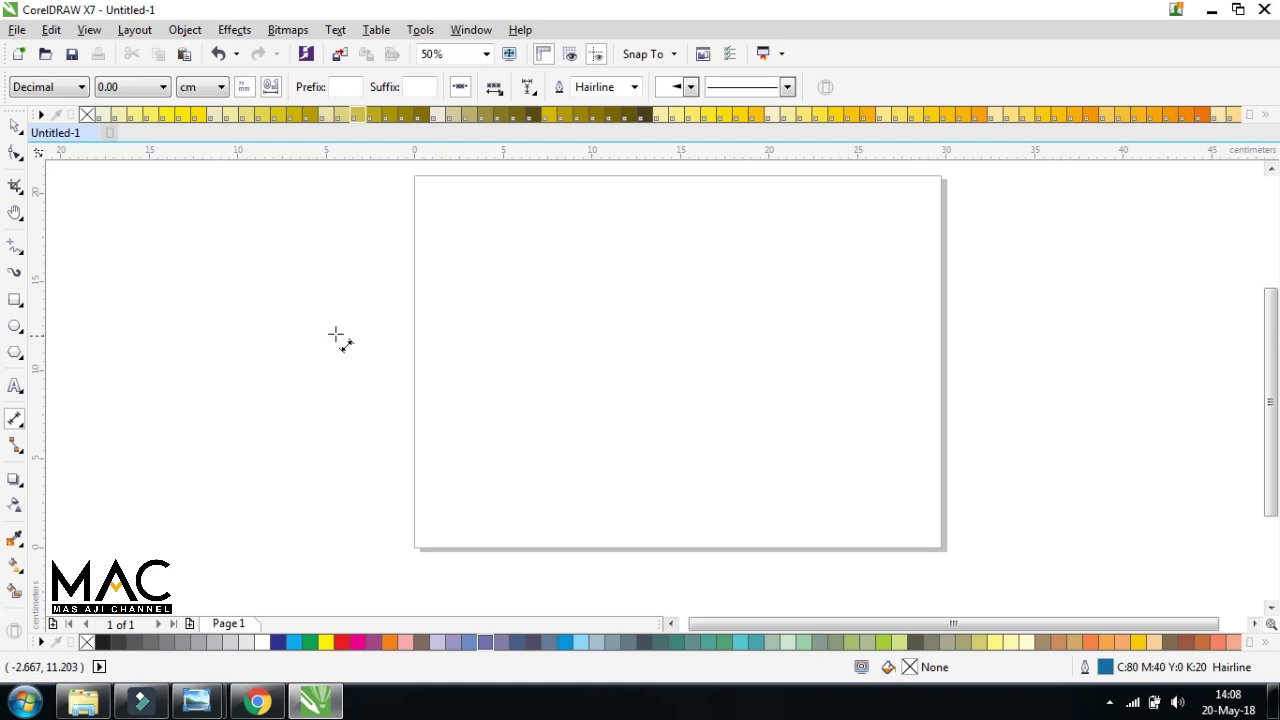
left_click_drag(1270, 392, 1268, 380)
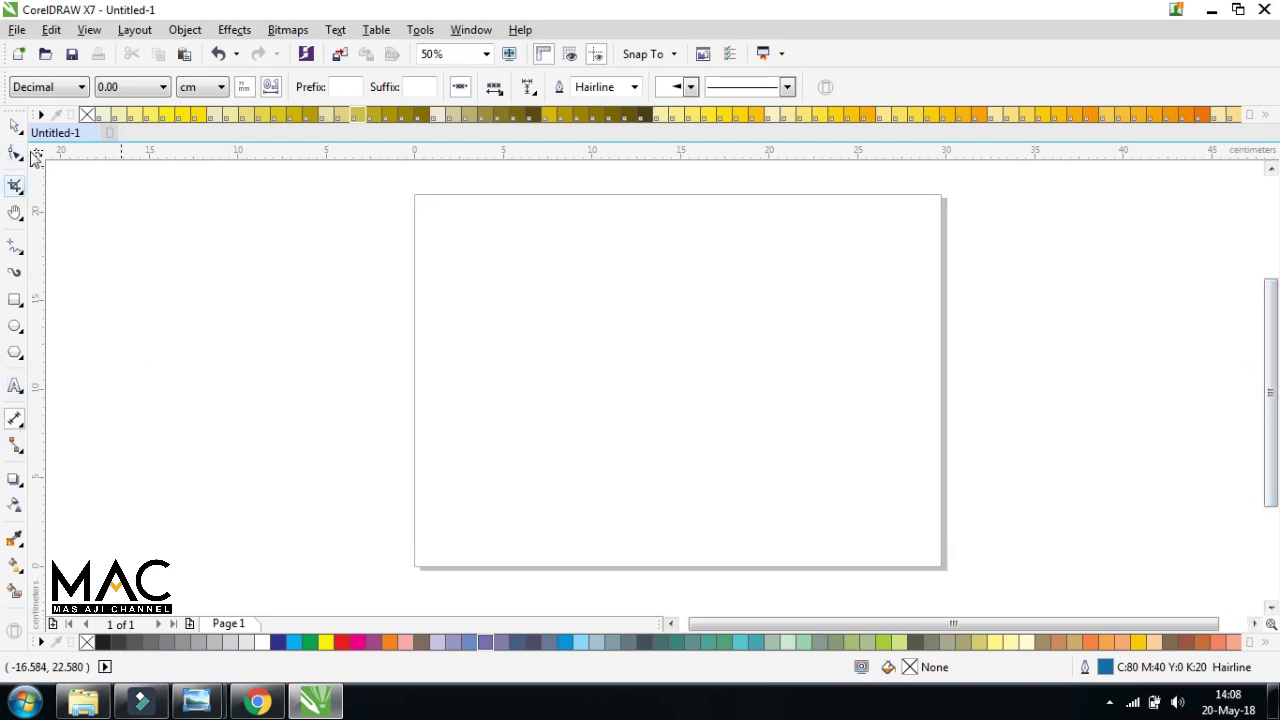
Switch to Chrome to view the YouTube video's comments and the channel's home page, and return to CorelDRAW
left_click(257, 703)
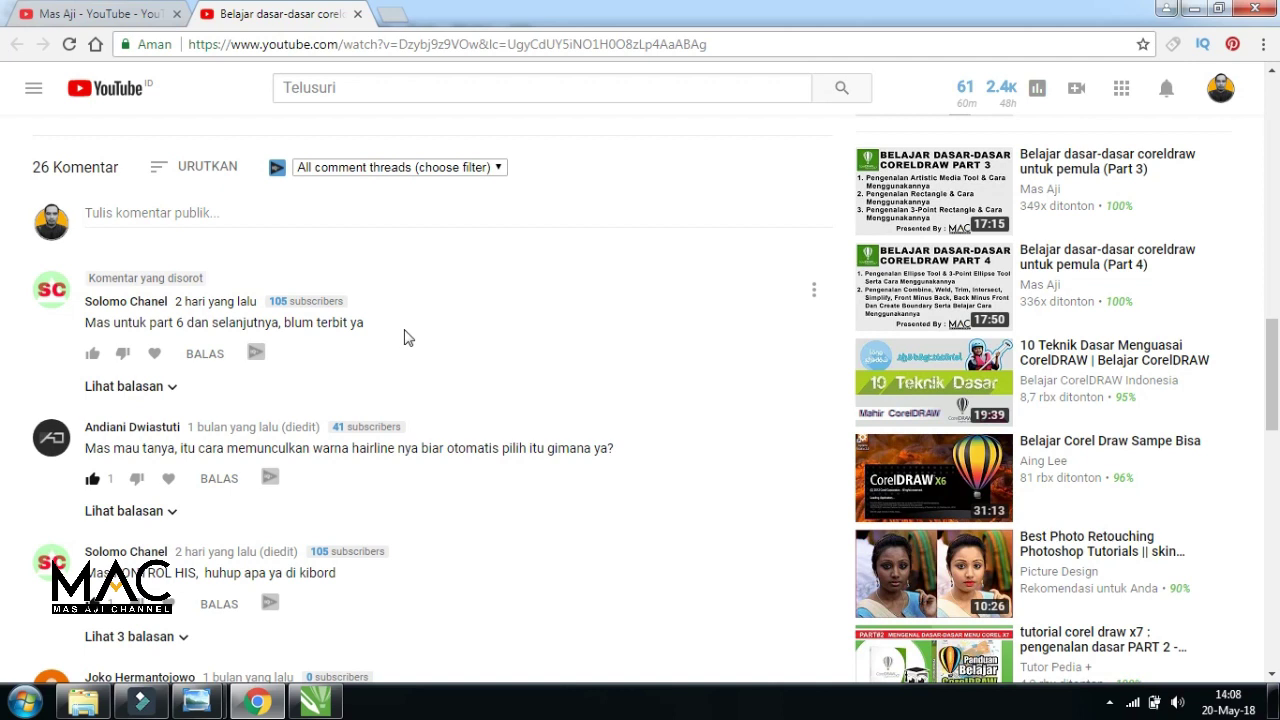
left_click(316, 702)
left_click(257, 701)
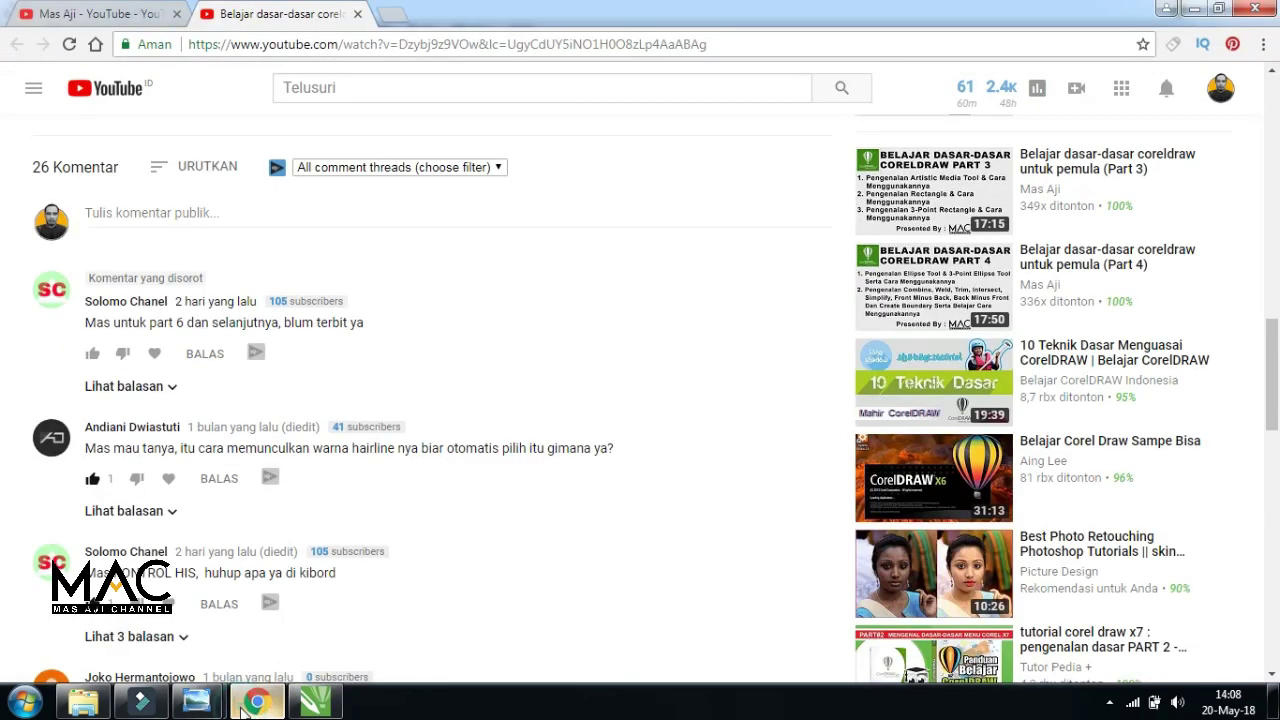
left_click(101, 12)
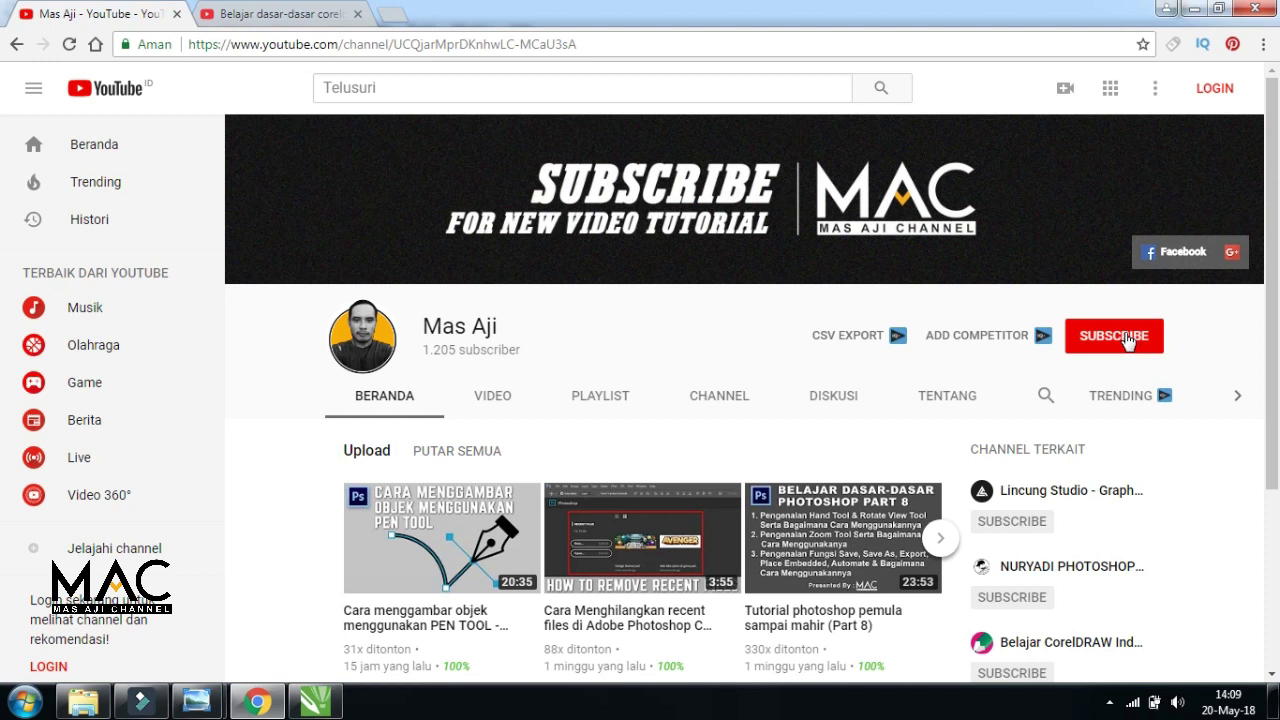
left_click(300, 14)
left_click(316, 702)
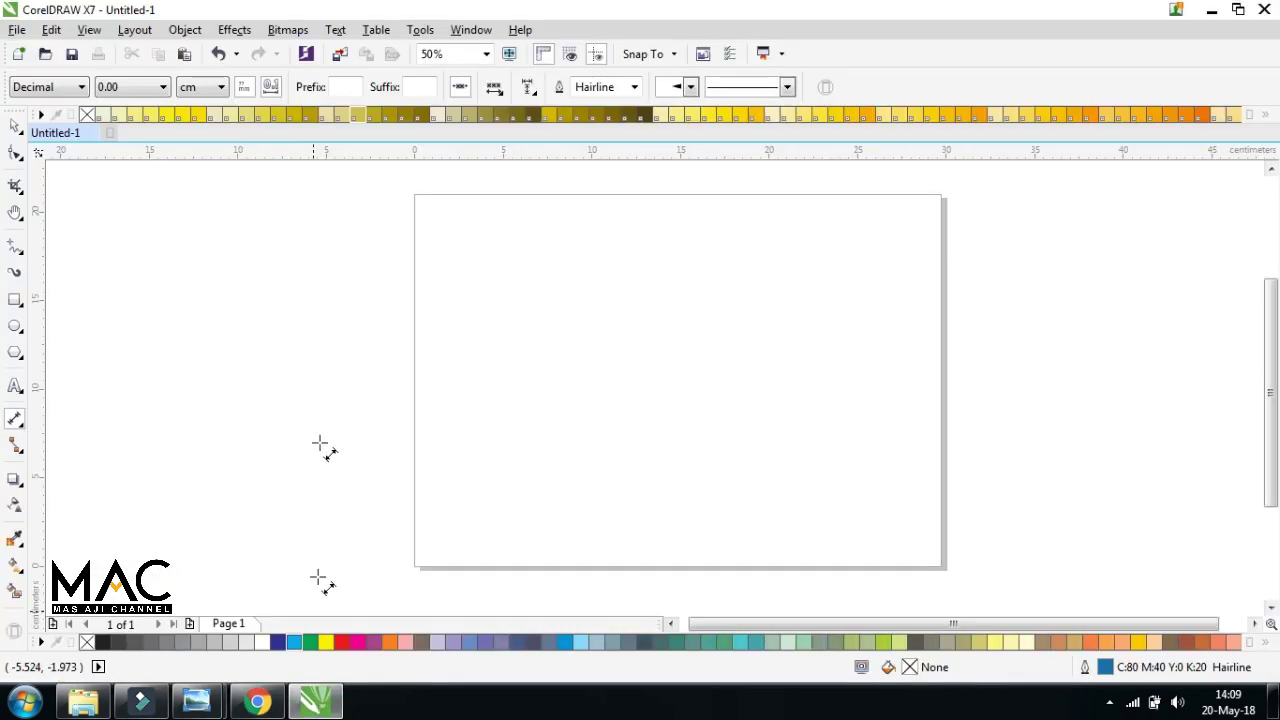
Activate the Pick tool with nothing selected
left_click(16, 126)
left_click(305, 258)
mouse_move(1271, 314)
left_mouse_down()
mouse_move(1271, 303)
mouse_move(1272, 316)
left_mouse_up()
left_click(1255, 623)
left_click(1270, 494)
left_click(17, 421)
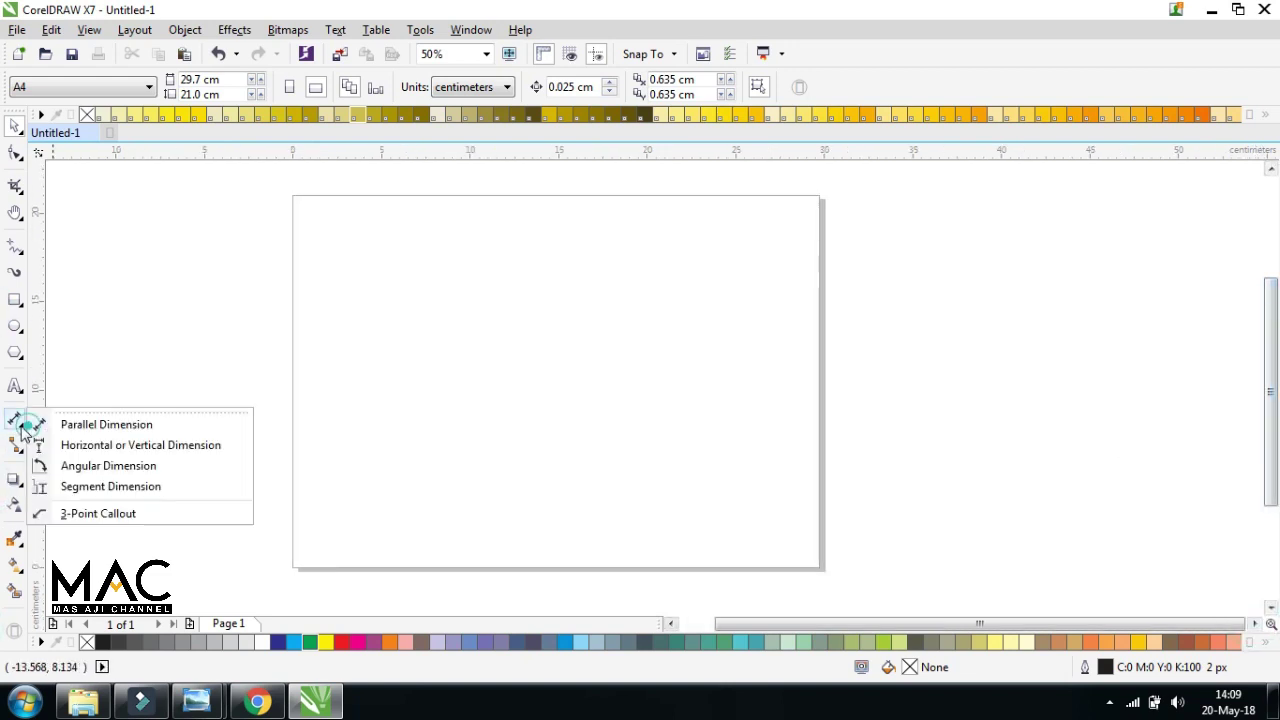
left_click(17, 152)
left_click(15, 125)
left_click(201, 234)
View the Design-Brosur-Tri-Fold image from the Part 6 folder in Windows Photo Viewer and return to CorelDRAW
left_click(83, 700)
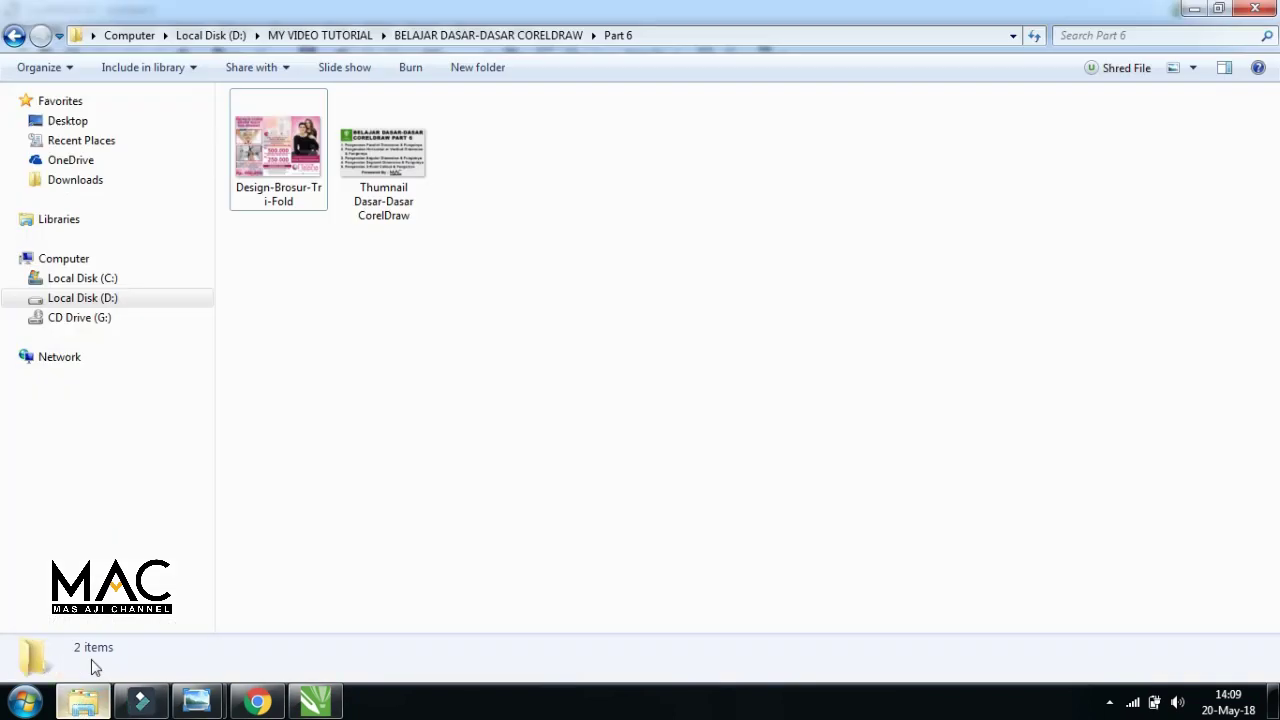
double_click(278, 150)
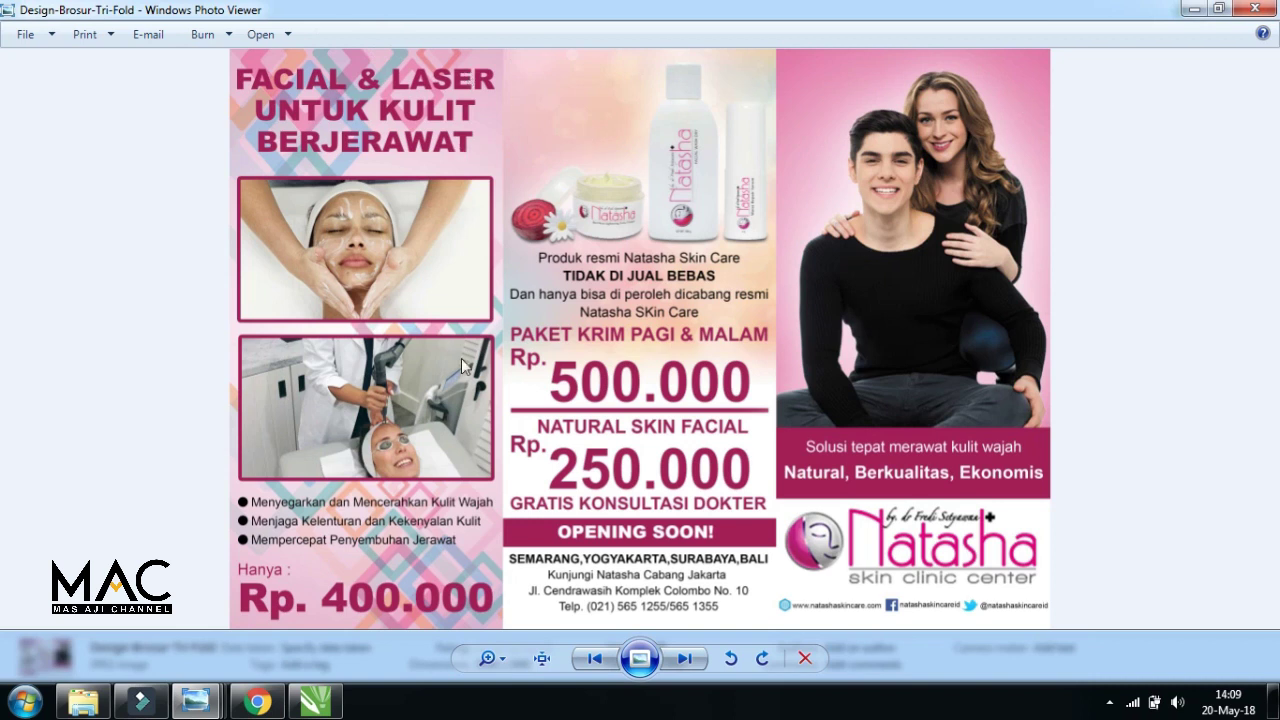
left_click(1255, 10)
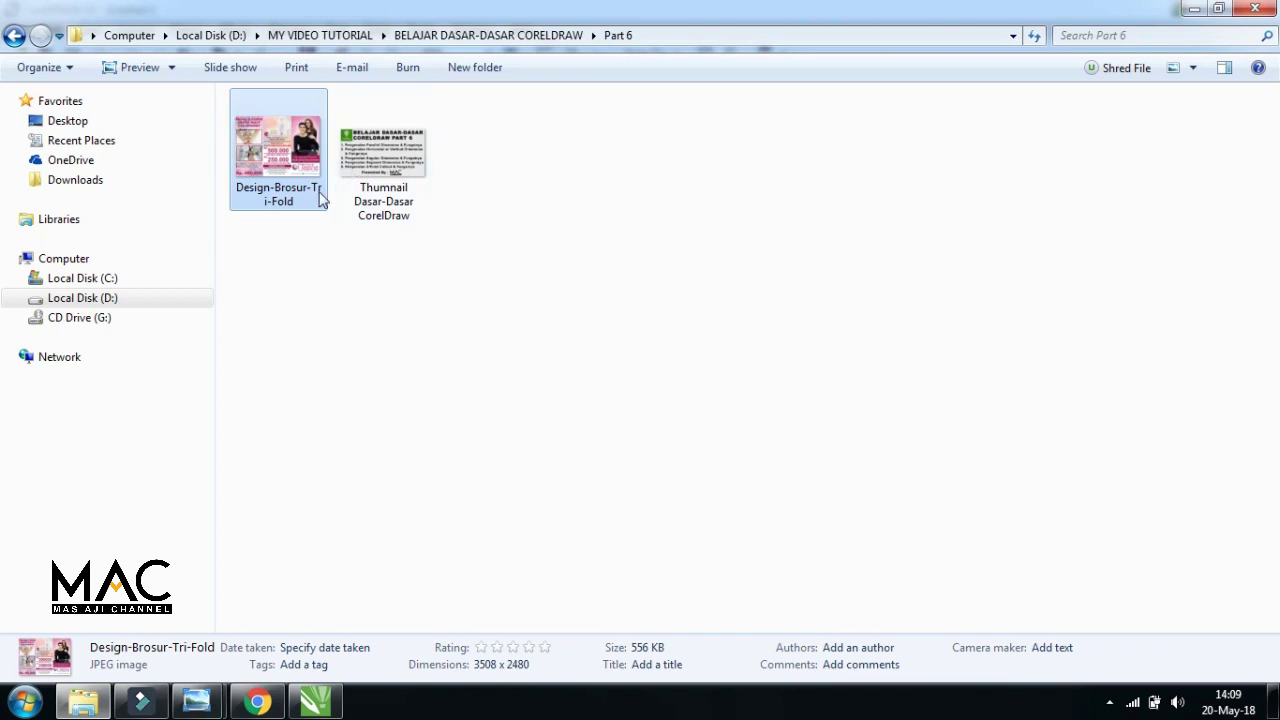
left_click(310, 705)
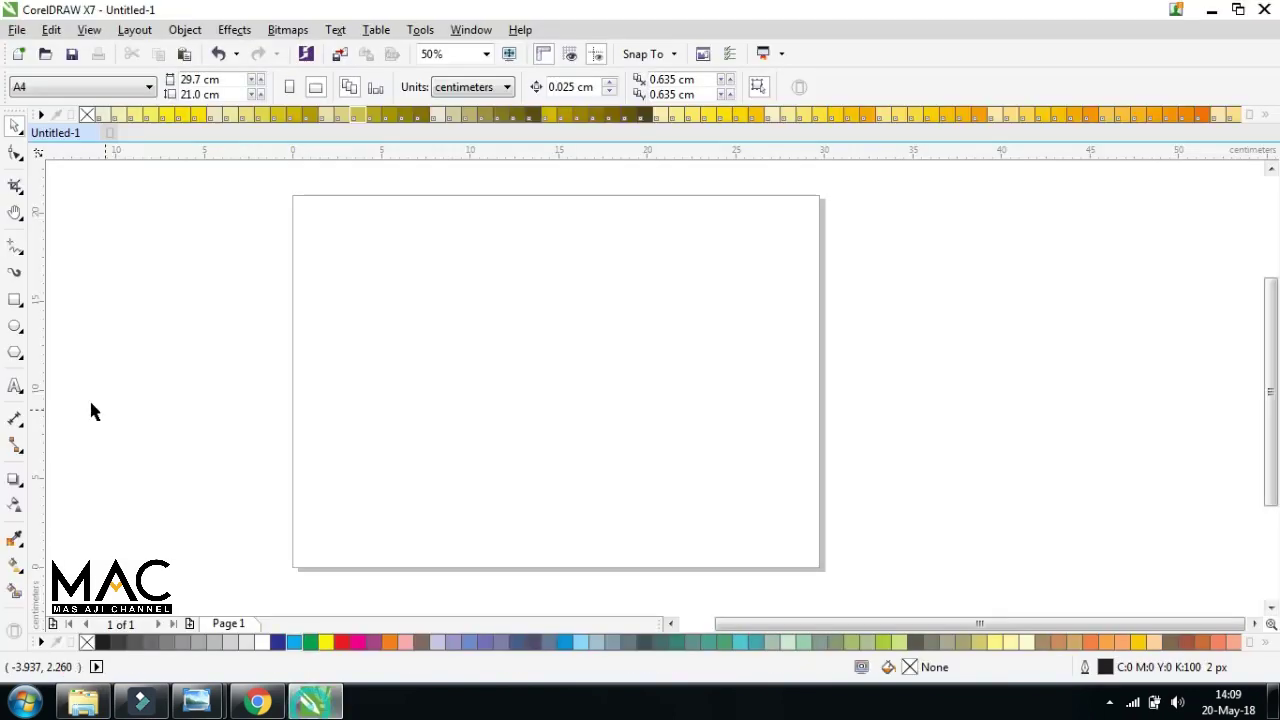
left_click(22, 428)
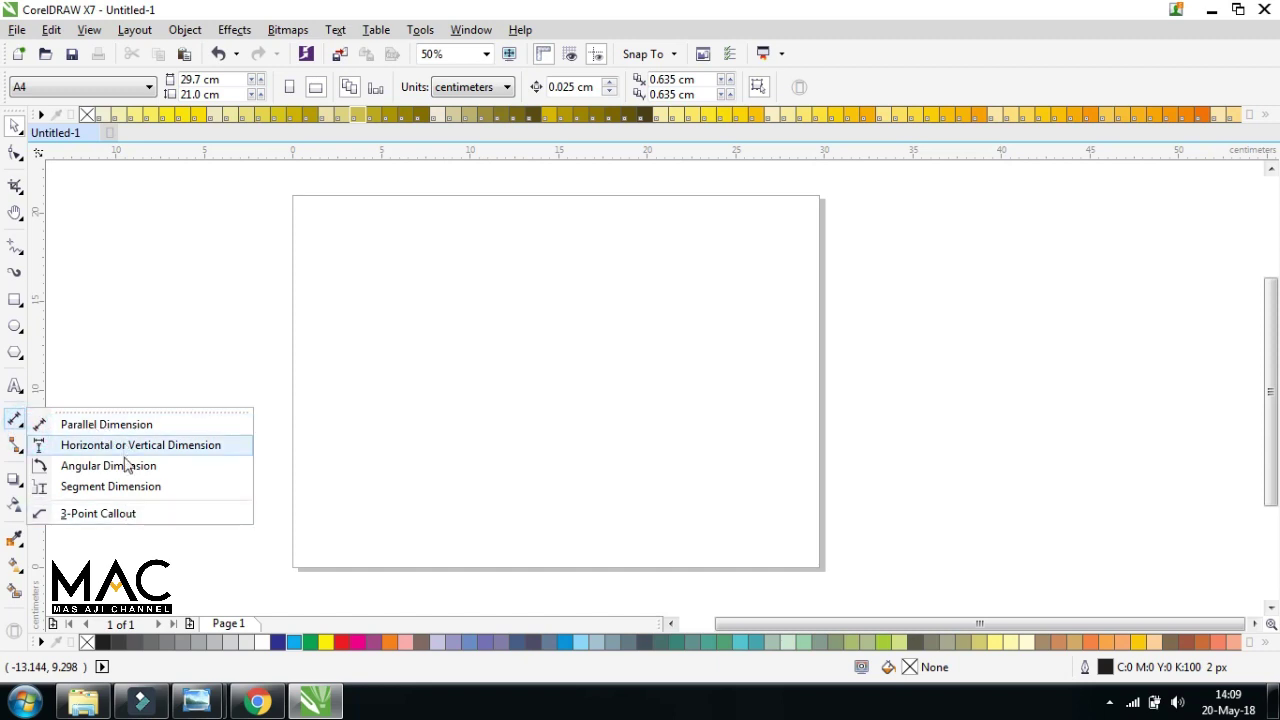
left_click(206, 233)
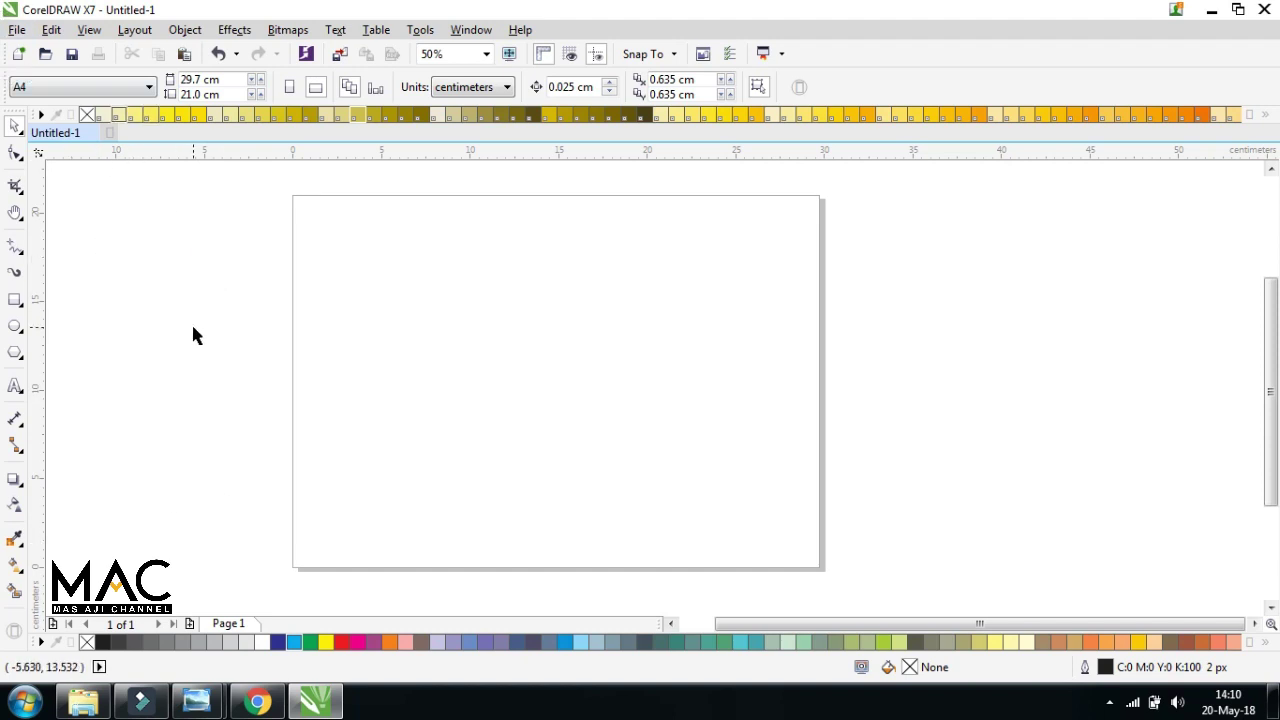
Place the Design-Brosur-Tri-Fold image on the page from the Part 6 folder in Windows Explorer and delete it
left_click(104, 693)
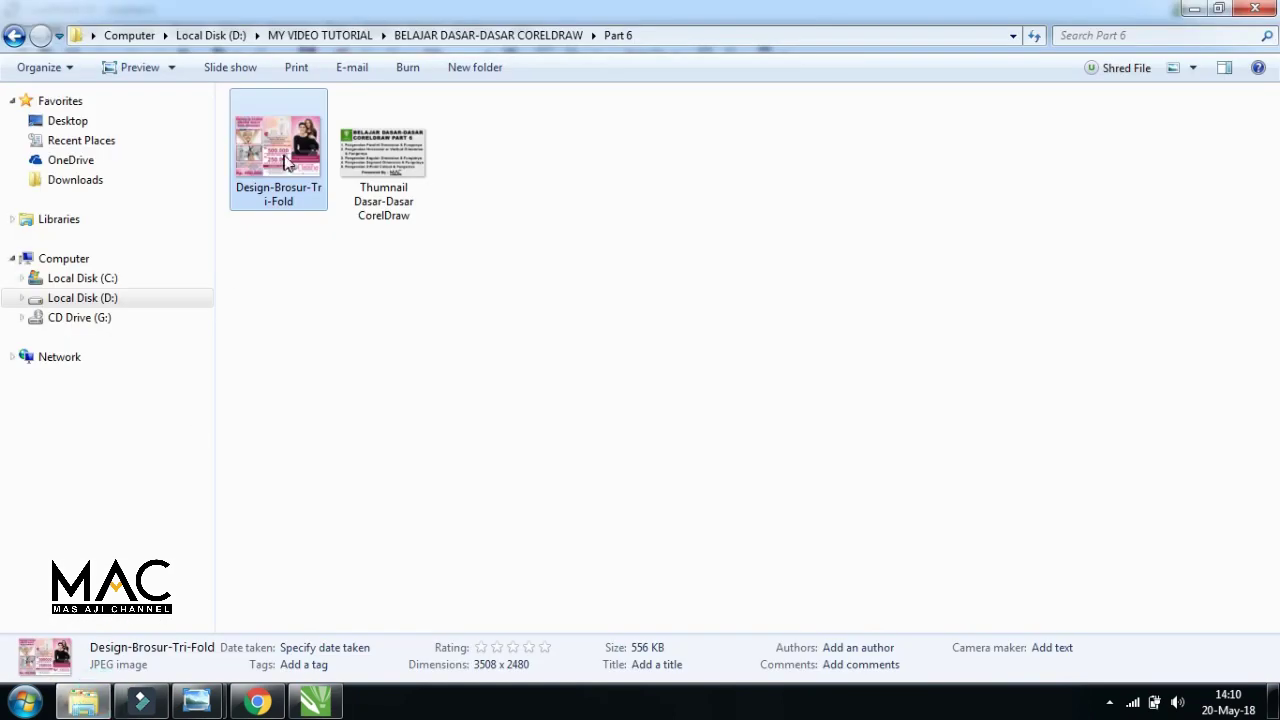
left_click_drag(270, 155, 492, 316)
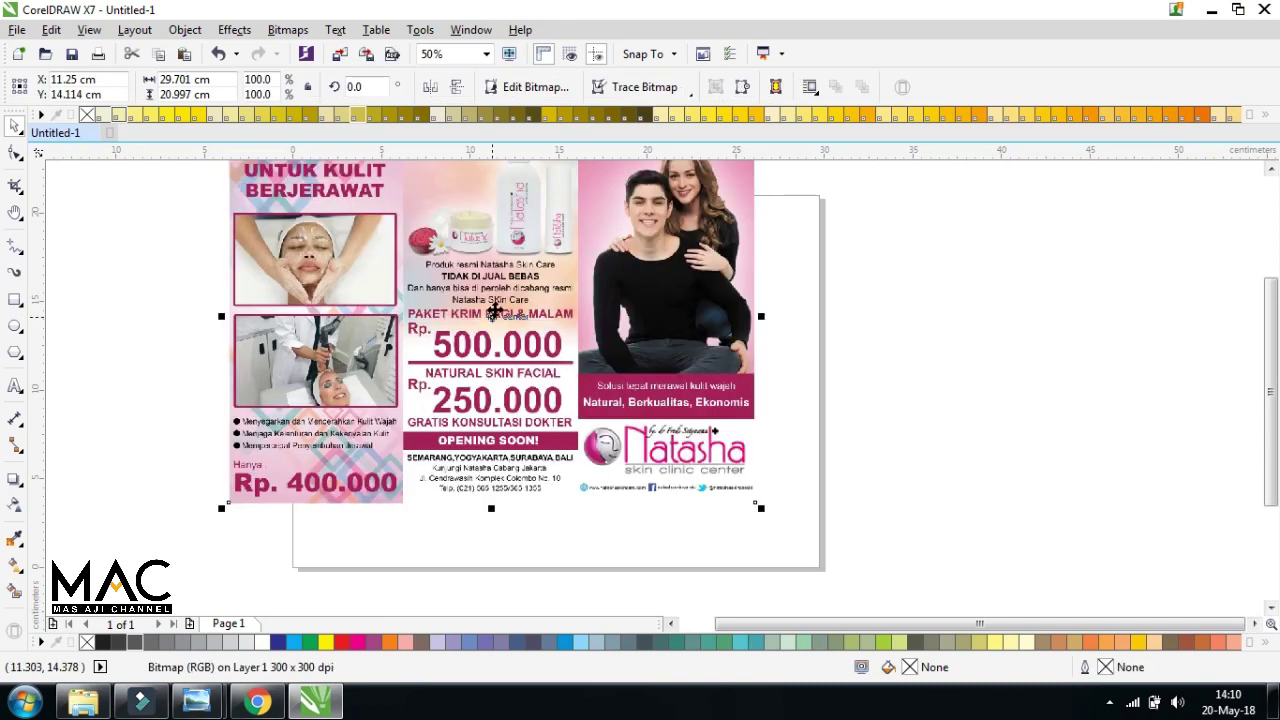
key("Delete")
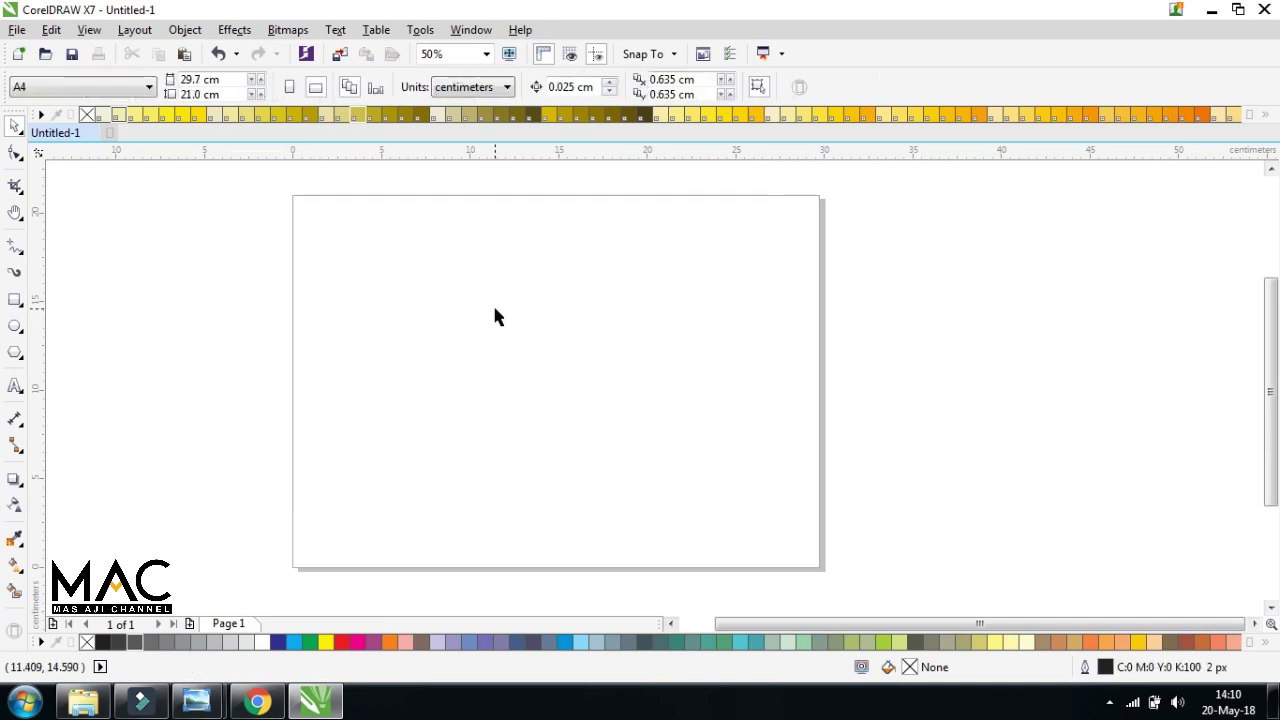
Import the Design-Brosur-Tri-Fold file from D:\MY VIDEO TUTORIAL\BELAJAR DASAR-DASAR CORELDRAW\Part 6
left_click(17, 30)
left_click(77, 318)
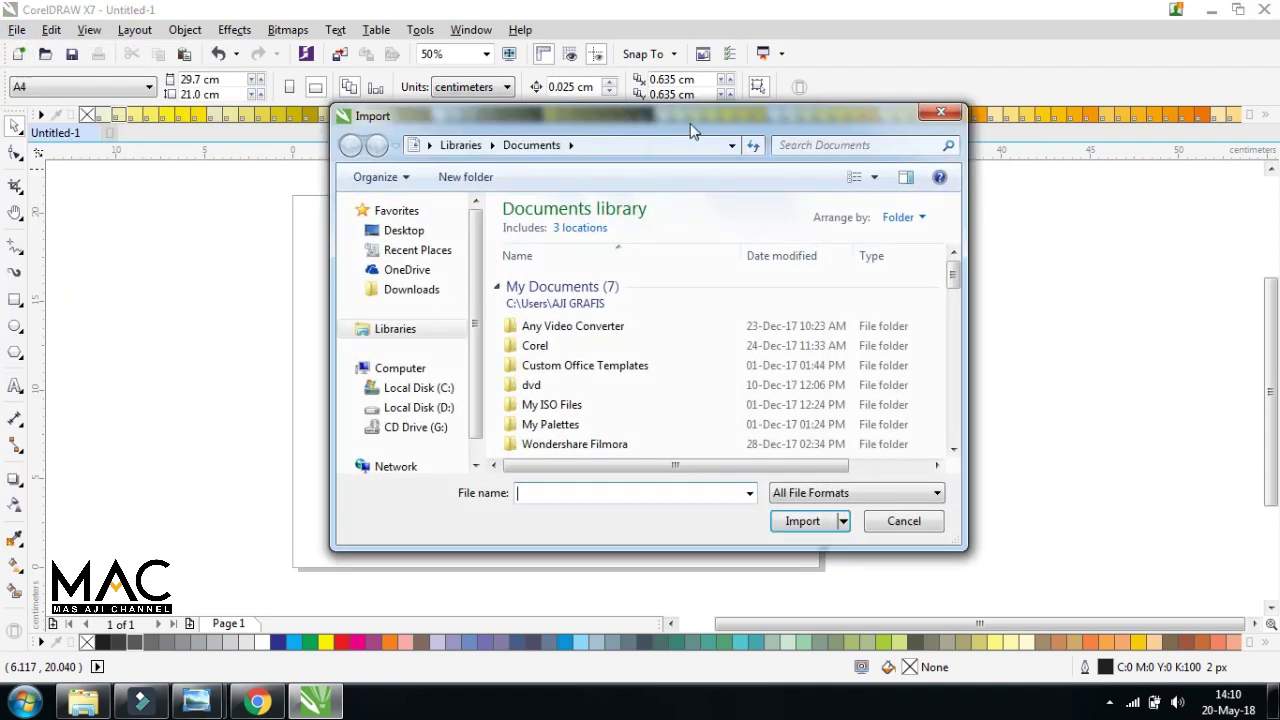
left_click(386, 306)
left_click_drag(920, 168, 921, 201)
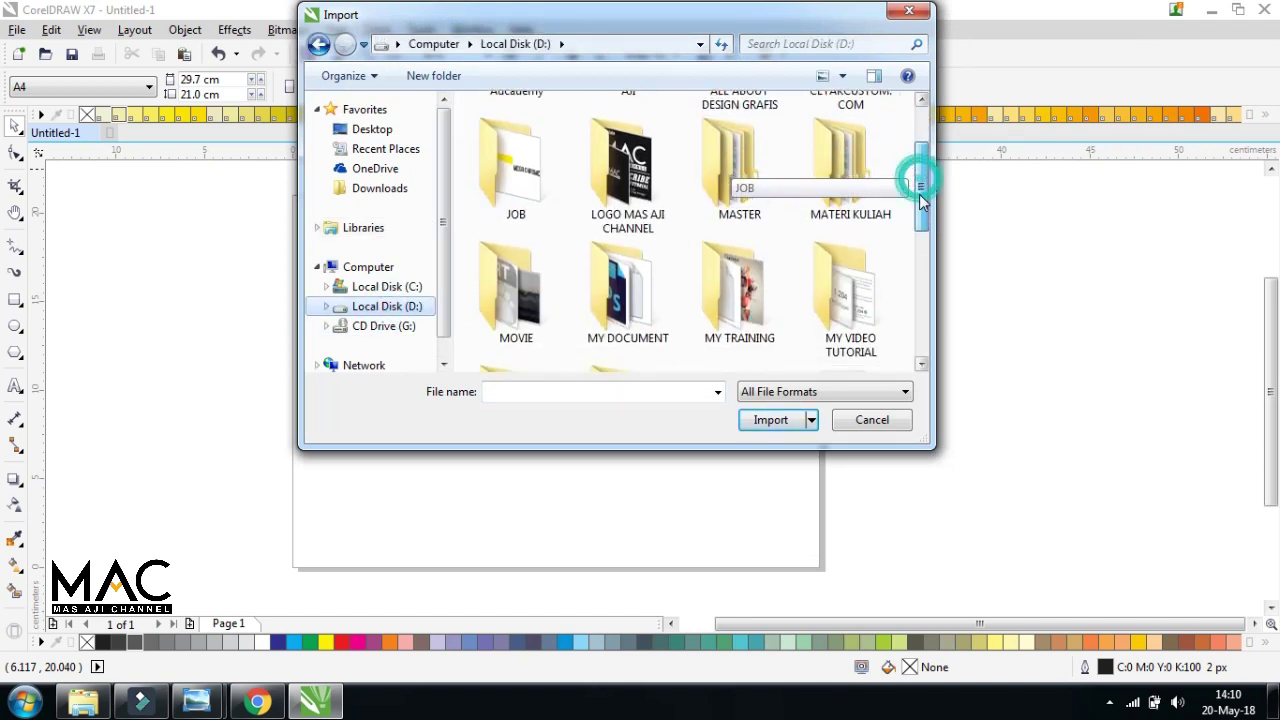
double_click(850, 300)
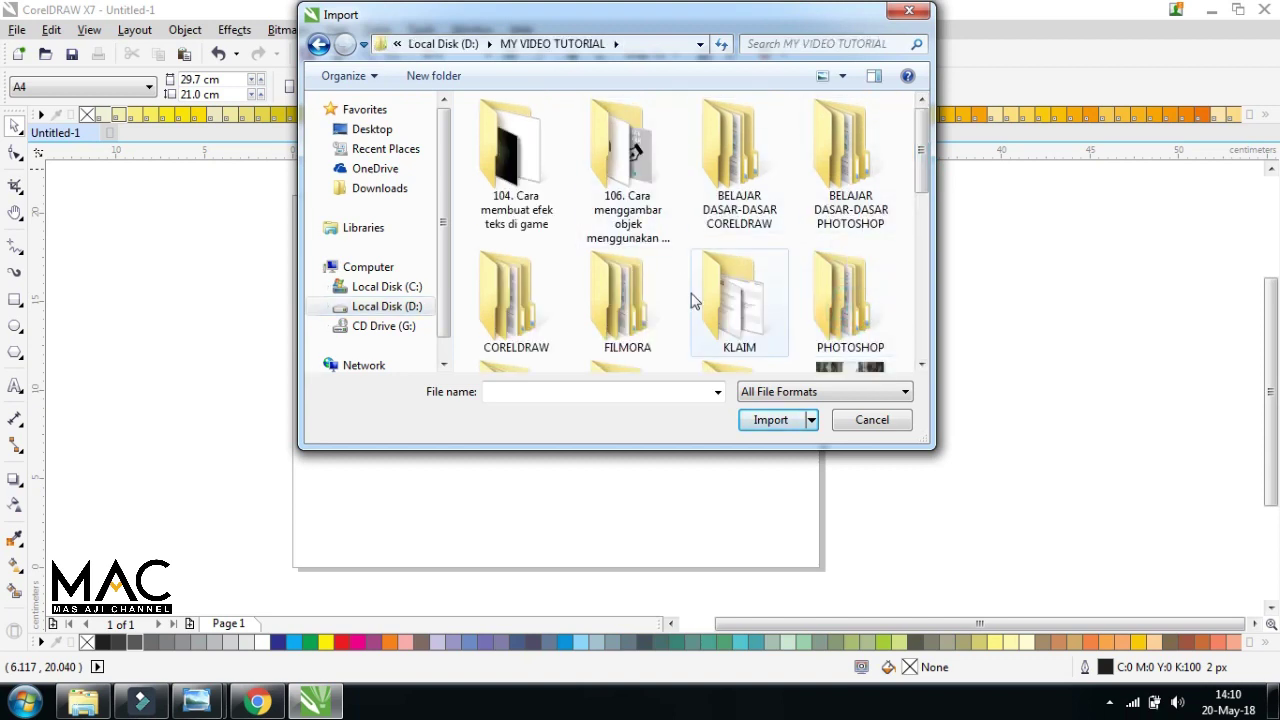
left_click(735, 190)
double_click(735, 190)
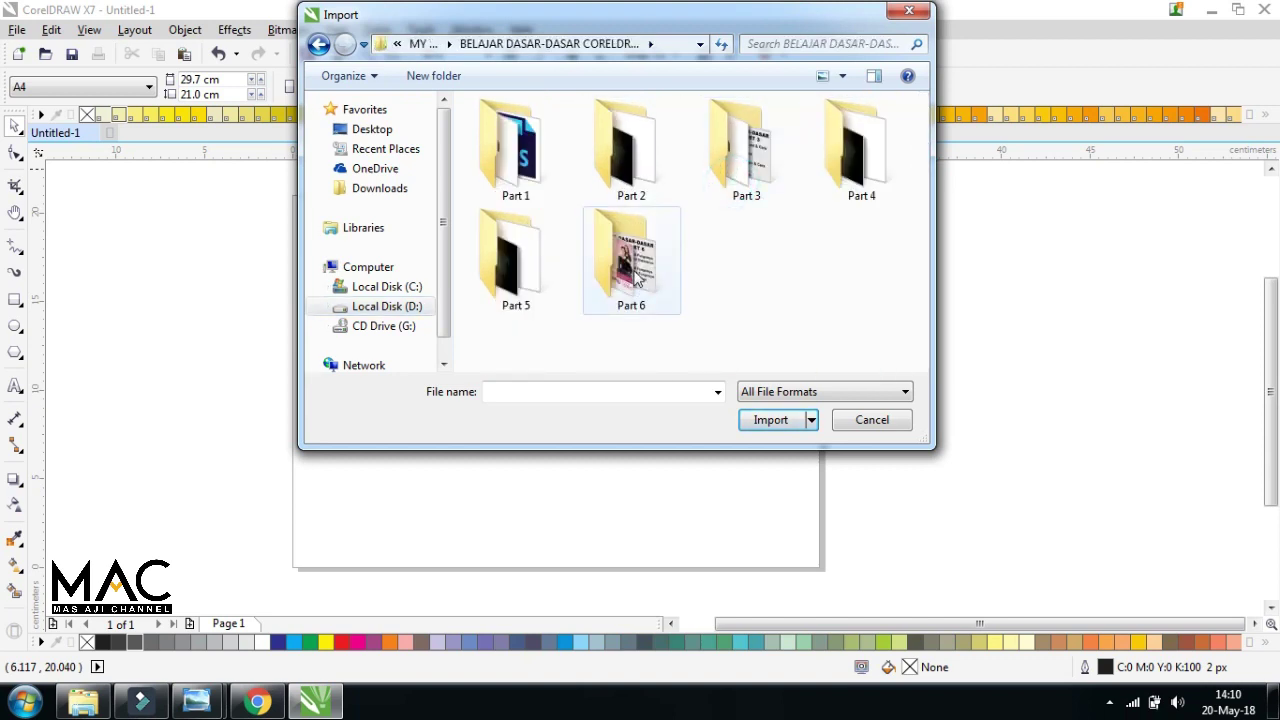
double_click(629, 262)
left_click(535, 135)
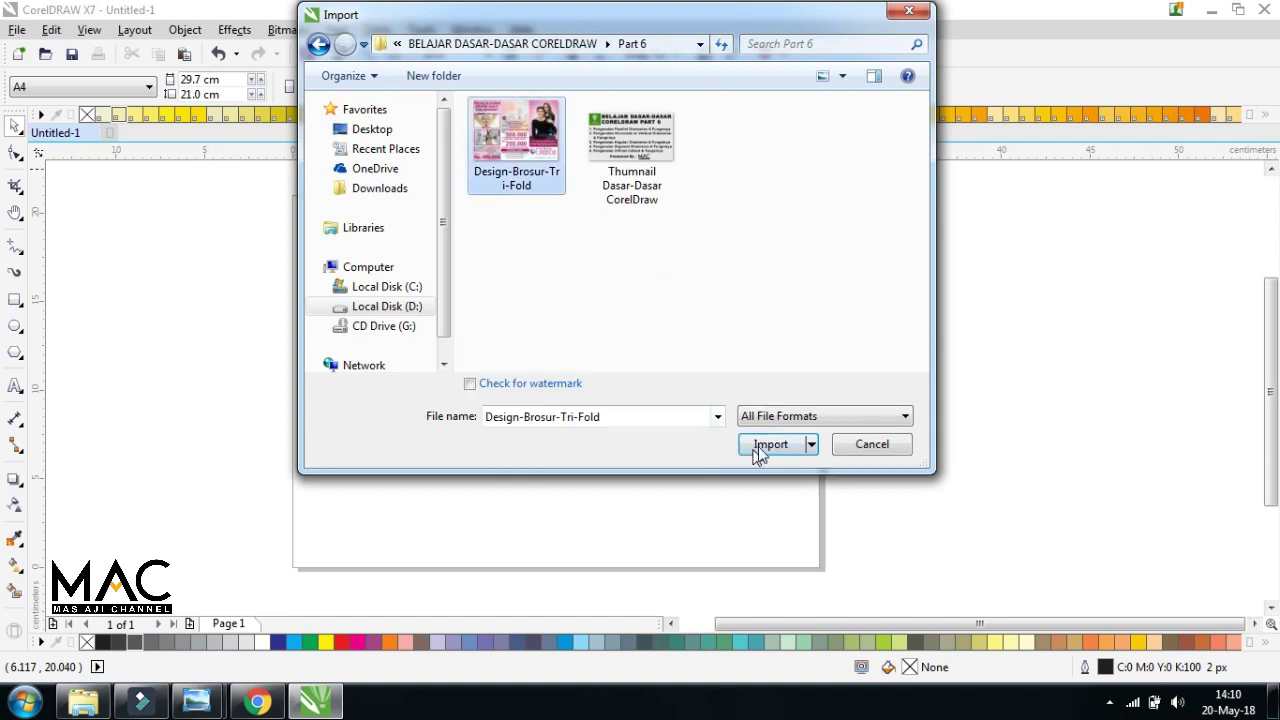
left_click(762, 445)
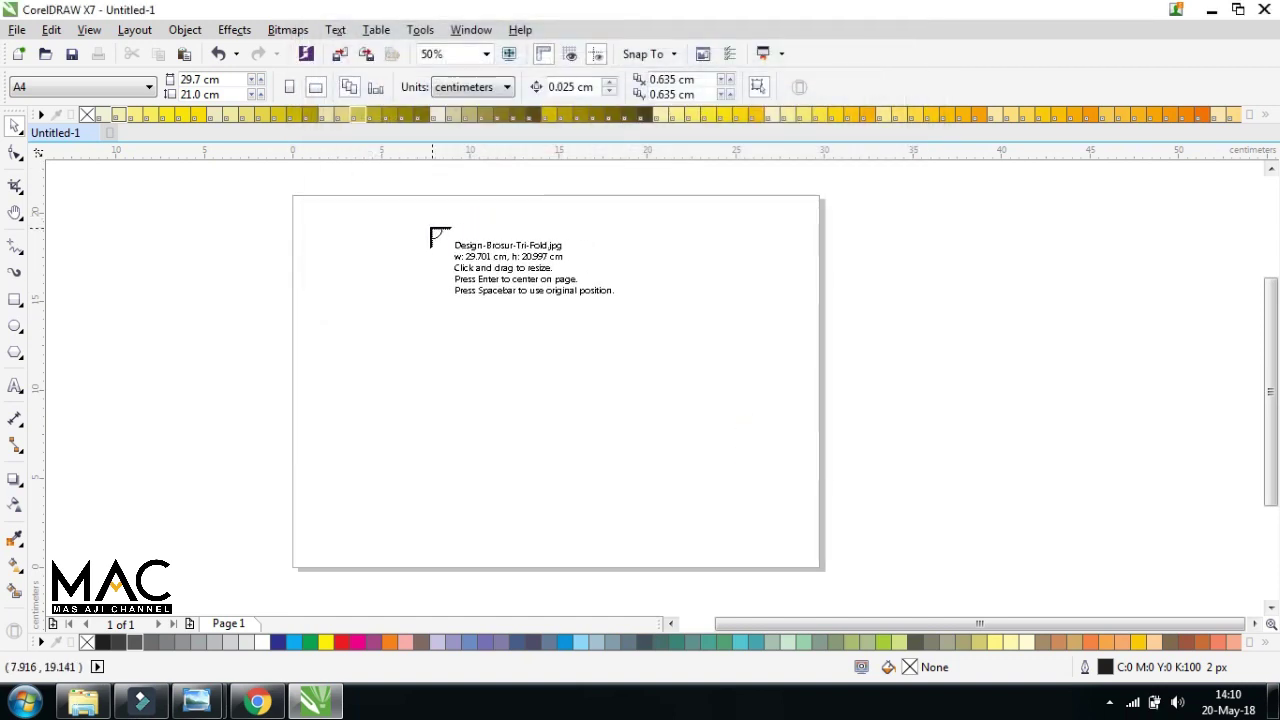
Place the imported brochure image at its original size, move it to cover the A4 page, and deselect it
left_click(365, 201)
left_click_drag(492, 278, 416, 268)
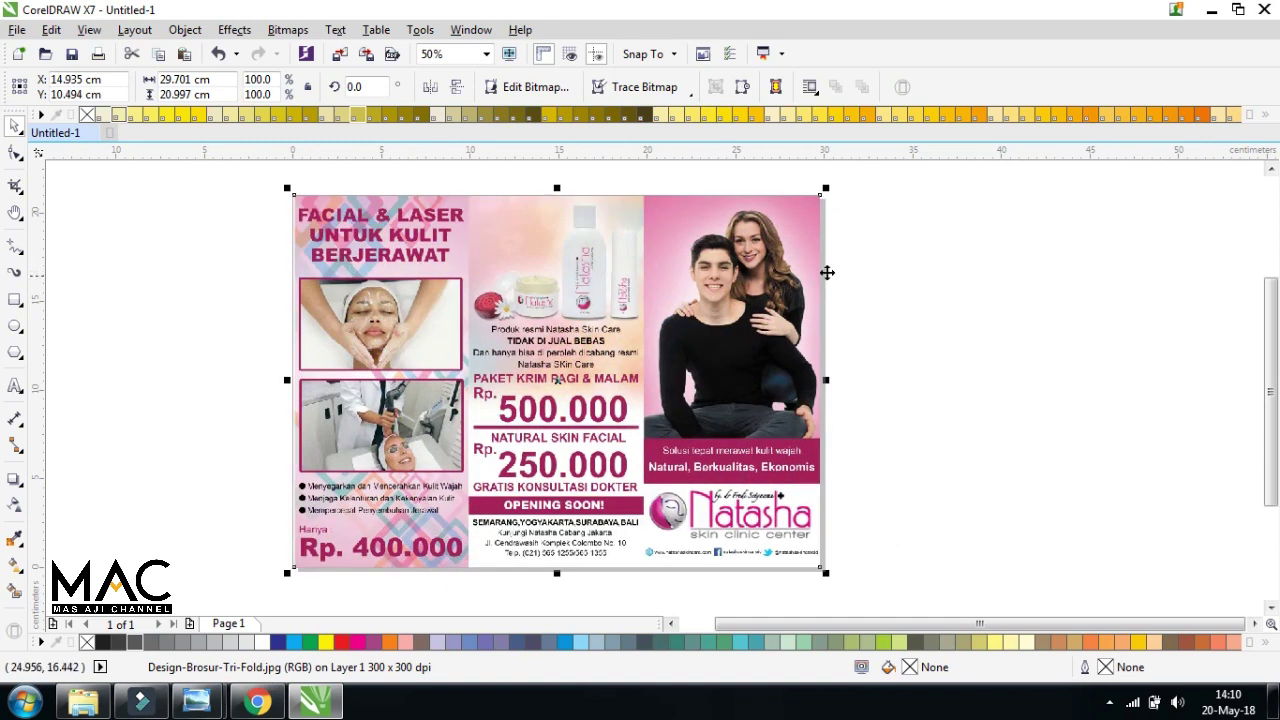
left_click(926, 247)
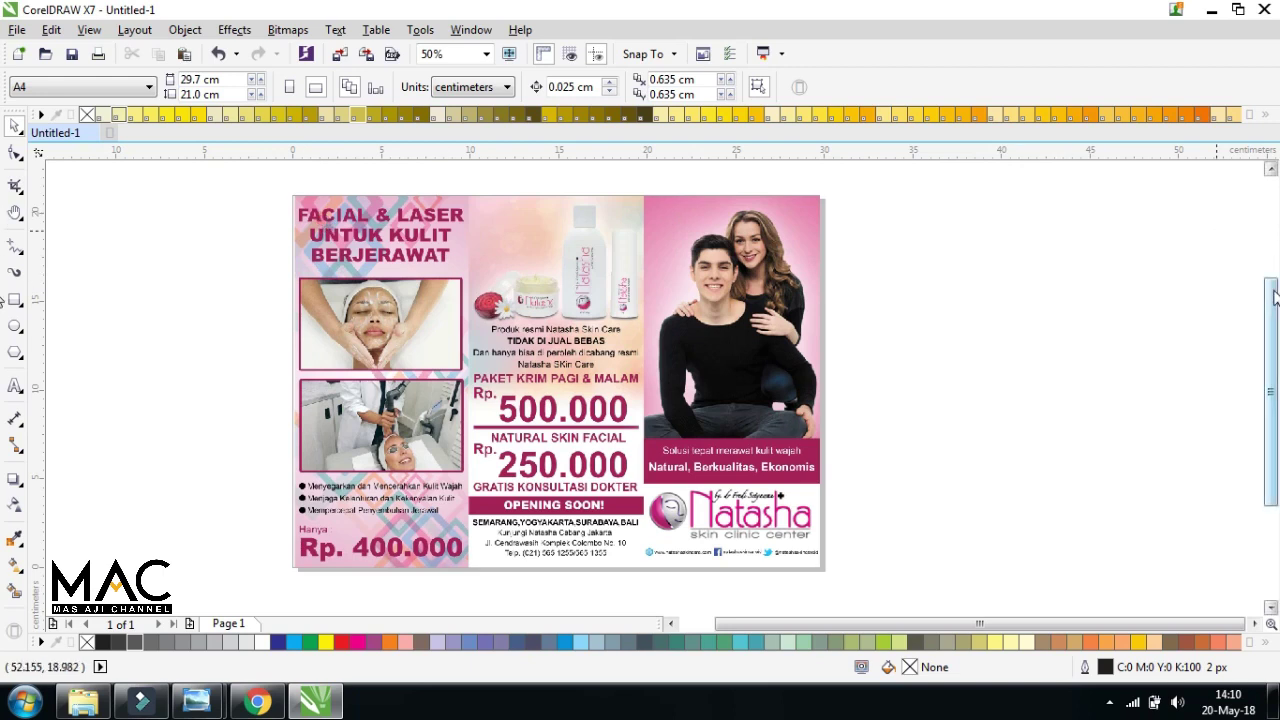
Examine the brochure at 100% zoom and the available dimension tools
scroll(1268, 277, "up", 1)
scroll(370, 262, "up", 2)
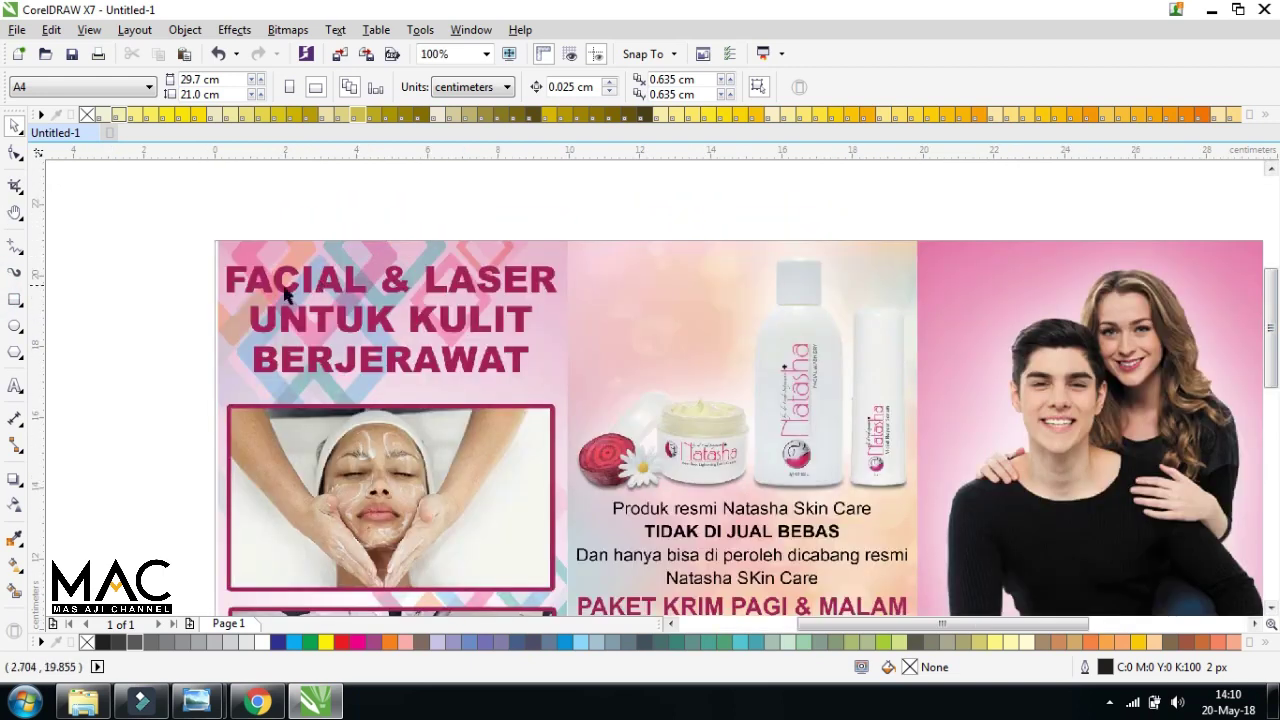
left_click(368, 318)
left_click_drag(365, 318, 363, 315)
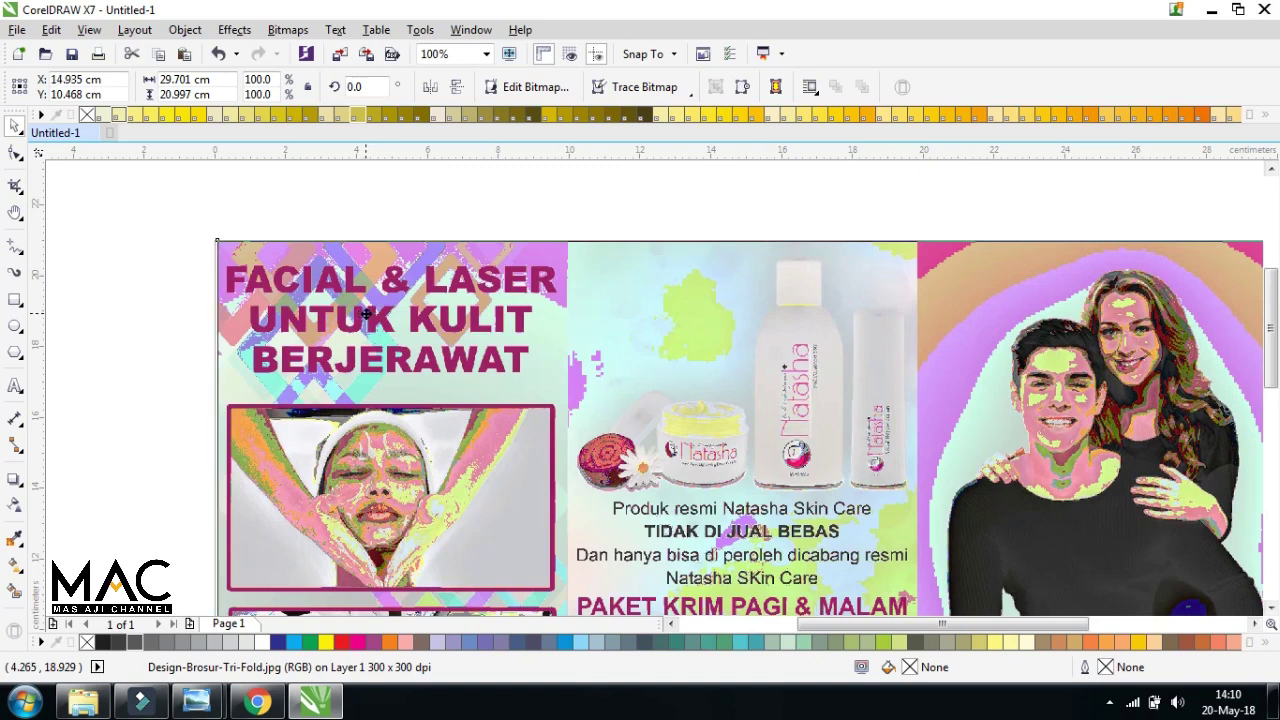
left_click(160, 208)
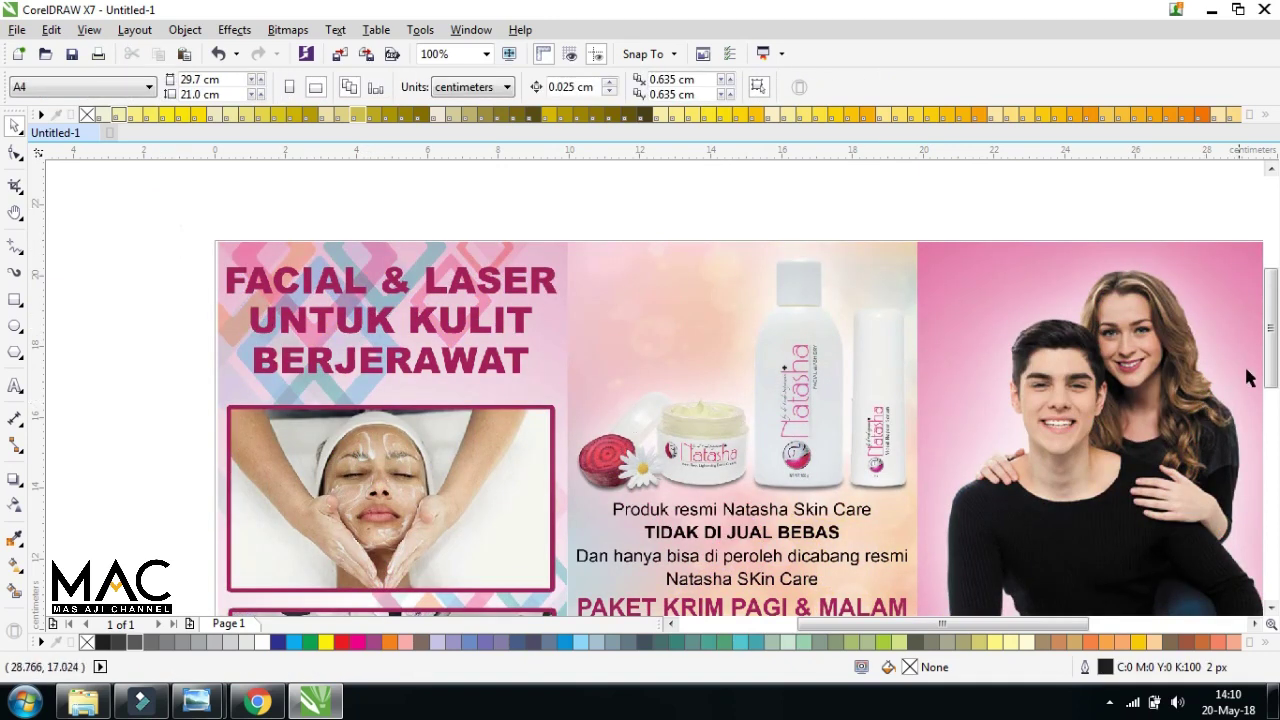
scroll(500, 320, "down", 1)
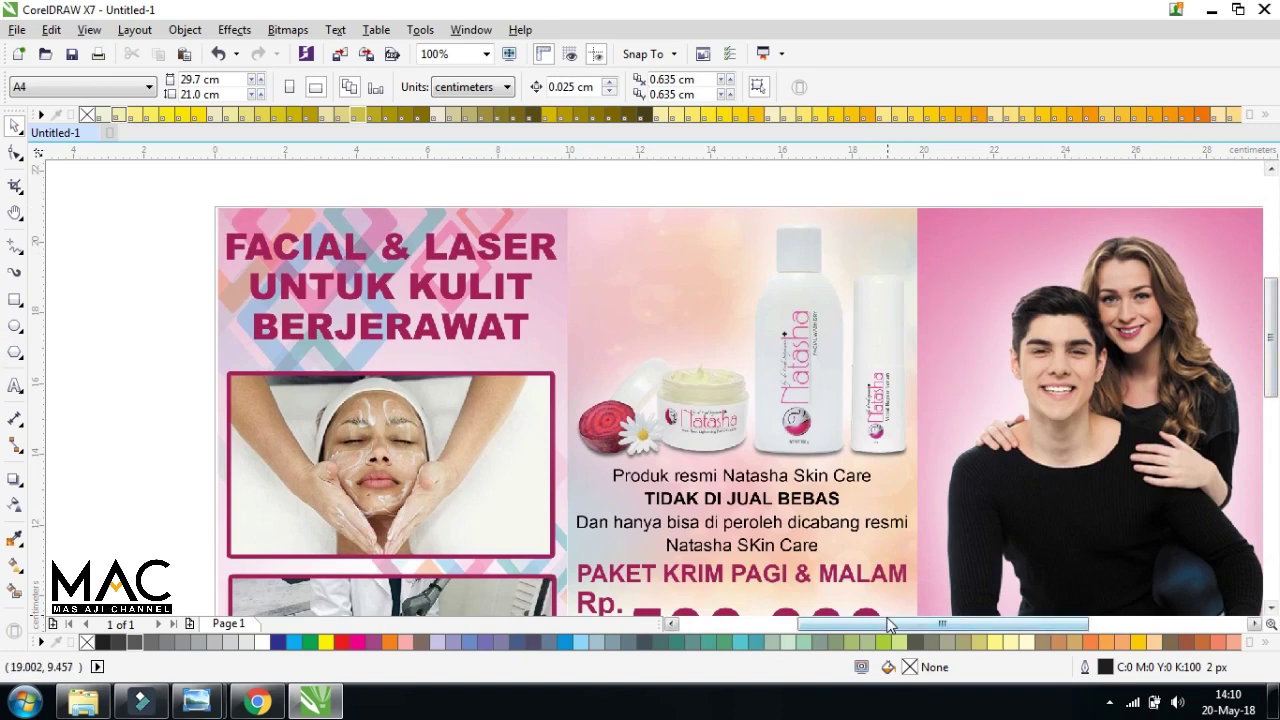
left_click_drag(942, 623, 974, 623)
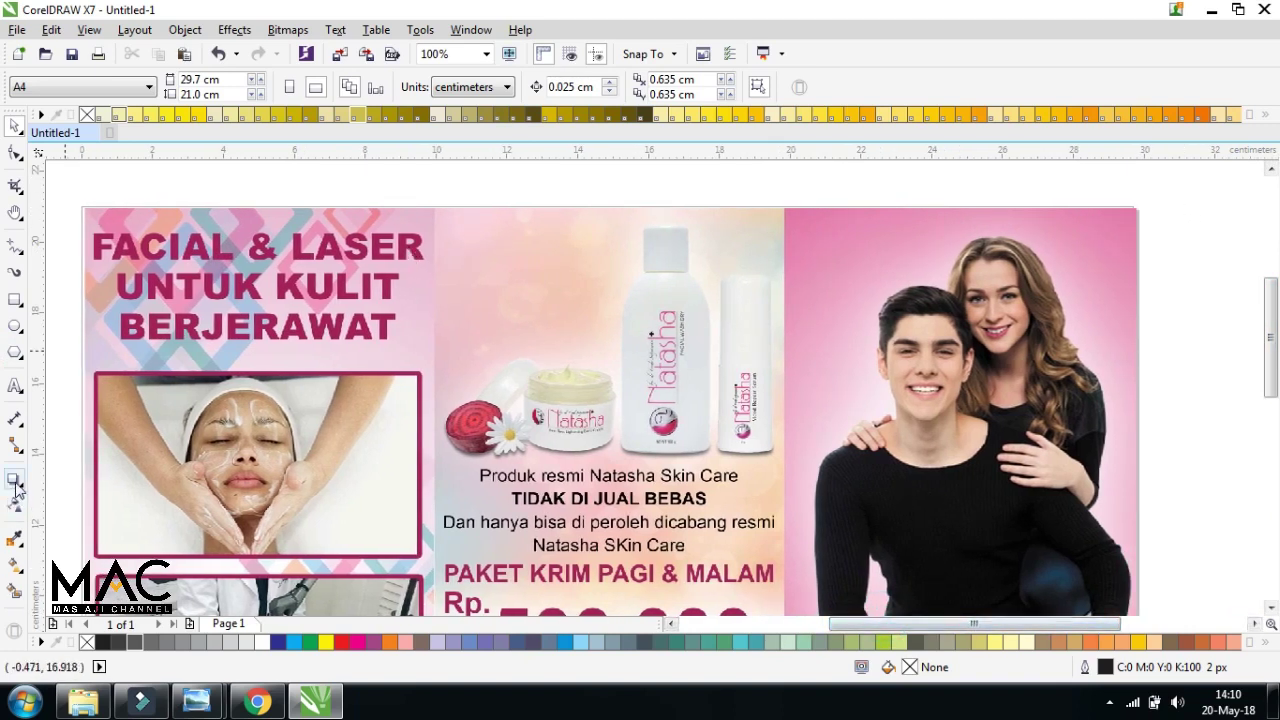
left_click(19, 422)
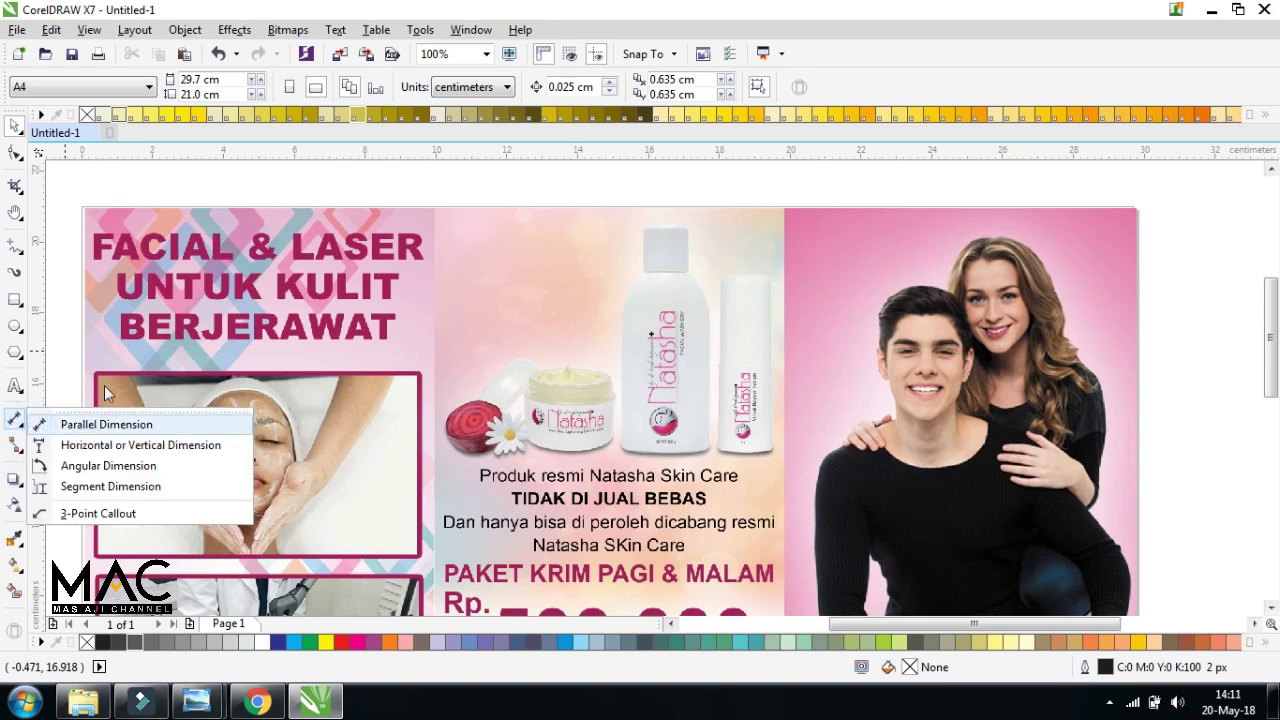
left_click(14, 125)
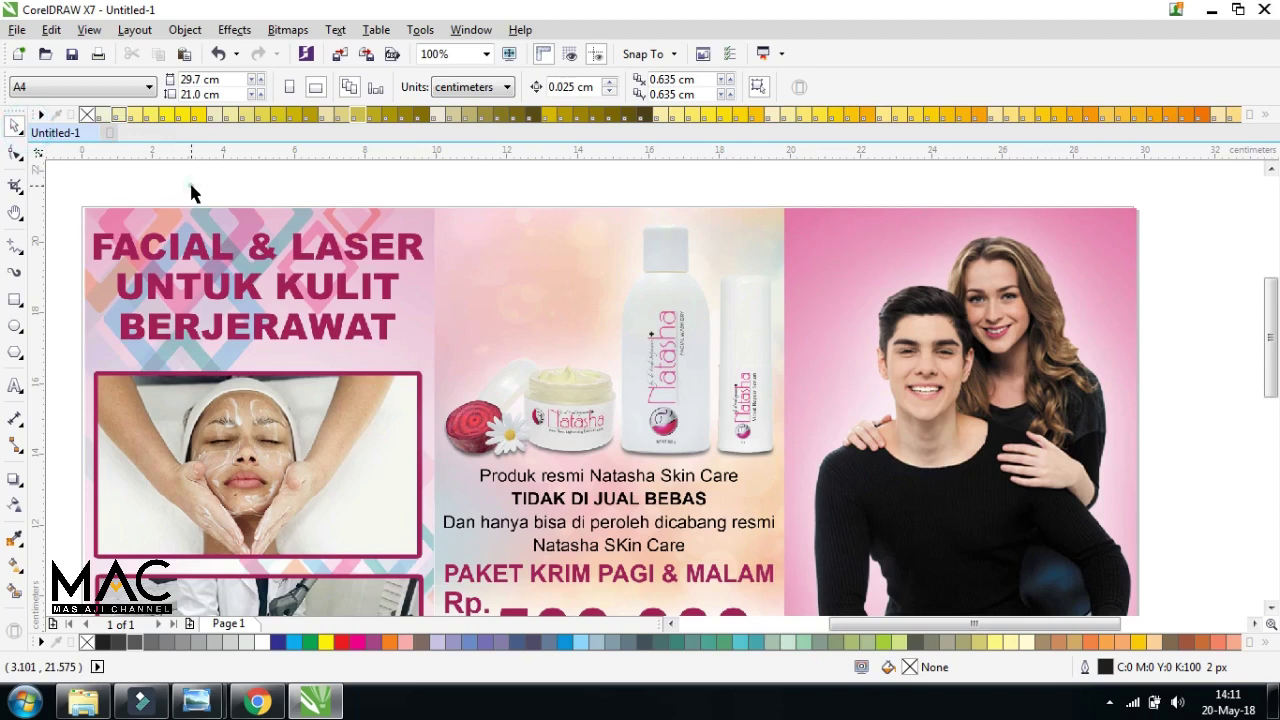
left_click(280, 205)
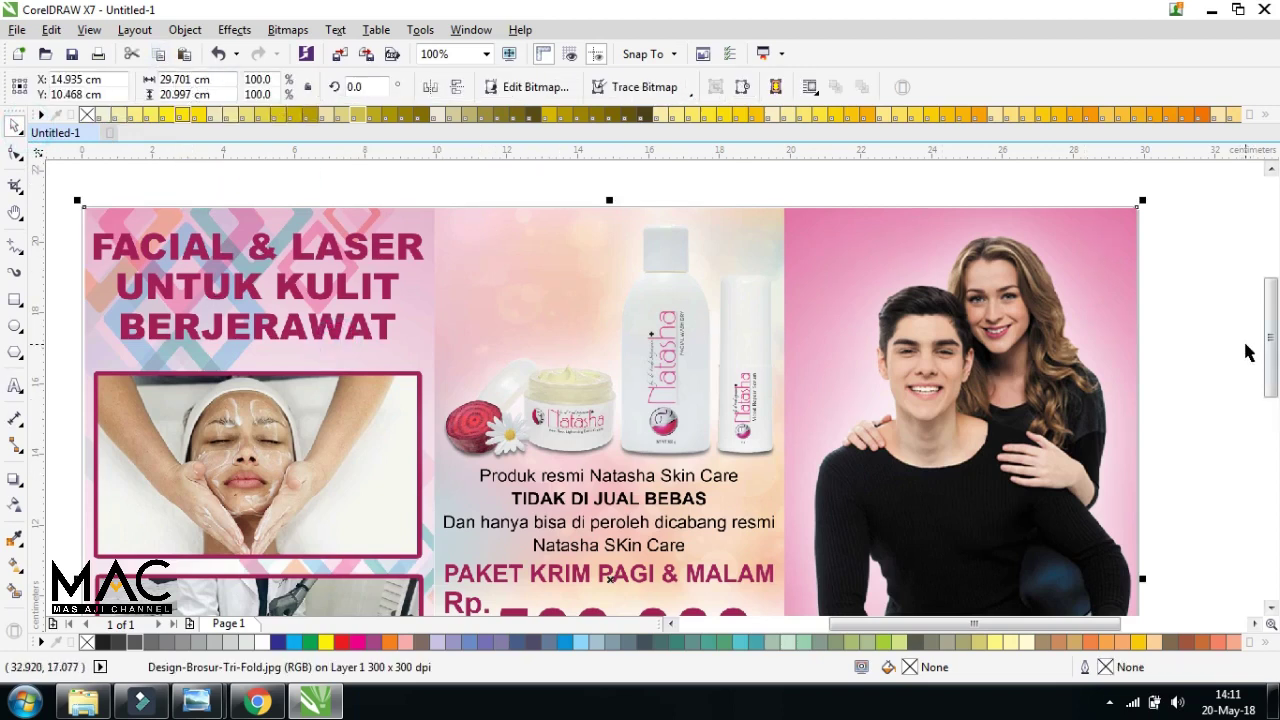
scroll(1273, 337, "down", 1)
scroll(1273, 380, "left", 2)
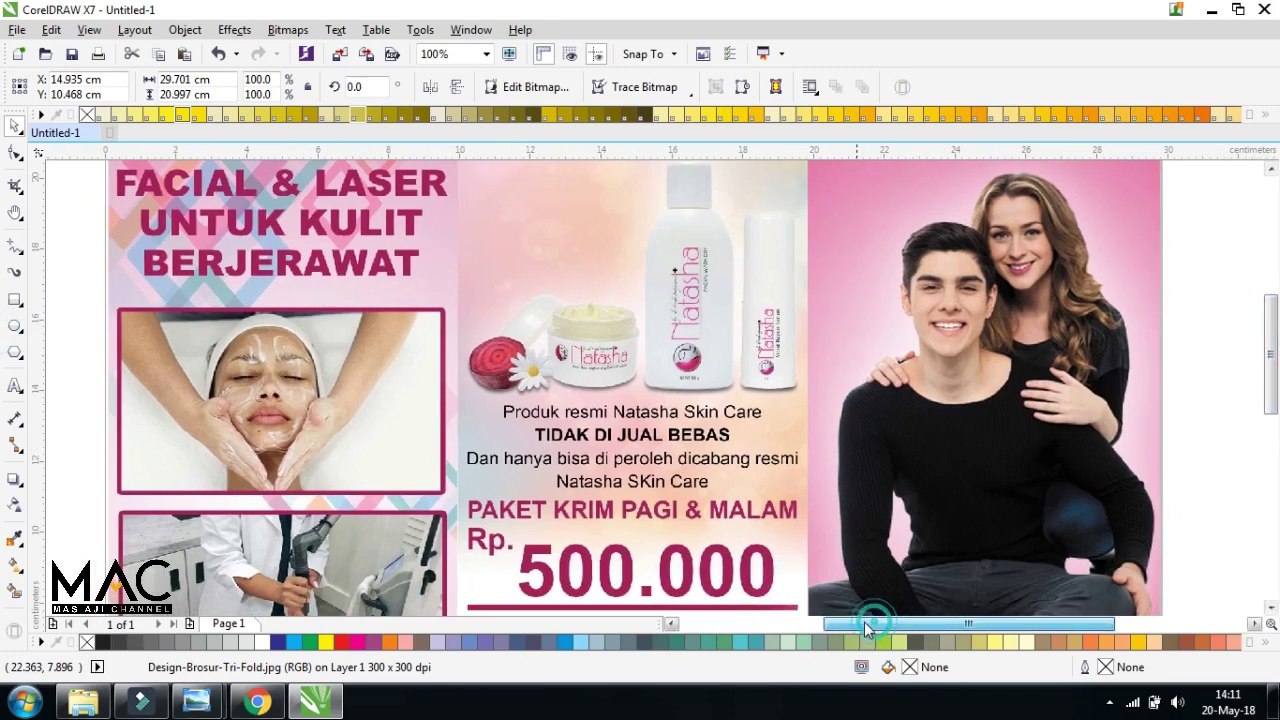
scroll(1273, 370, "up", 1)
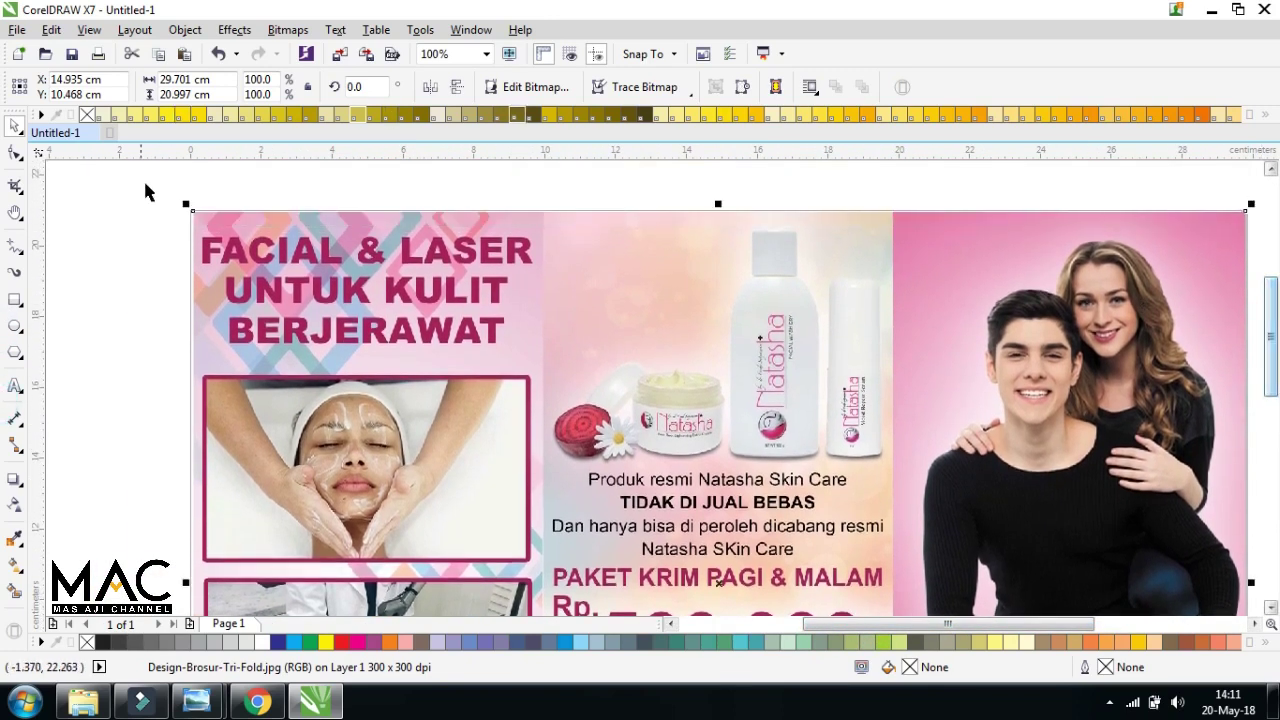
left_click(157, 193)
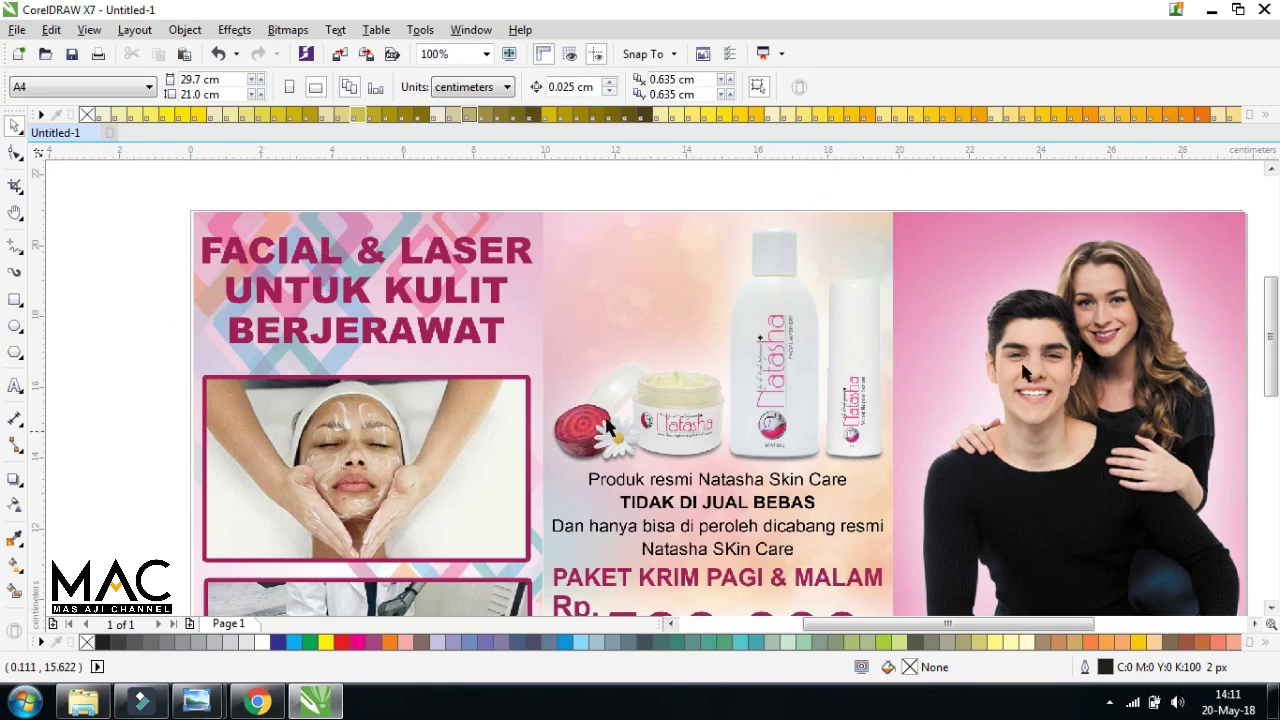
scroll(1185, 565, "up", 1)
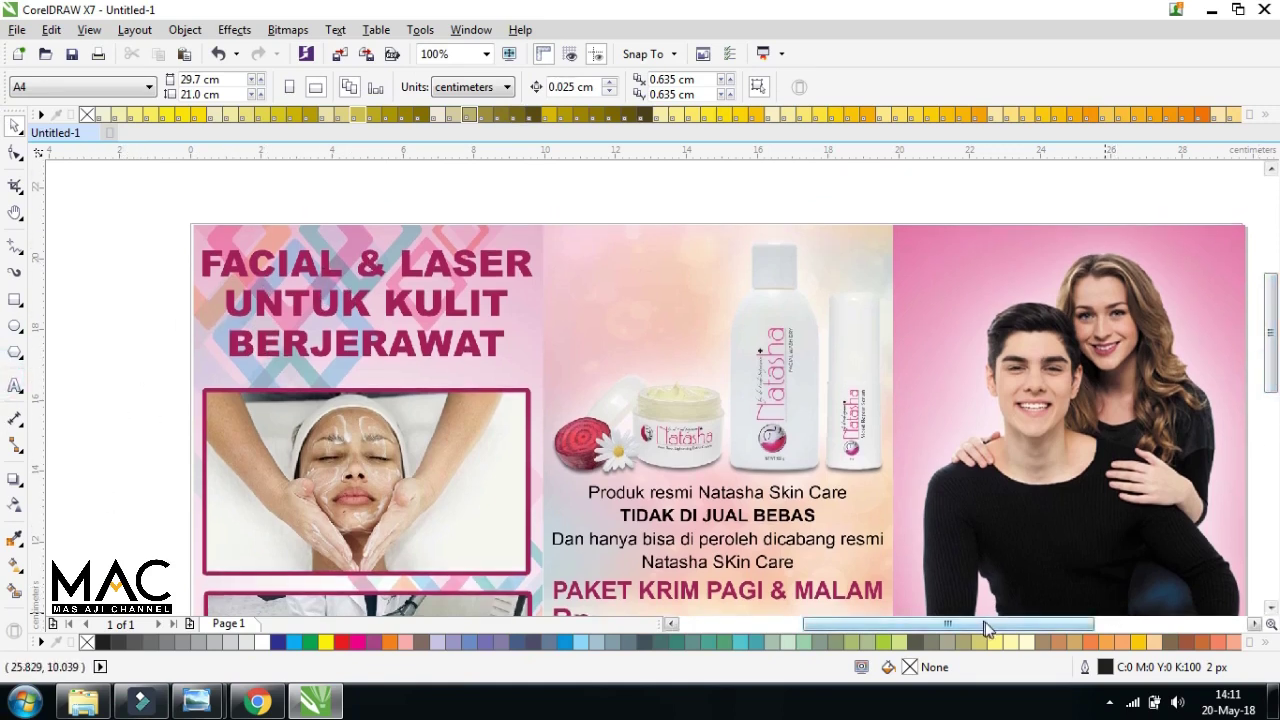
scroll(1008, 630, "right", 3)
scroll(1190, 420, "down", 3)
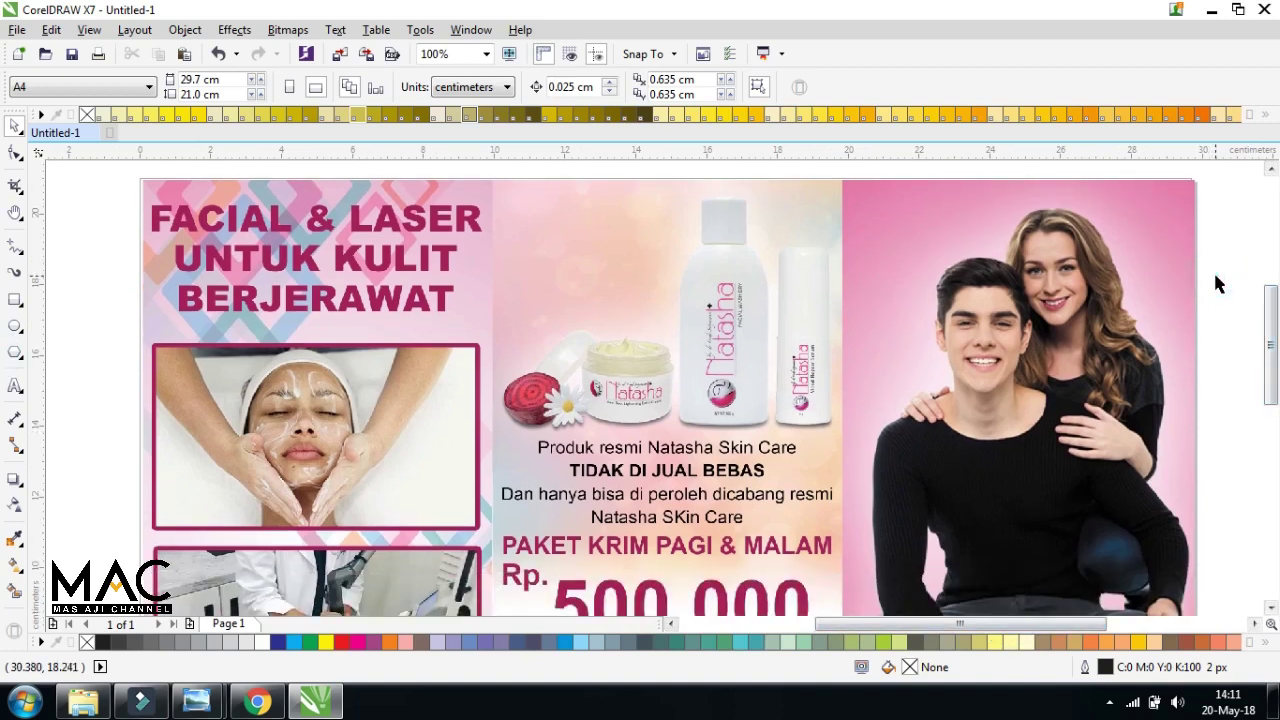
scroll(1215, 277, "up", 3)
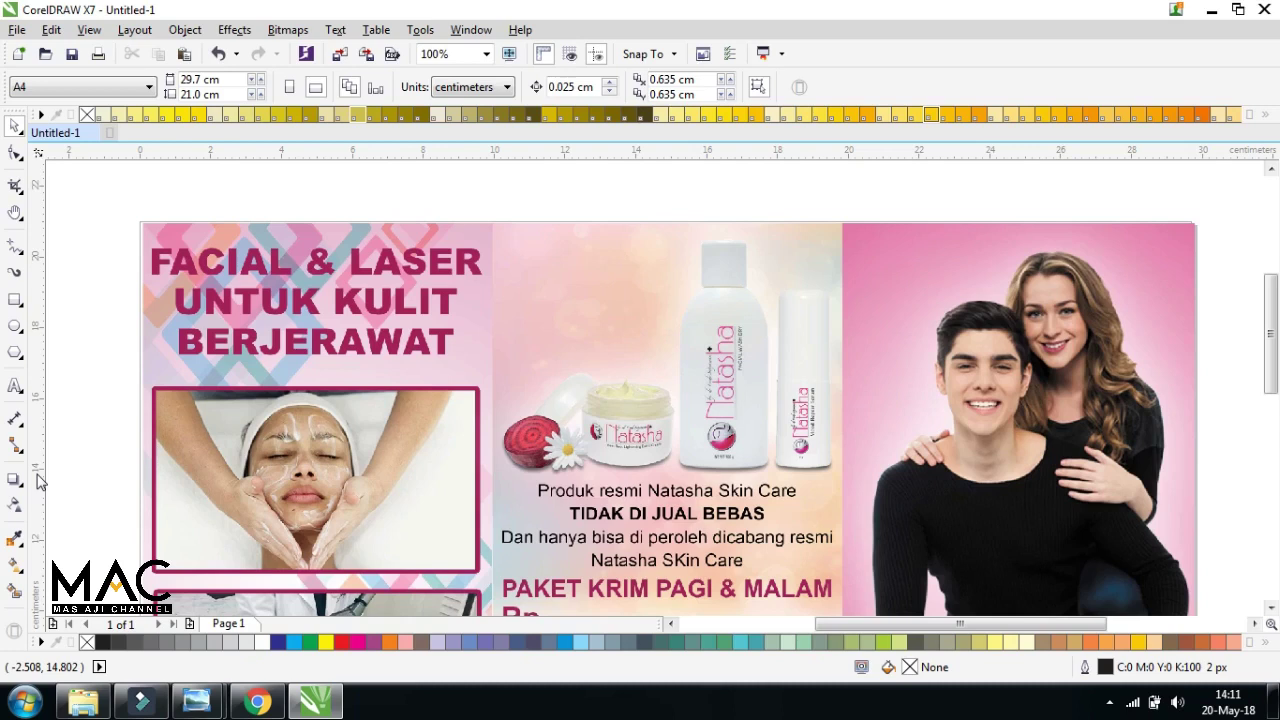
scroll(1272, 302, "down", 2)
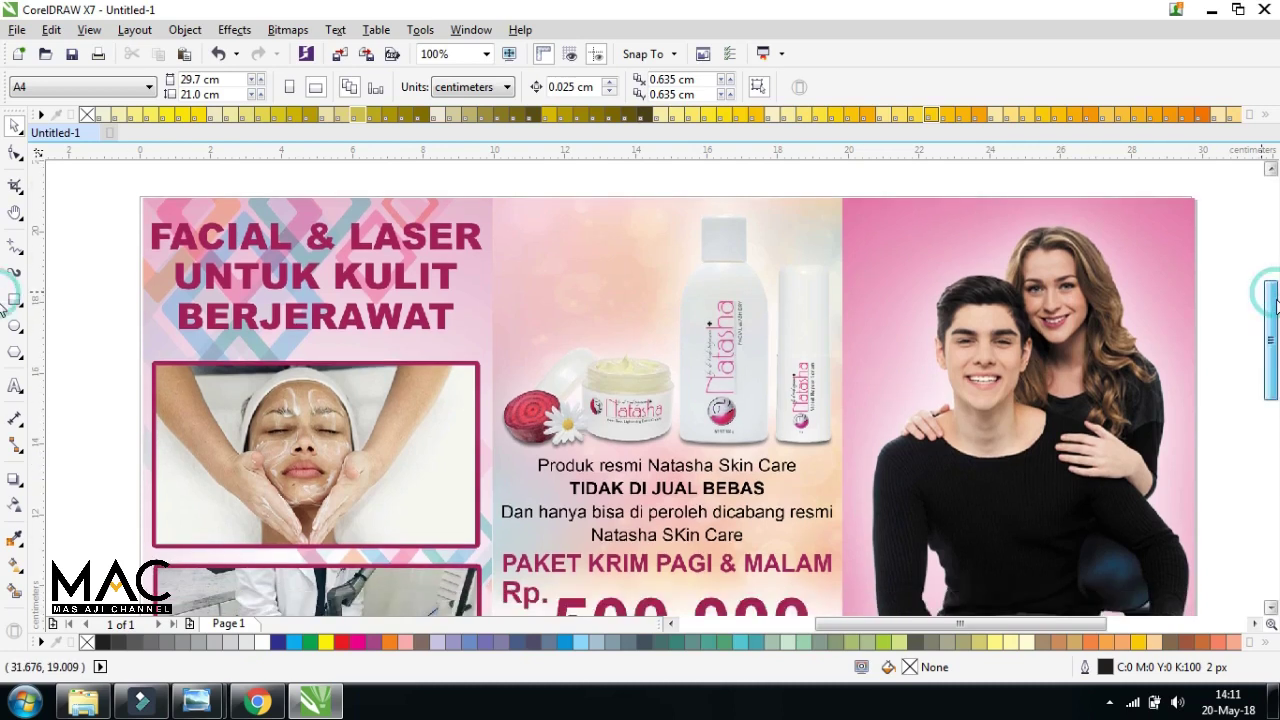
scroll(1272, 302, "up", 3)
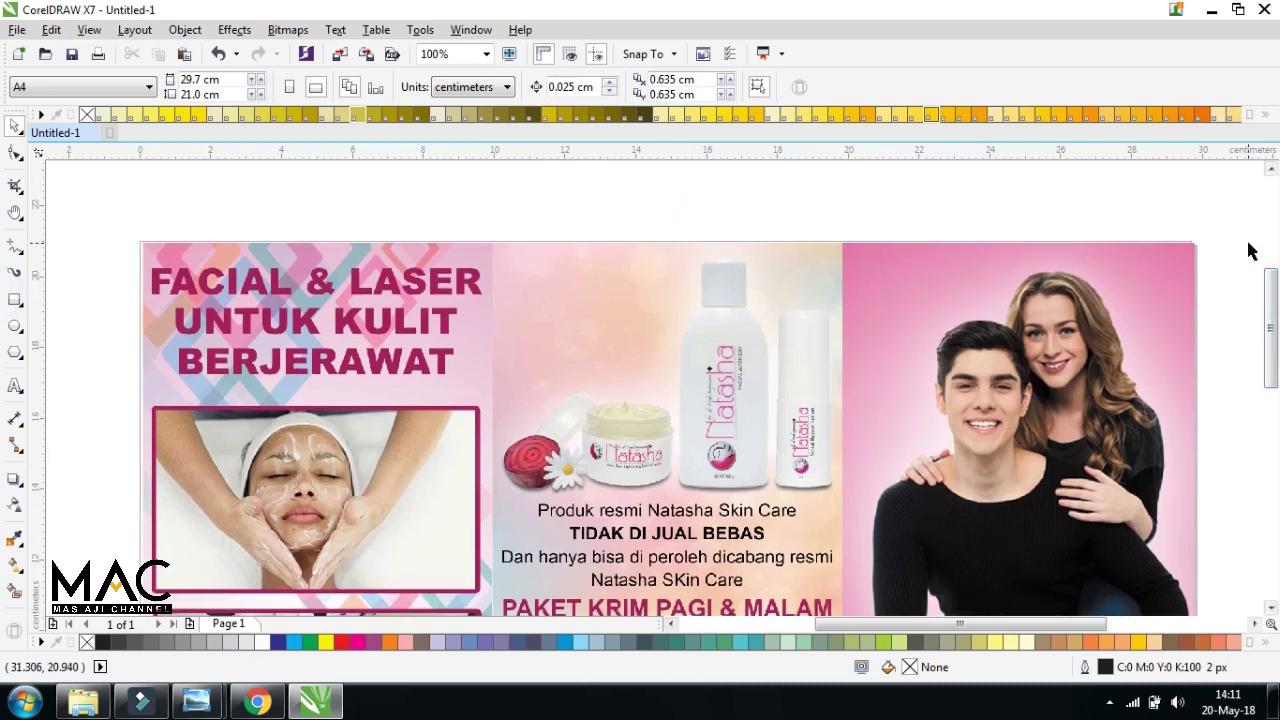
left_click(20, 426)
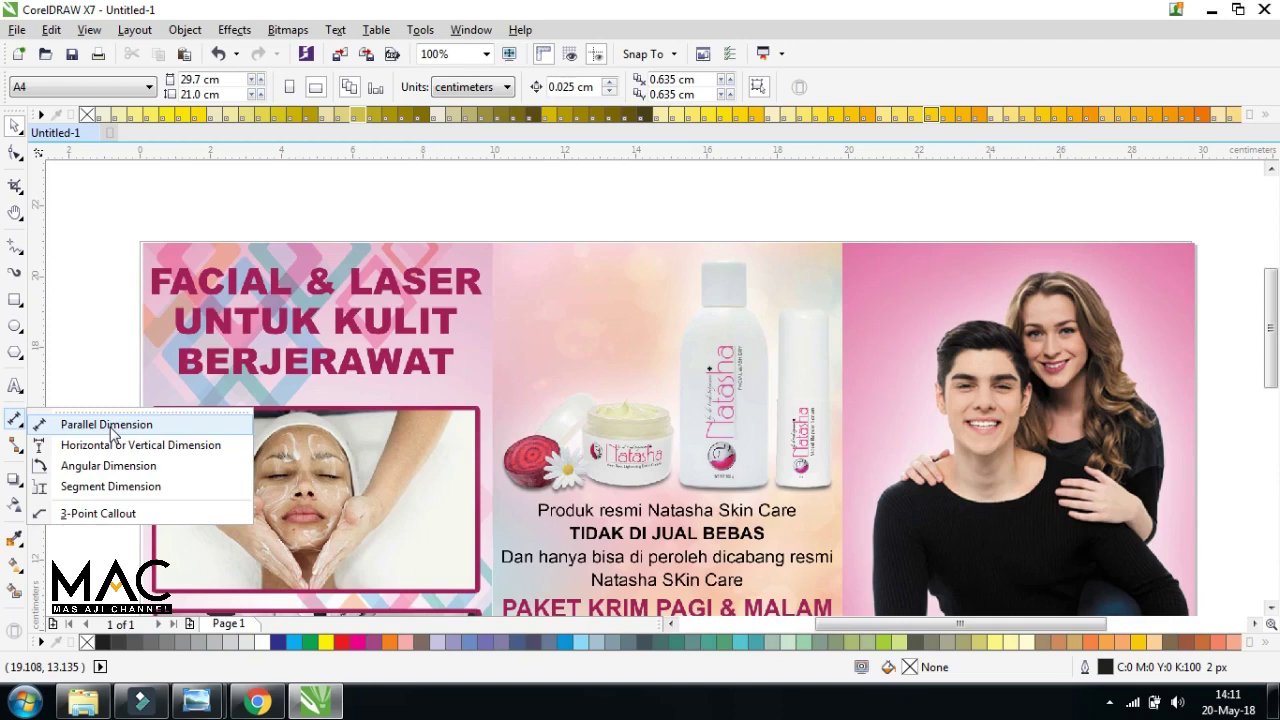
left_click(92, 250)
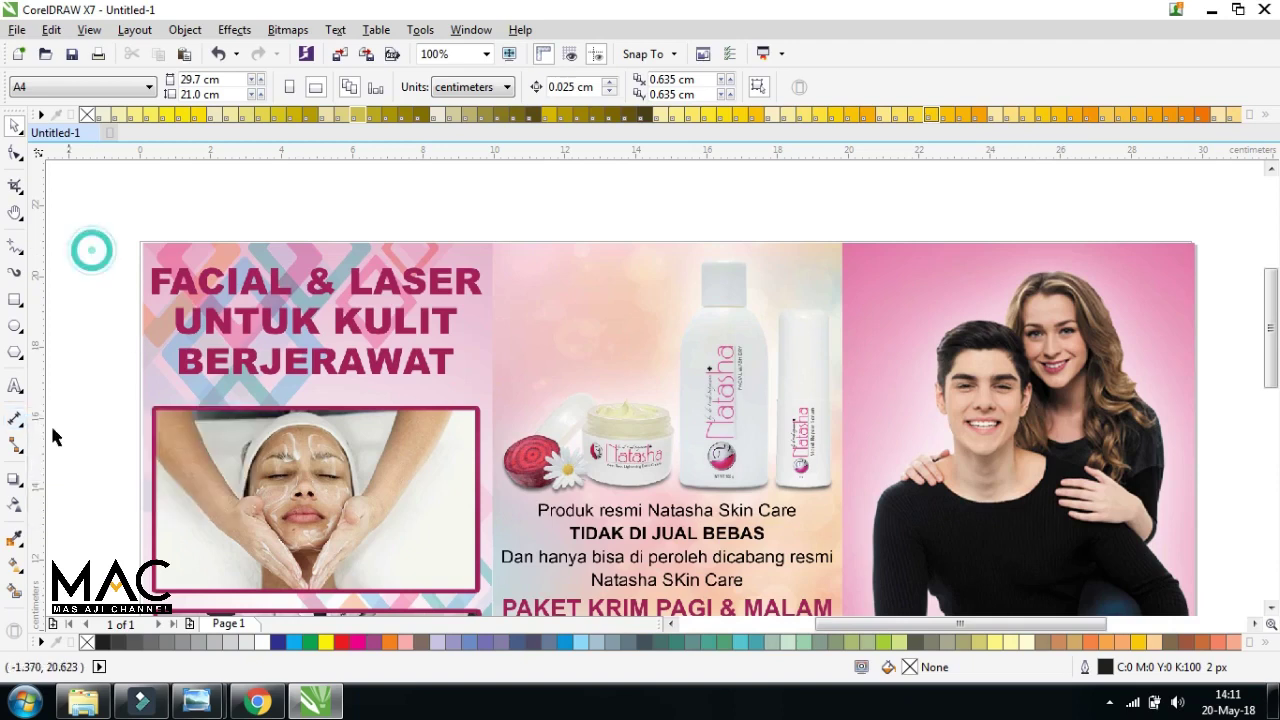
Add a Parallel Dimension between the brochure's two upper corners, placing the dimension line just above the image
left_click(21, 427)
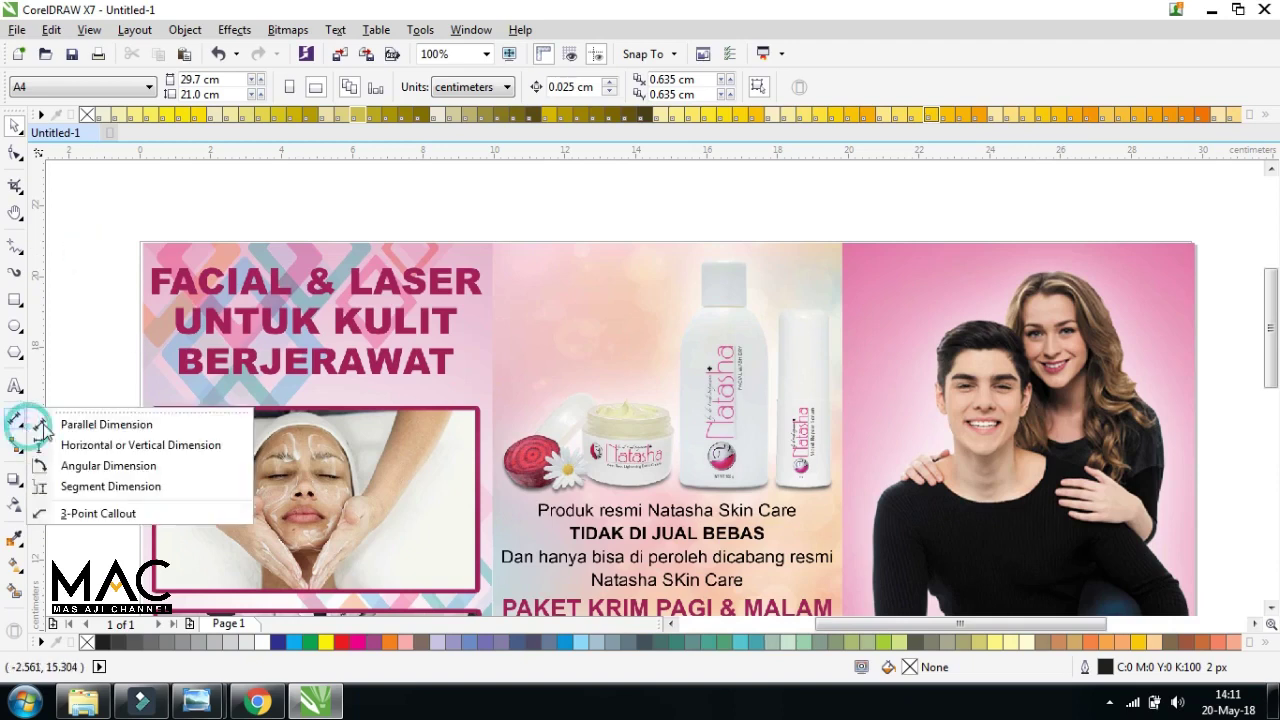
left_click(107, 425)
mouse_move(886, 632)
left_mouse_down()
mouse_move(900, 632)
mouse_move(889, 632)
left_mouse_up()
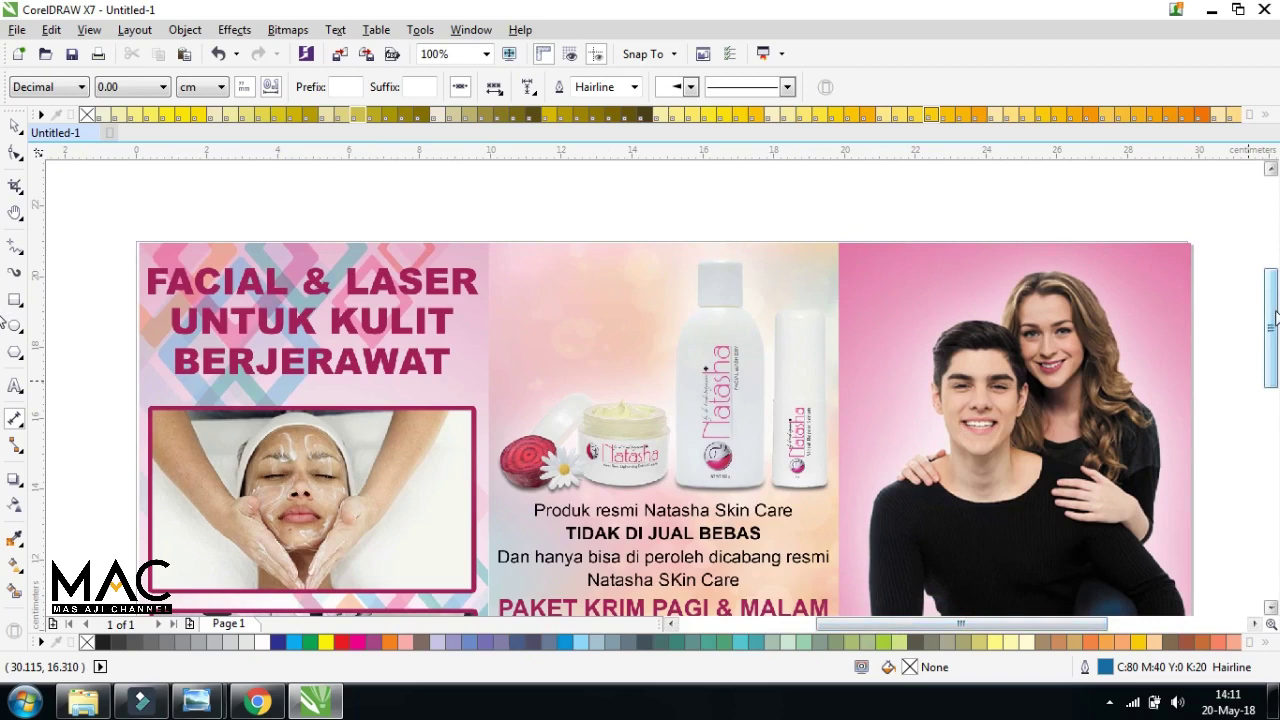
left_click_drag(1275, 316, 1275, 318)
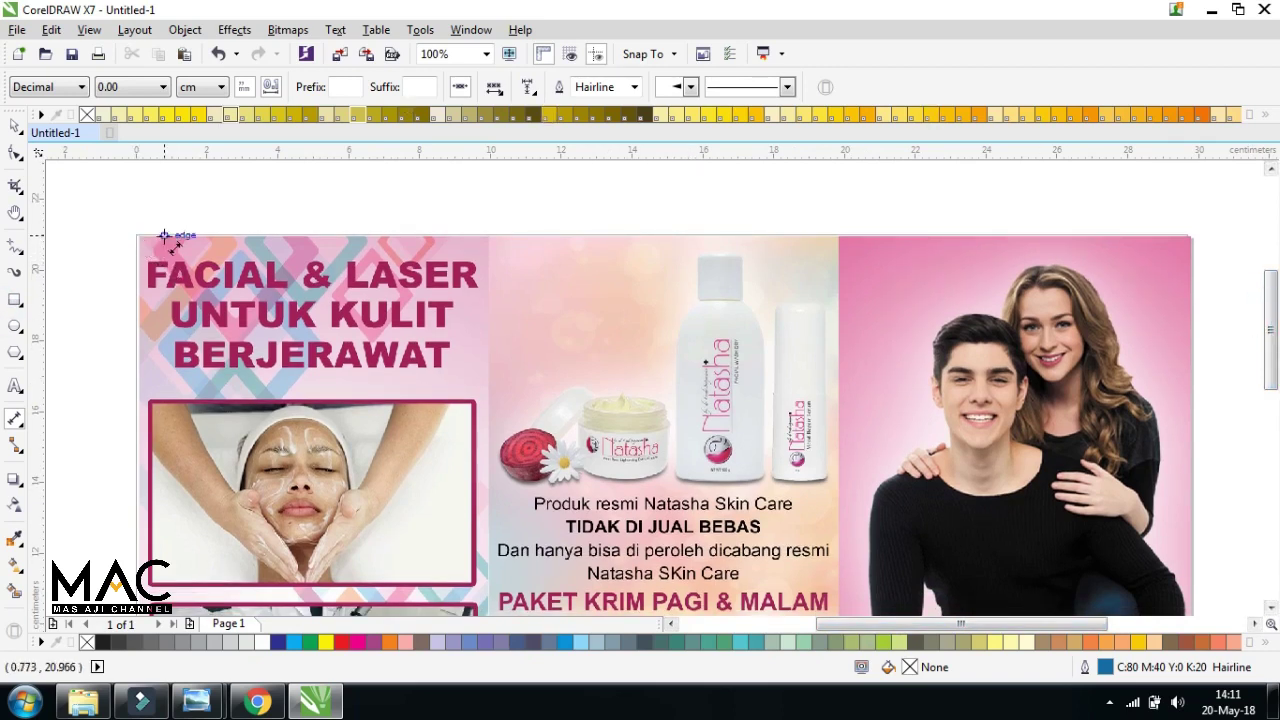
scroll(143, 245, "up", 1)
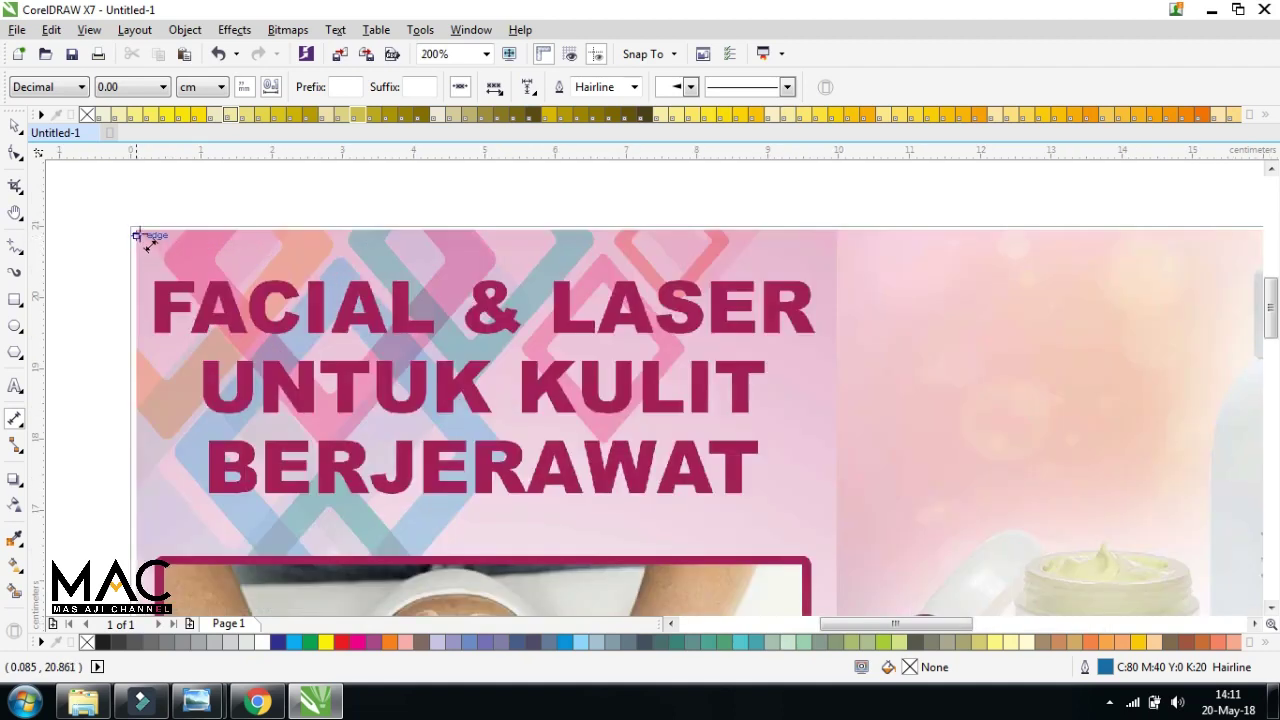
scroll(143, 245, "down", 1)
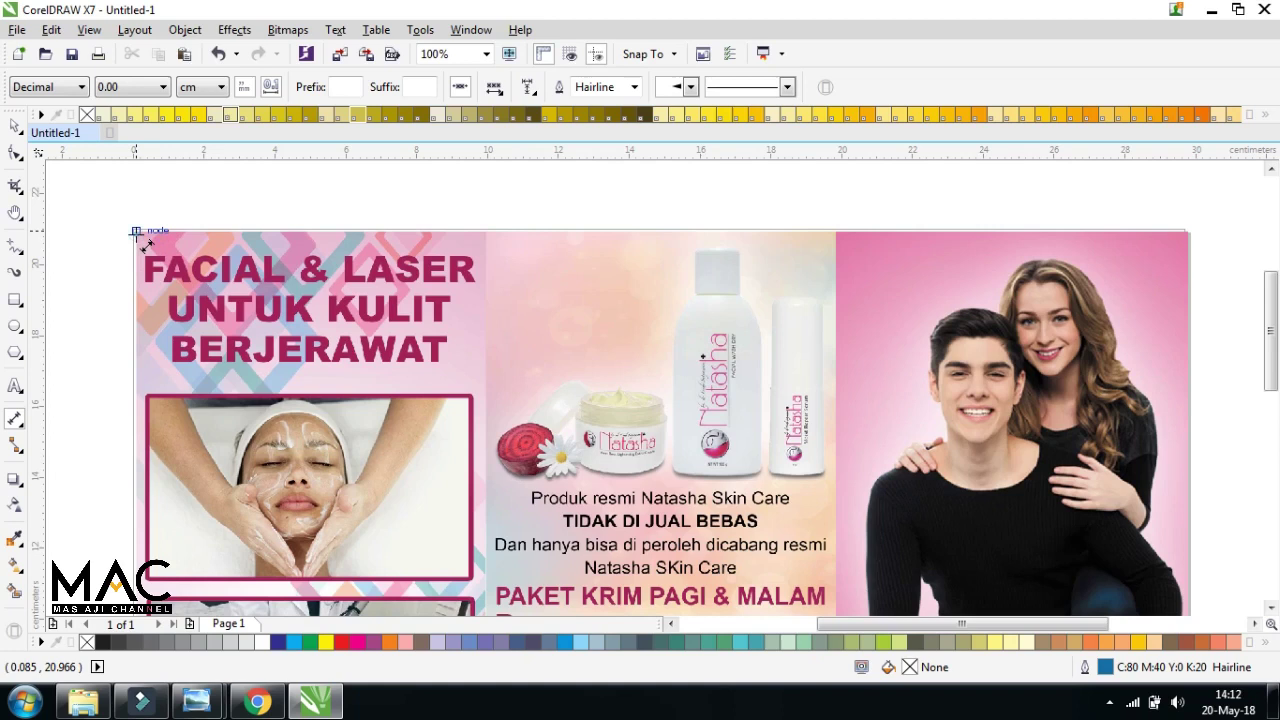
left_click(138, 234)
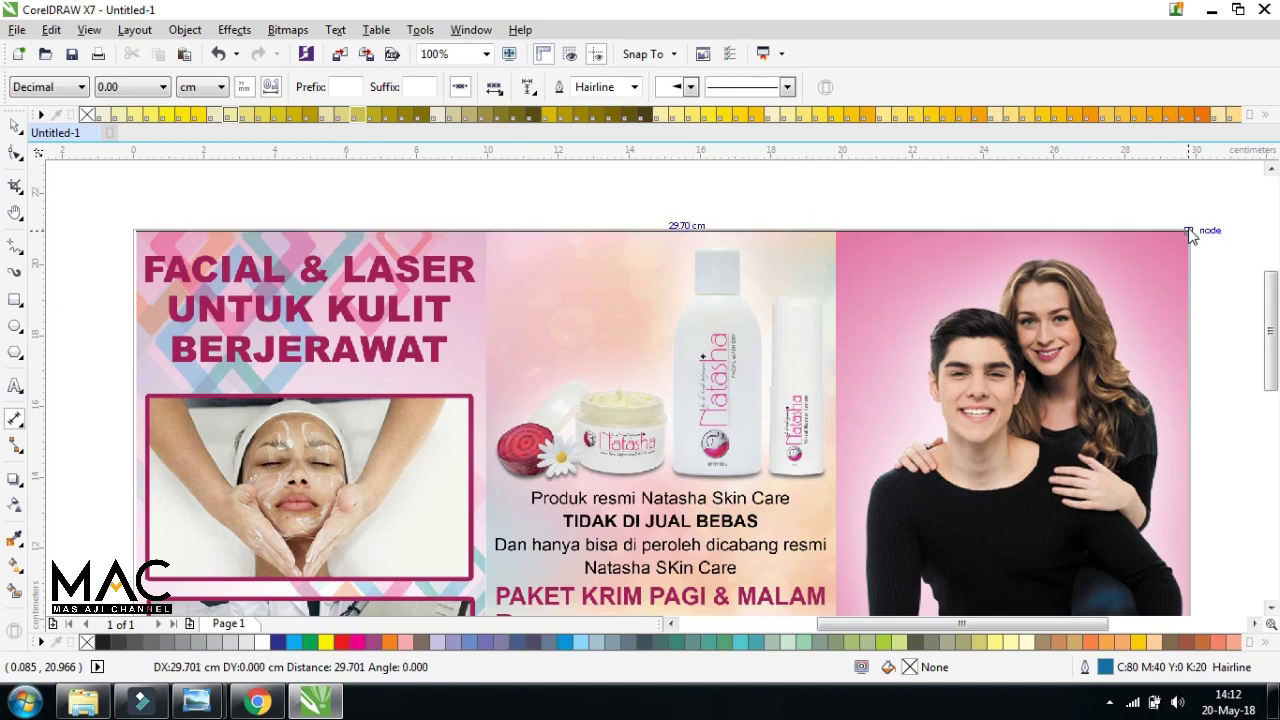
left_click(1190, 233)
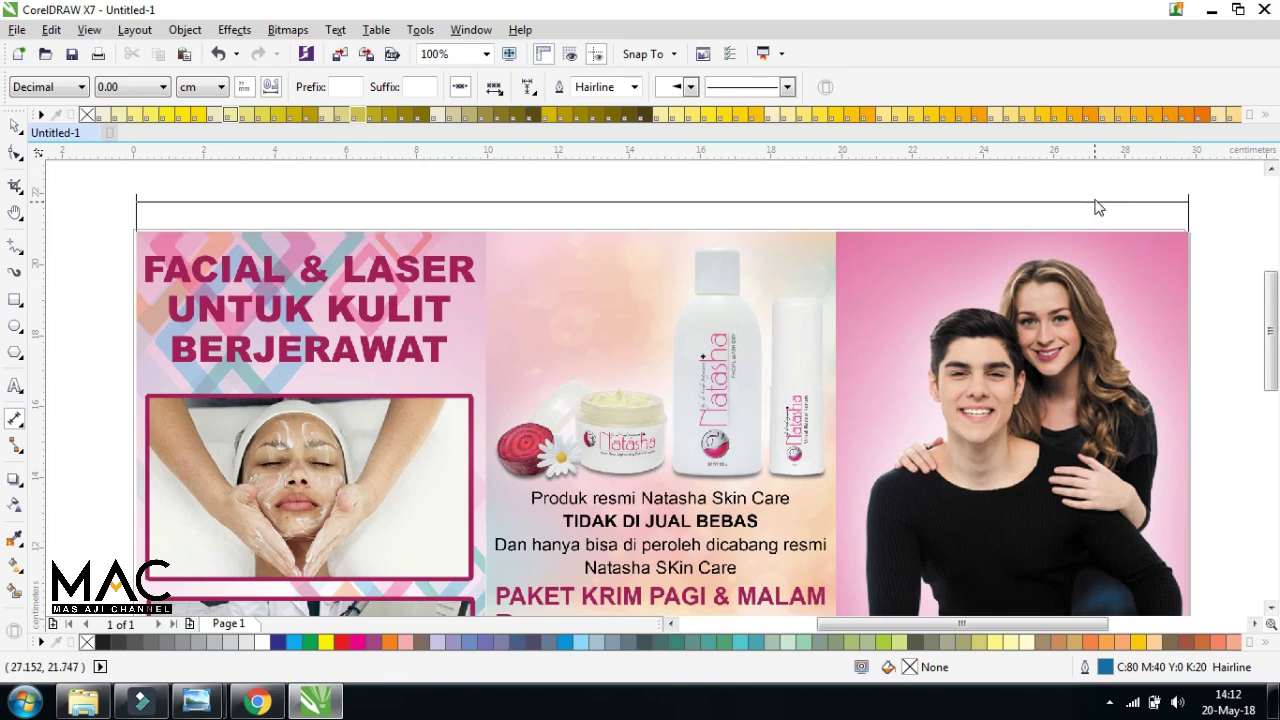
left_click(1098, 204)
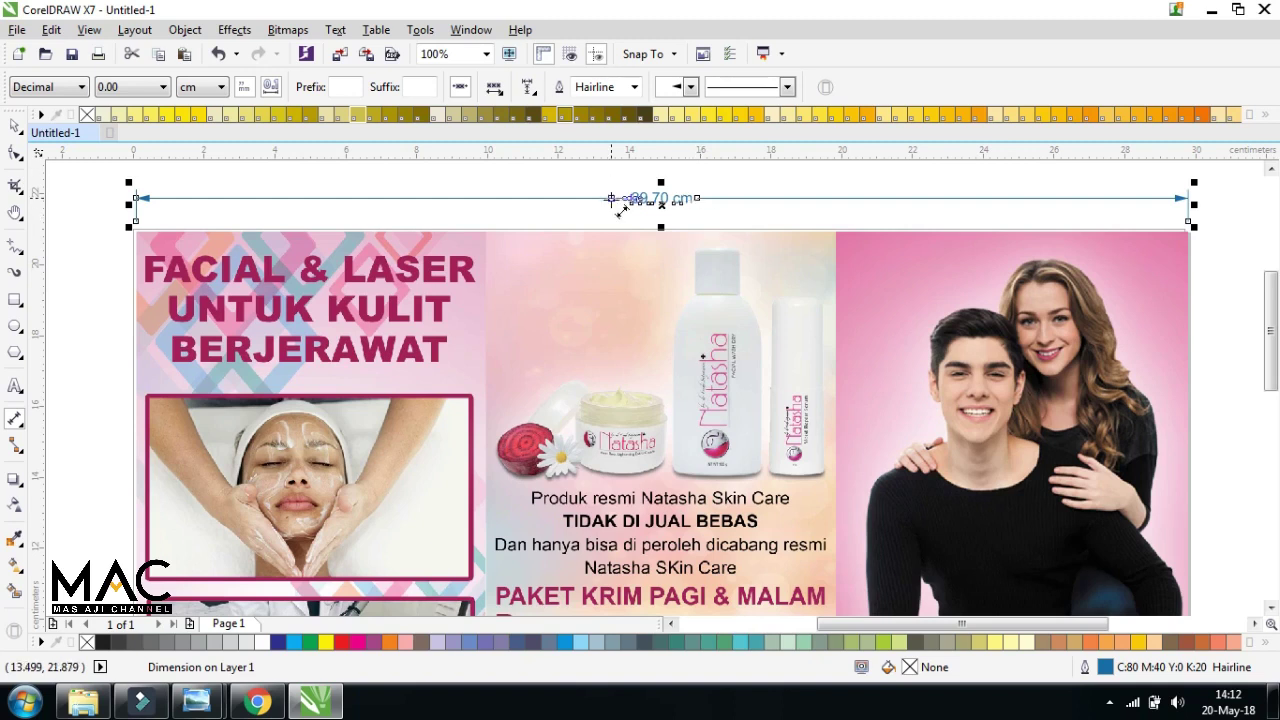
Set the width dimension's style to Decimal and select only its measurement text
left_click(14, 127)
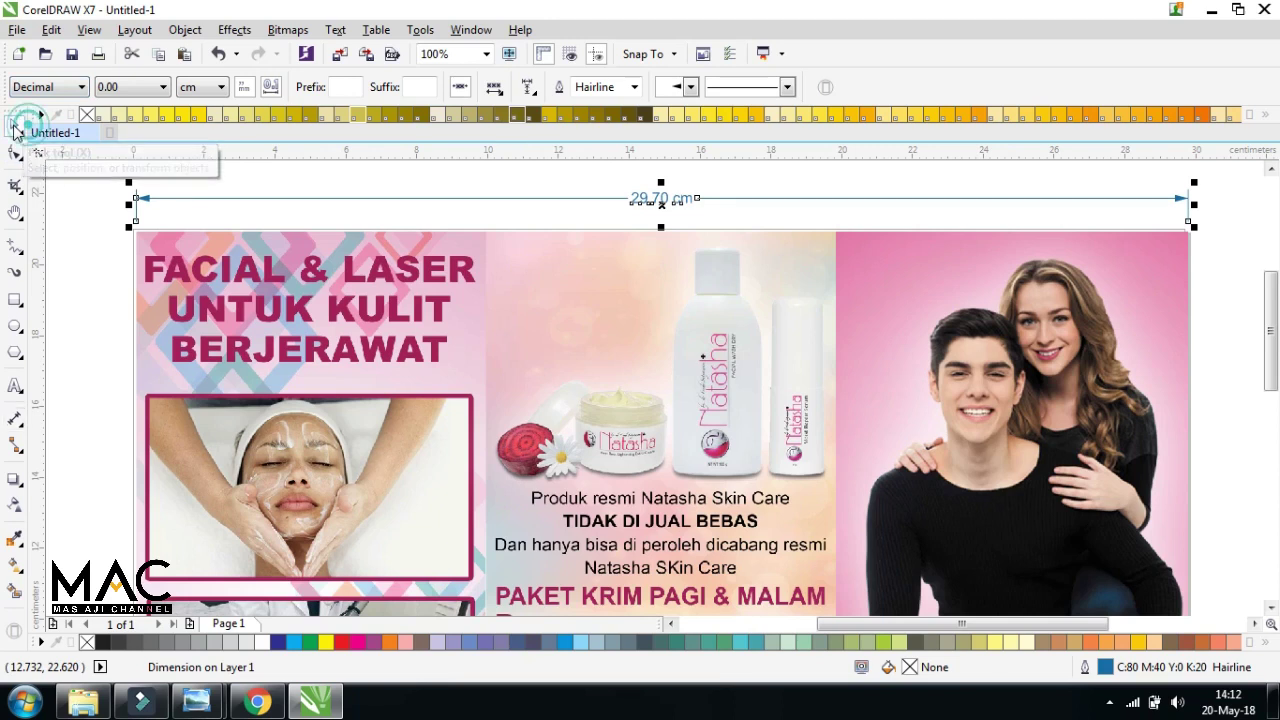
left_click(80, 87)
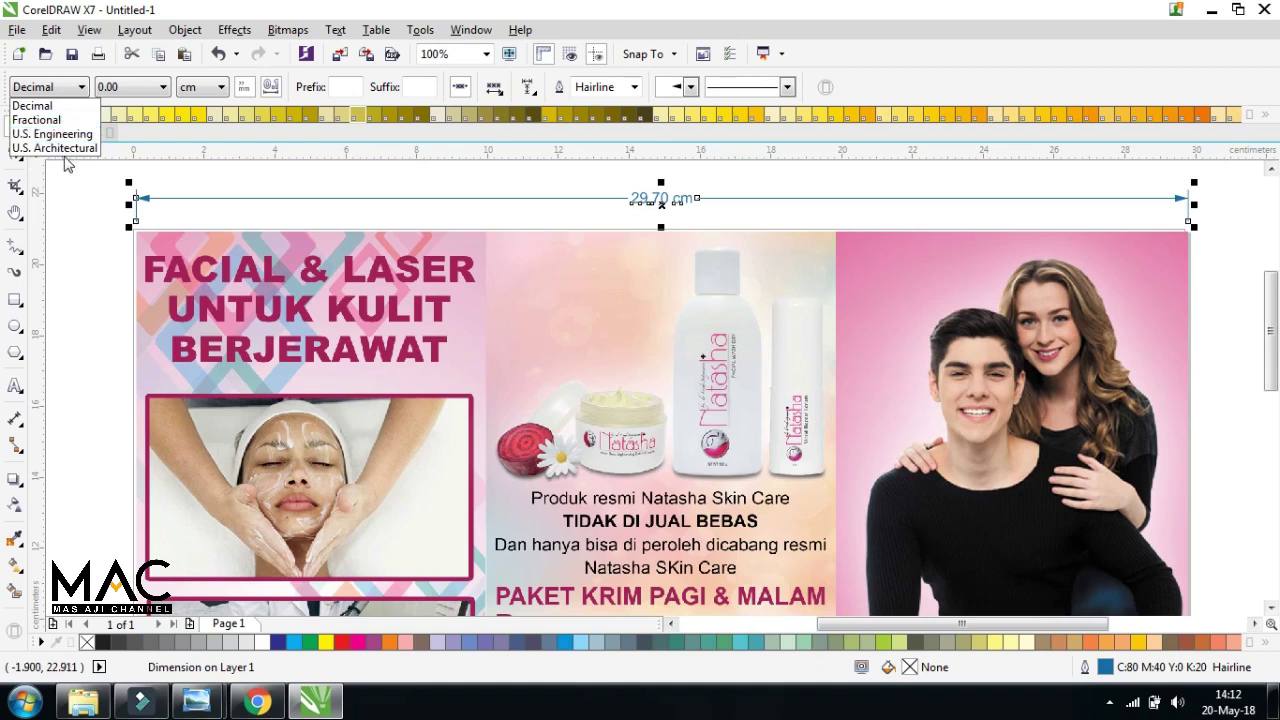
left_click(191, 189)
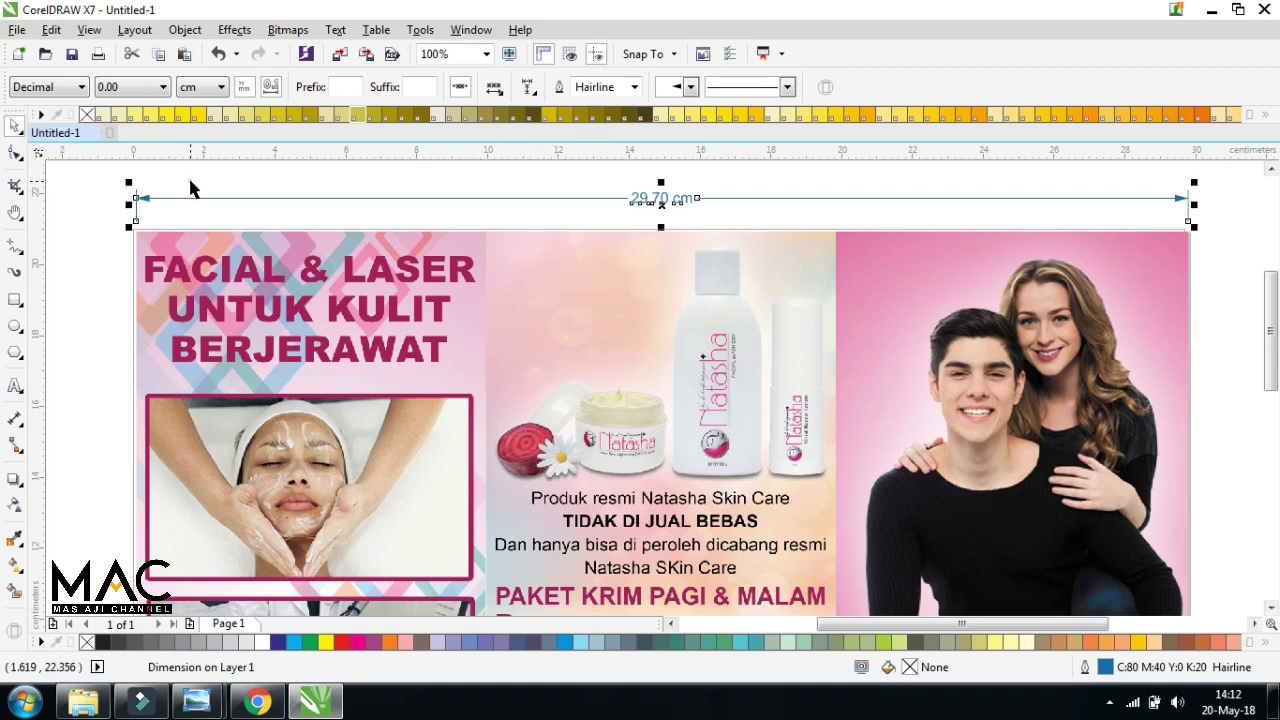
left_click(657, 204)
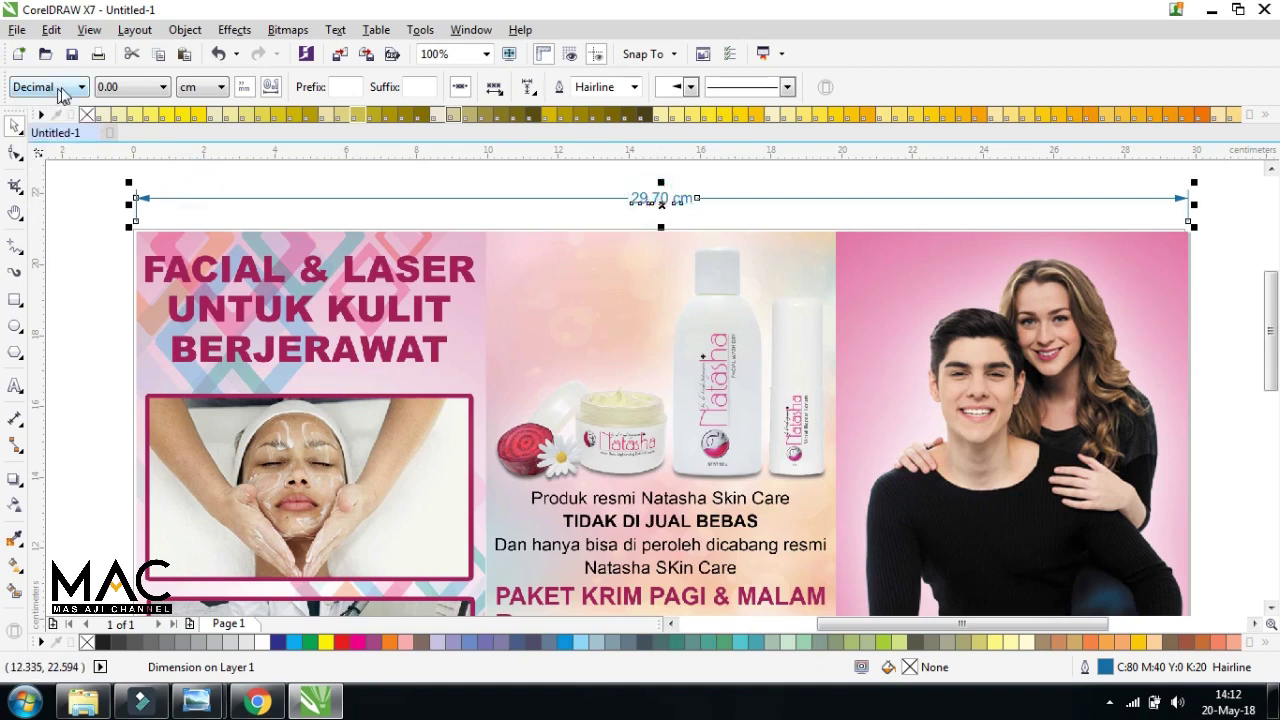
left_click(56, 88)
left_click(56, 107)
left_click(98, 174)
left_click(660, 198, "ctrl")
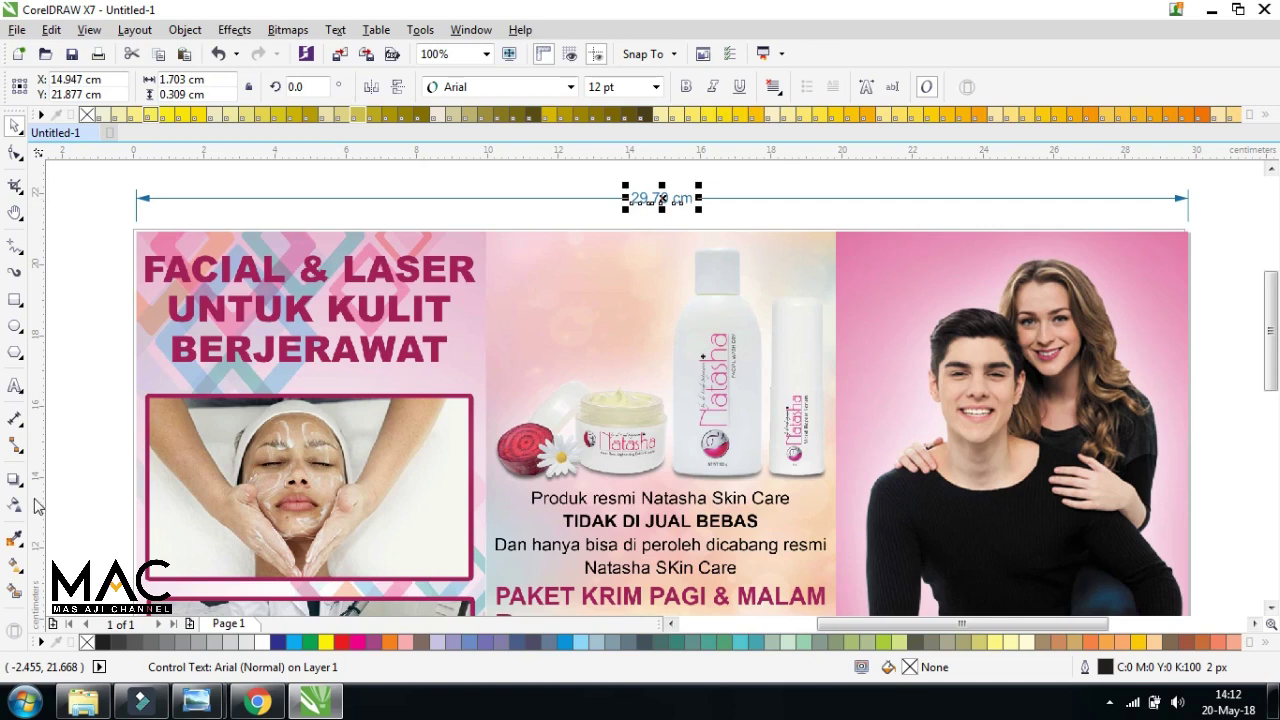
Try to set the width dimension's precision to 0.0 while only its measurement text is selected
left_click(16, 420)
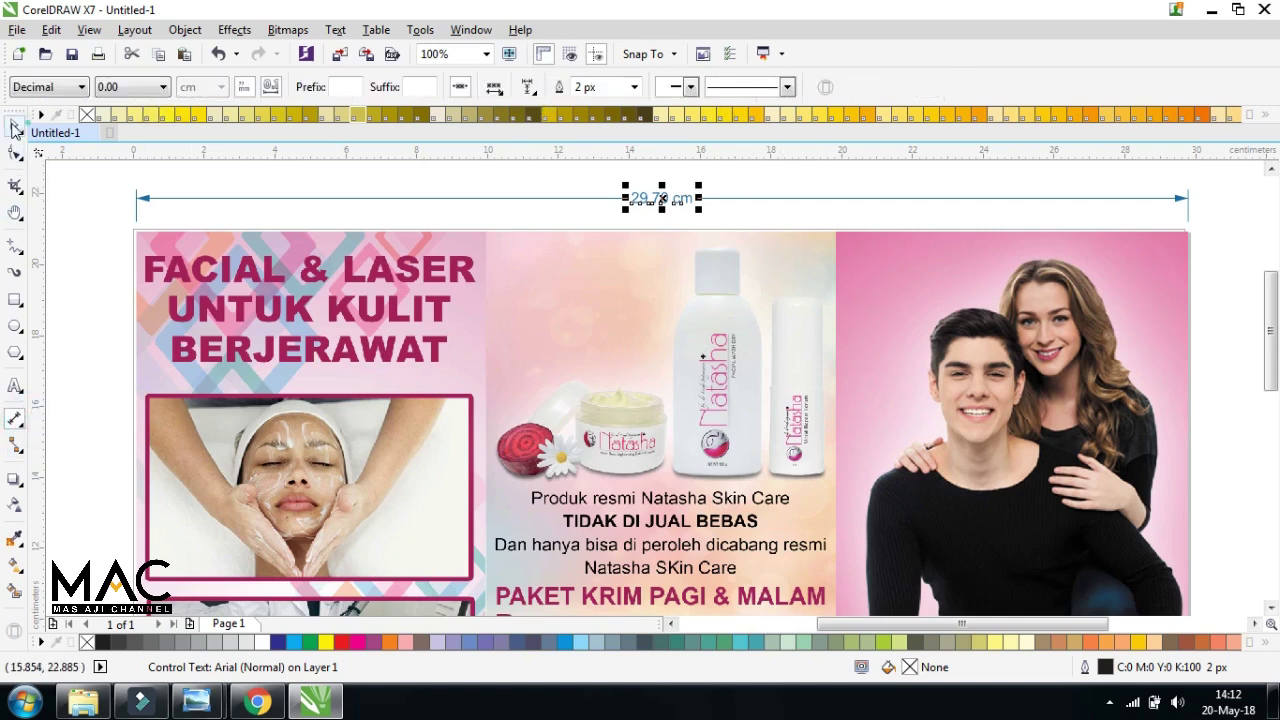
left_click(14, 125)
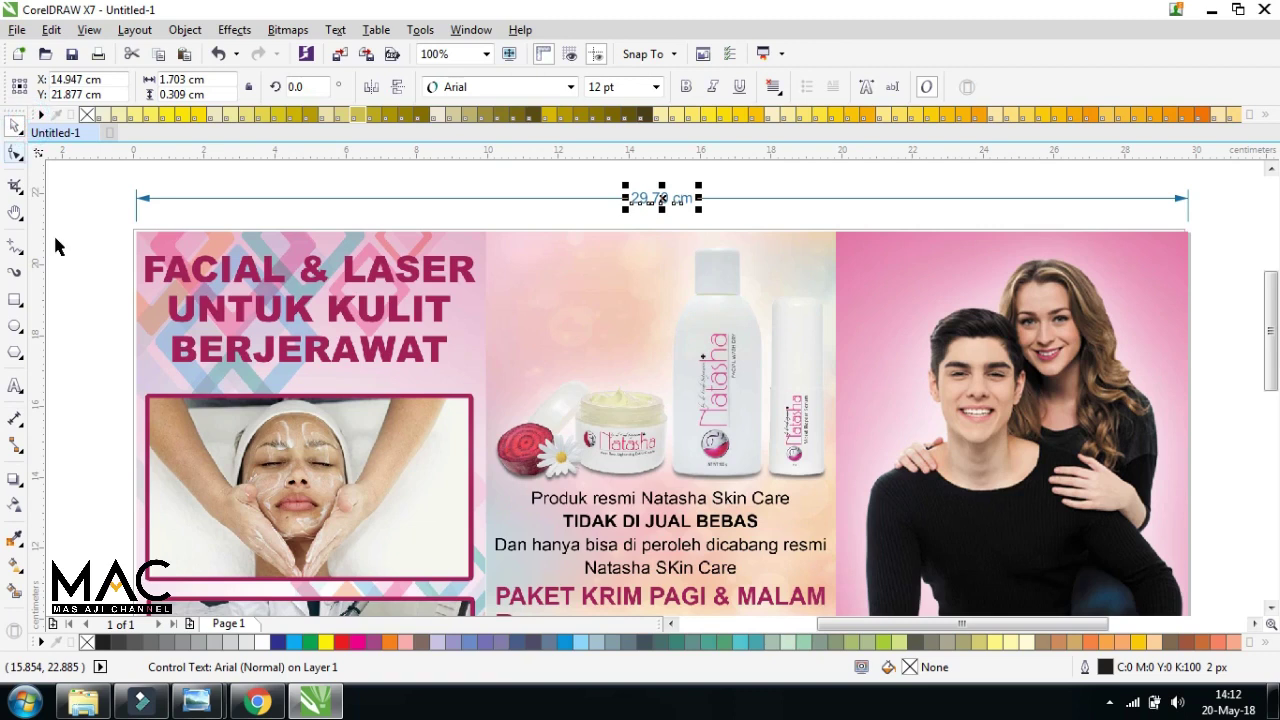
left_click(16, 448)
left_click(16, 420)
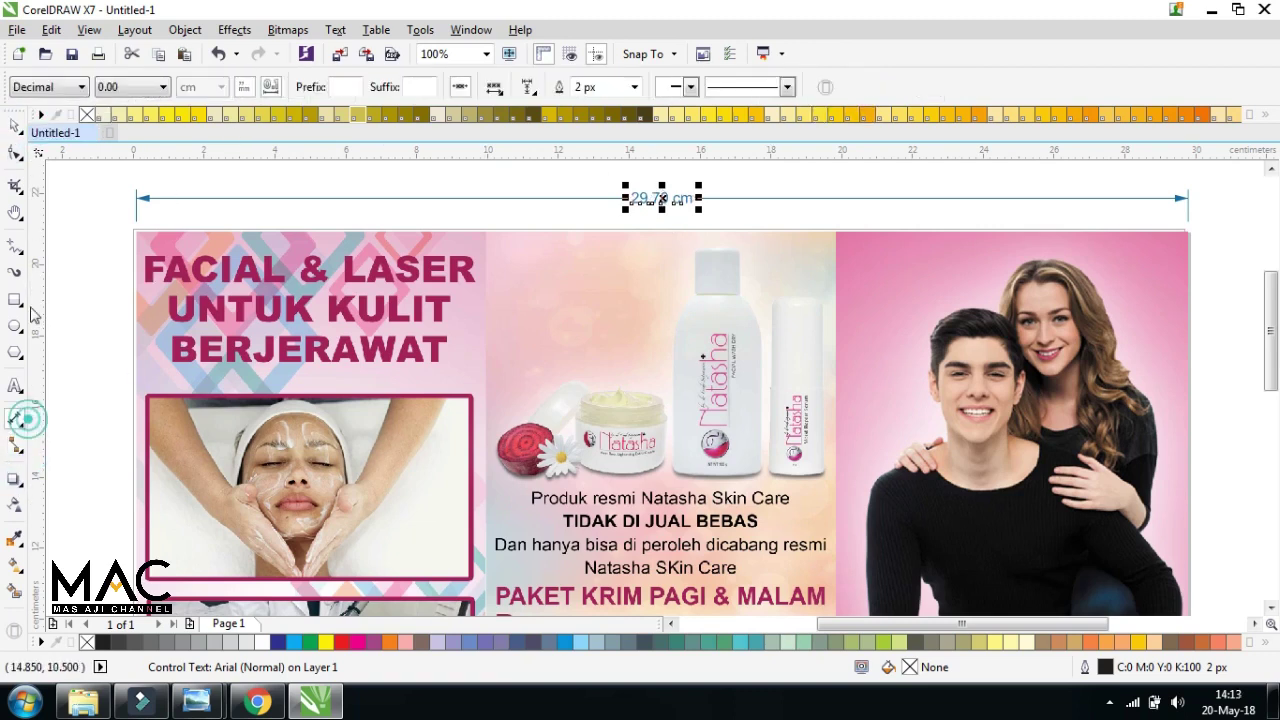
left_click(164, 88)
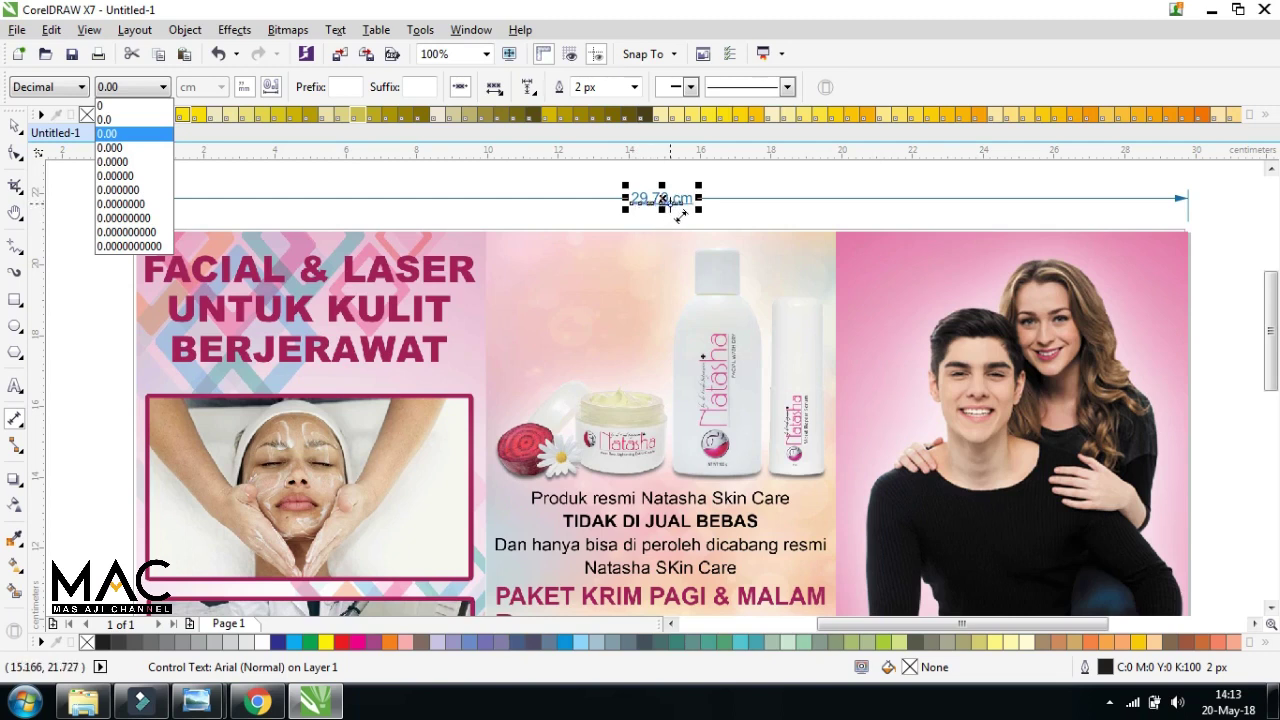
left_click(107, 120)
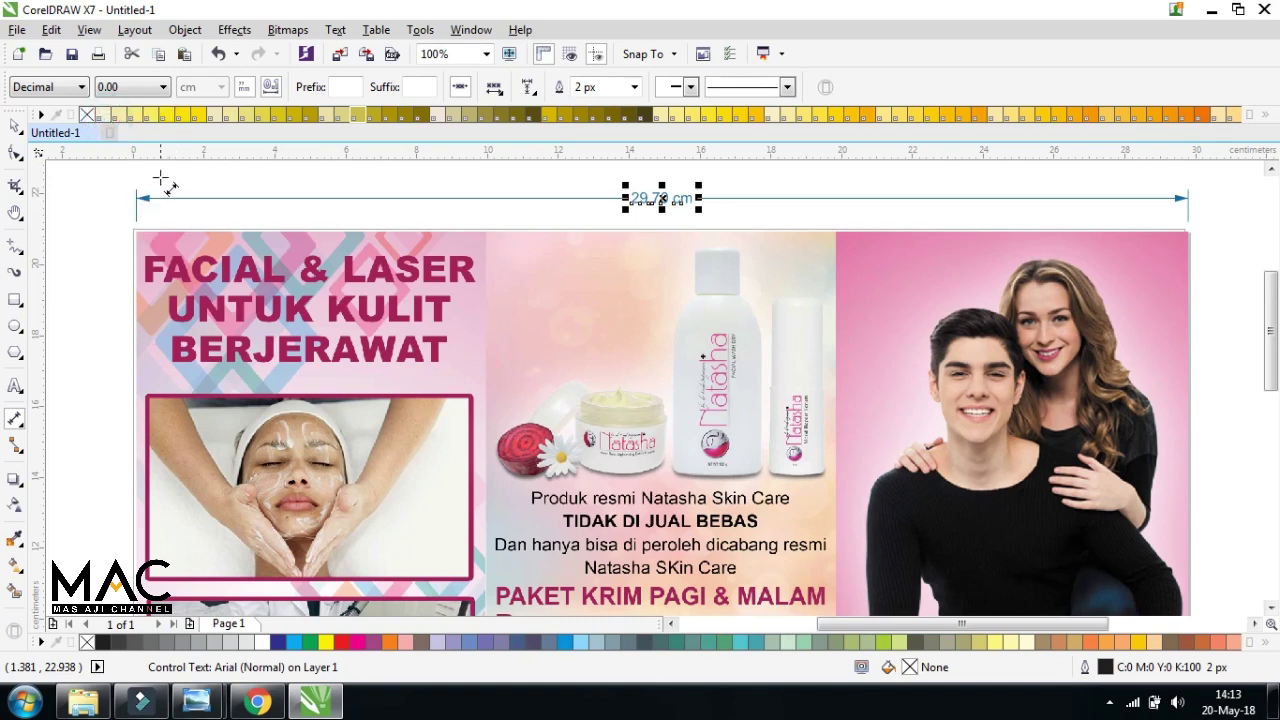
left_click(15, 127)
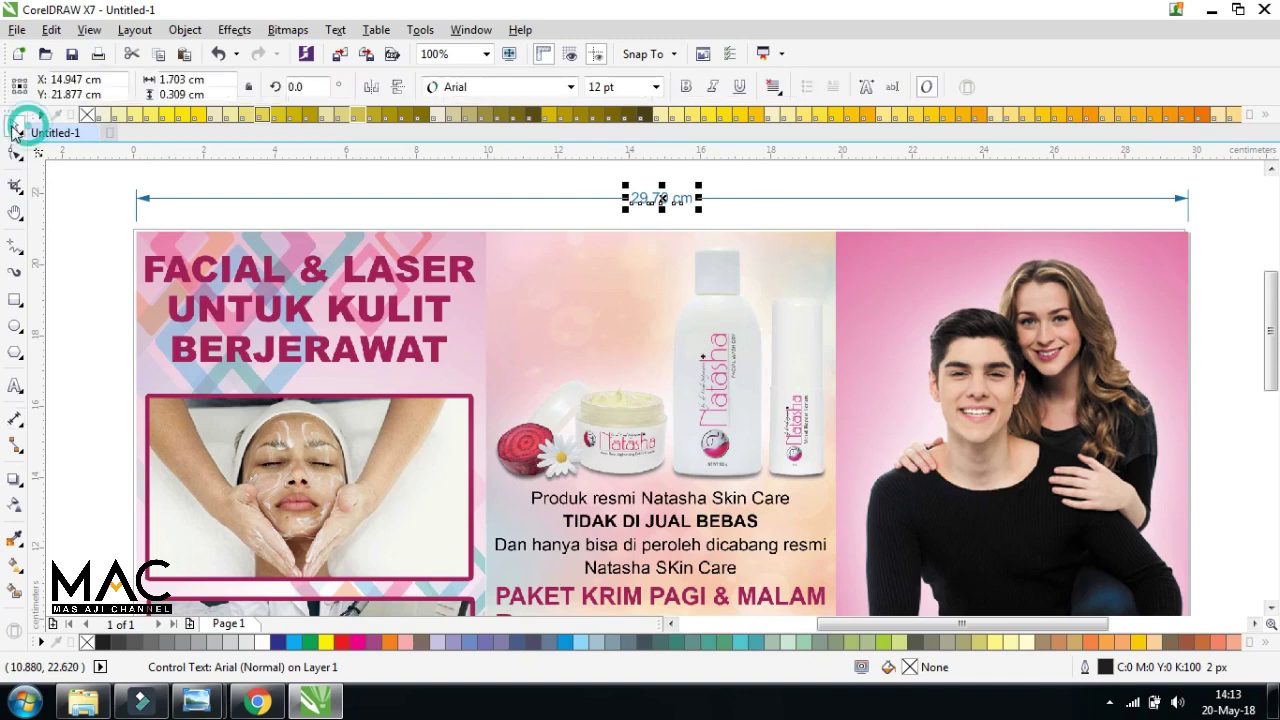
left_click(22, 424)
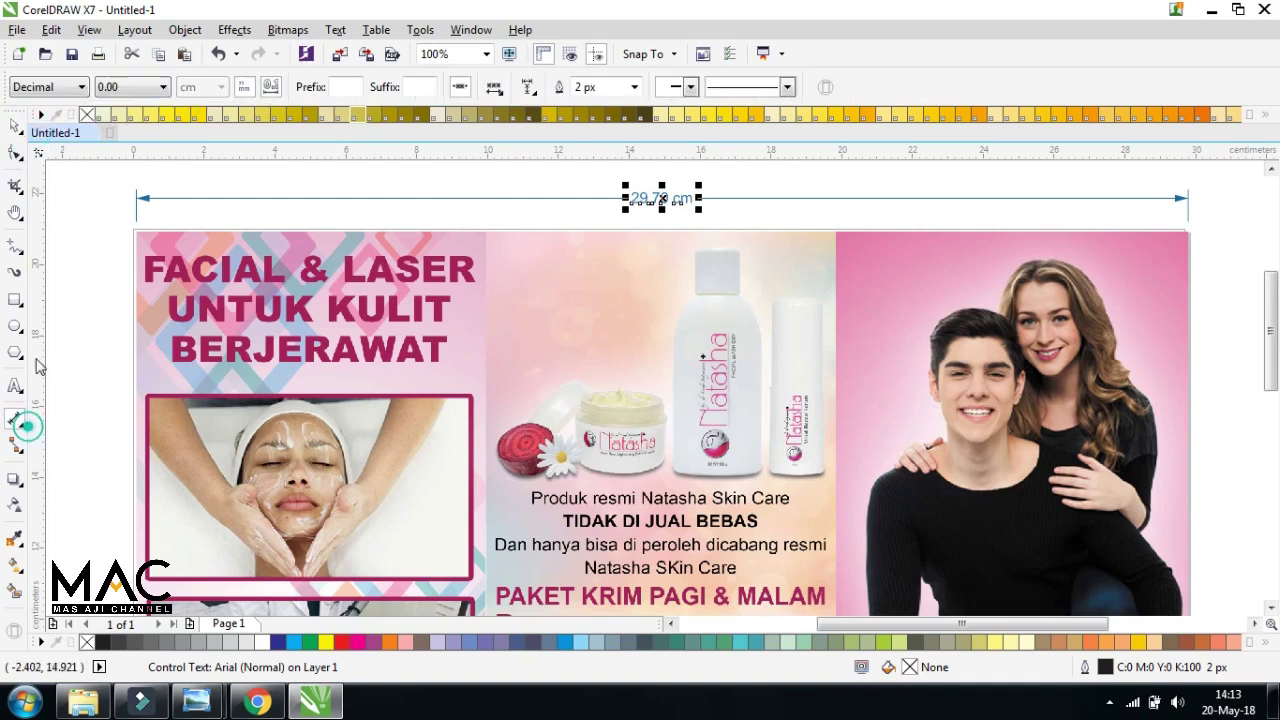
left_click(161, 87)
left_click(161, 87)
left_click_drag(638, 214, 704, 218)
left_click(683, 202)
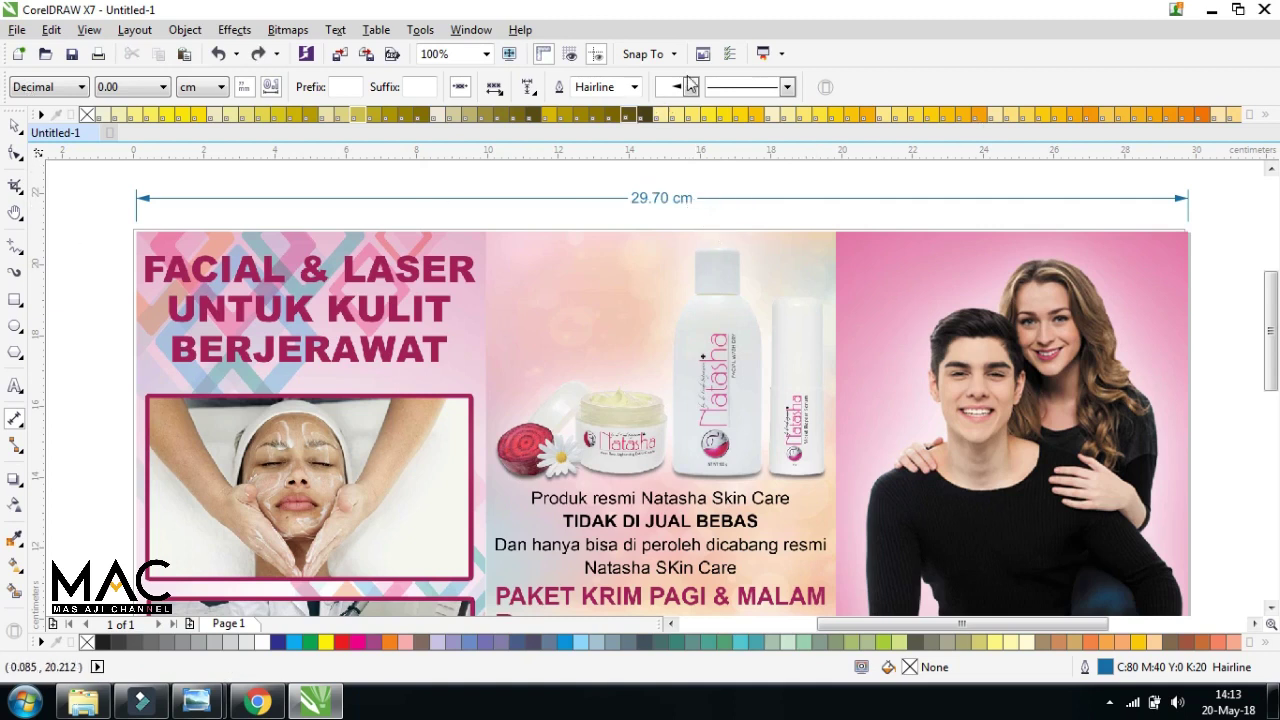
Select the whole width dimension above the brochure and set its precision to one decimal place (0.0)
left_click(638, 198)
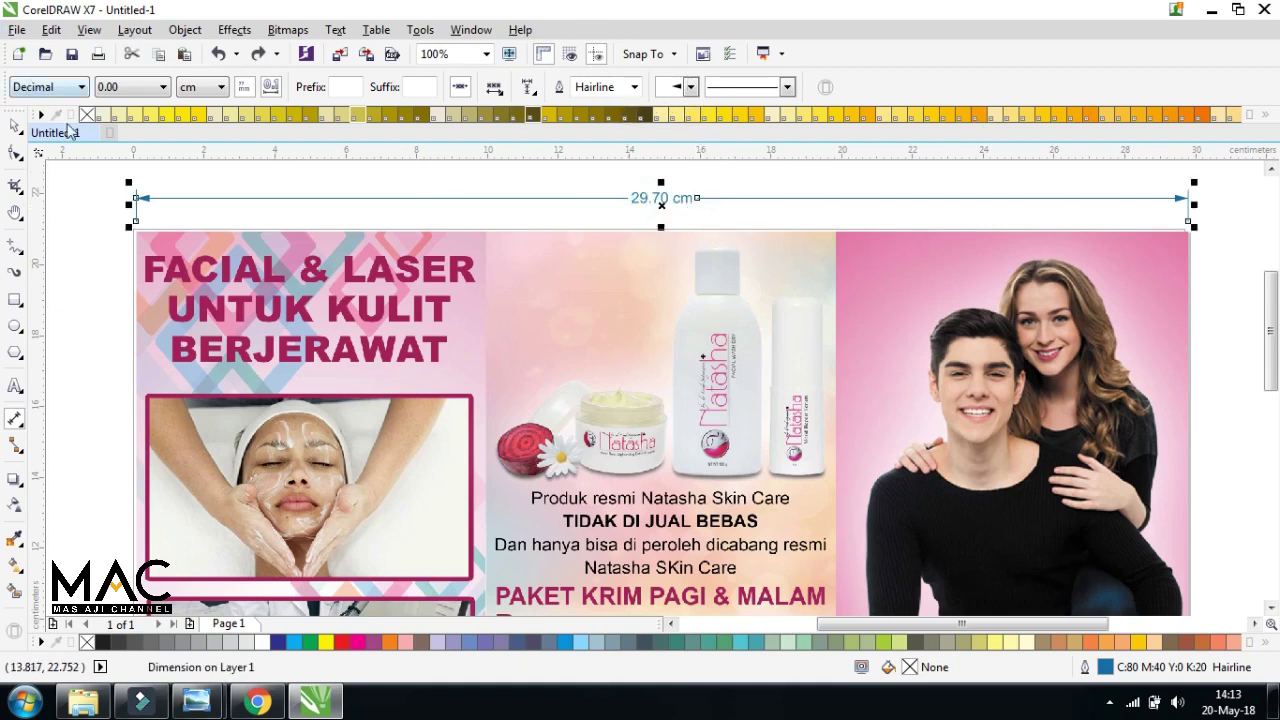
left_click(129, 87)
left_click(110, 119)
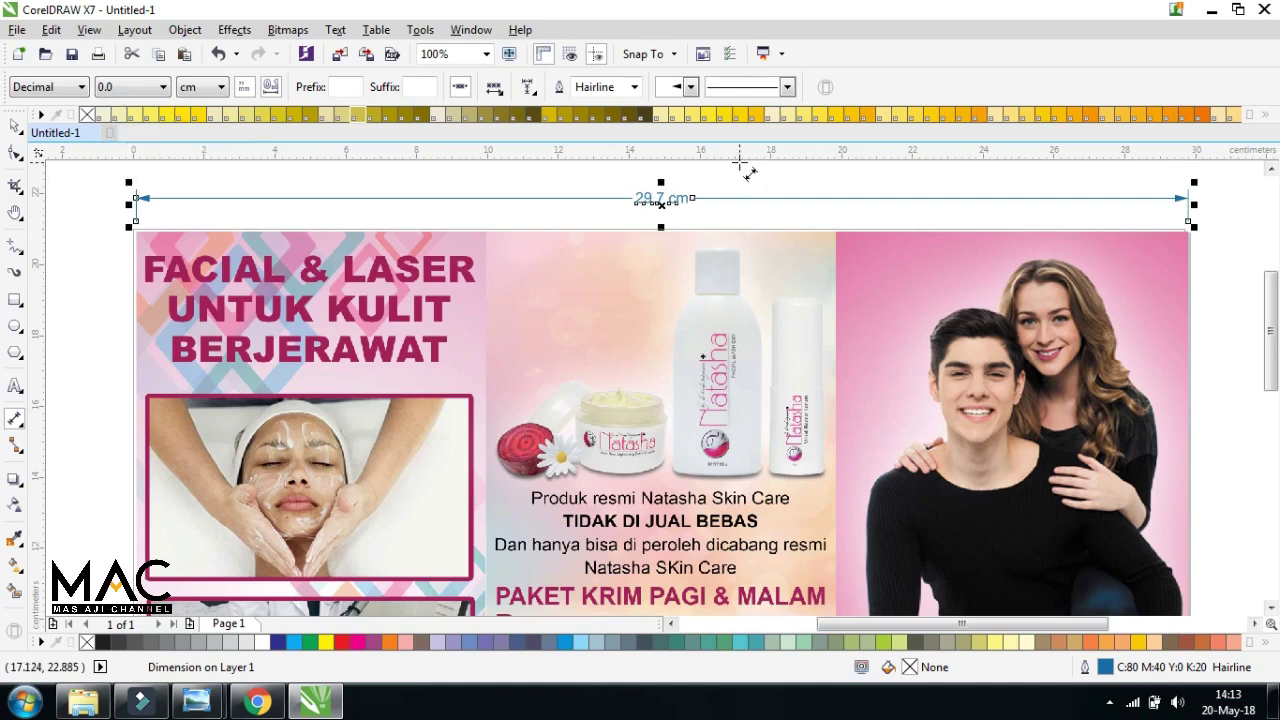
Try the precisions 0.00 and 0 on the width dimension and return it to 0.0
left_click(159, 89)
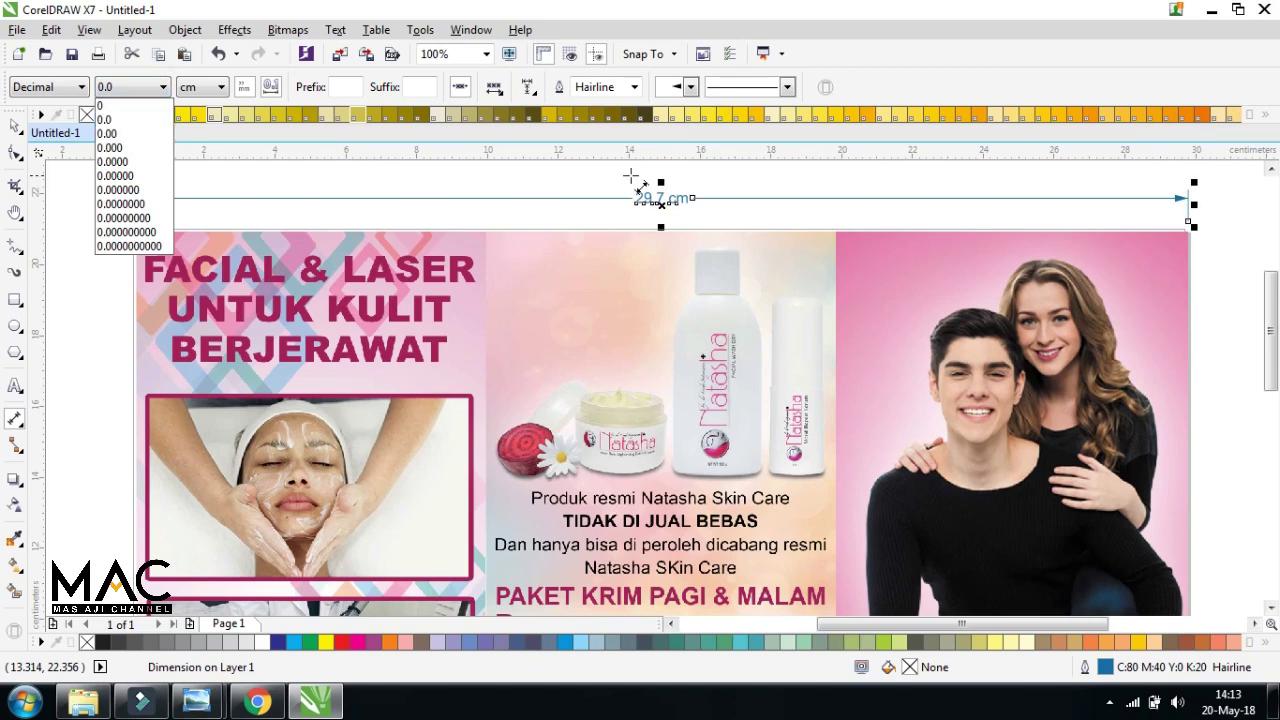
left_click(110, 133)
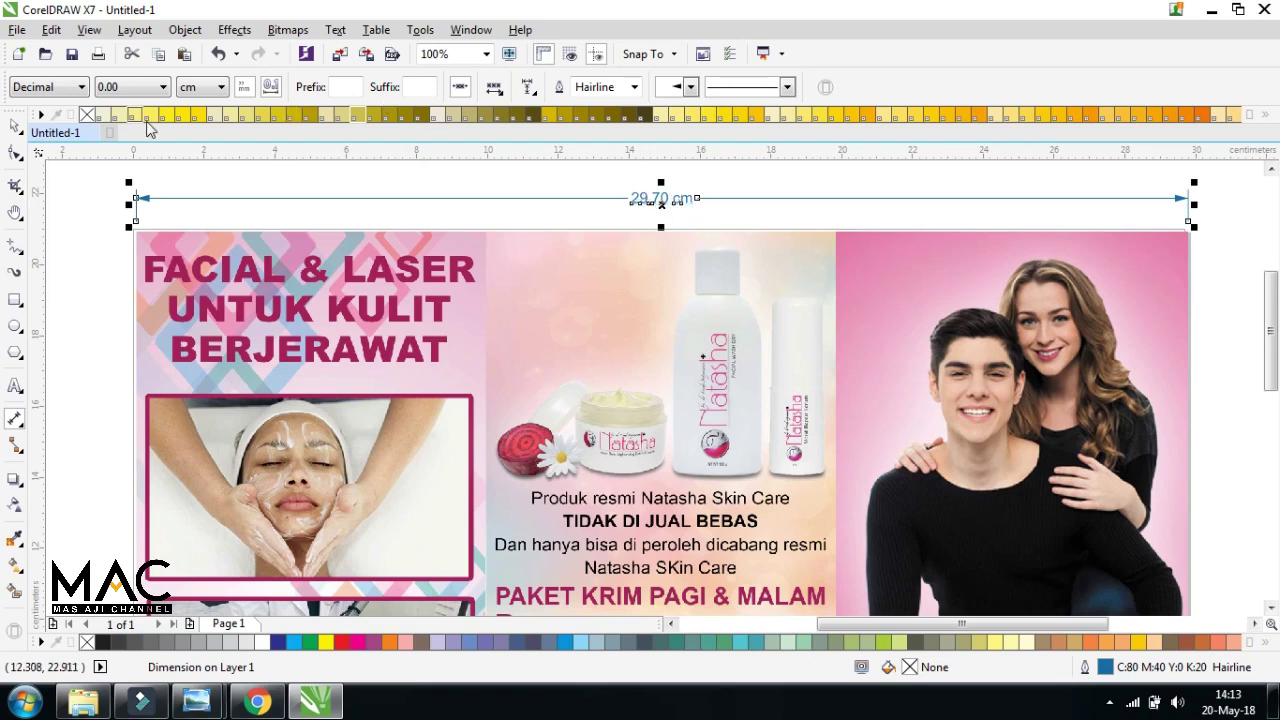
left_click(162, 88)
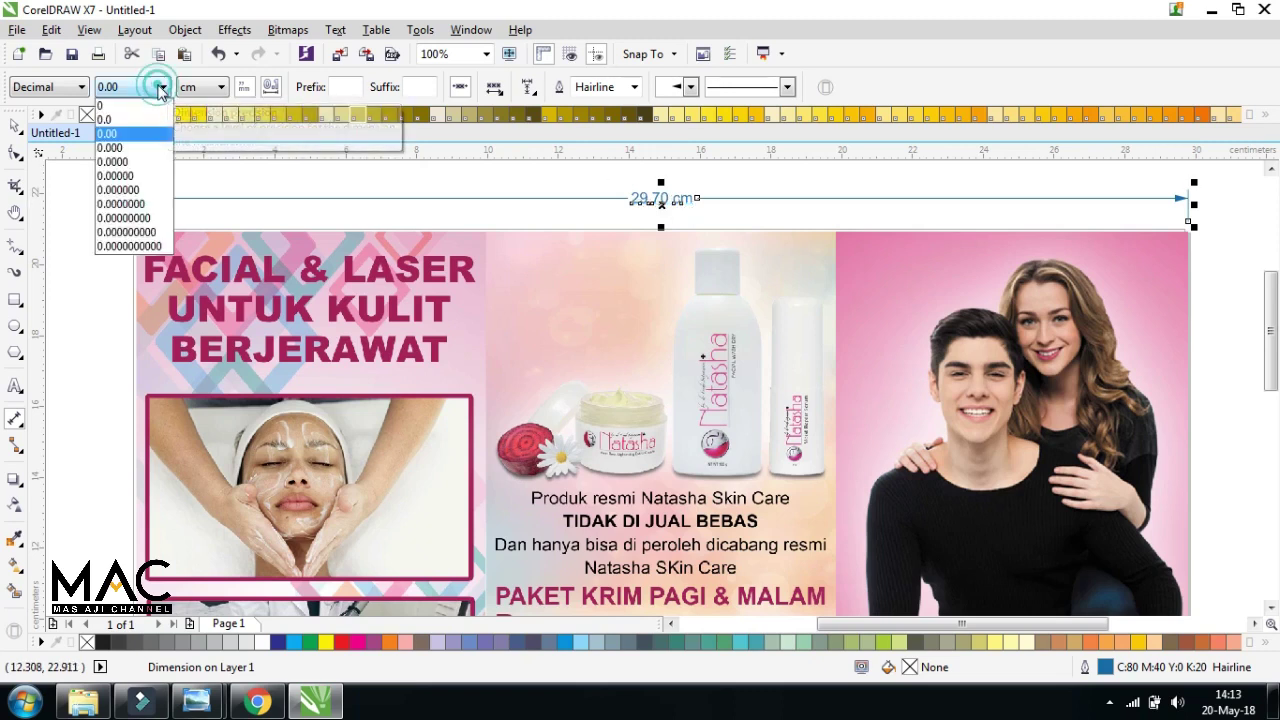
left_click(110, 105)
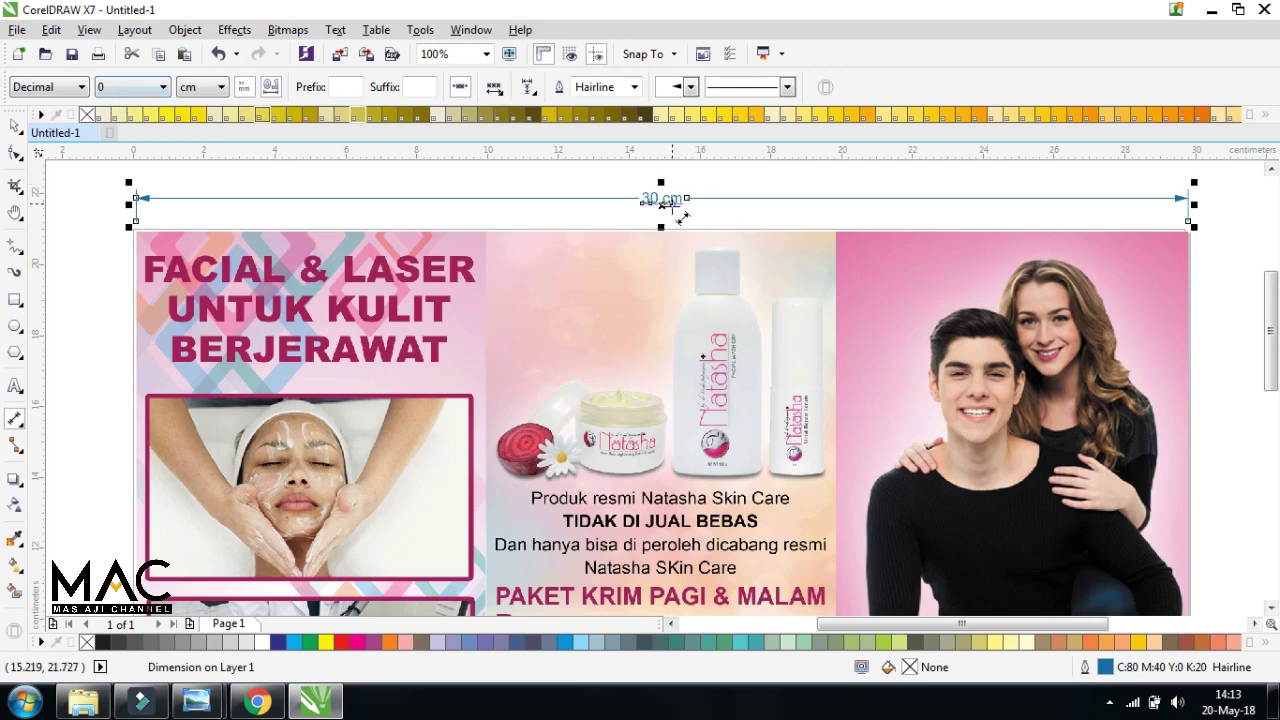
left_click(160, 88)
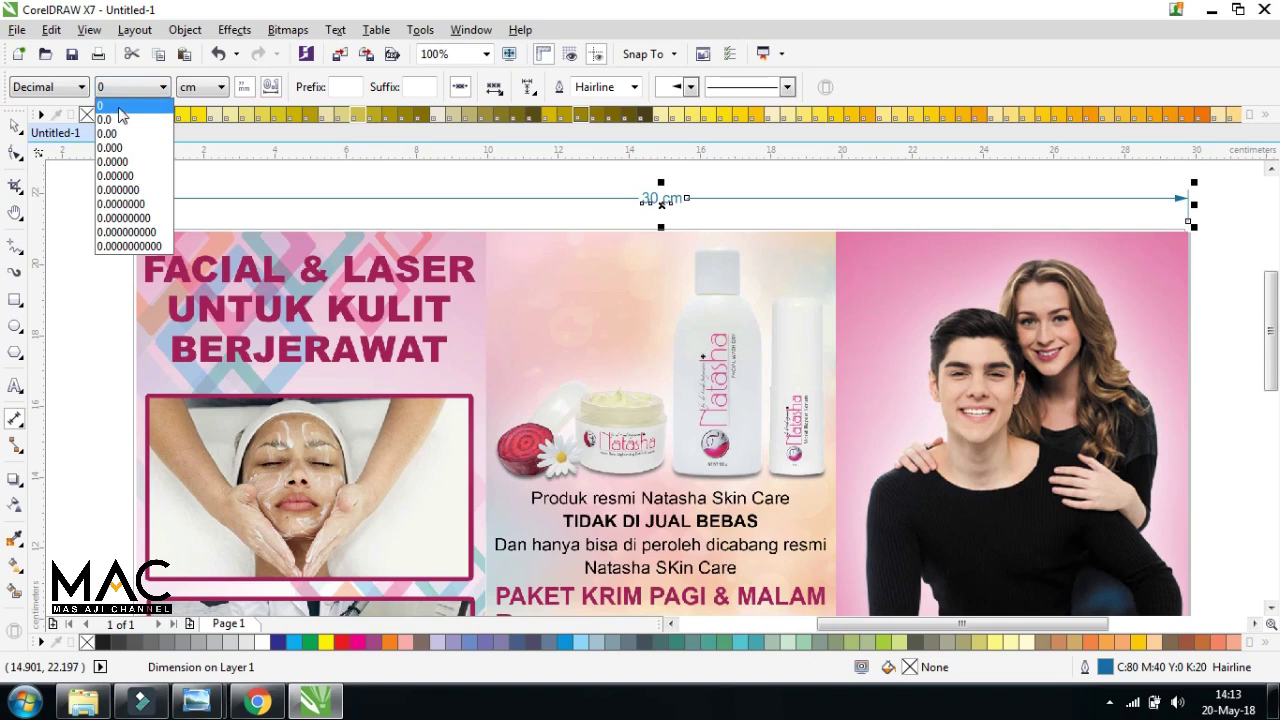
left_click(120, 115)
left_click(145, 87)
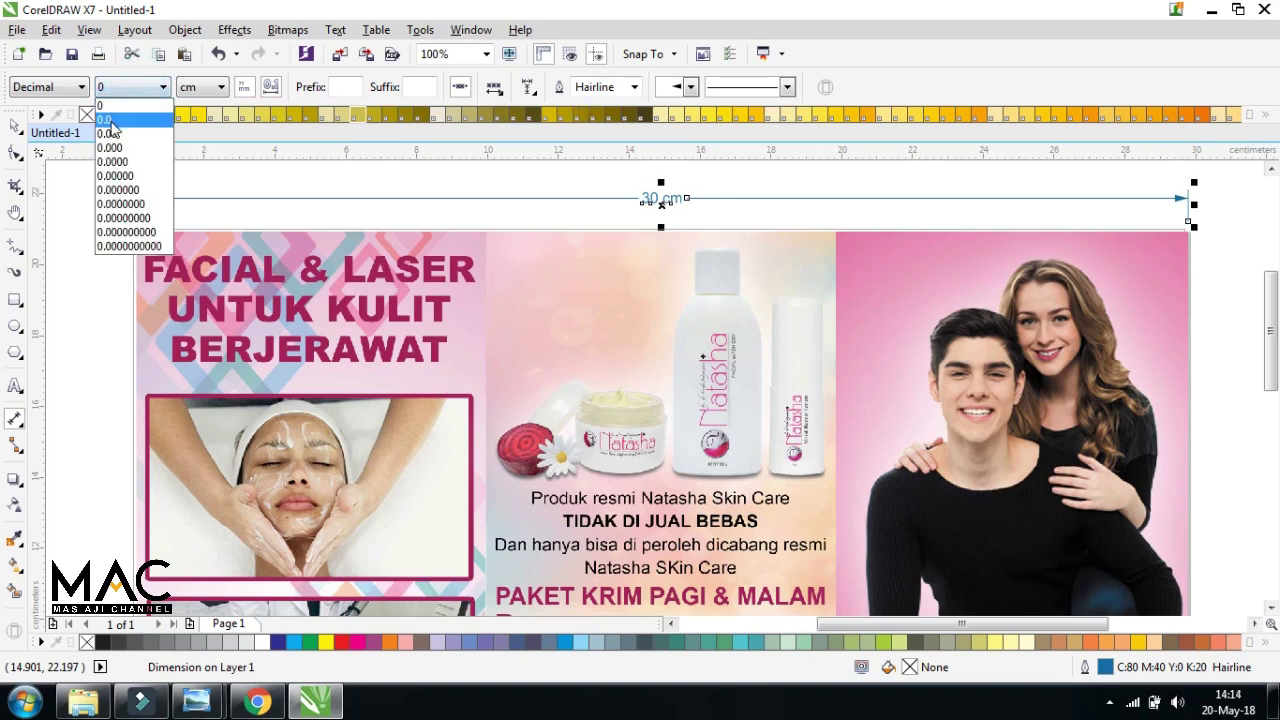
left_click(110, 120)
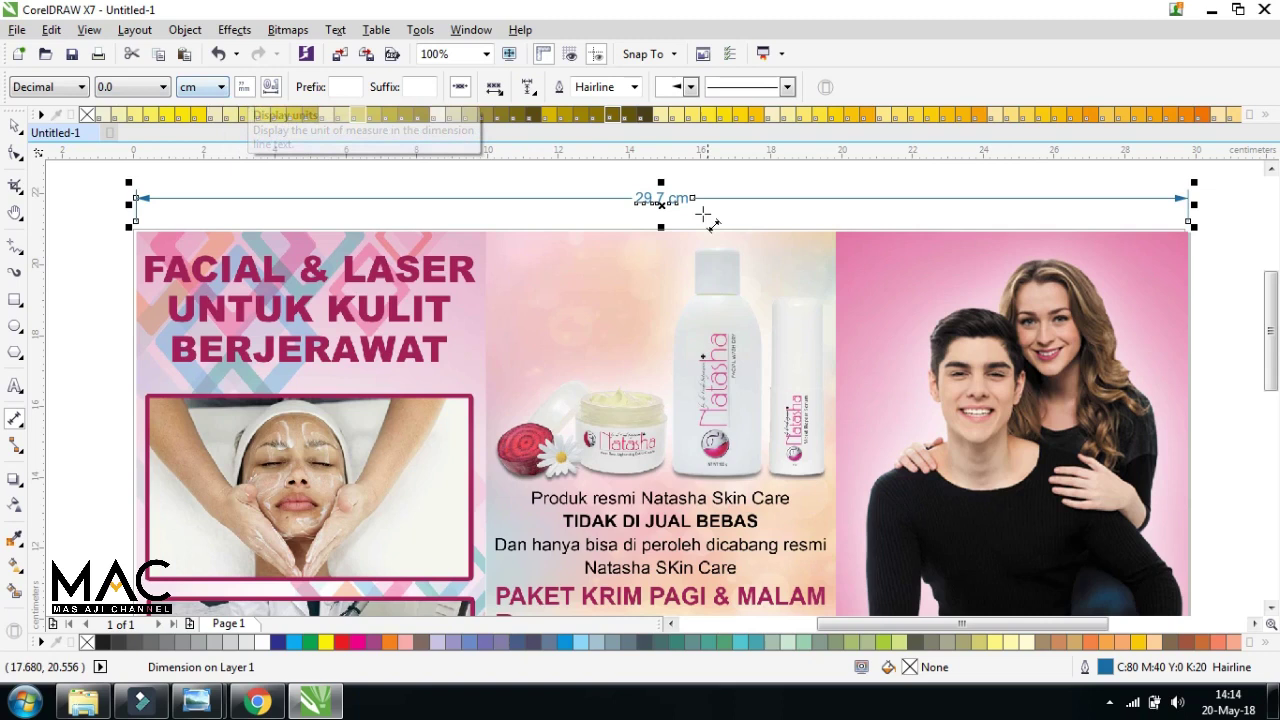
Try inches and millimeters as the width dimension's units and return it to cm
left_click(220, 89)
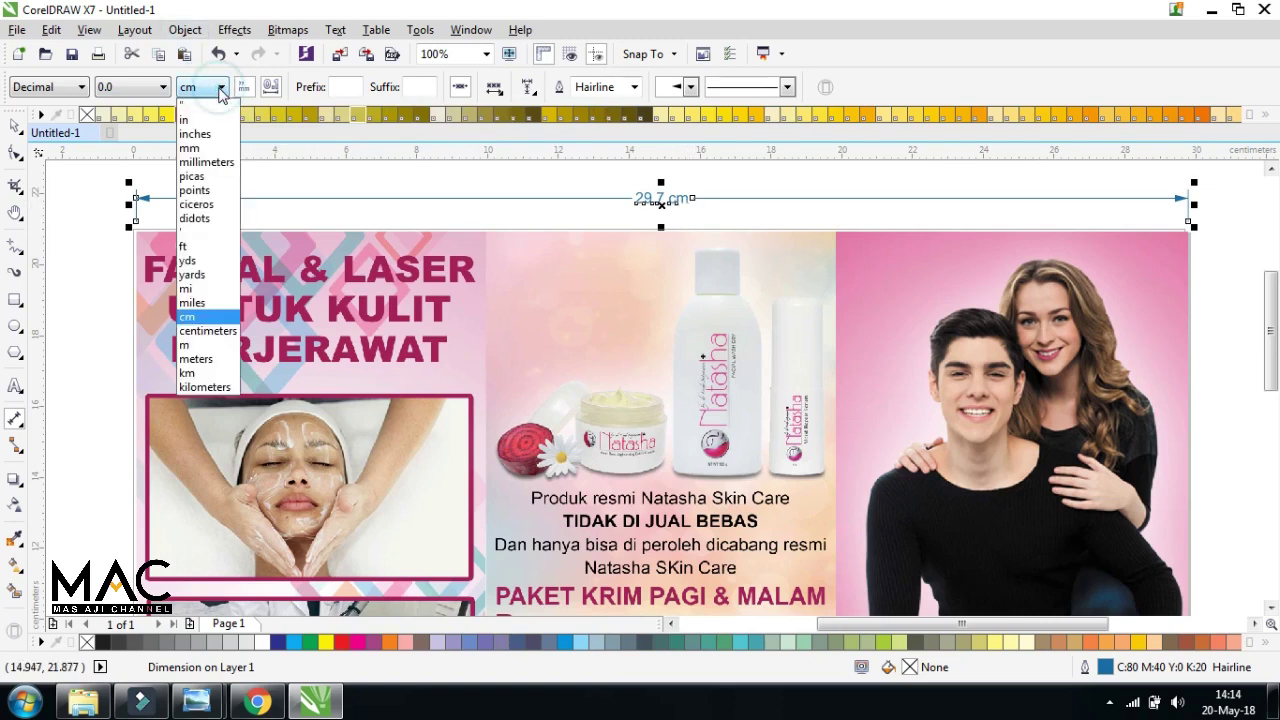
left_click(196, 134)
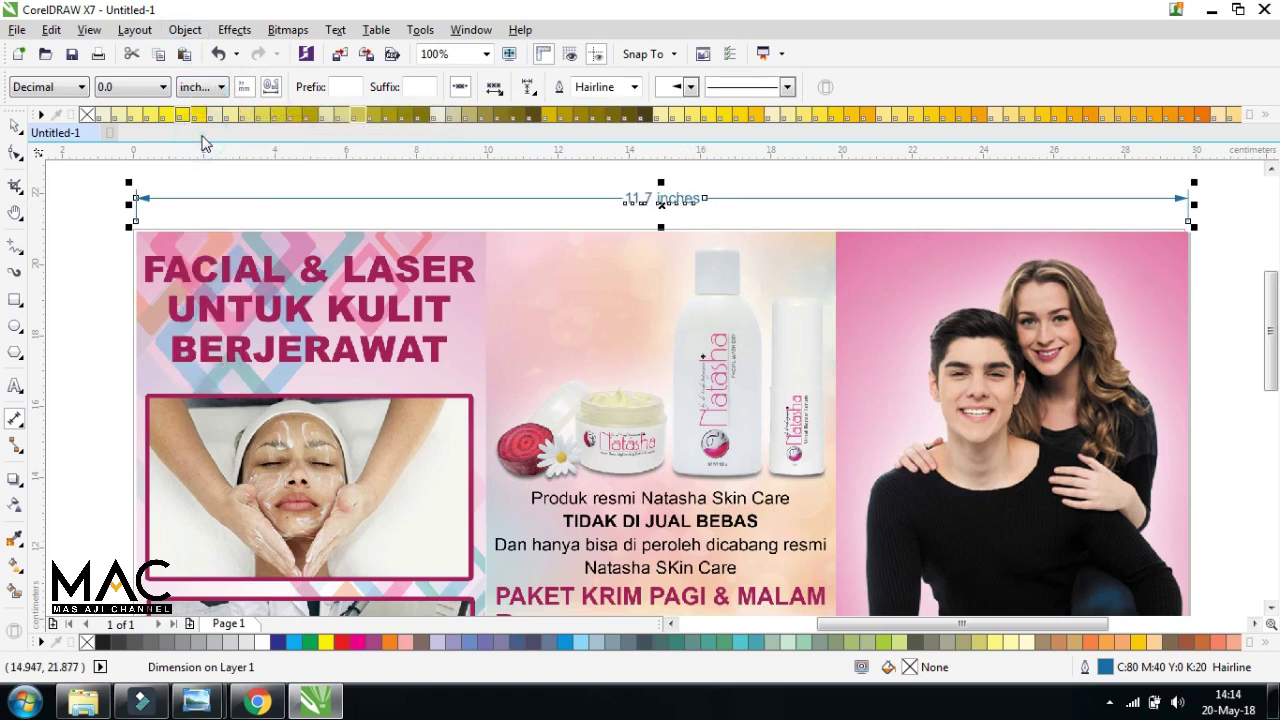
left_click(222, 89)
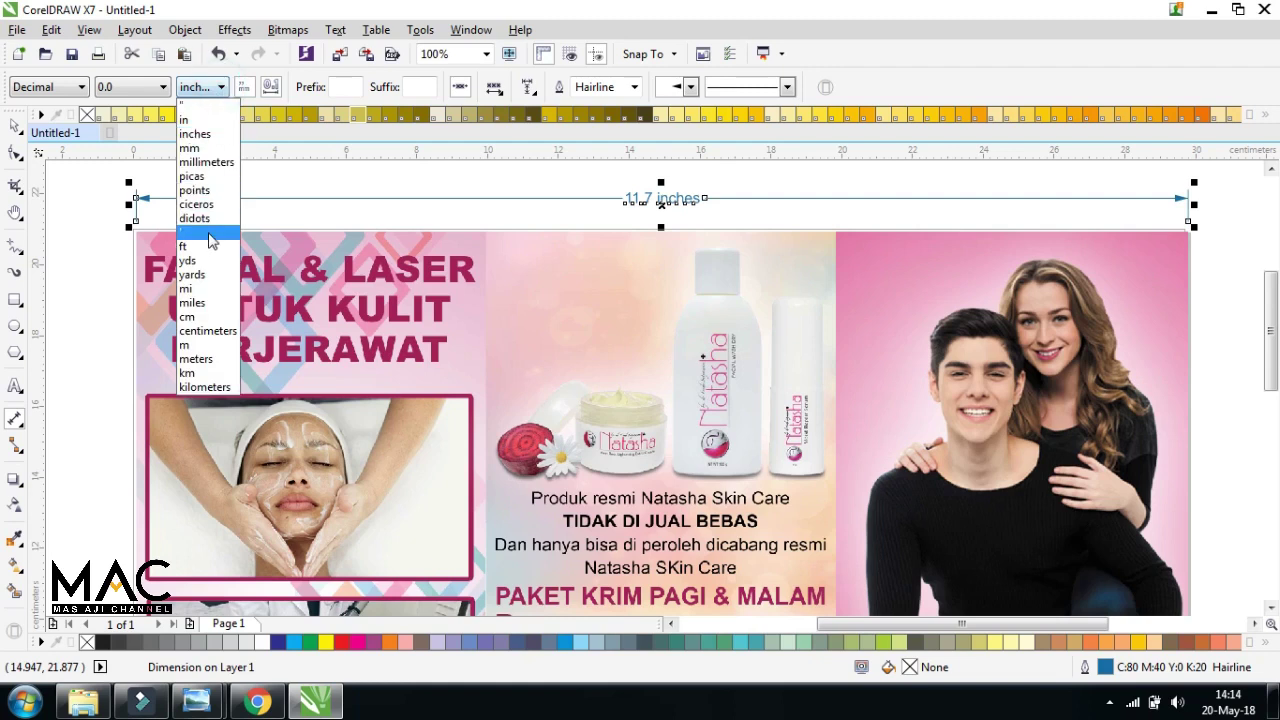
left_click(207, 162)
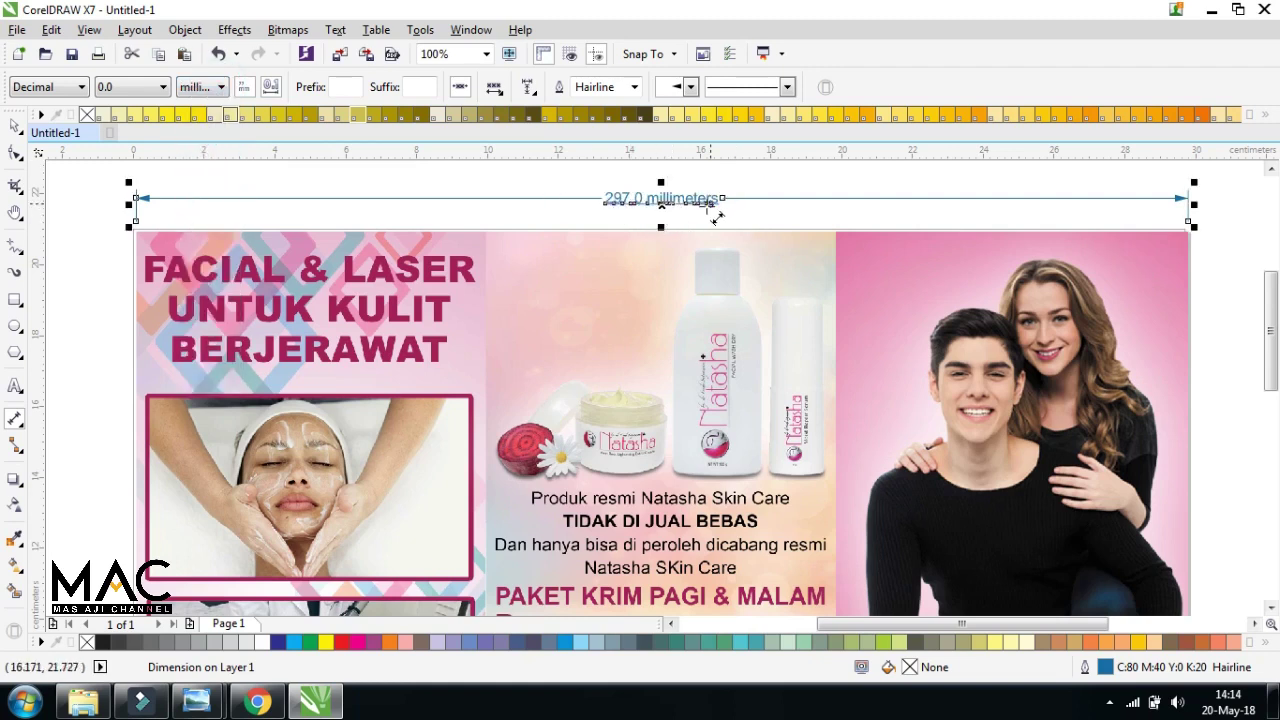
left_click(221, 88)
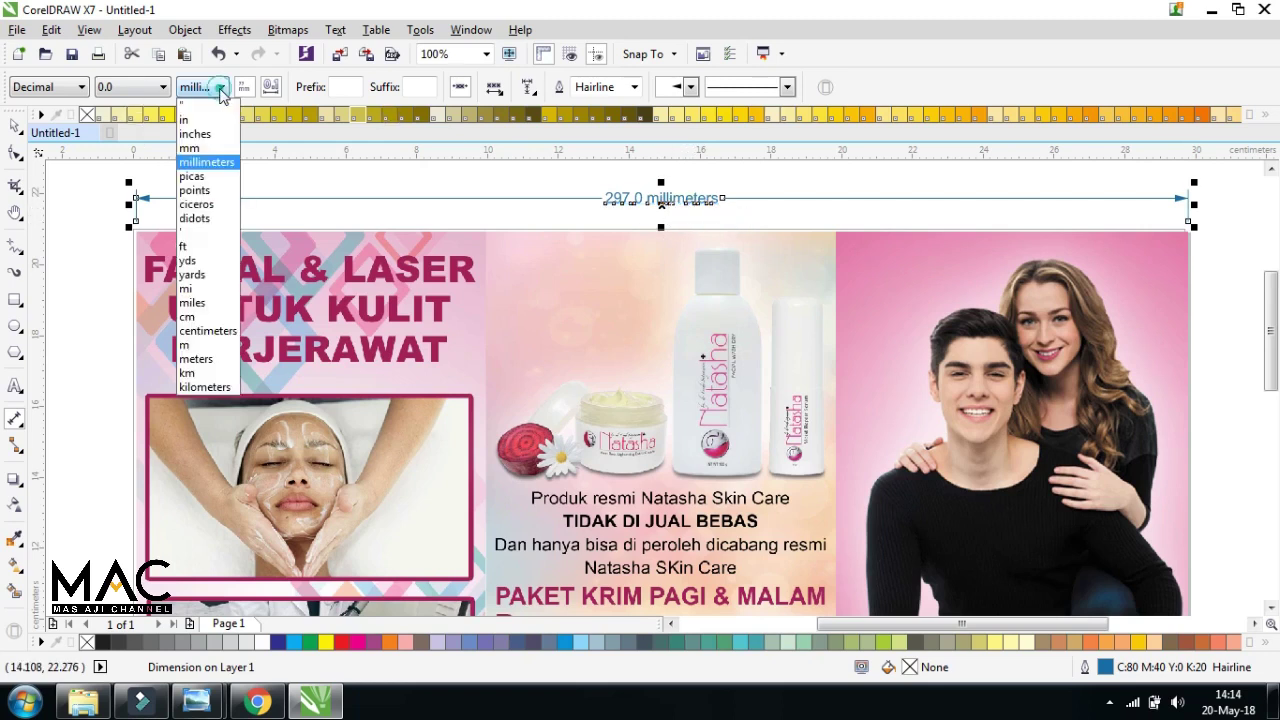
left_click(204, 318)
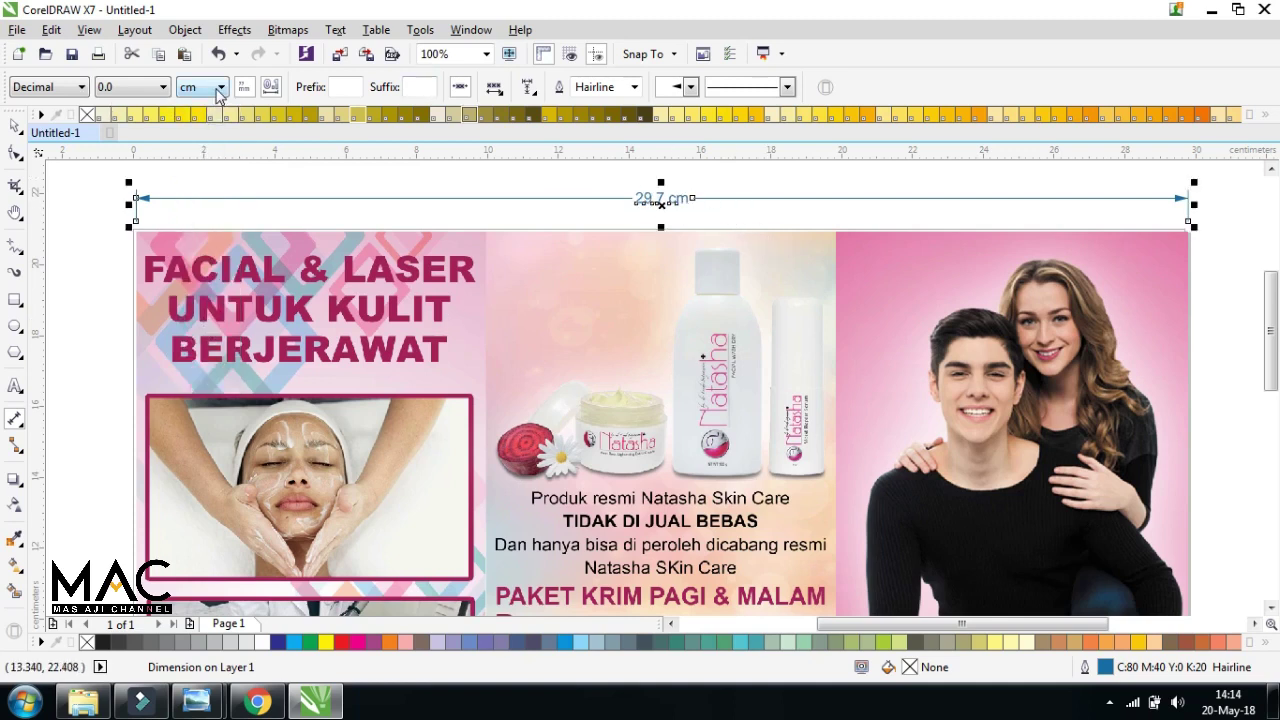
Try the spelled-out unit centimeters on the width dimension and restore the abbreviation cm
left_click(219, 88)
left_click(222, 337)
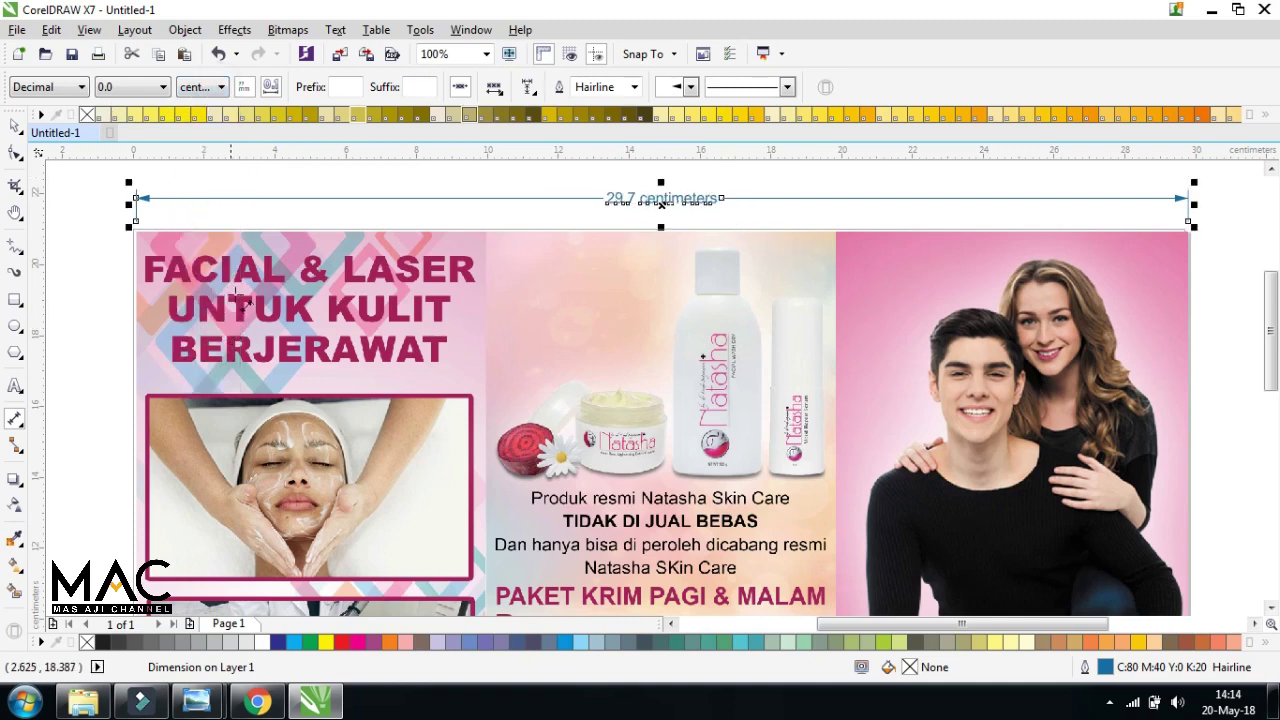
left_click(221, 87)
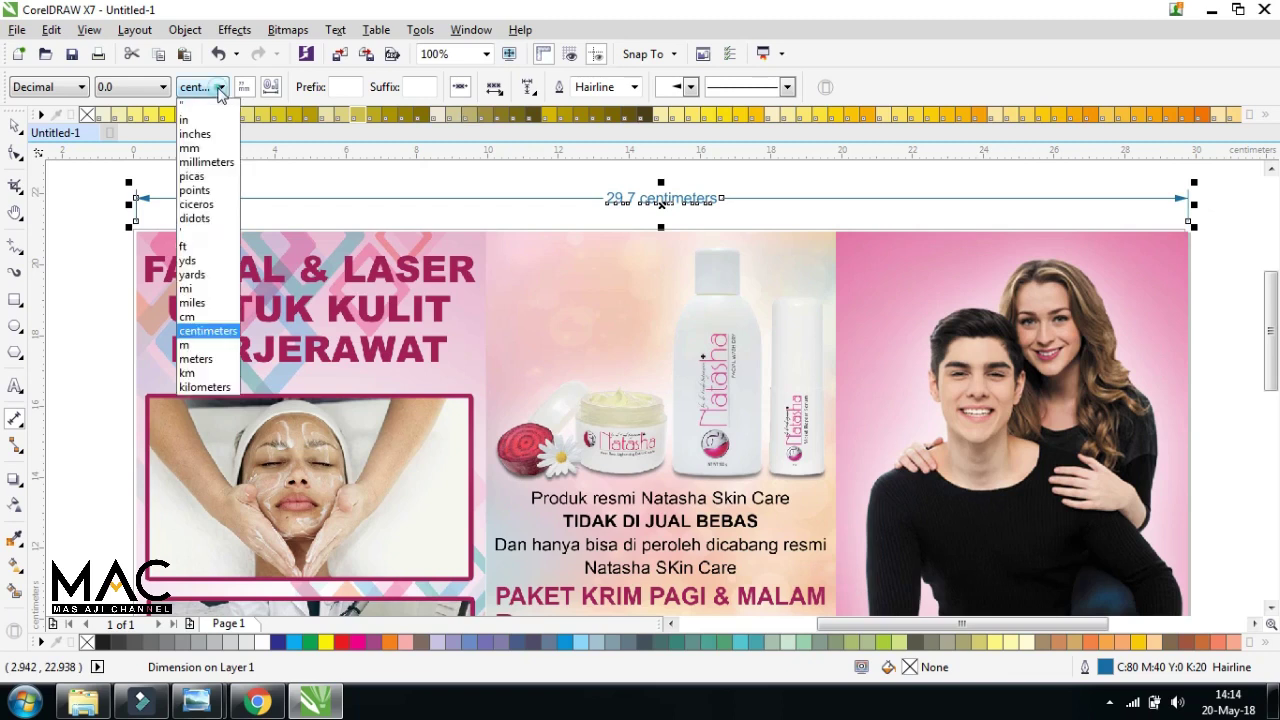
left_click(190, 317)
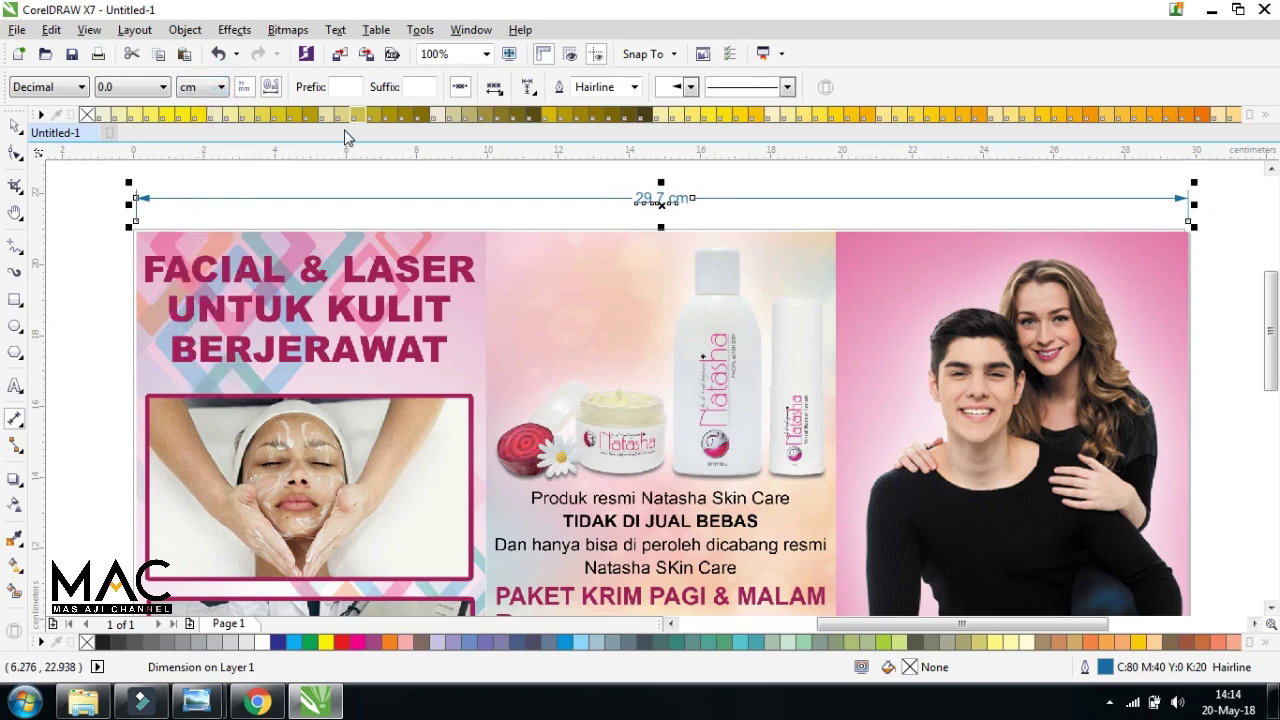
Toggle the unit display in the width dimension's text off and on several times, leaving the units shown
left_click(270, 88)
left_click(243, 88)
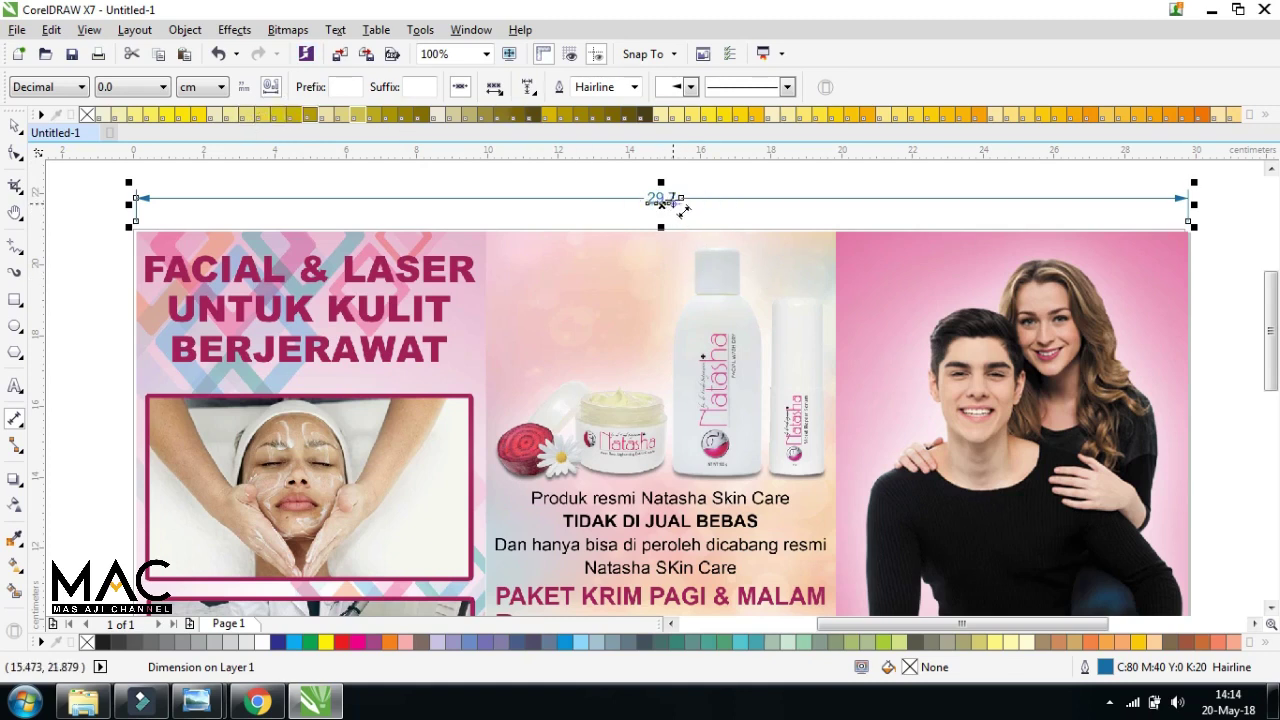
left_click(243, 91)
left_click(243, 91)
left_click(243, 91)
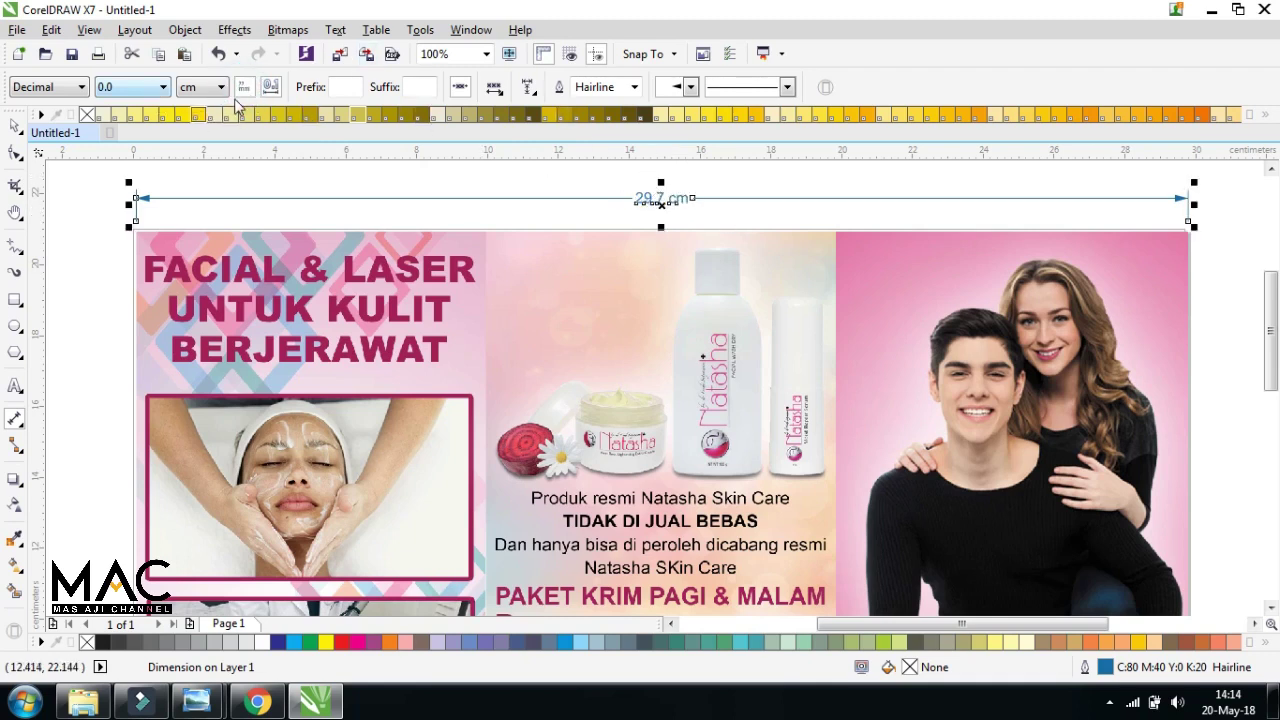
left_click(243, 91)
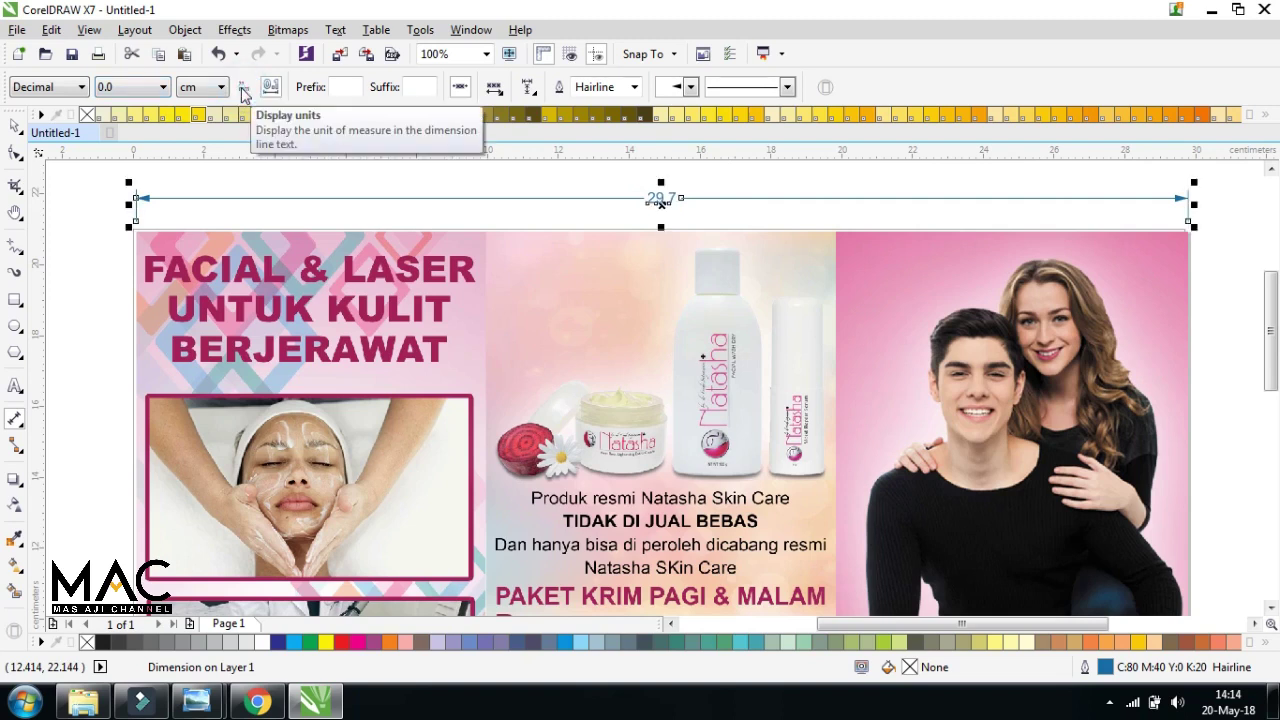
left_click(243, 91)
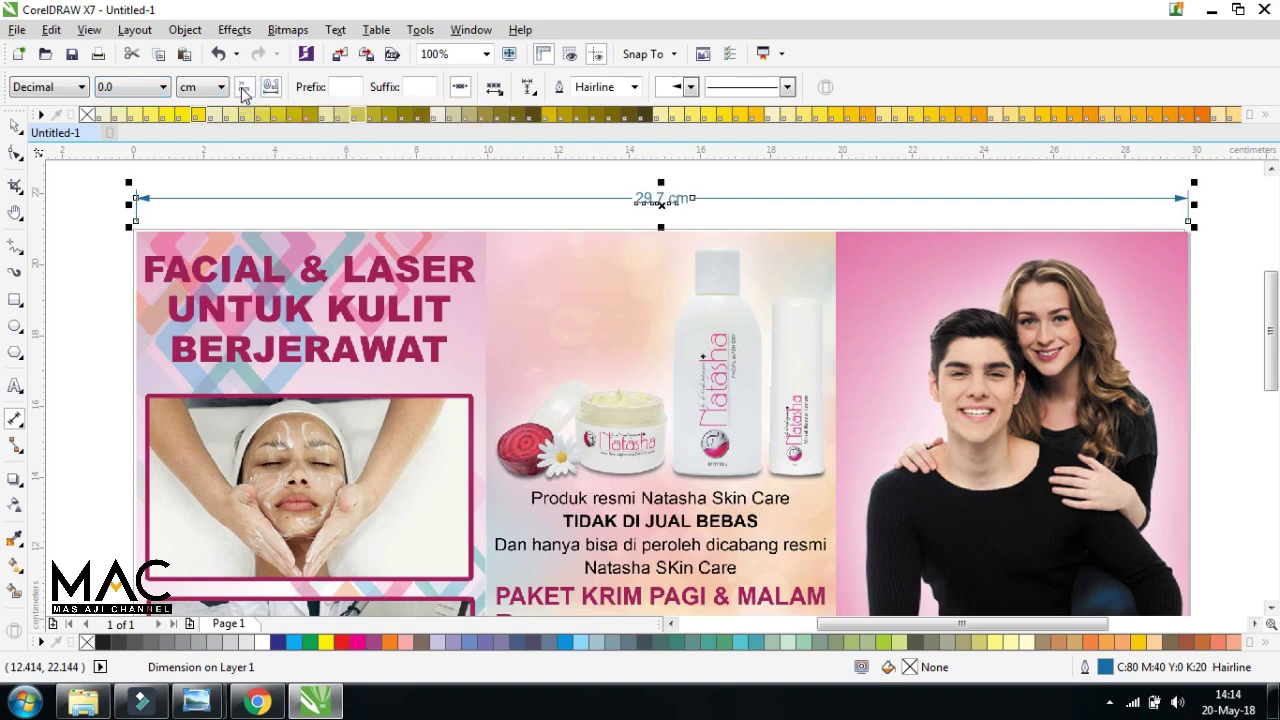
Try outline widths of 5 px and 10 px on the width dimension
left_click(634, 87)
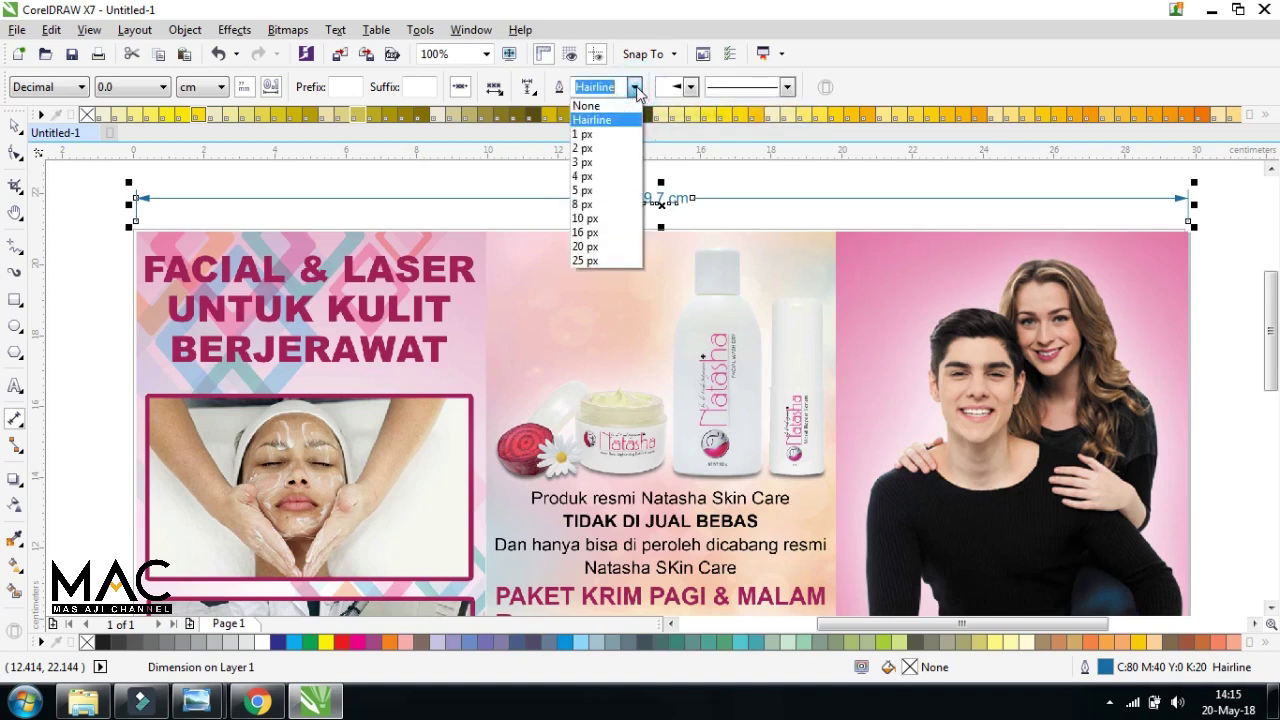
left_click(613, 121)
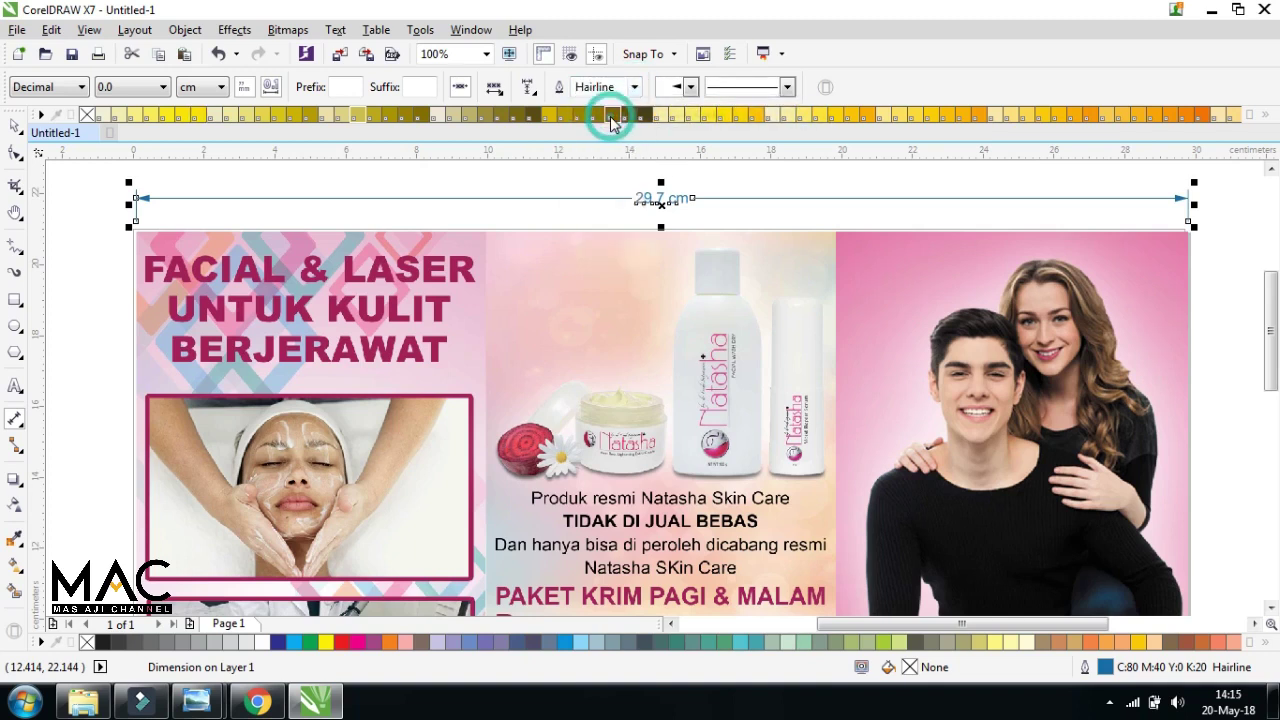
left_click_drag(628, 206, 357, 200)
left_click(634, 87)
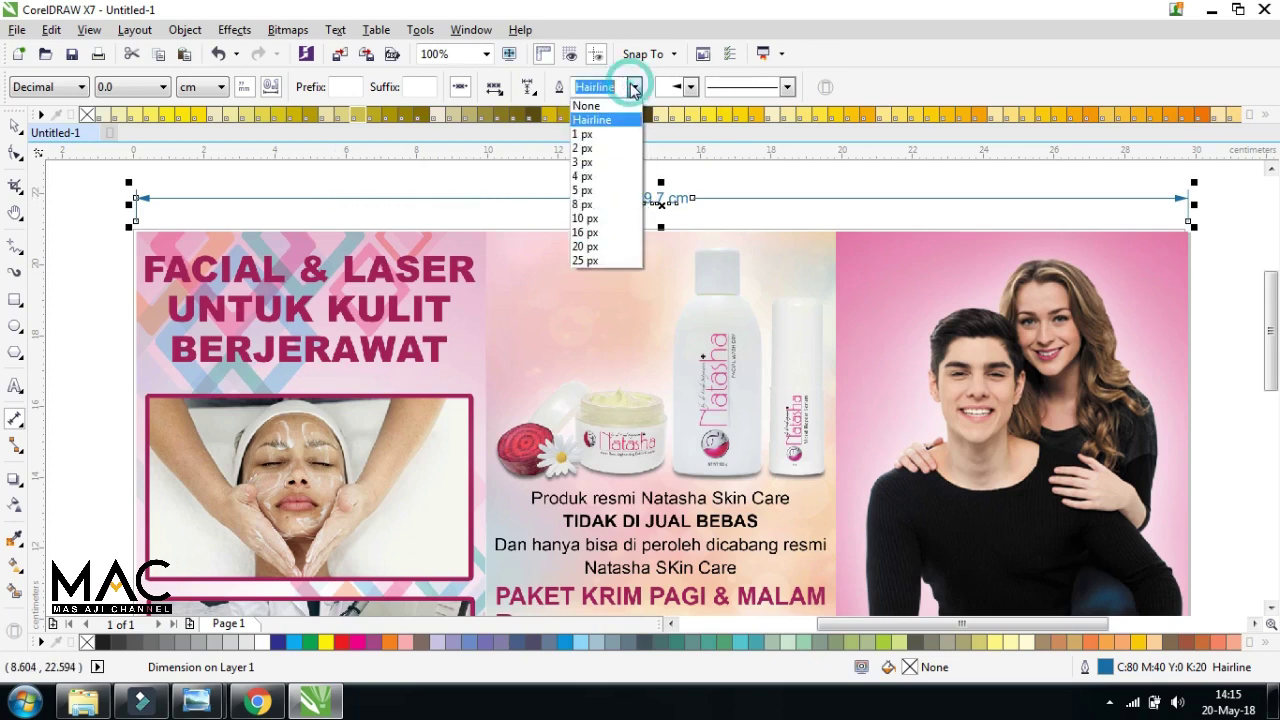
left_click(598, 191)
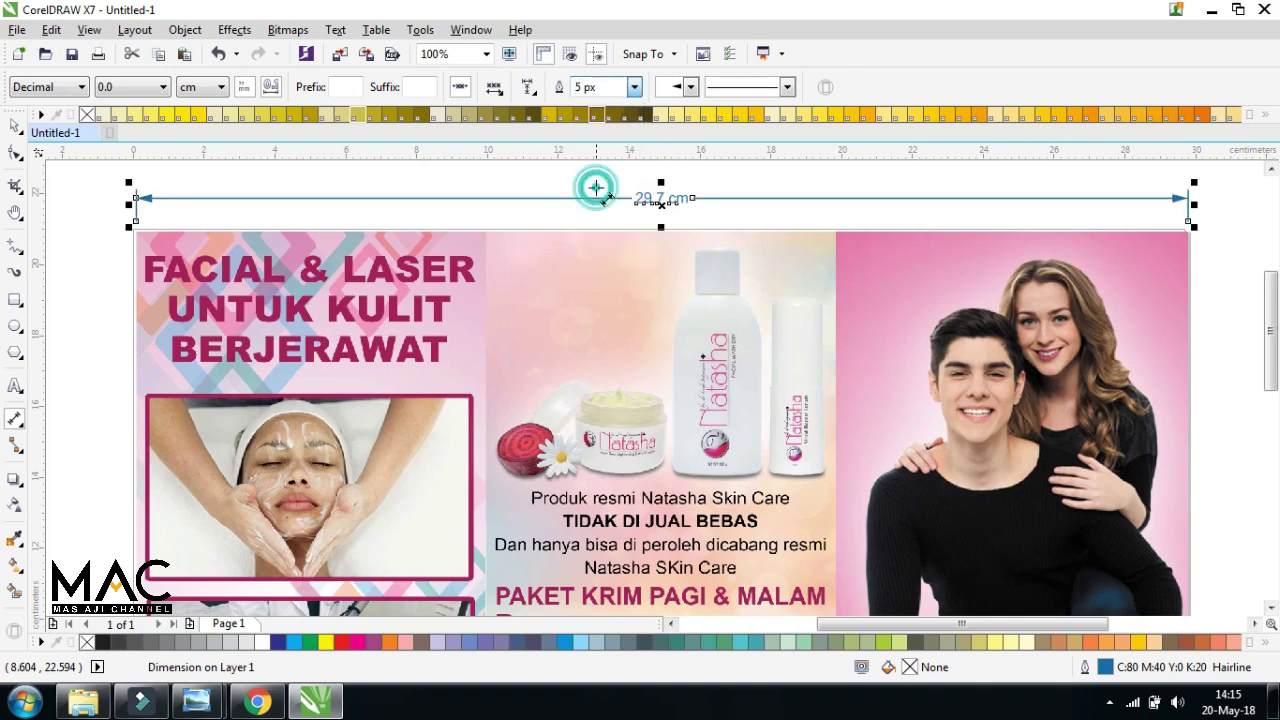
left_click(636, 87)
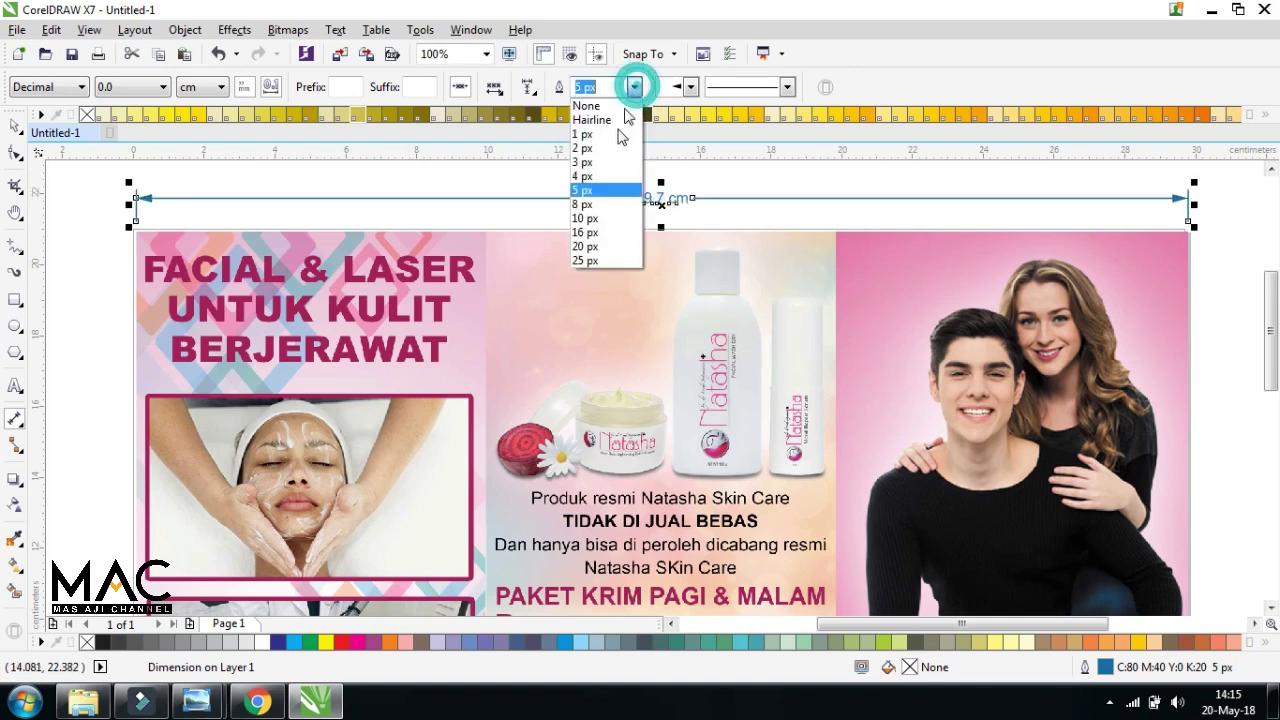
left_click(601, 218)
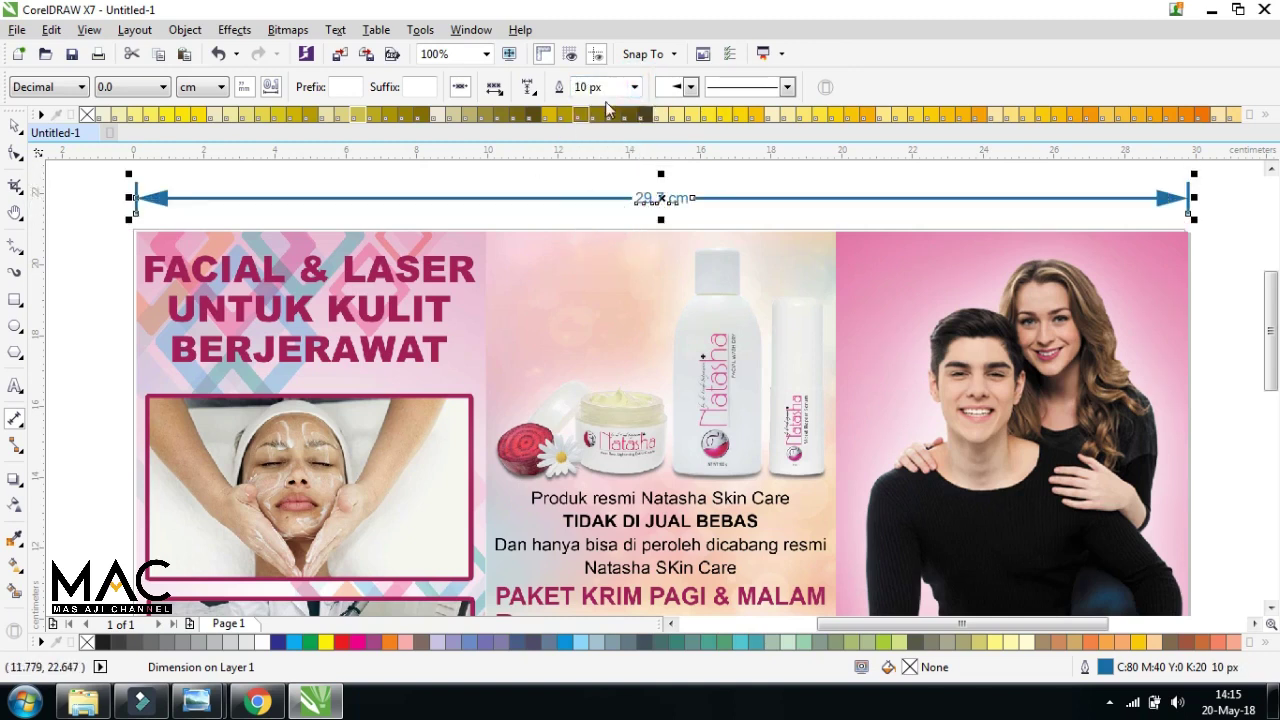
Try a 16 px outline width on the width dimension and return it to Hairline
left_click(634, 87)
left_click(590, 220)
left_click(634, 87)
left_click(590, 232)
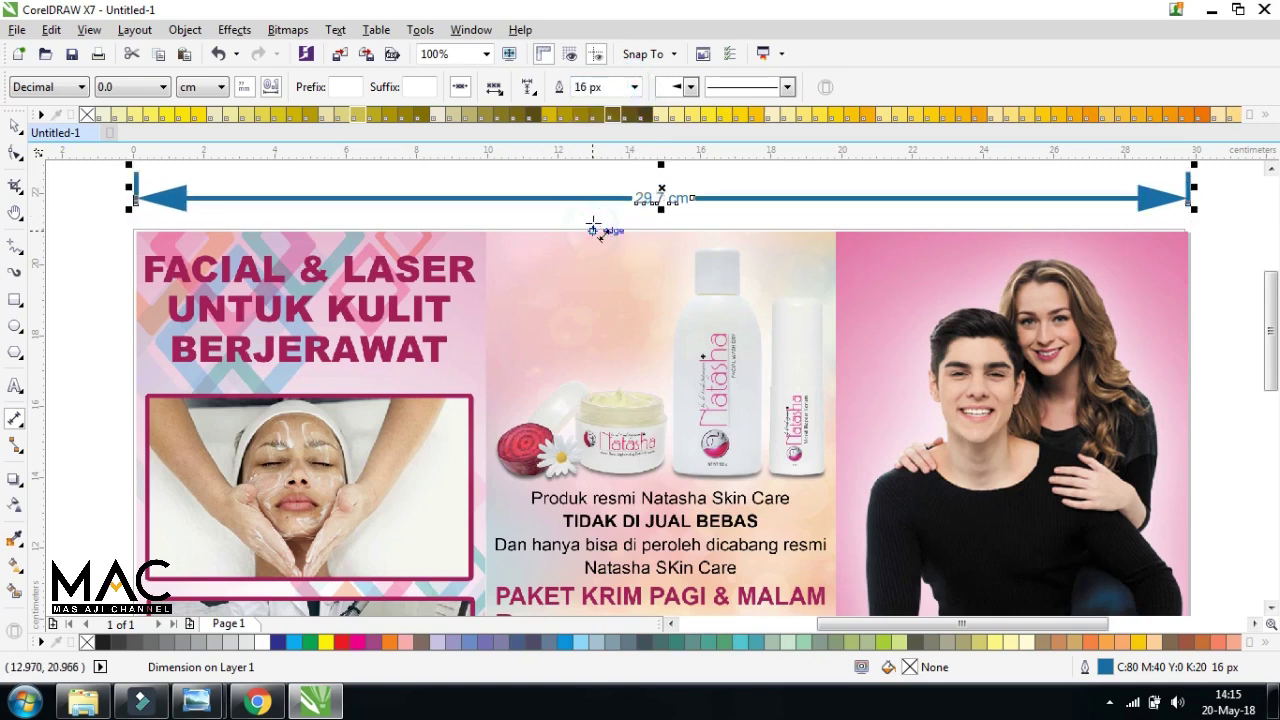
left_click(634, 87)
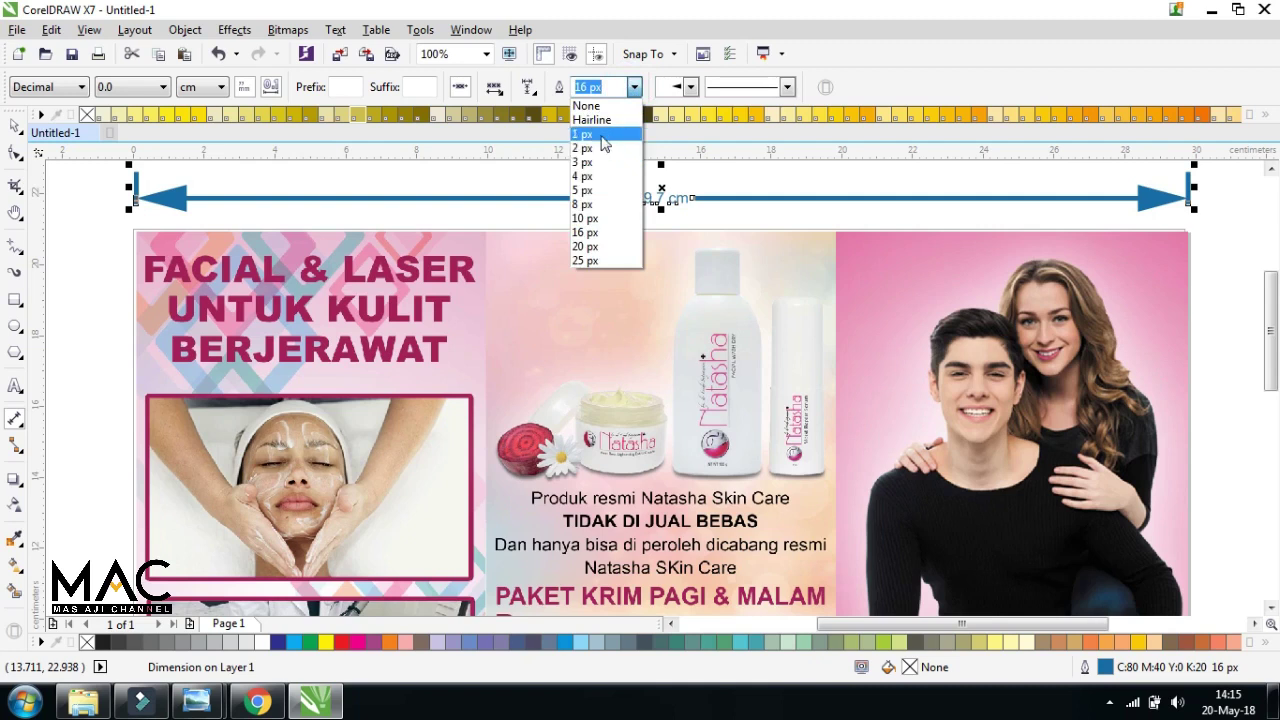
left_click(605, 108)
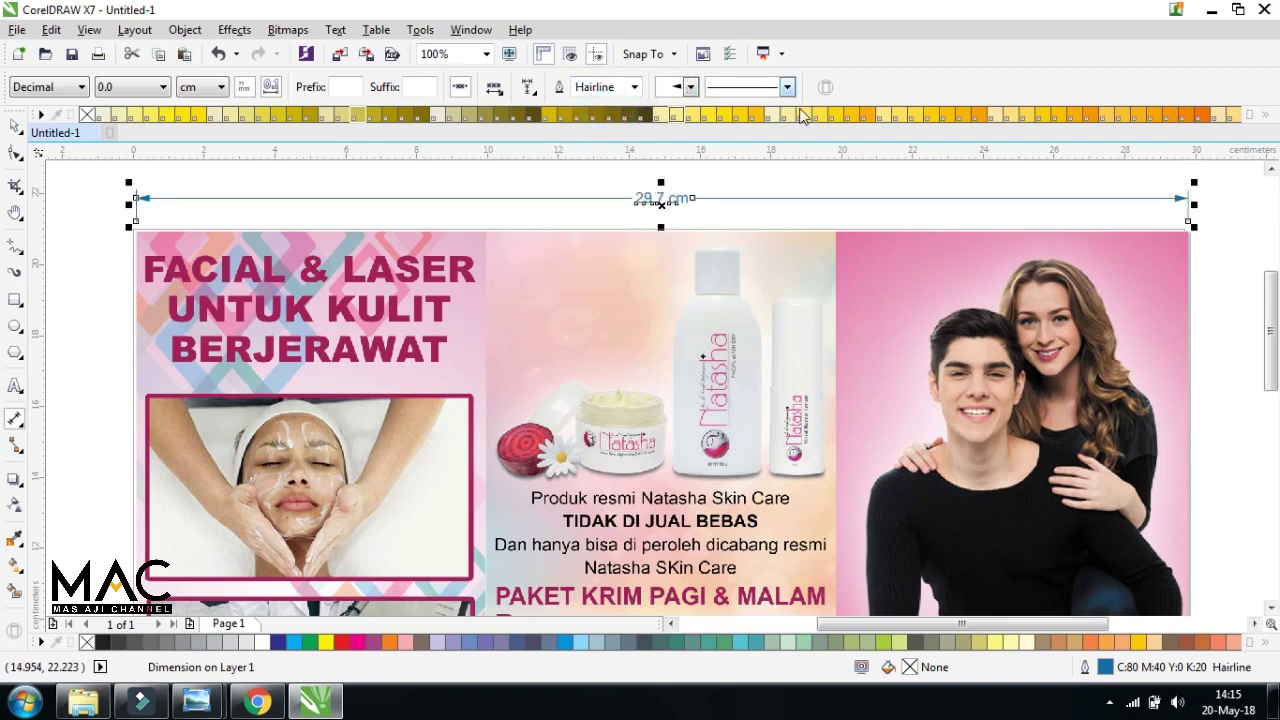
Try several arrowheads on the width dimension, including an open one, and apply the short solid triangle arrowhead
left_click(690, 88)
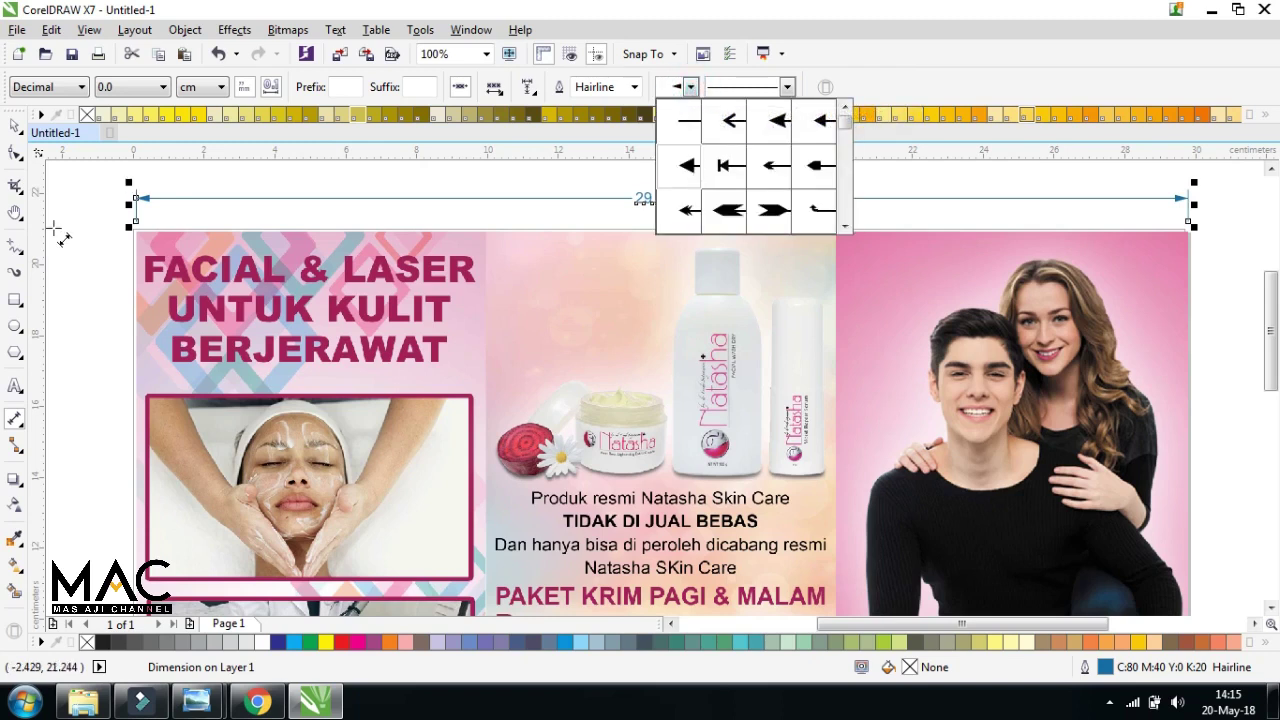
left_click(822, 166)
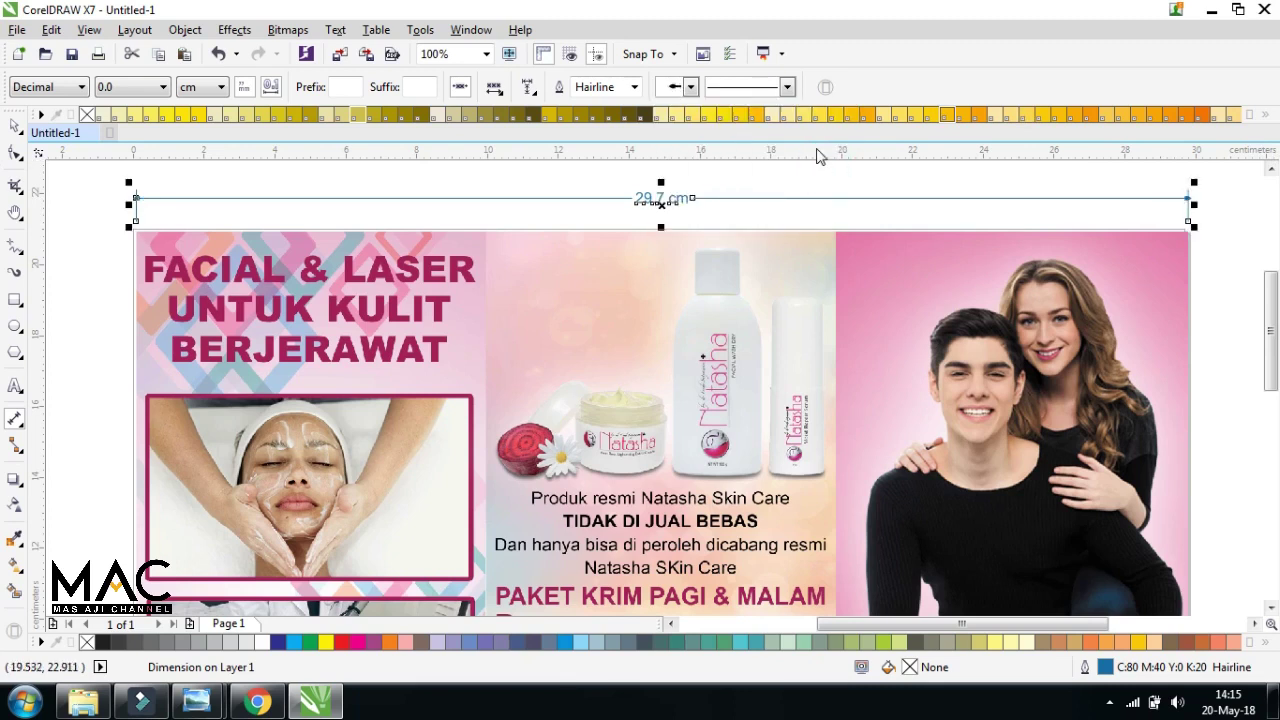
left_click(690, 87)
left_click(692, 166)
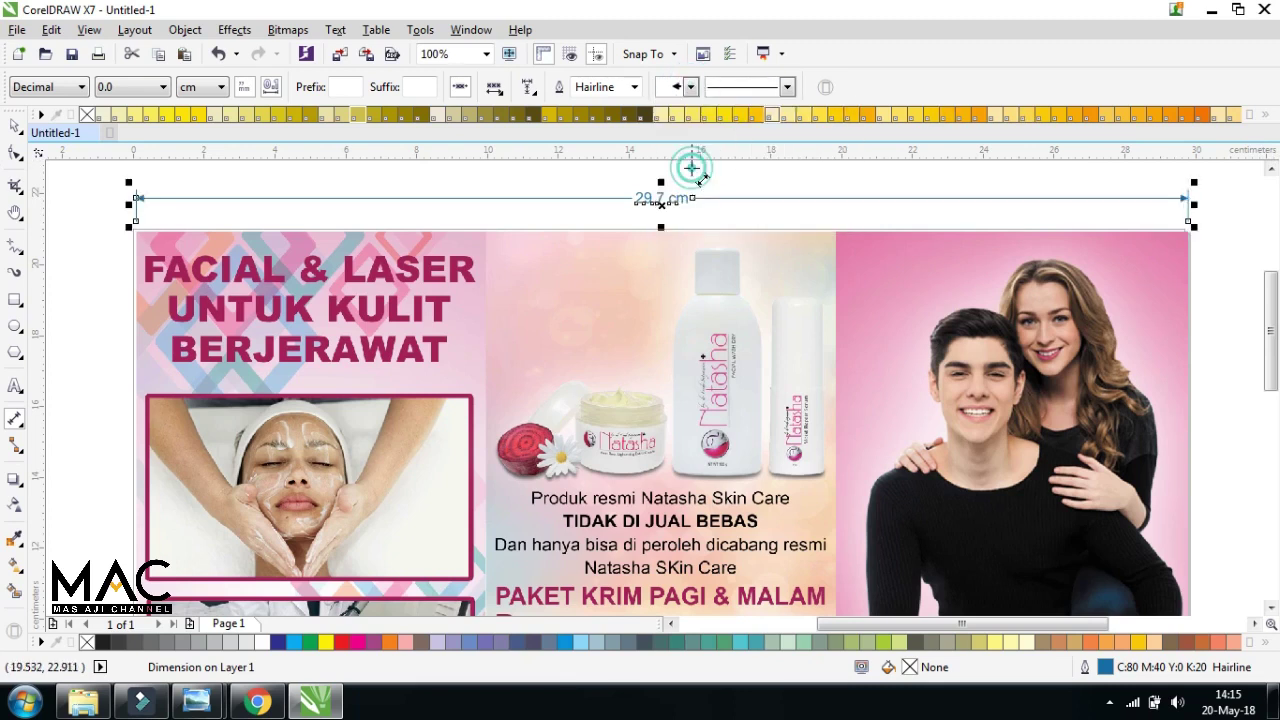
left_click(690, 87)
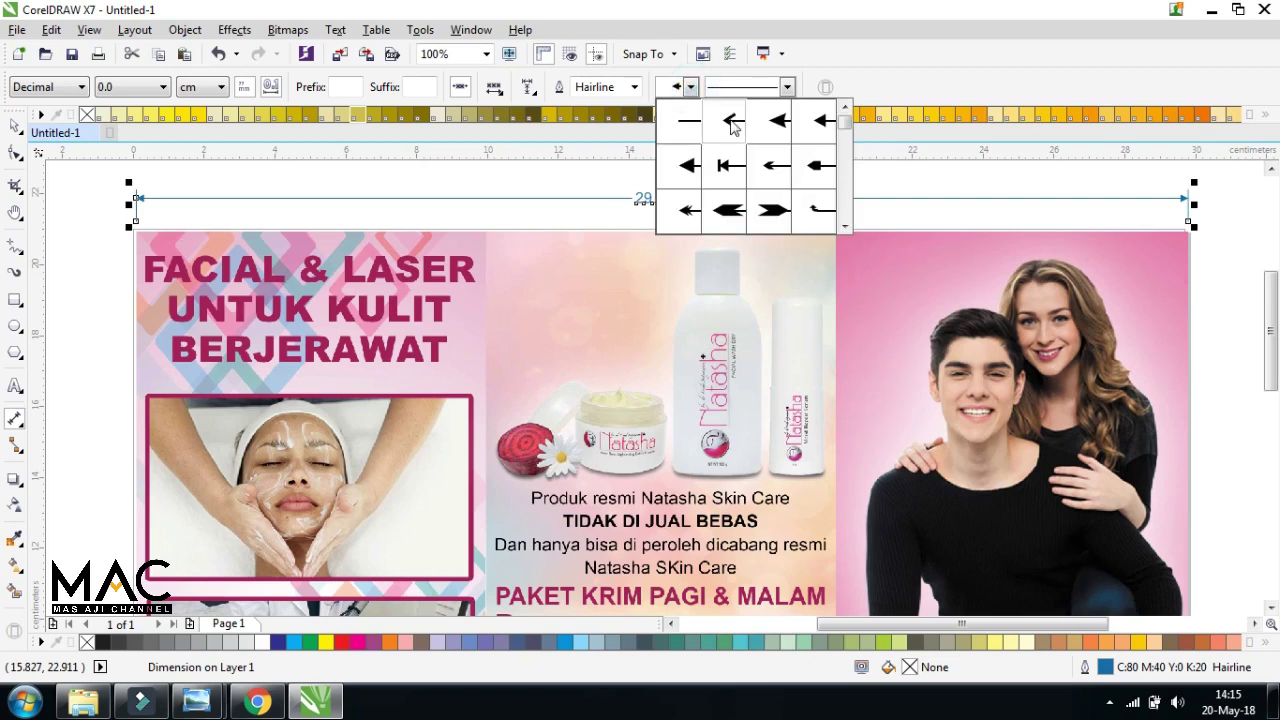
left_click(732, 121)
left_click(690, 87)
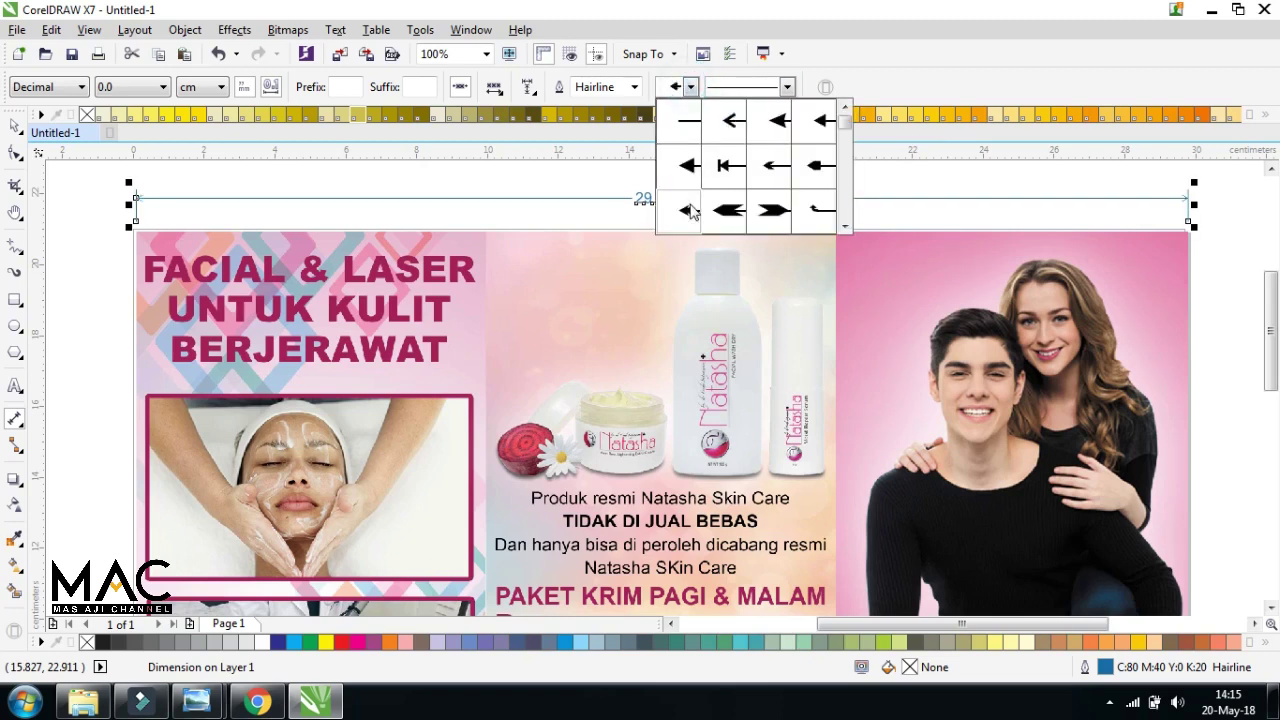
left_click(691, 168)
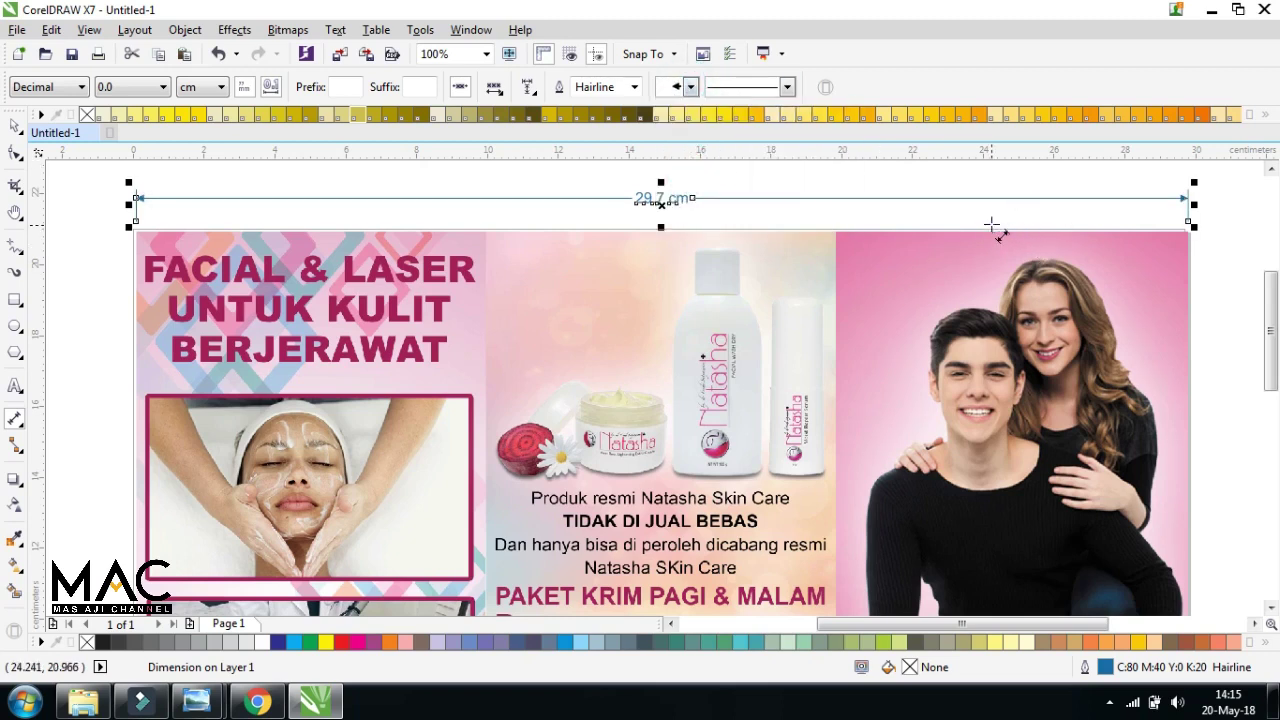
Try a dashed and a dotted line style on the width dimension and restore the solid line
left_click(788, 88)
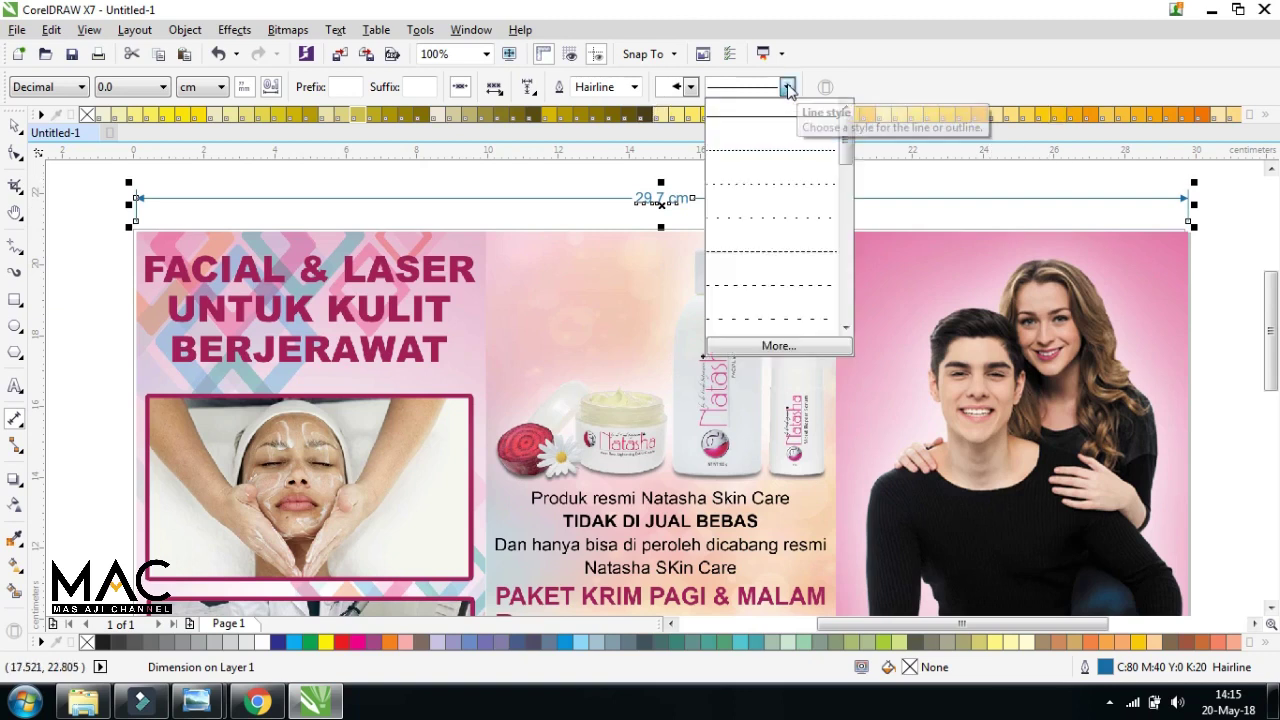
left_click_drag(846, 137, 846, 152)
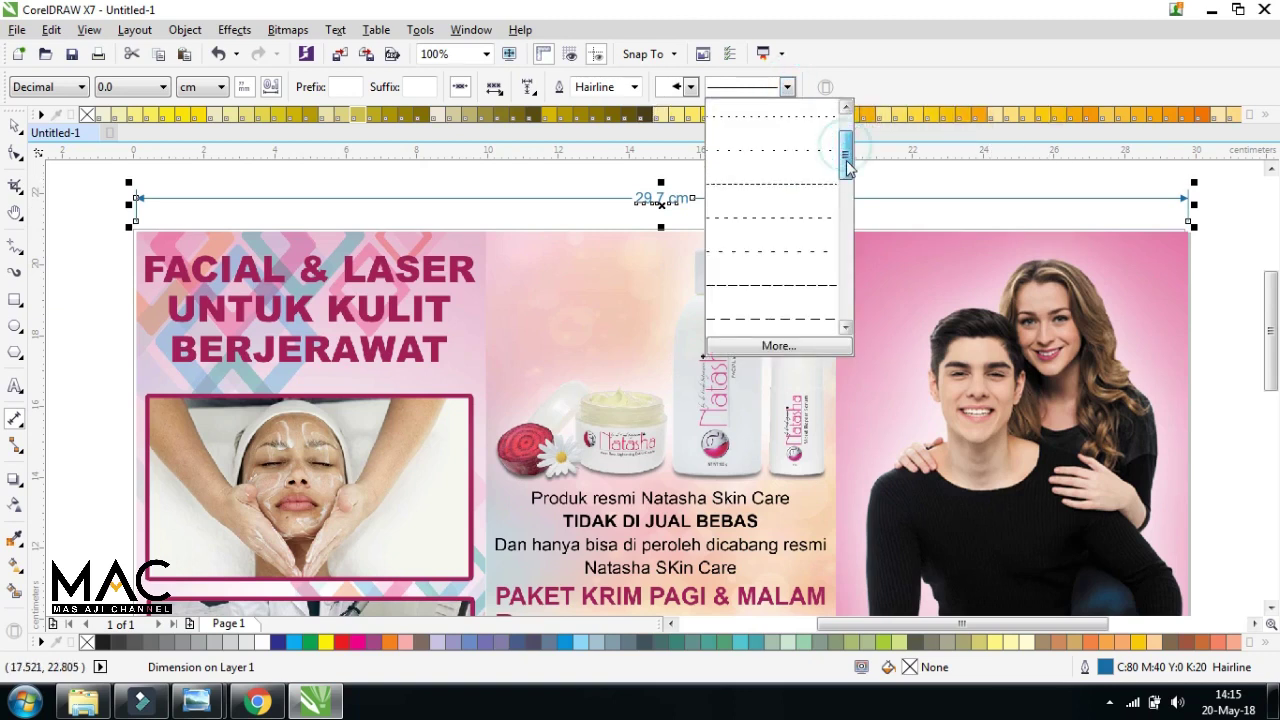
left_click(790, 258)
left_click(788, 88)
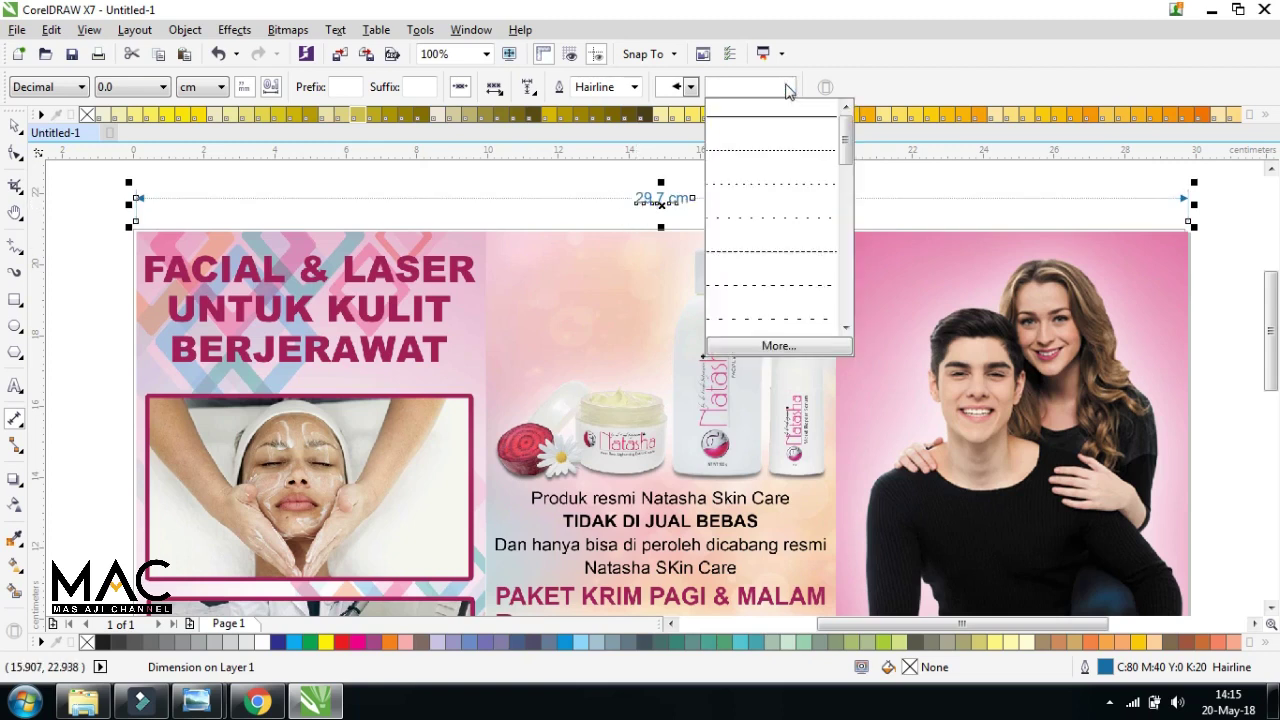
left_click(760, 217)
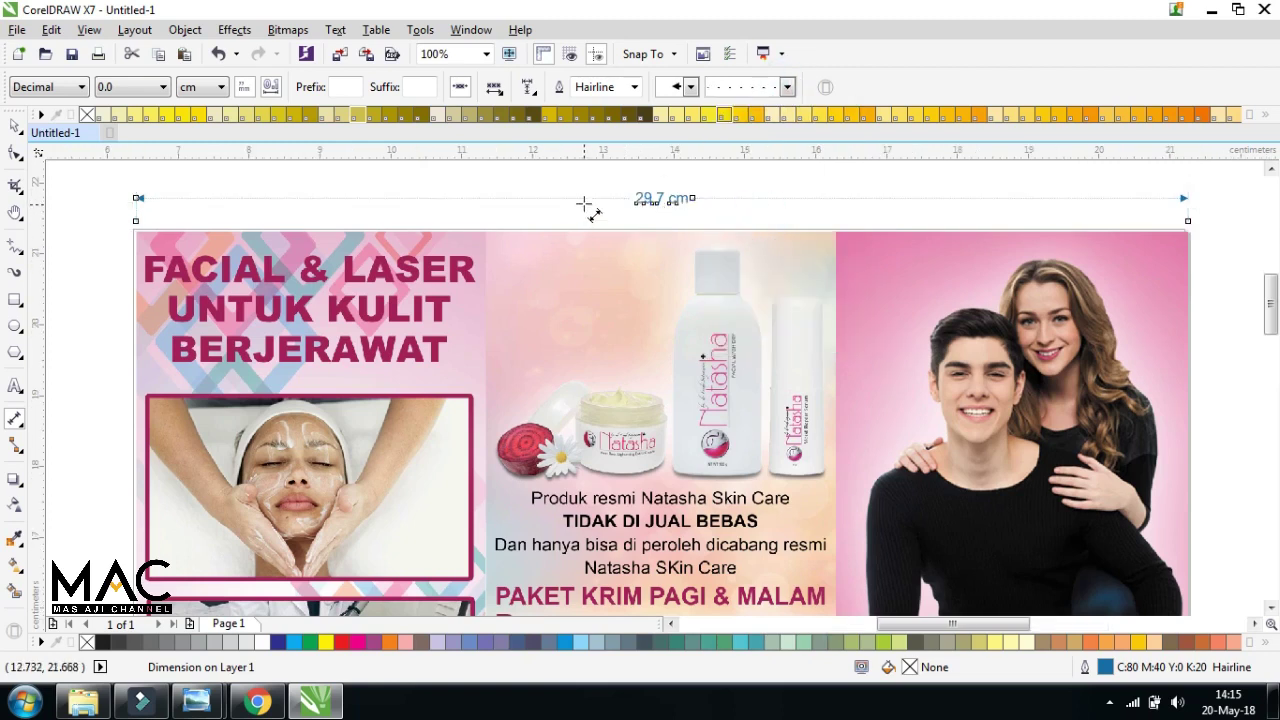
scroll(590, 203, "up", 3)
left_click(788, 88)
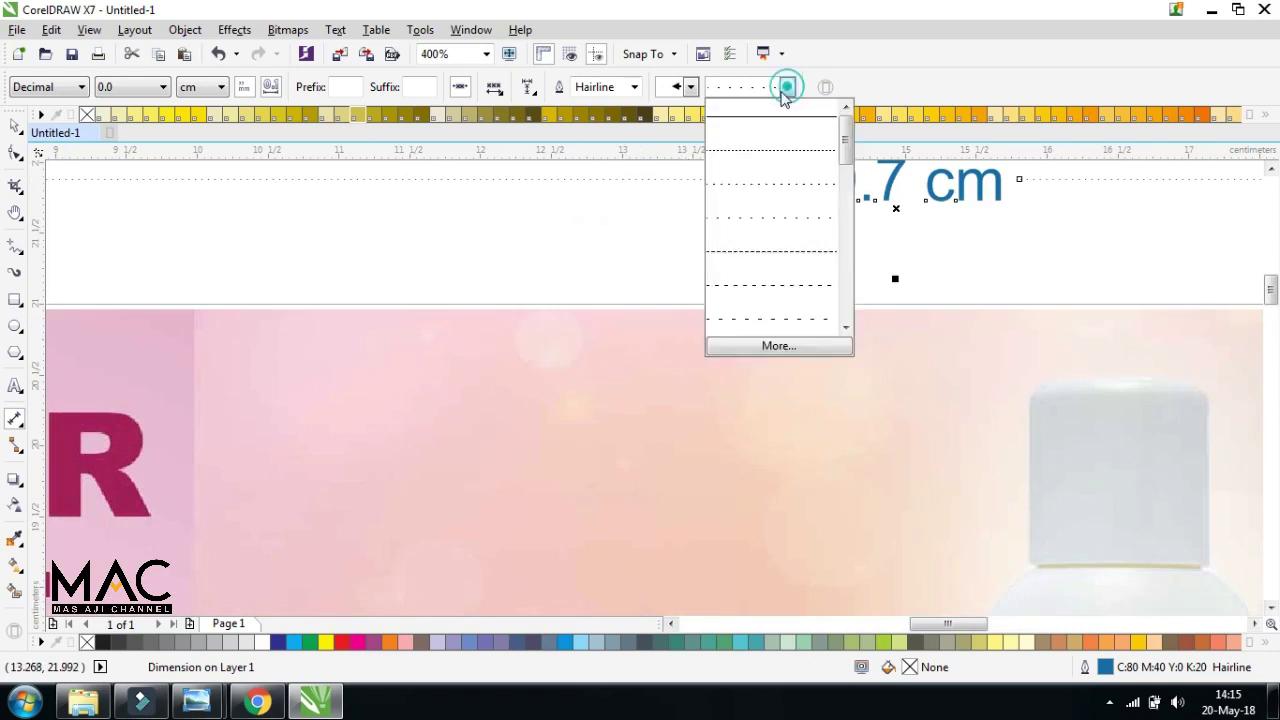
left_click(778, 118)
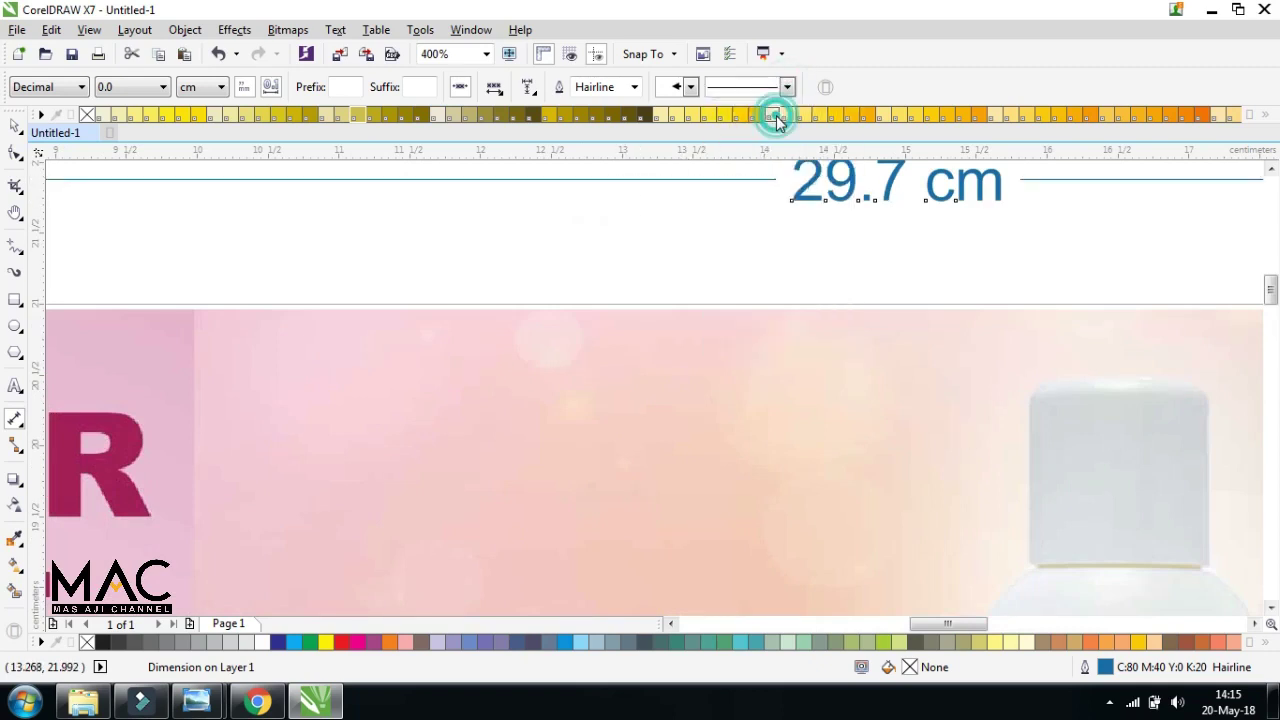
scroll(762, 228, "down", 2)
left_click(15, 125)
left_click(148, 220)
left_click_drag(1265, 288, 1268, 322)
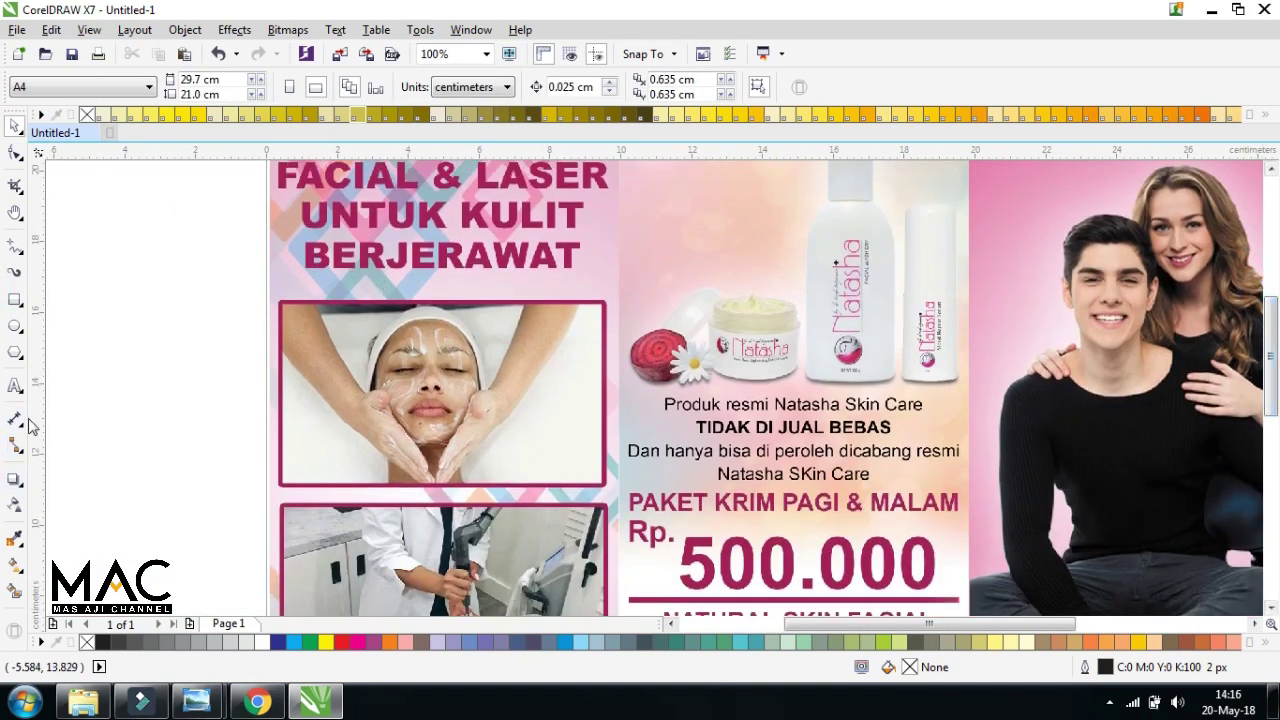
left_click(25, 430)
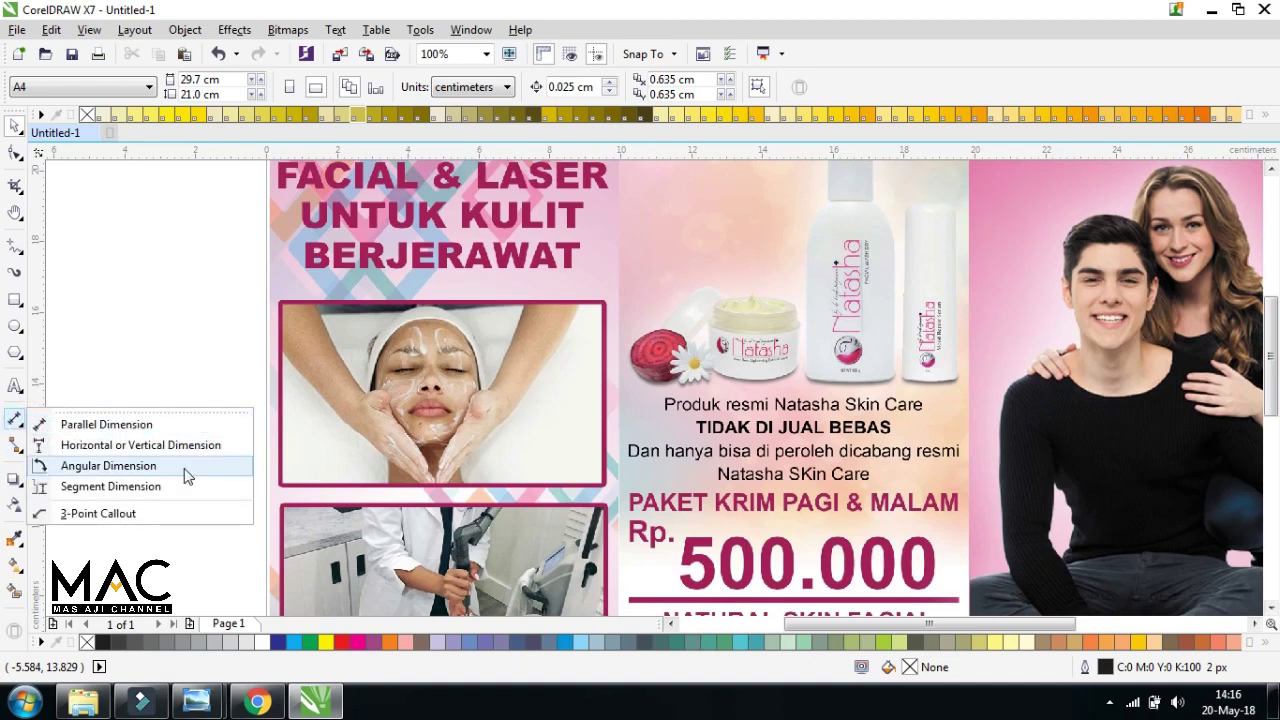
left_click(18, 302)
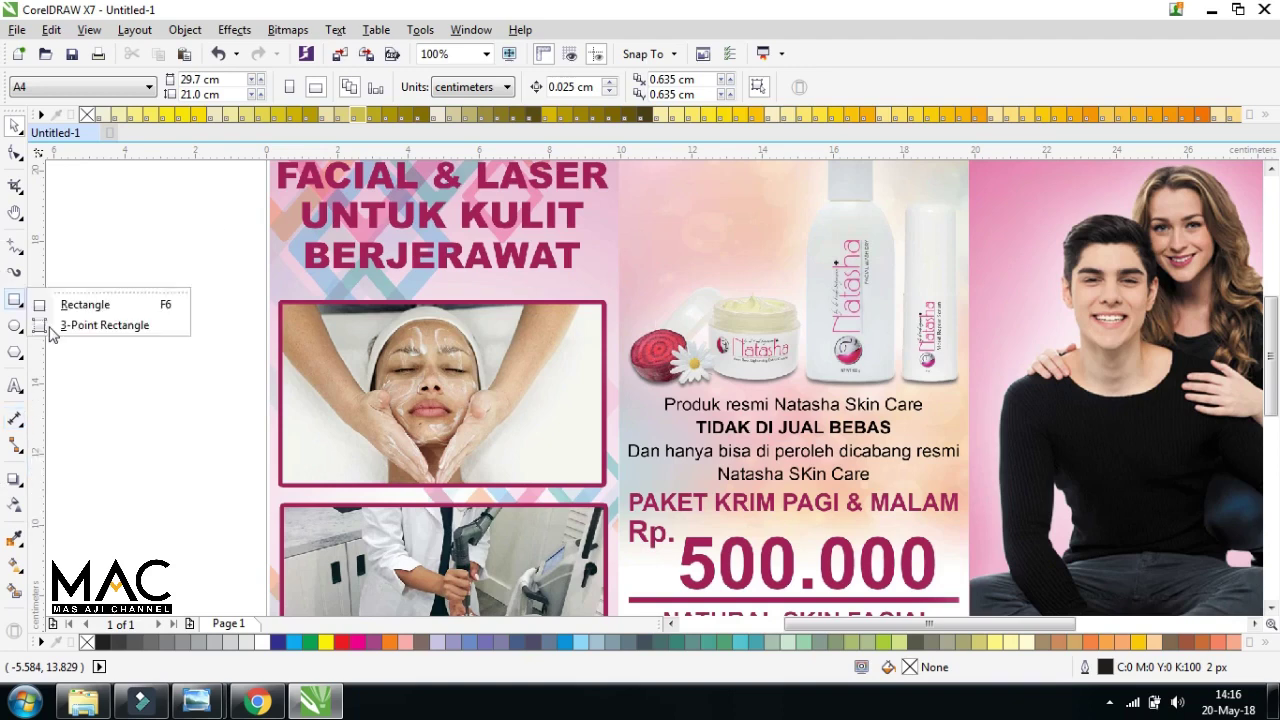
left_click(158, 256)
scroll(254, 437, "down", 3)
scroll(254, 437, "down", 2)
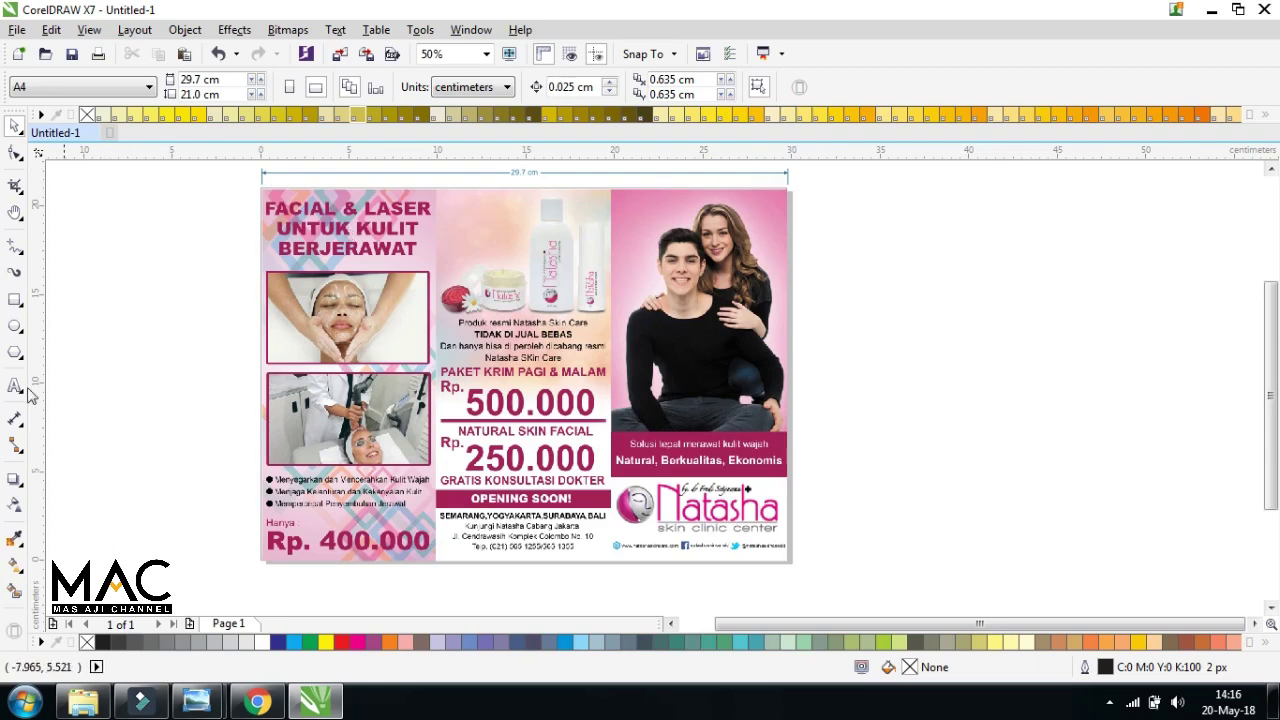
Try drawing straight connector lines along the full height of the brochure's right and left edges
left_click(18, 450)
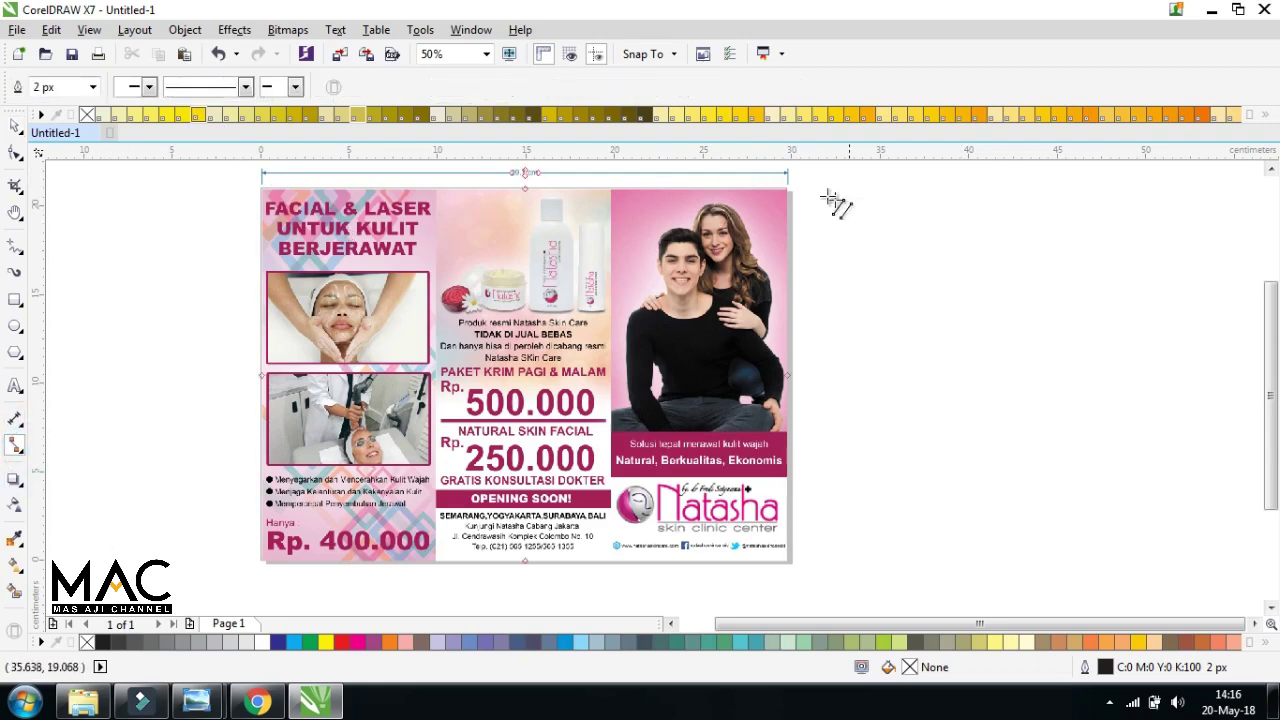
left_click_drag(787, 200, 789, 563)
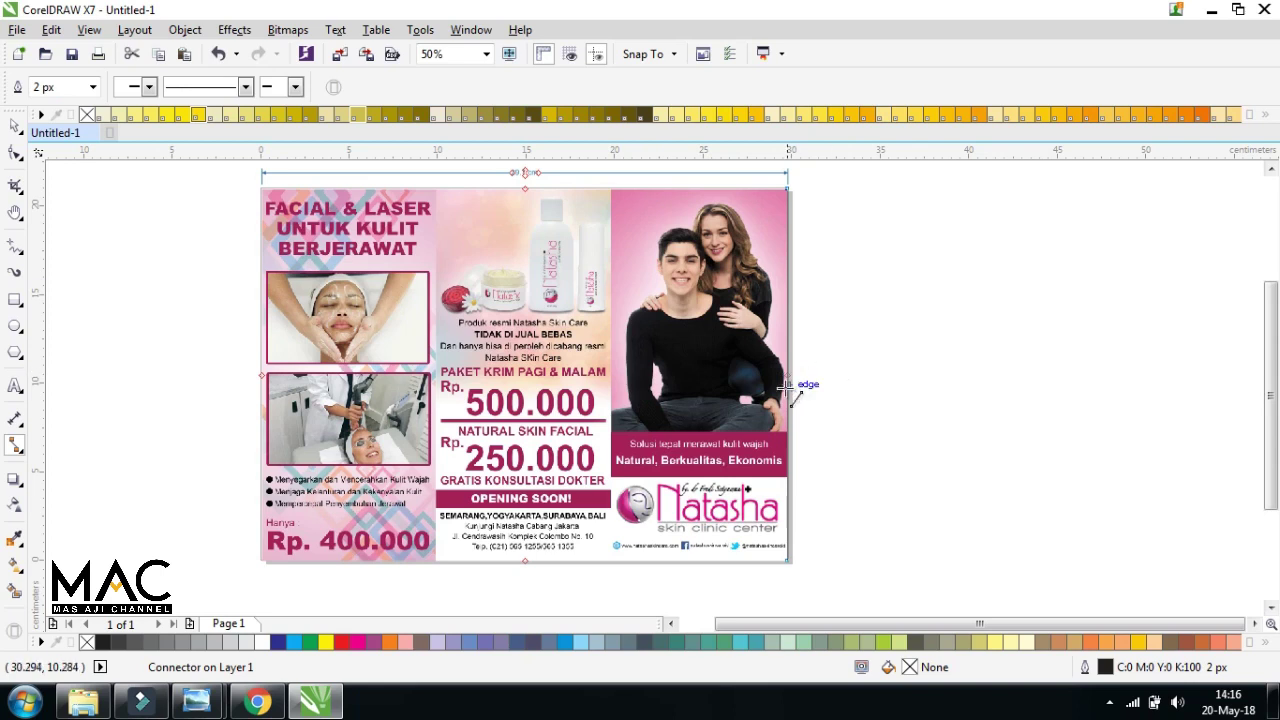
left_click(895, 415)
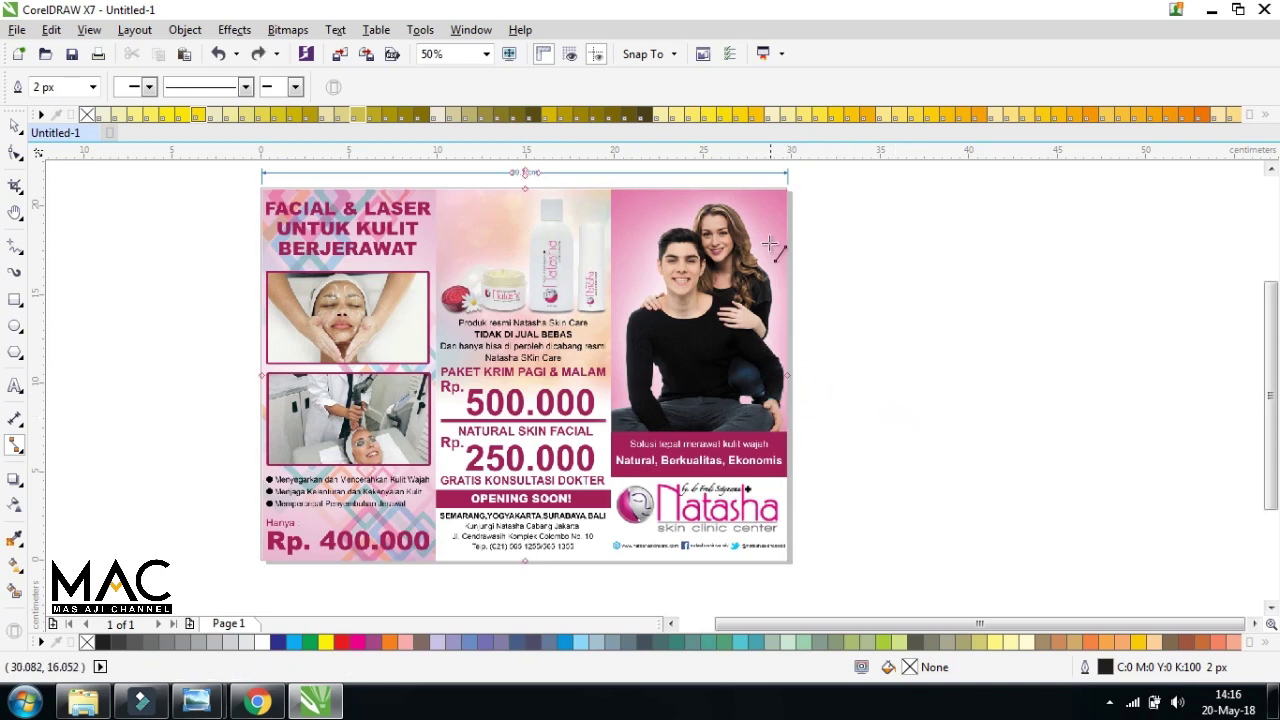
left_click_drag(787, 188, 790, 565)
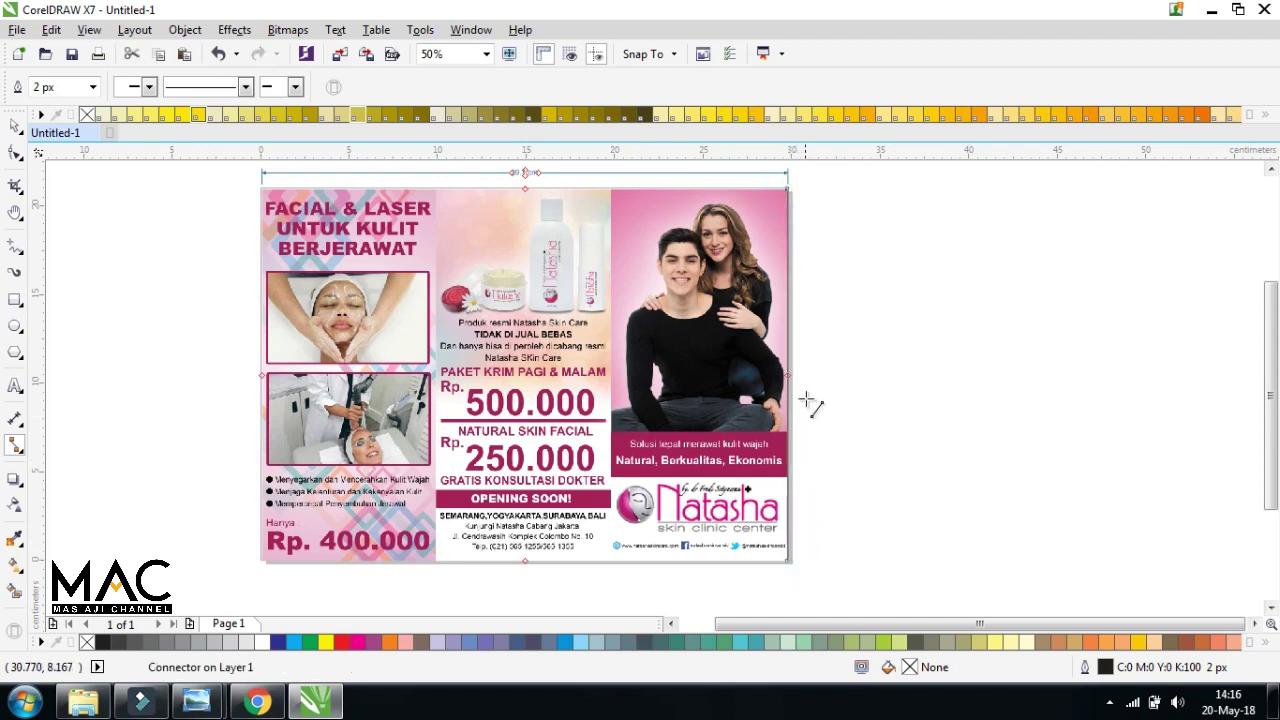
left_click(883, 374)
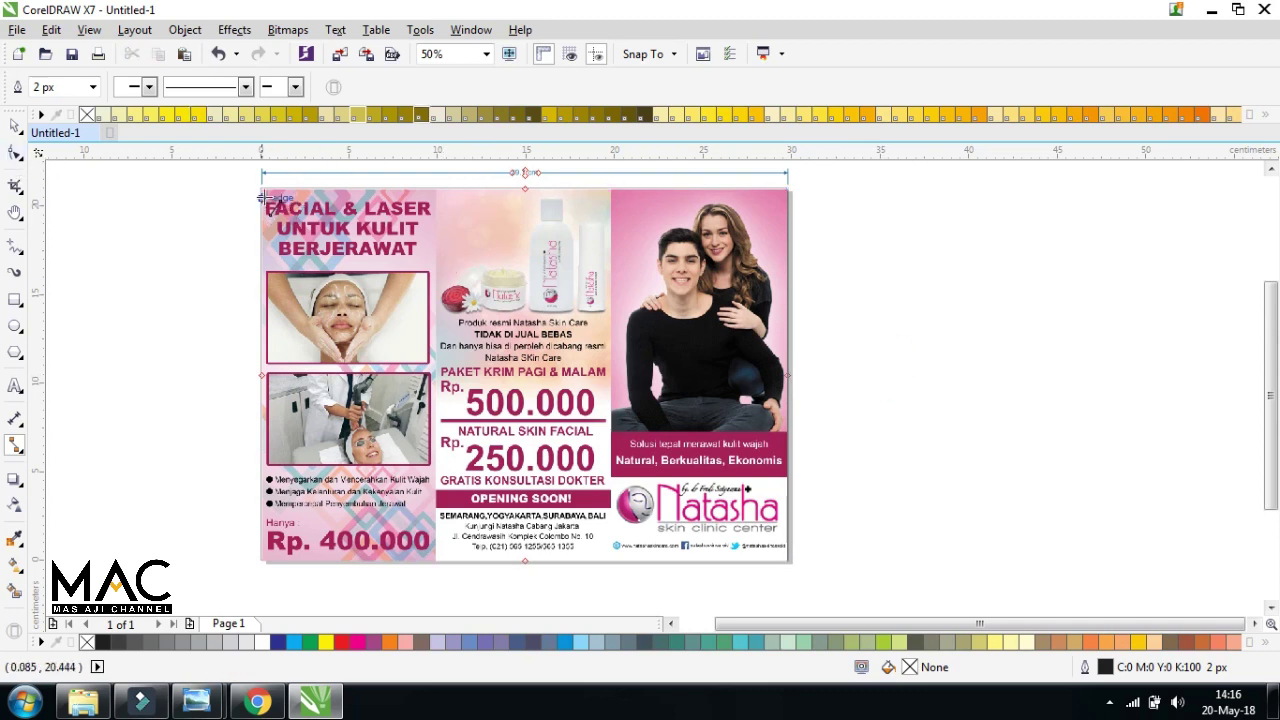
left_click_drag(260, 188, 262, 566)
left_click(179, 377)
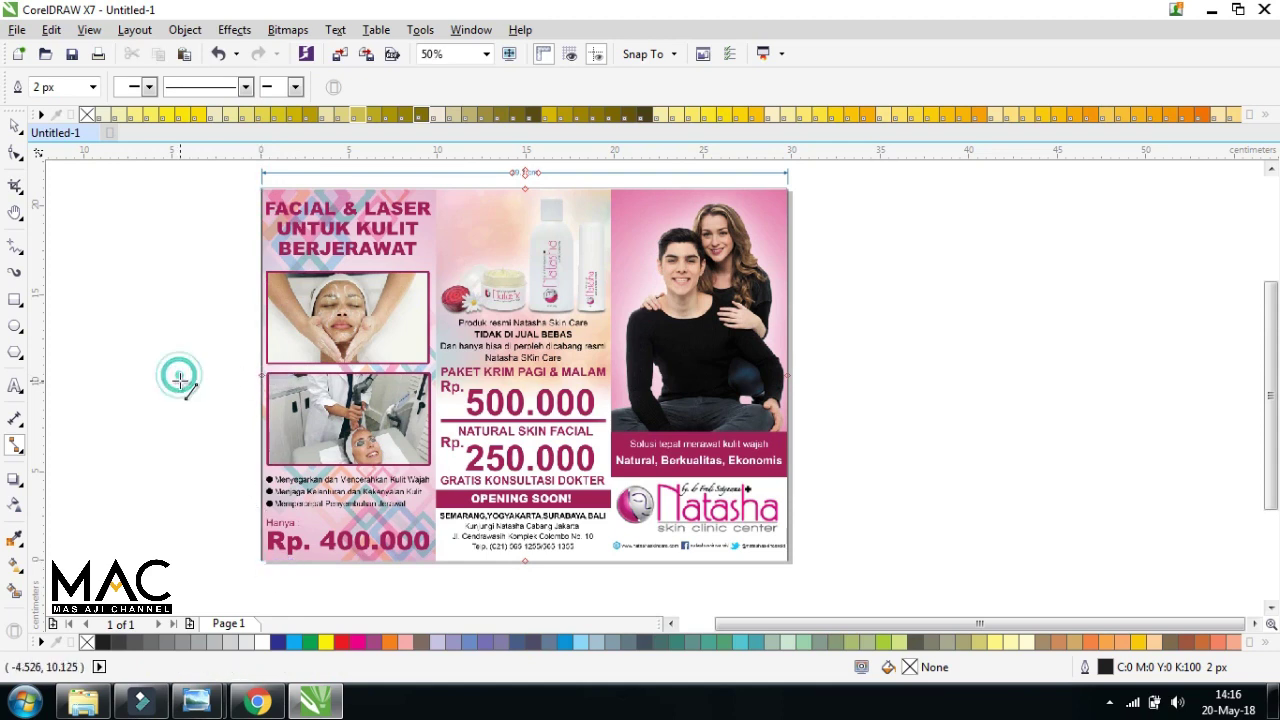
Undo the connector lines on the brochure's edges and dimension the full height of its right edge with the Parallel Dimension tool
left_click(20, 450)
left_click(23, 424)
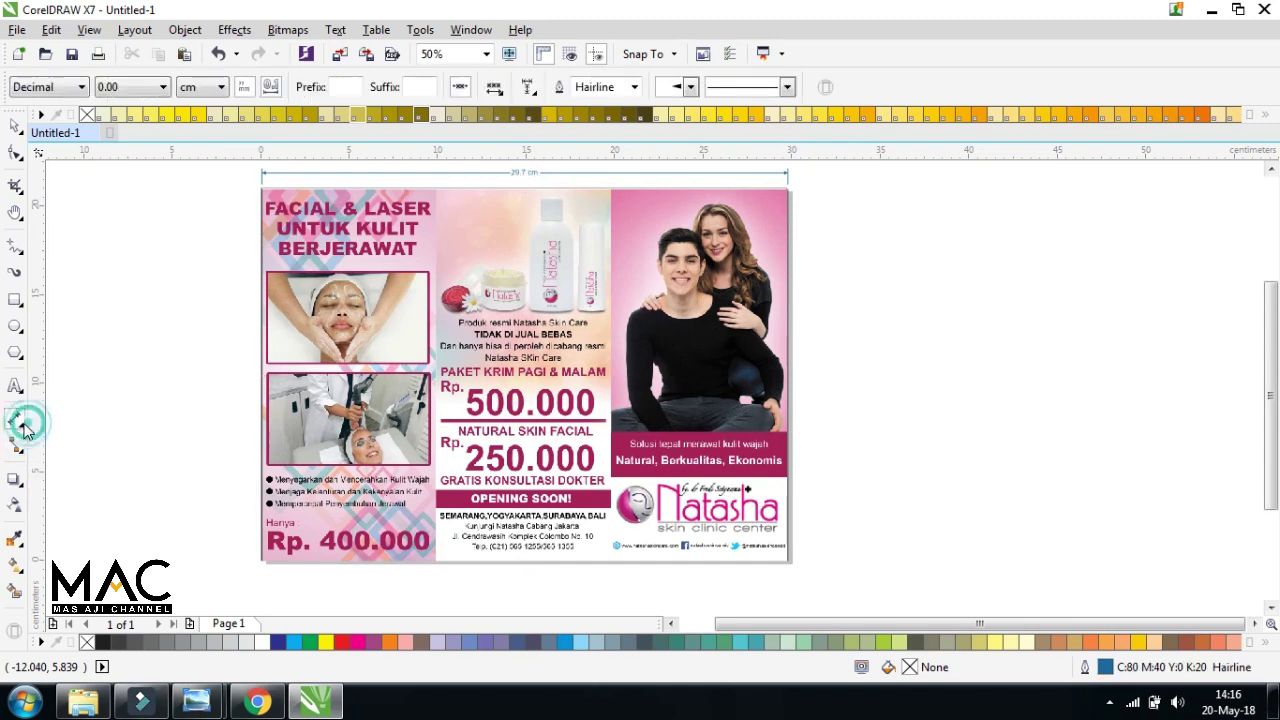
left_click(79, 423)
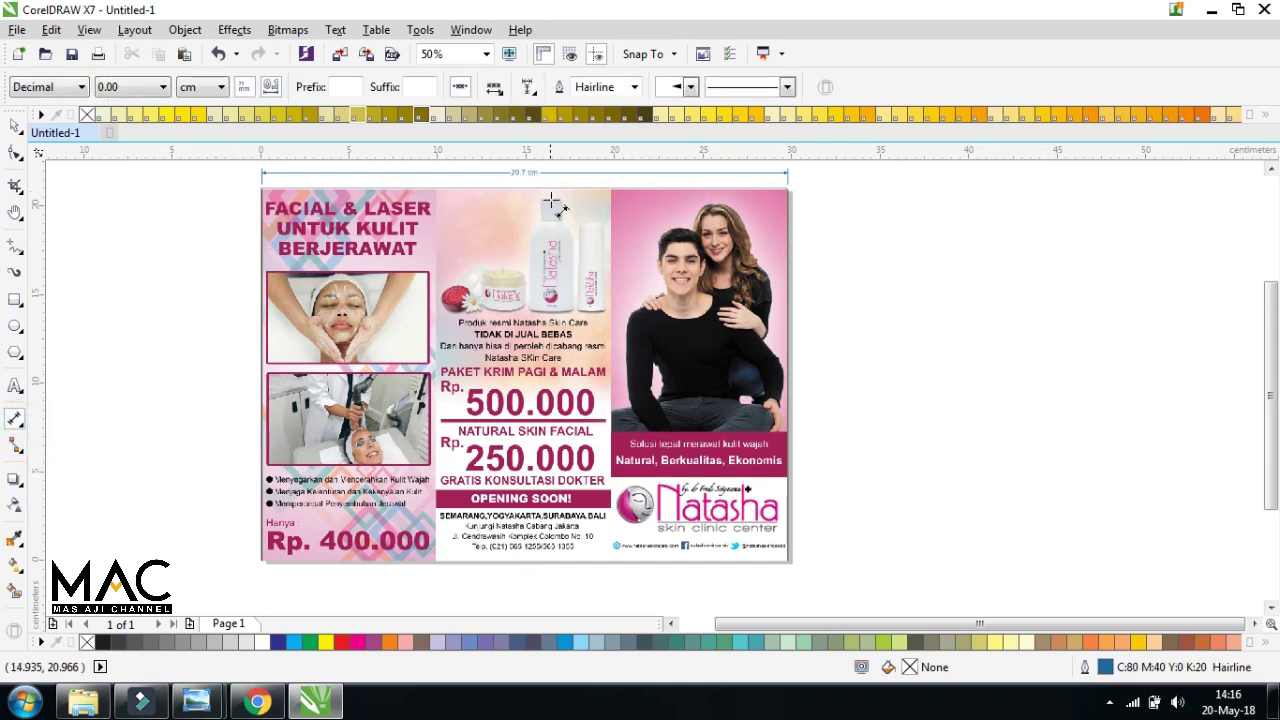
key("ctrl+z")
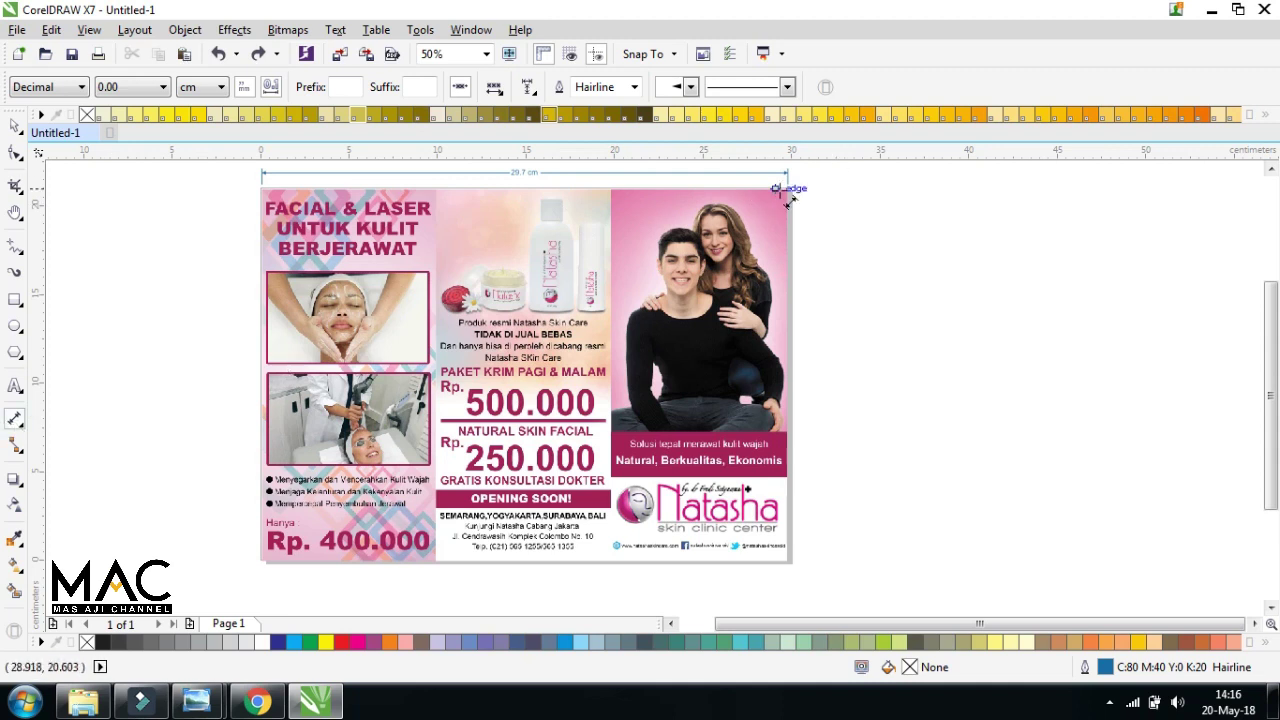
left_click_drag(787, 188, 789, 558)
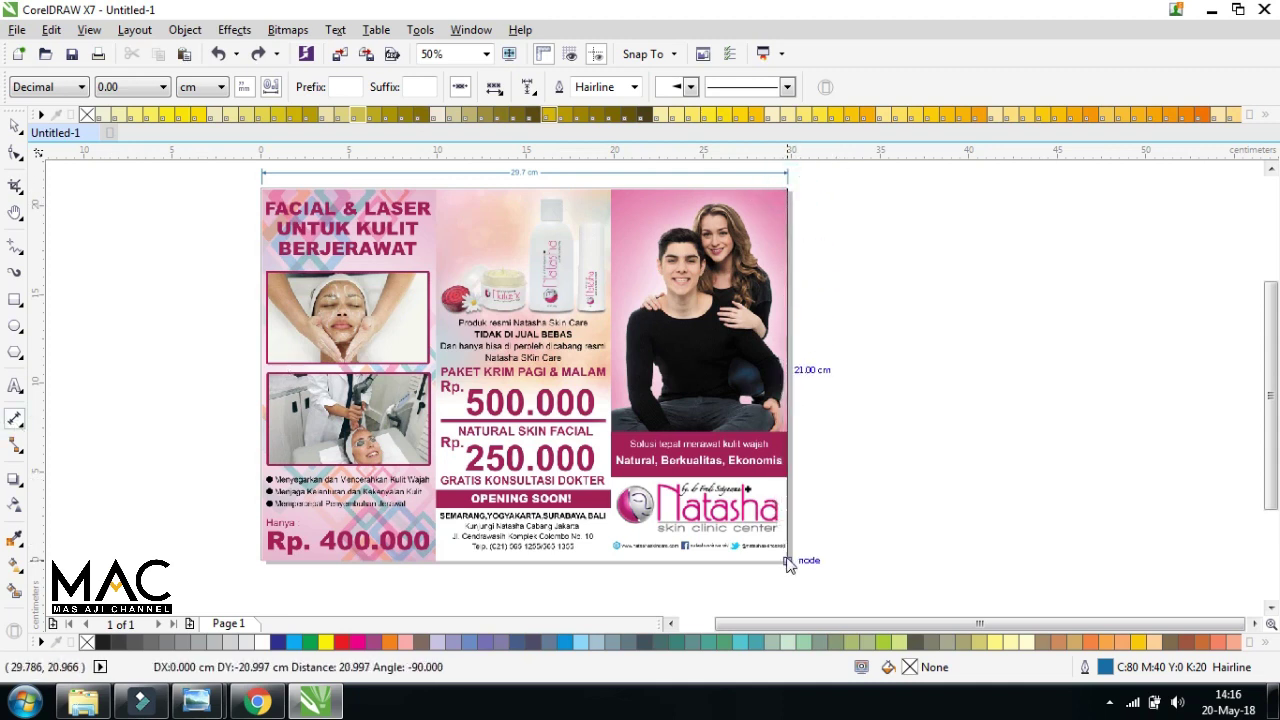
left_click(847, 378)
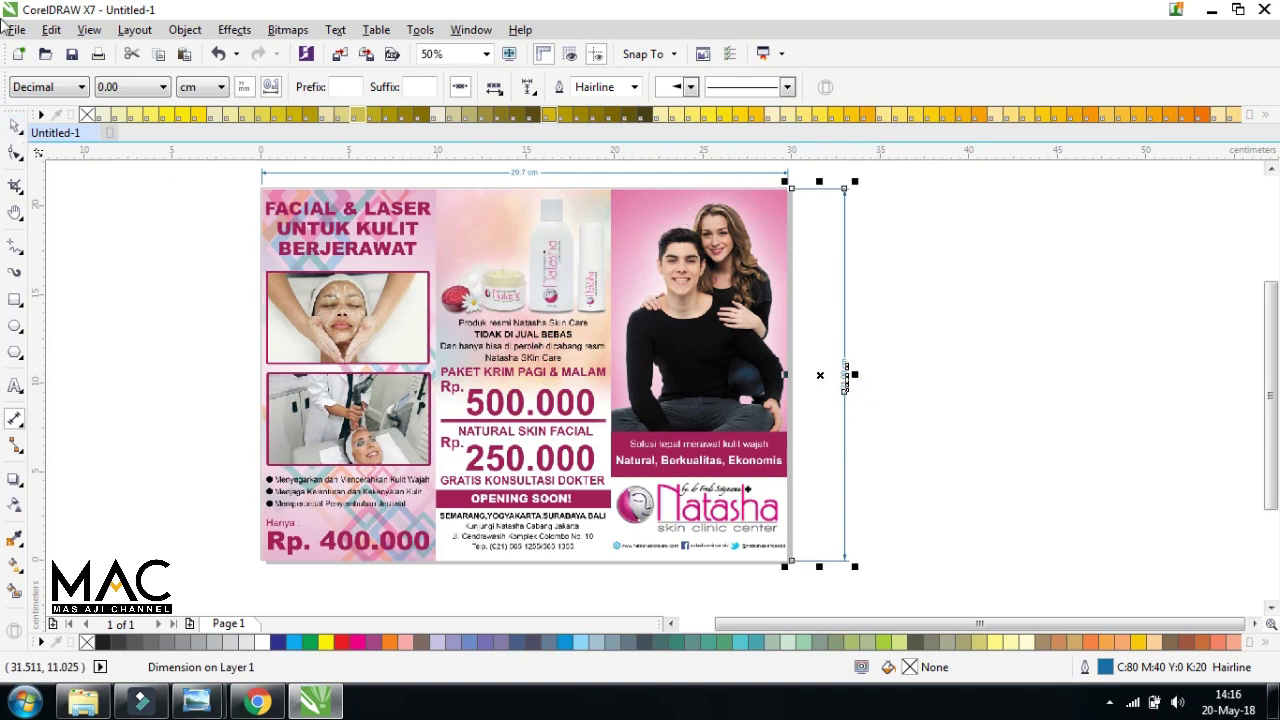
left_click(15, 125)
left_click(123, 197)
left_click(380, 175)
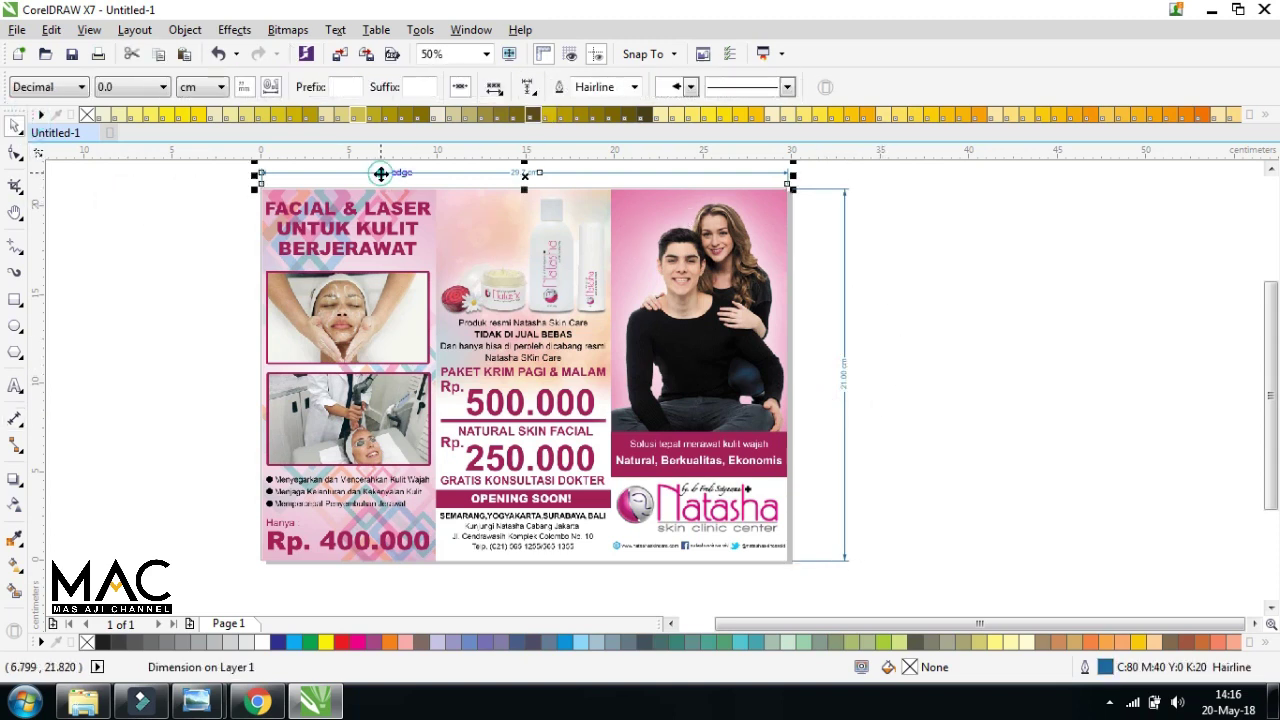
left_click(22, 449)
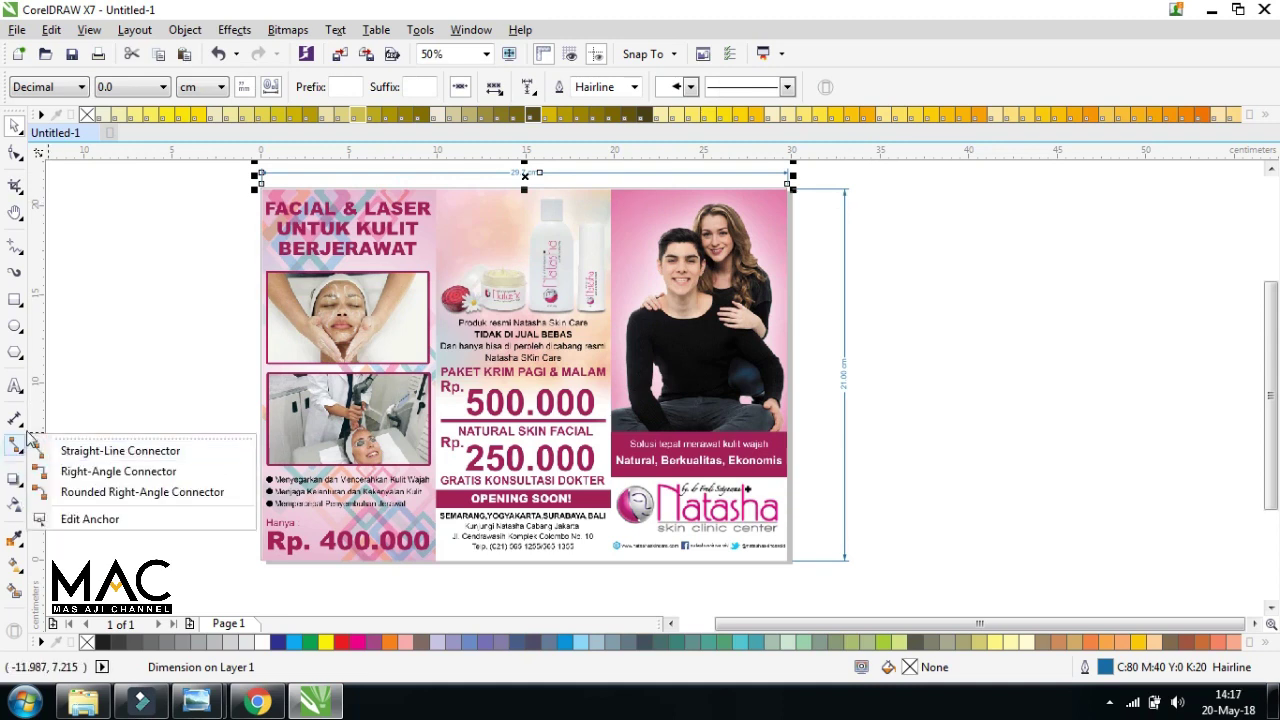
left_click(15, 420)
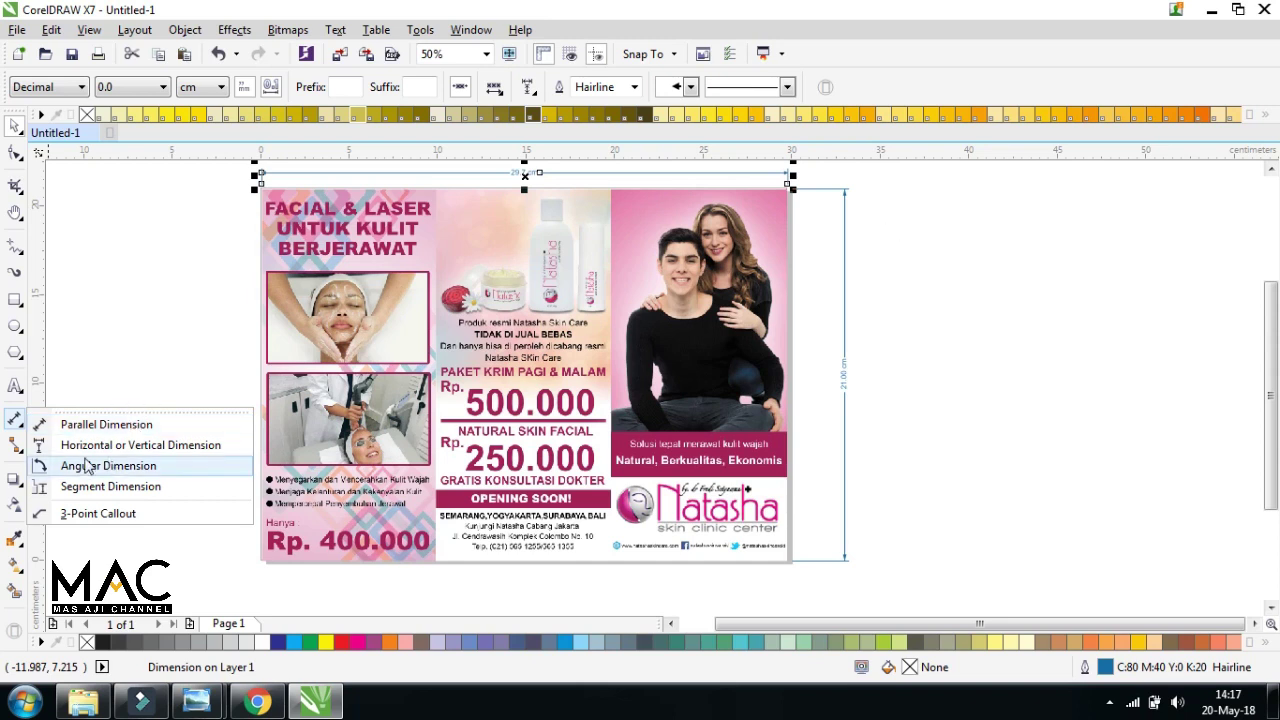
left_click(94, 336)
left_click(22, 432)
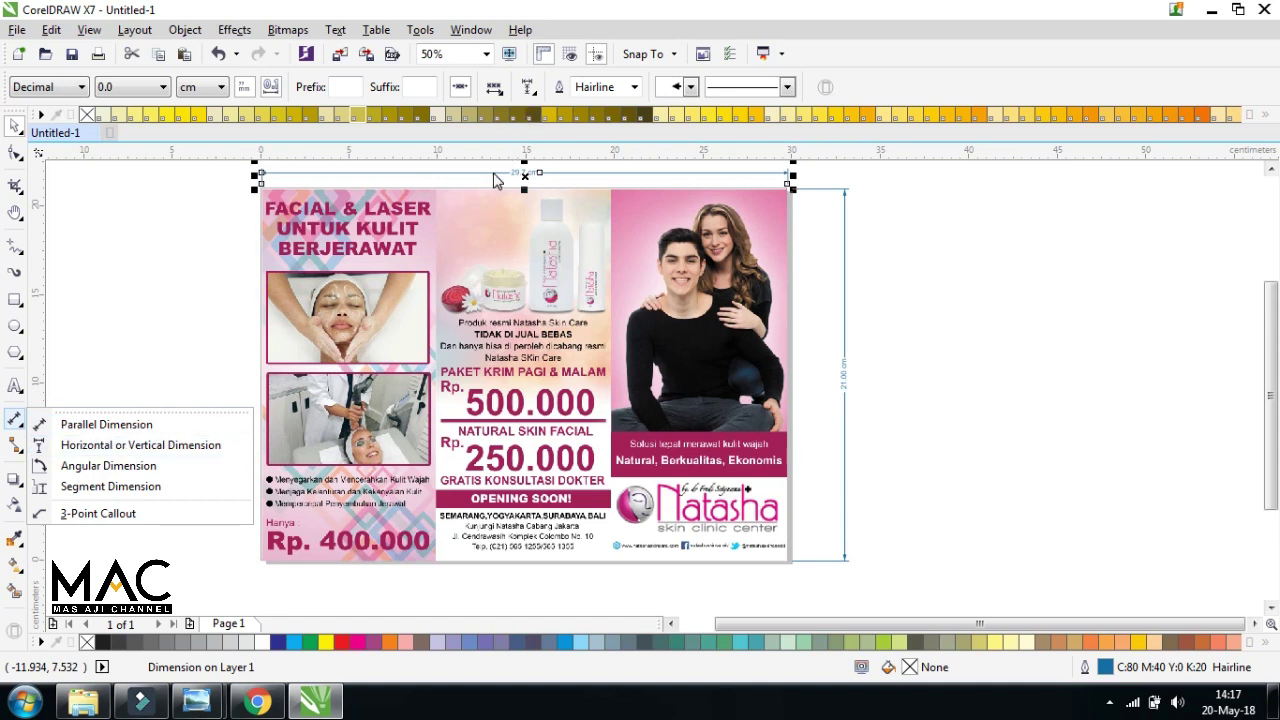
Delete the width dimension above the brochure and the height dimension beside it
left_click(122, 450)
key("Delete")
left_click(818, 192)
key("Delete")
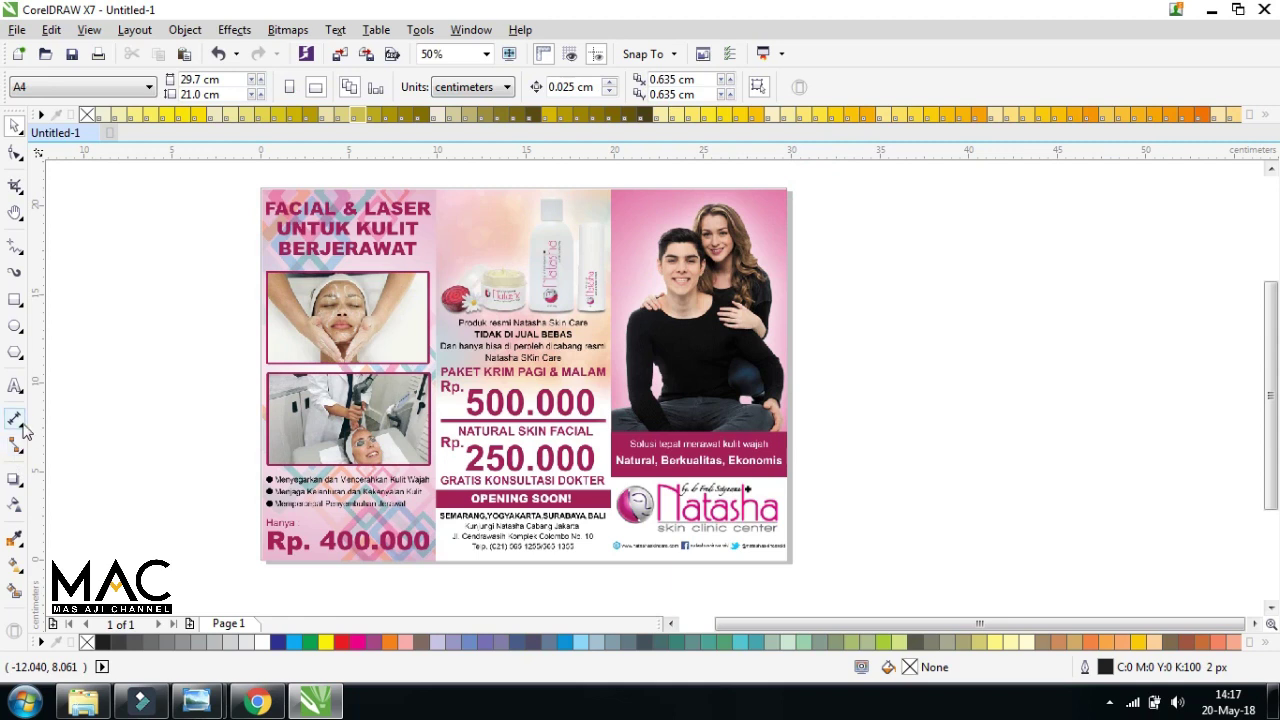
Dimension the brochure's full width above it and full height beside it with the Horizontal or Vertical Dimension tool
left_click(20, 422)
left_click(21, 430)
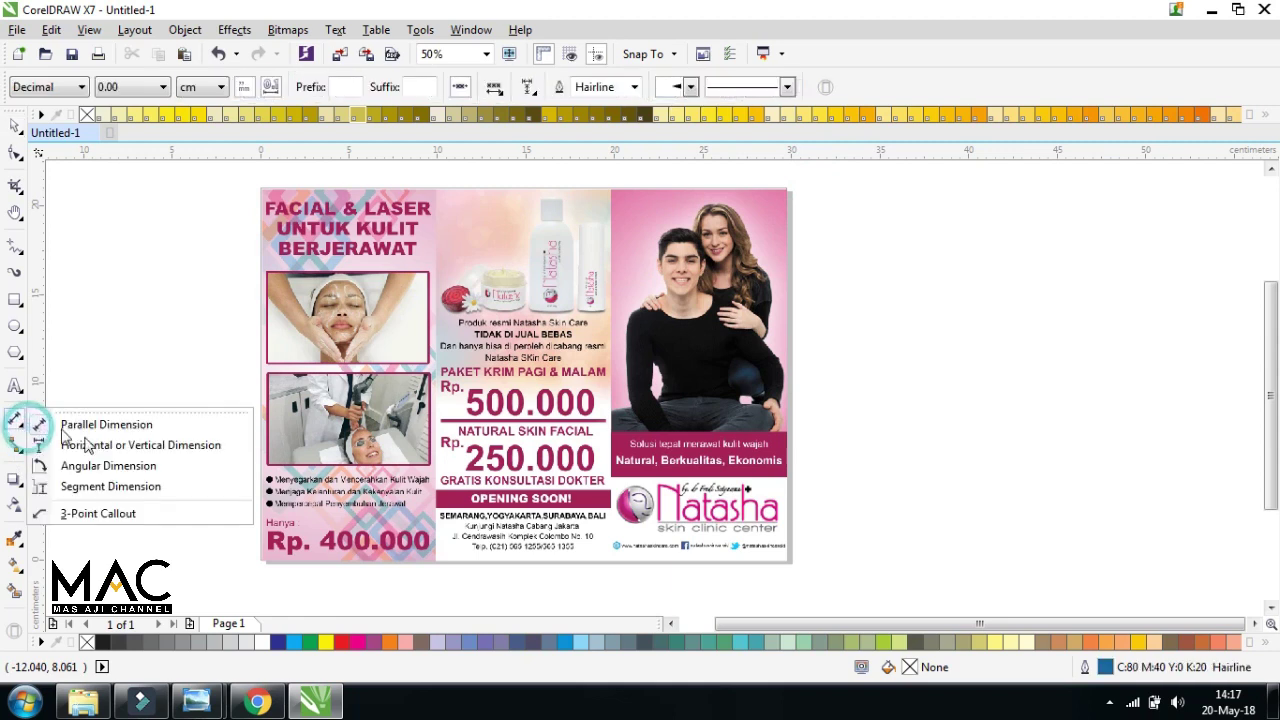
left_click(88, 449)
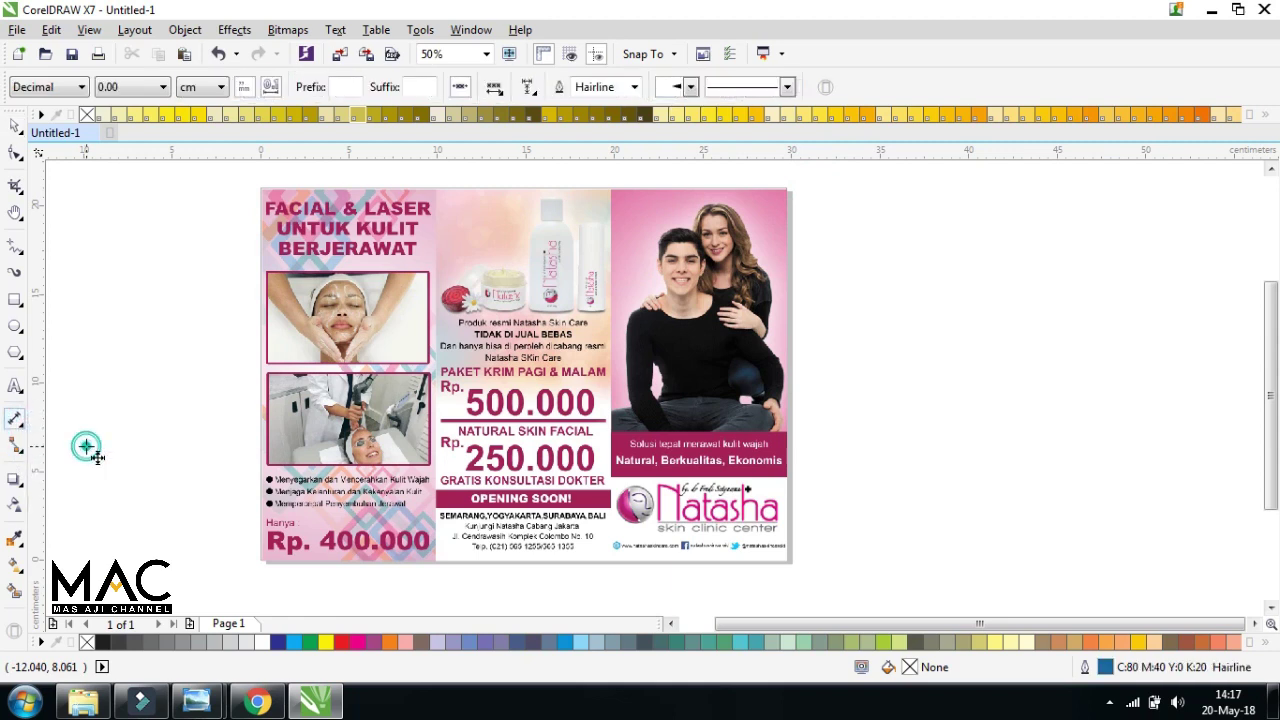
left_click_drag(260, 188, 791, 562)
left_click(740, 174)
left_click(876, 478)
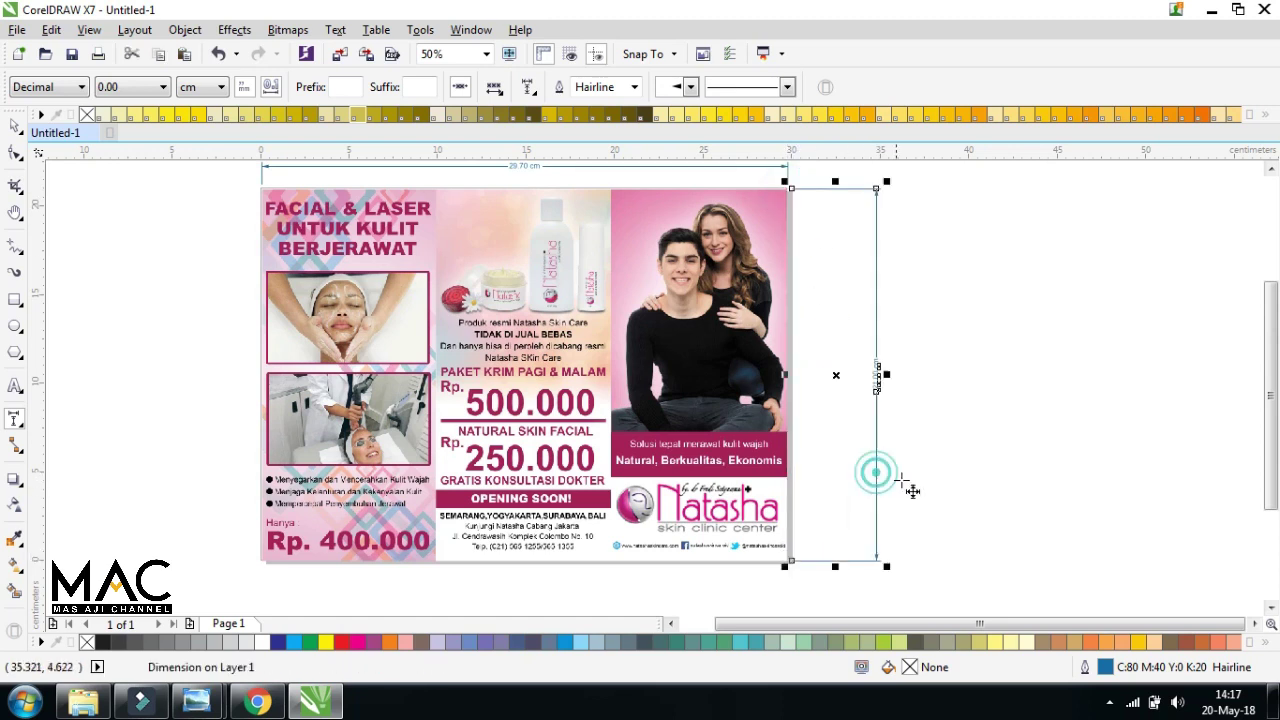
scroll(700, 340, "up", 1)
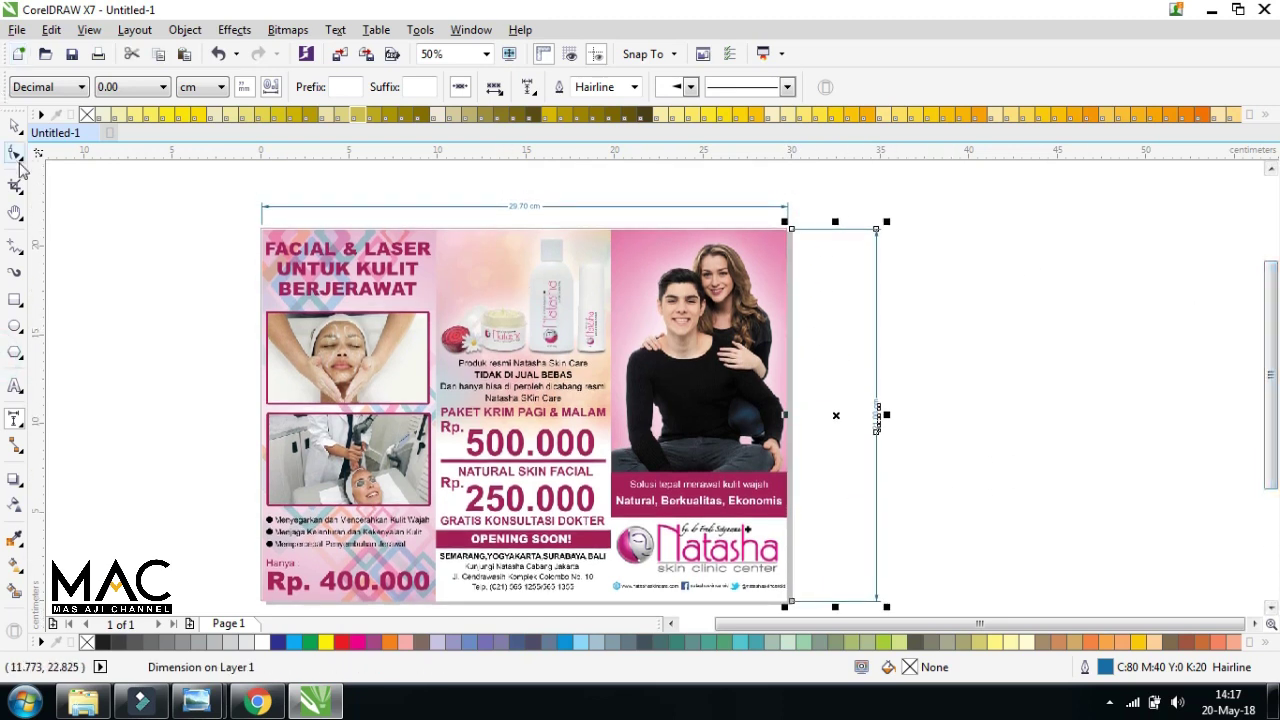
left_click(15, 127)
left_click(114, 255)
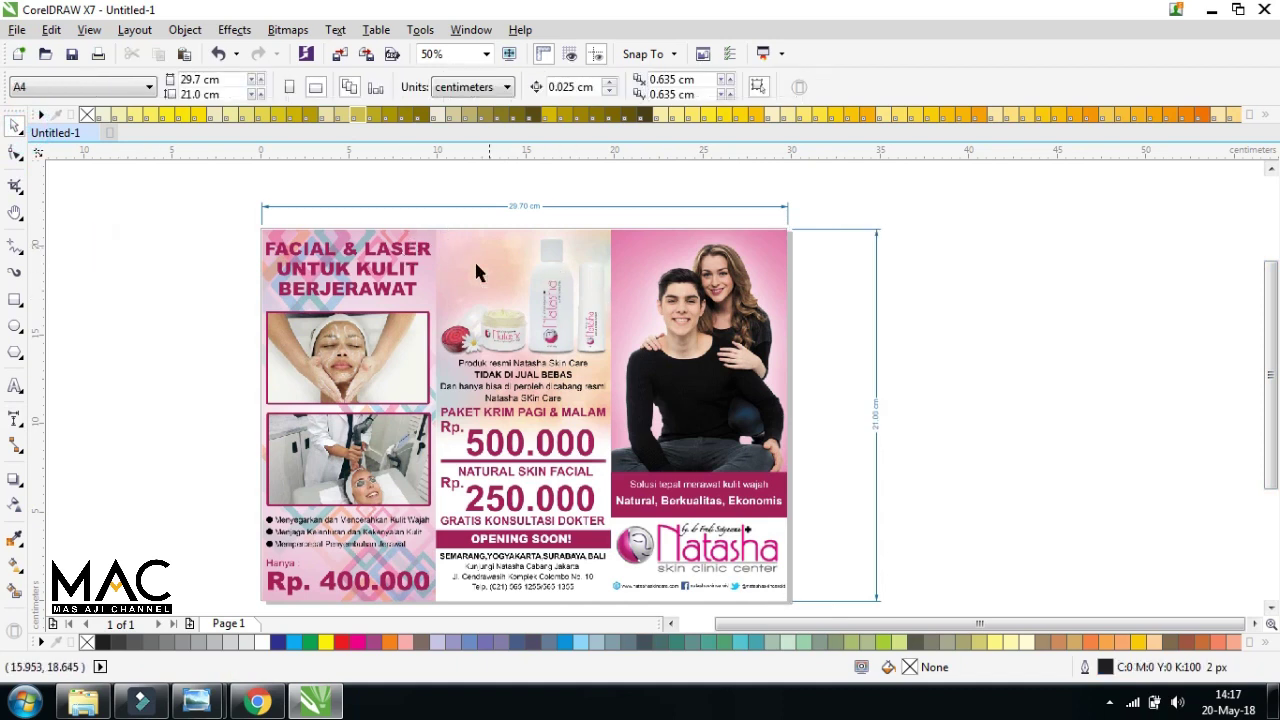
Delete the horizontal and vertical dimensions around the brochure
left_click(511, 207)
key("Delete")
left_click(810, 229)
key("Delete")
Add a horizontal dimension above the brochure's "FACIAL & LASER" panel, spanning the panel's top edge
scroll(434, 232, "up", 2)
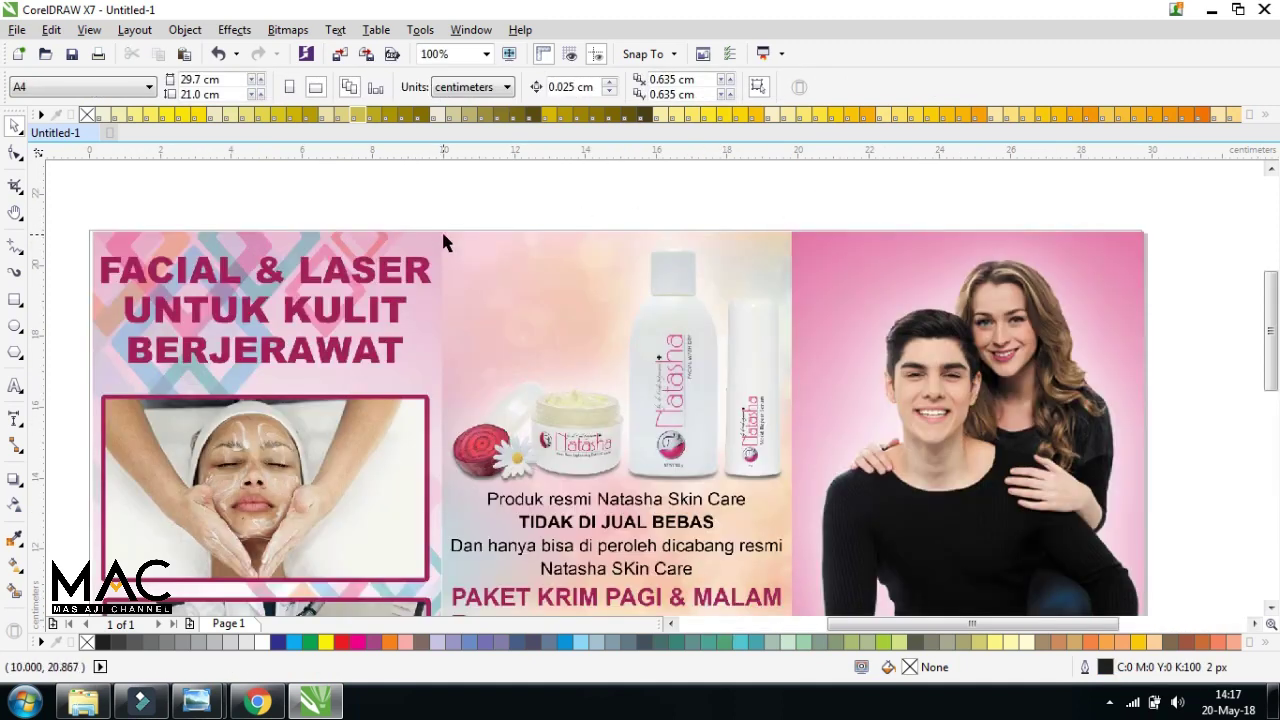
left_click(16, 424)
left_click(21, 431)
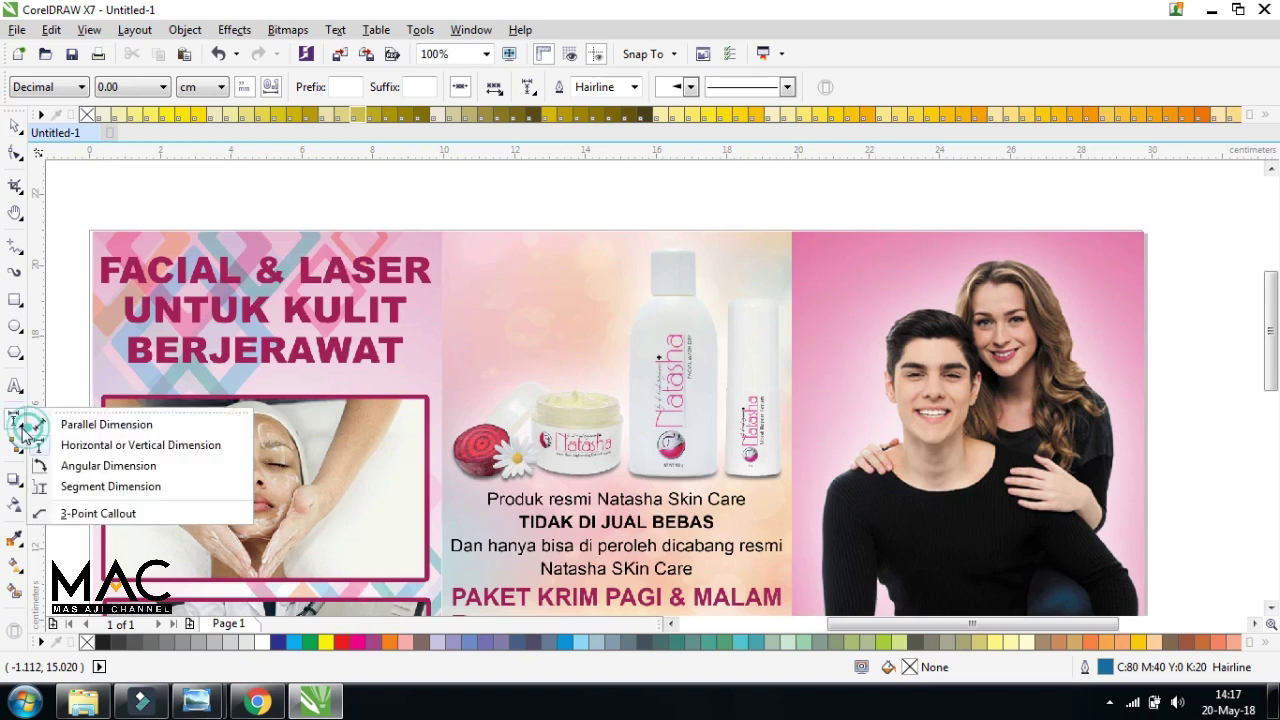
left_click(86, 450)
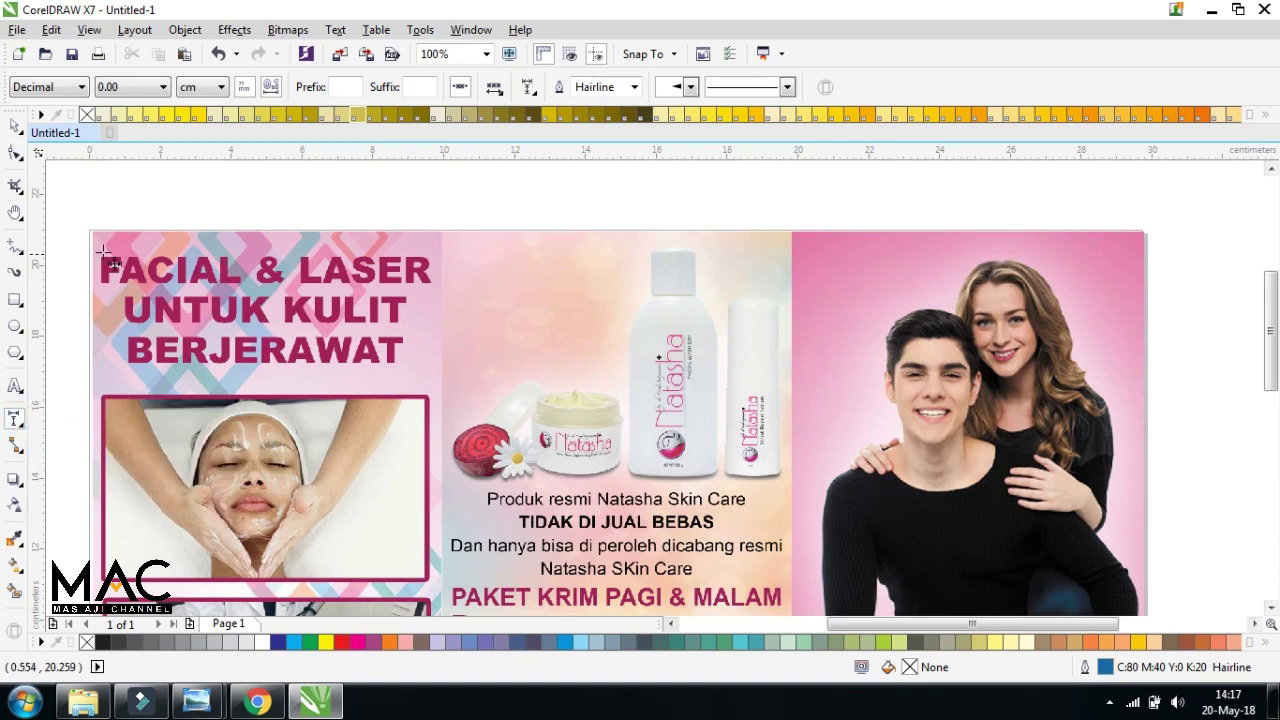
left_click(91, 232)
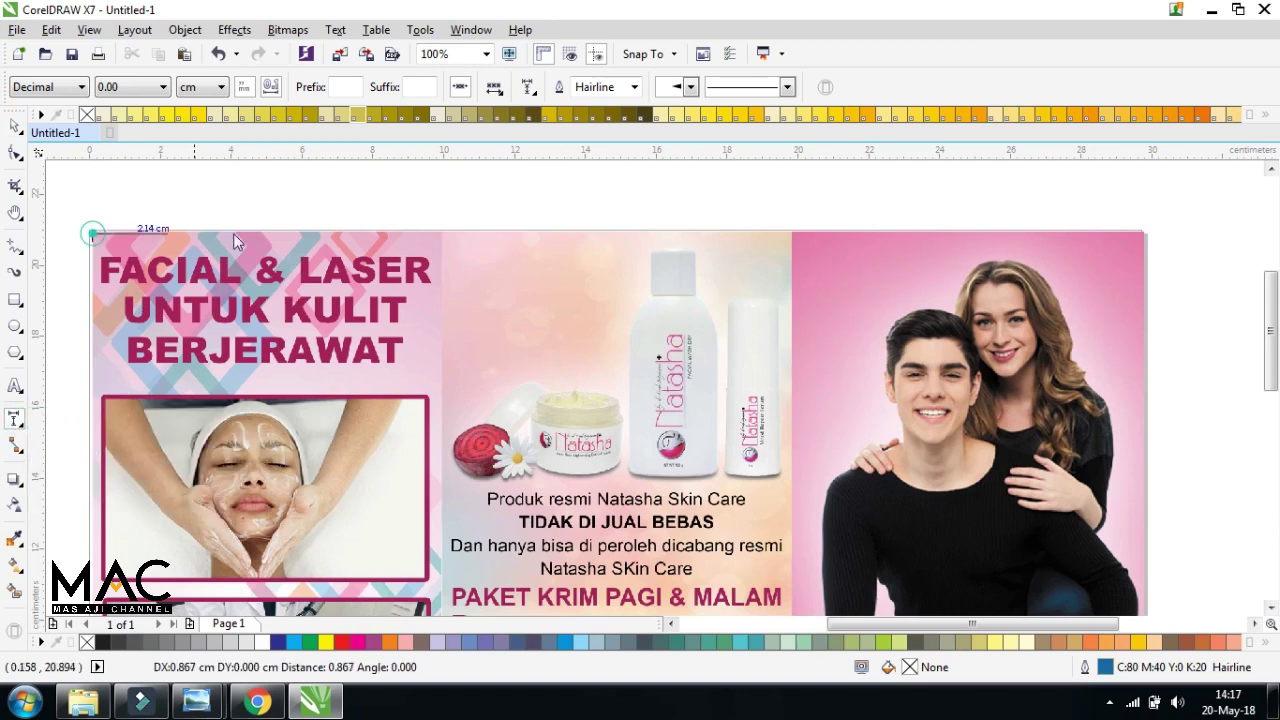
left_click(443, 230)
left_click(425, 199)
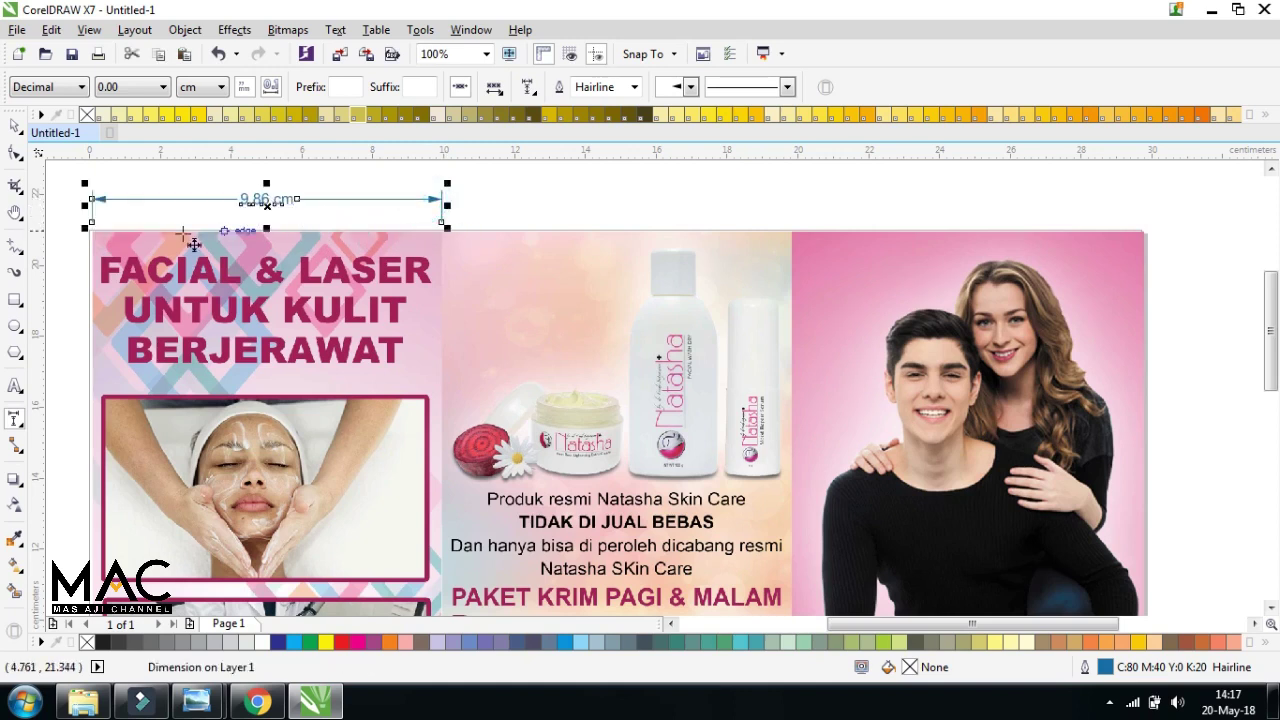
left_click(16, 127)
left_click(159, 178)
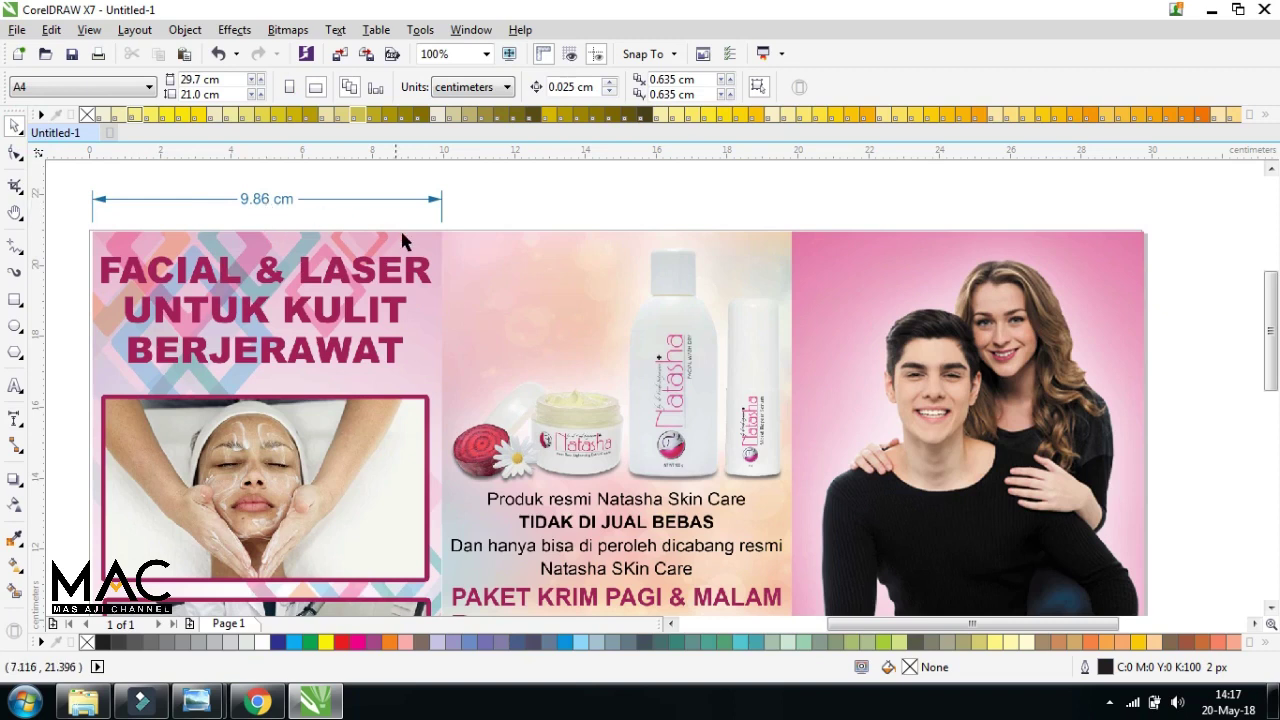
Delete the horizontal dimension above the "FACIAL & LASER" panel
left_click(442, 234)
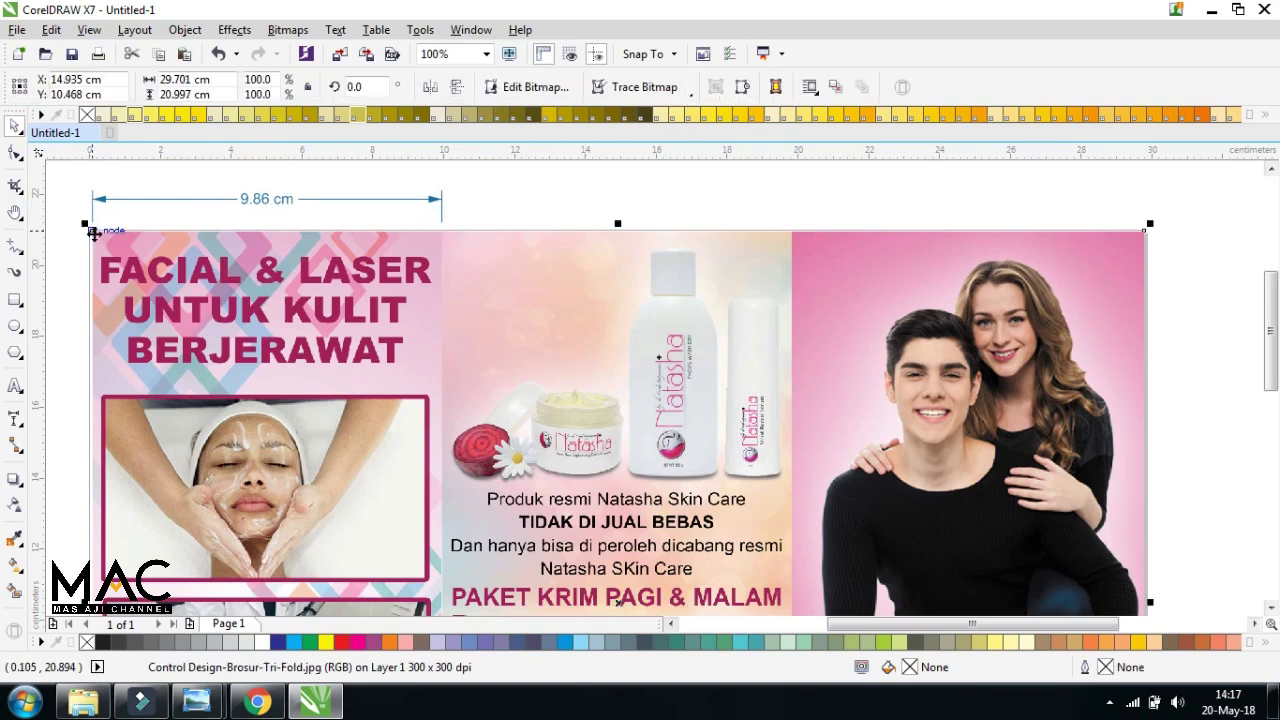
left_click(578, 193)
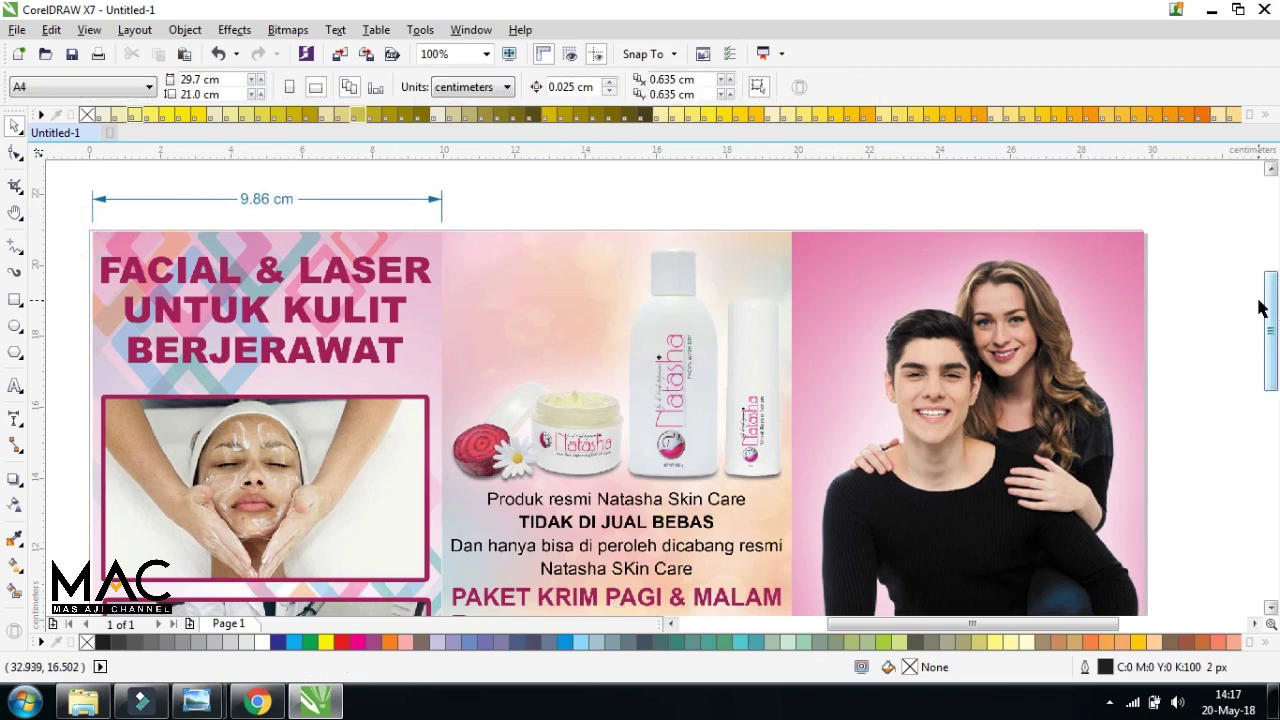
scroll(1259, 308, "down", 1)
left_click(389, 169)
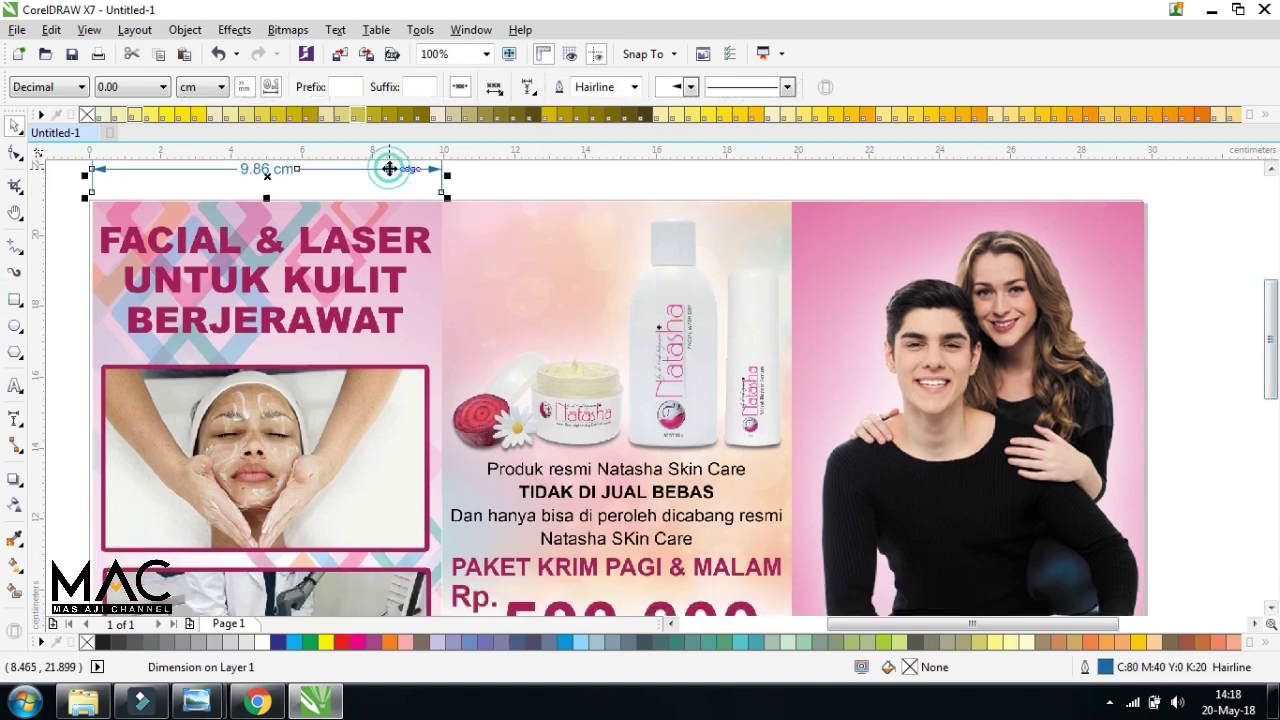
key("Delete")
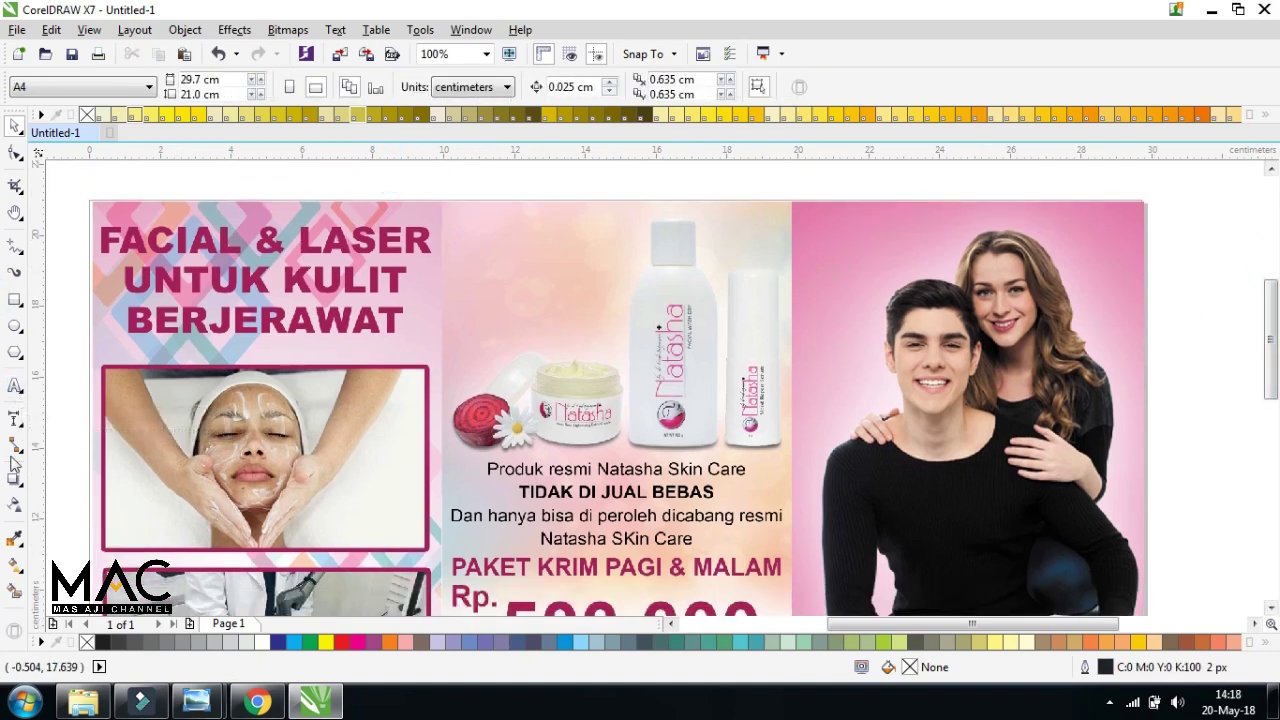
Draw an angular dimension of about 44° from the brochure's left edge across the lower part of the first panel
left_click(25, 429)
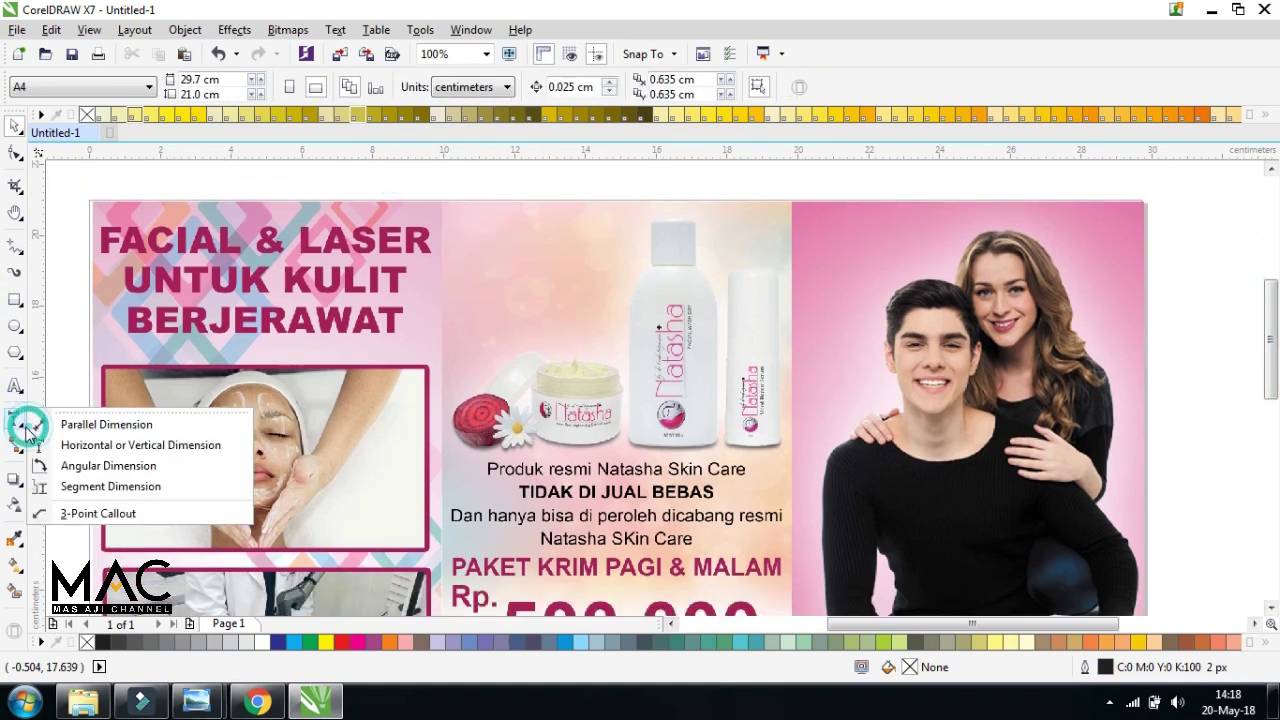
left_click(76, 467)
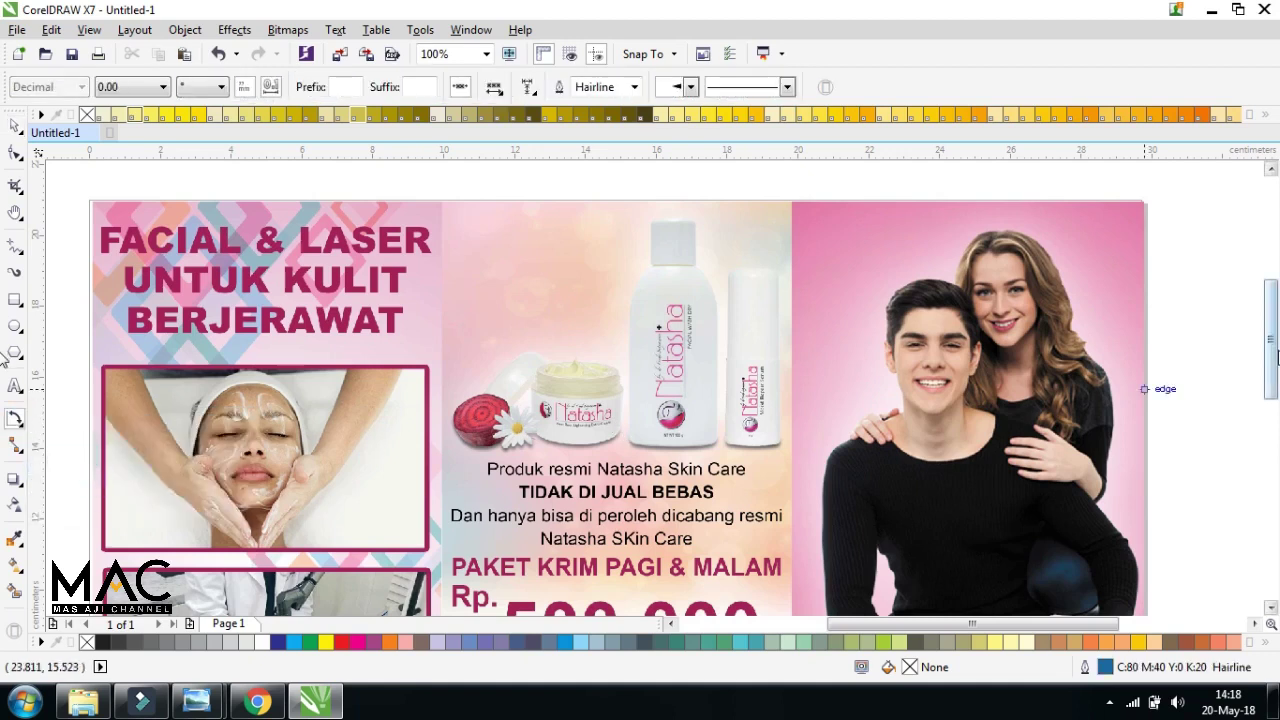
scroll(1150, 385, "down", 5)
scroll(706, 400, "down", 2)
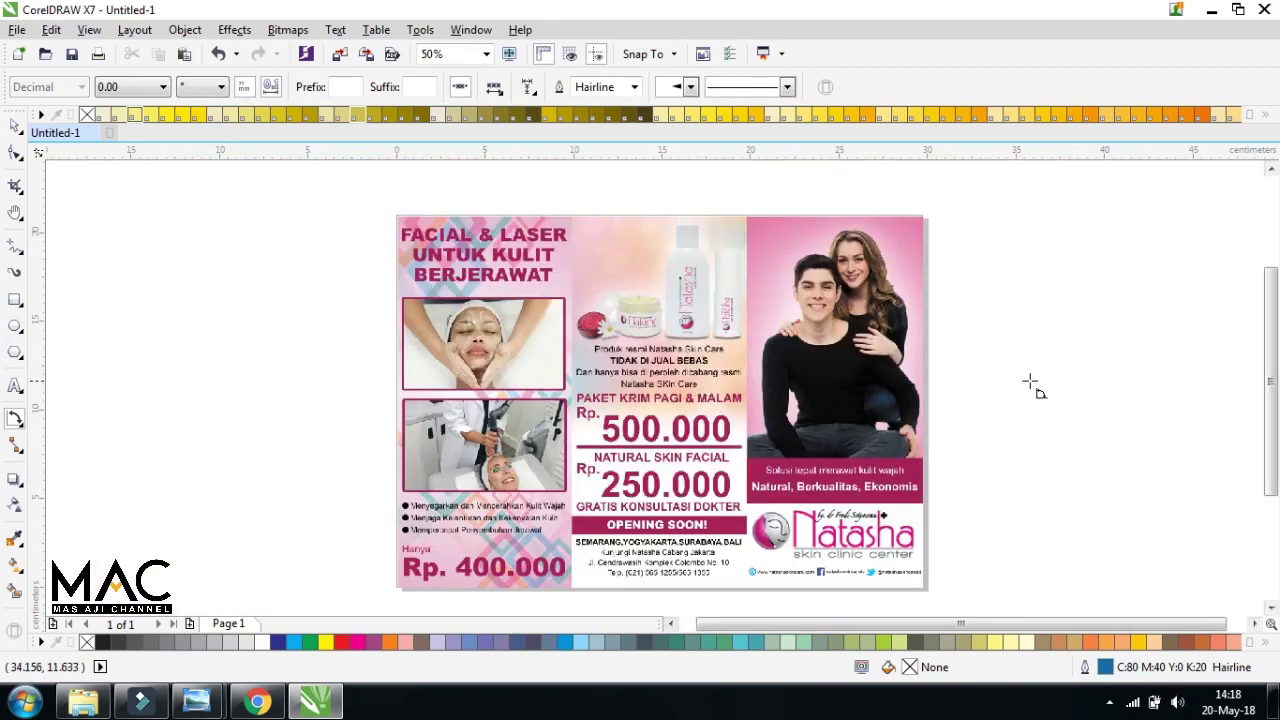
scroll(1143, 357, "down", 2)
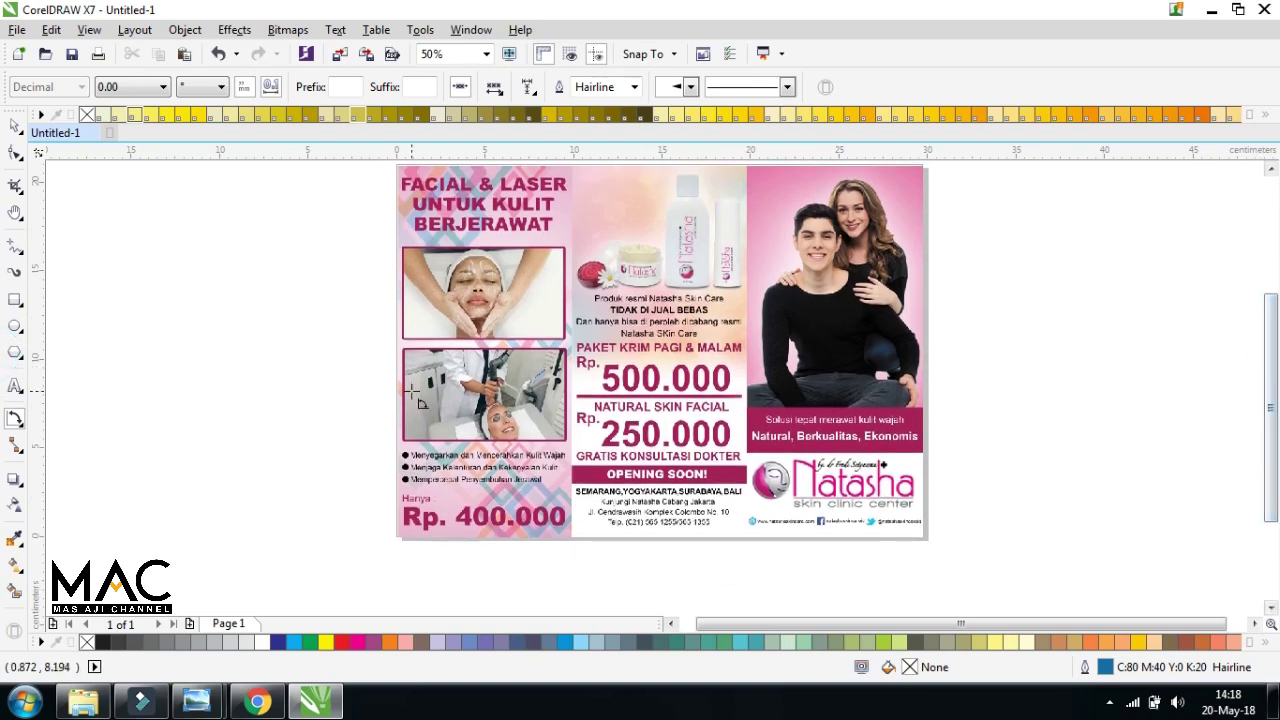
scroll(435, 522, "up", 2)
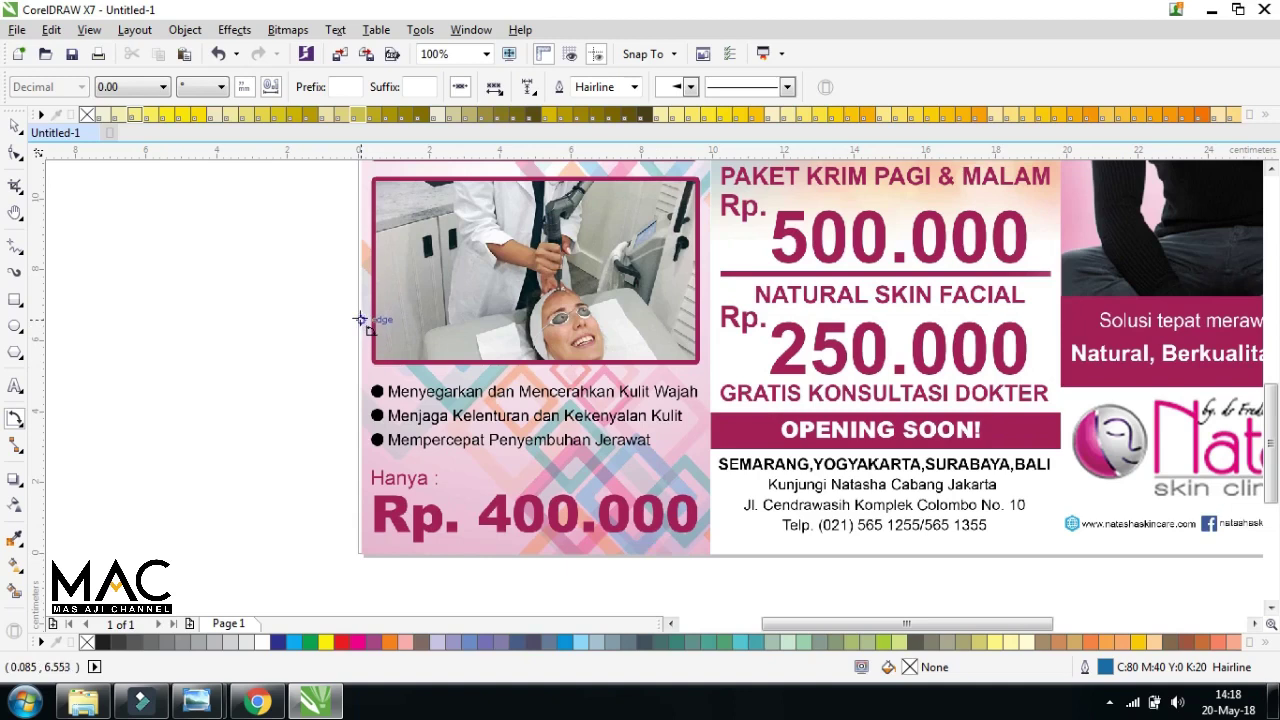
left_click_drag(361, 314, 361, 614)
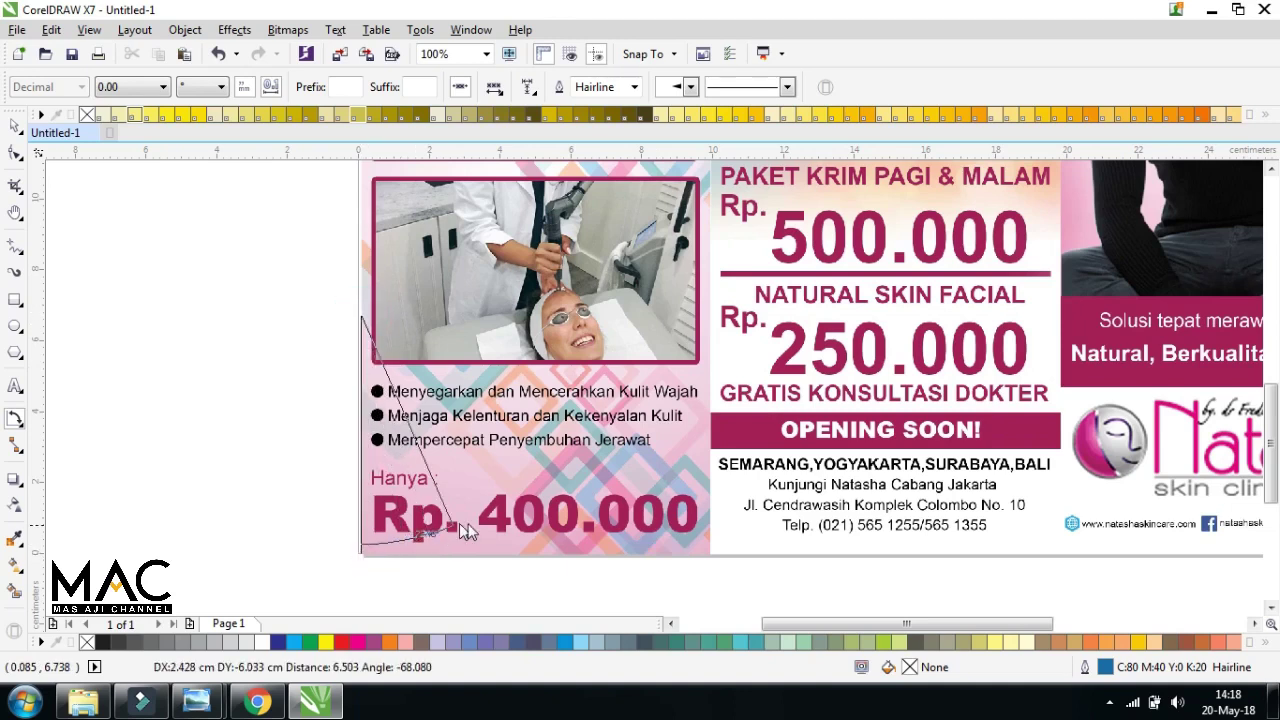
left_click(576, 533)
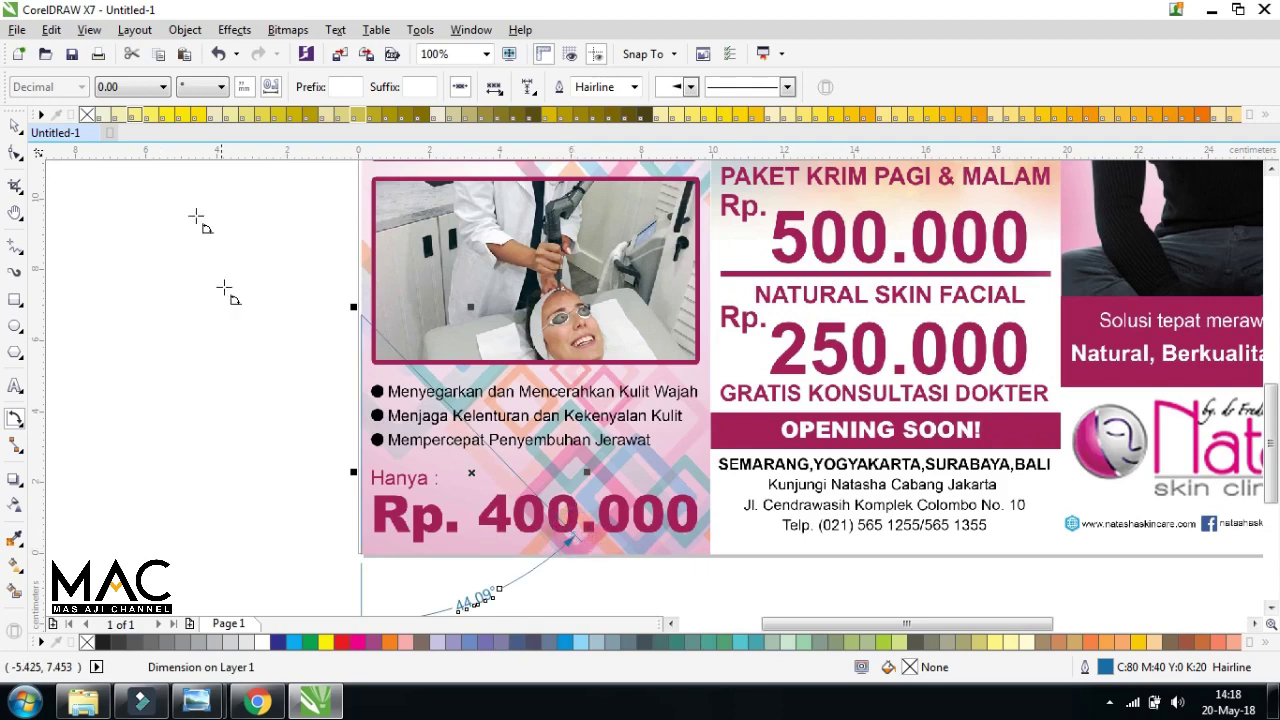
left_click(15, 125)
left_click(234, 363)
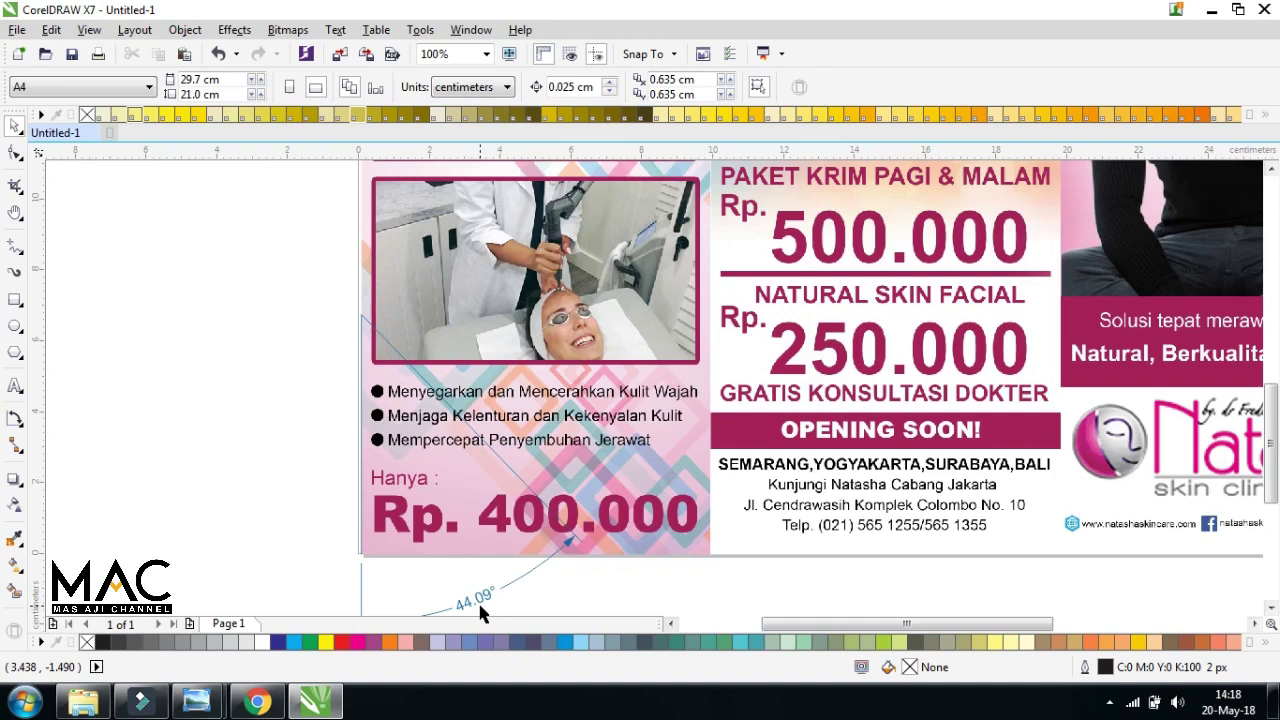
Delete the angular dimension on the first panel
left_click(515, 480)
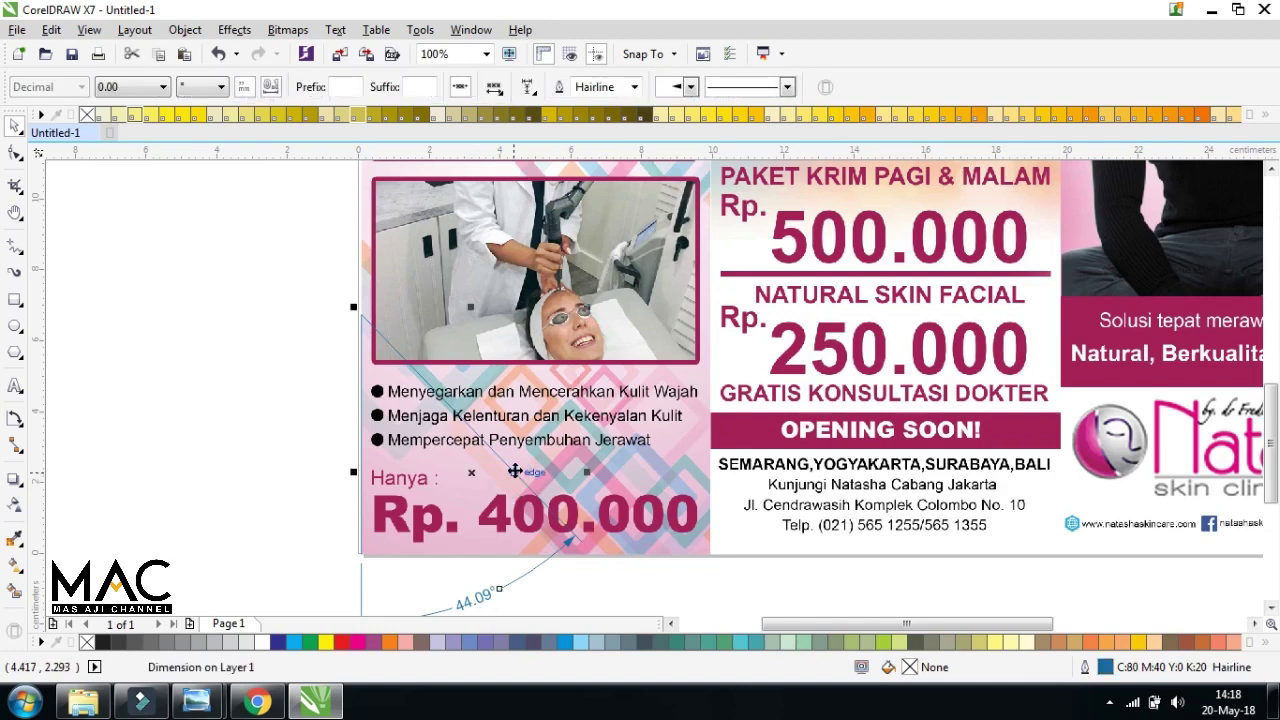
key("Delete")
left_click(14, 420)
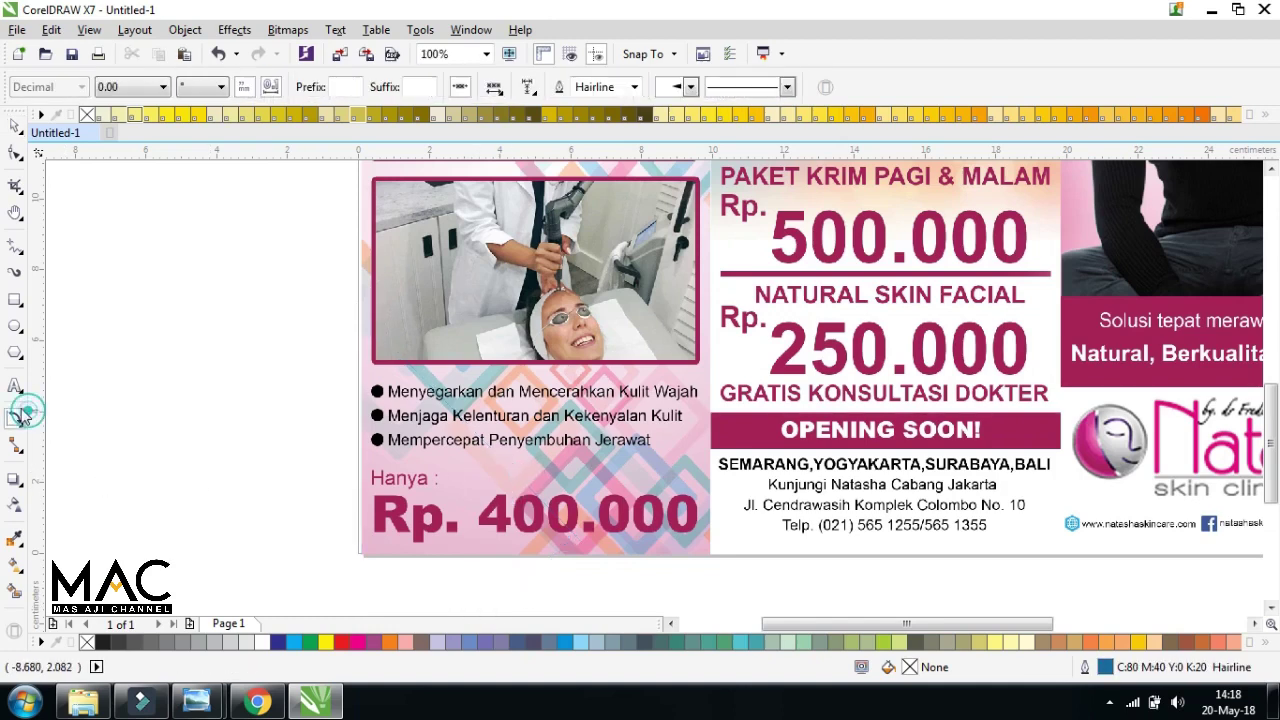
left_click_drag(358, 337, 366, 551)
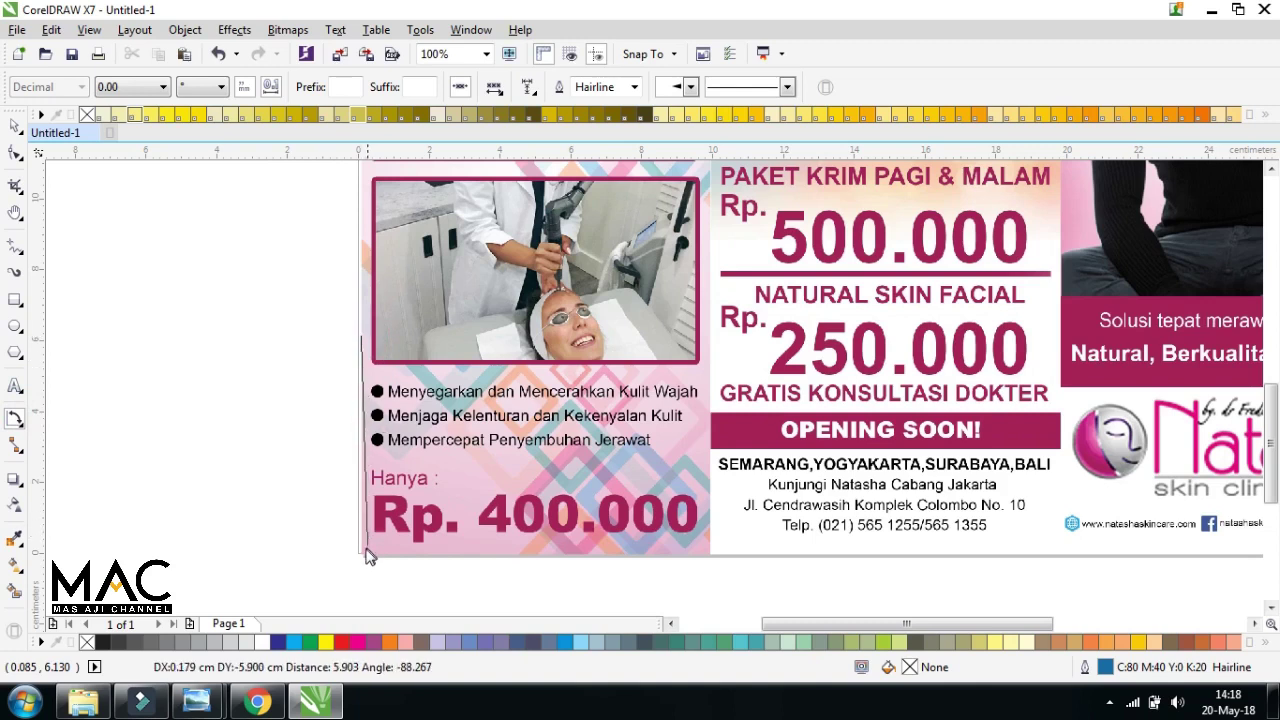
left_click(537, 571)
left_click(470, 556)
key("ctrl+z")
Draw an angular dimension of about 65° across the first panel's lower part and another of about 23° from the blank pasteboard into the treatment photo
left_click_drag(557, 553, 452, 338)
left_click(338, 425)
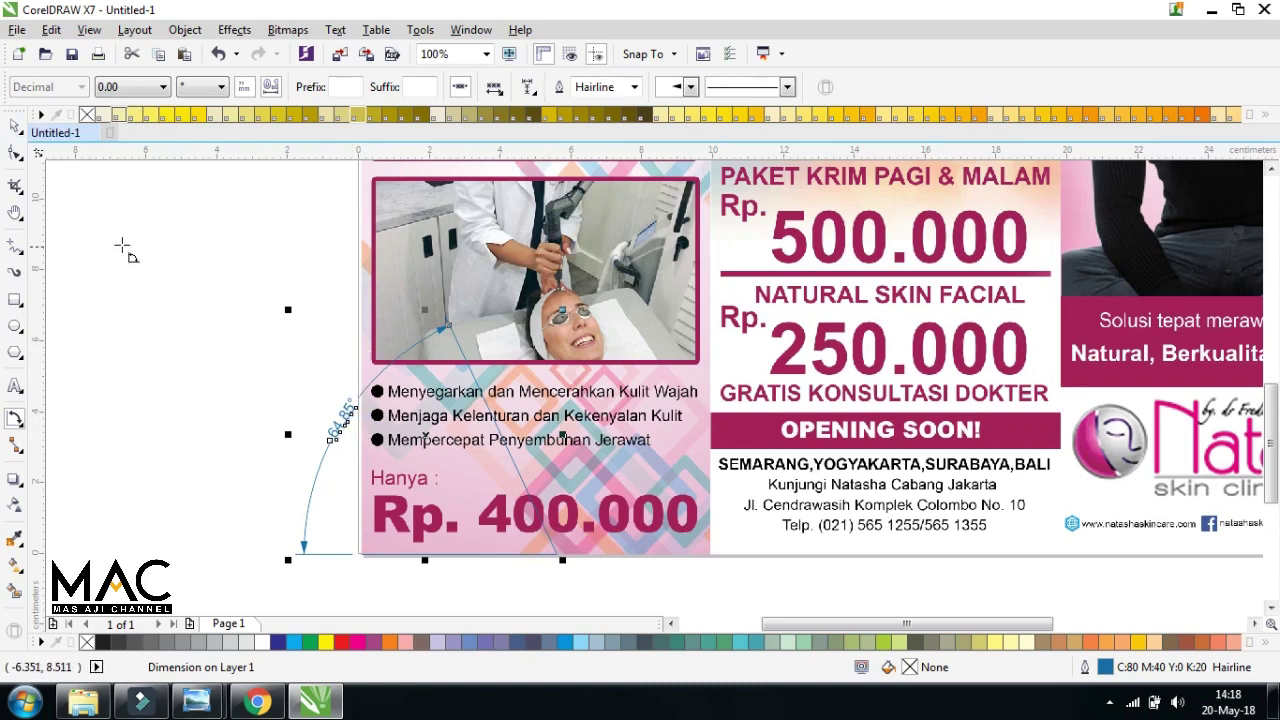
left_click(118, 336)
left_click(441, 292)
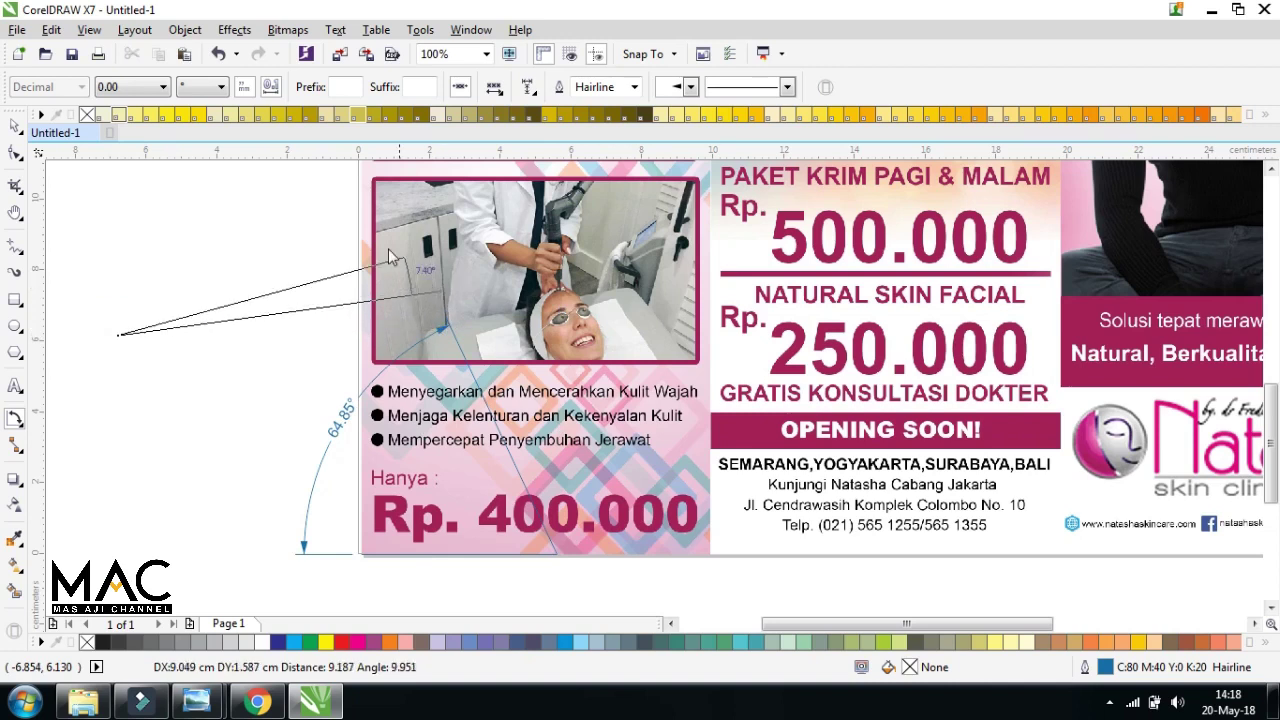
left_click(404, 170)
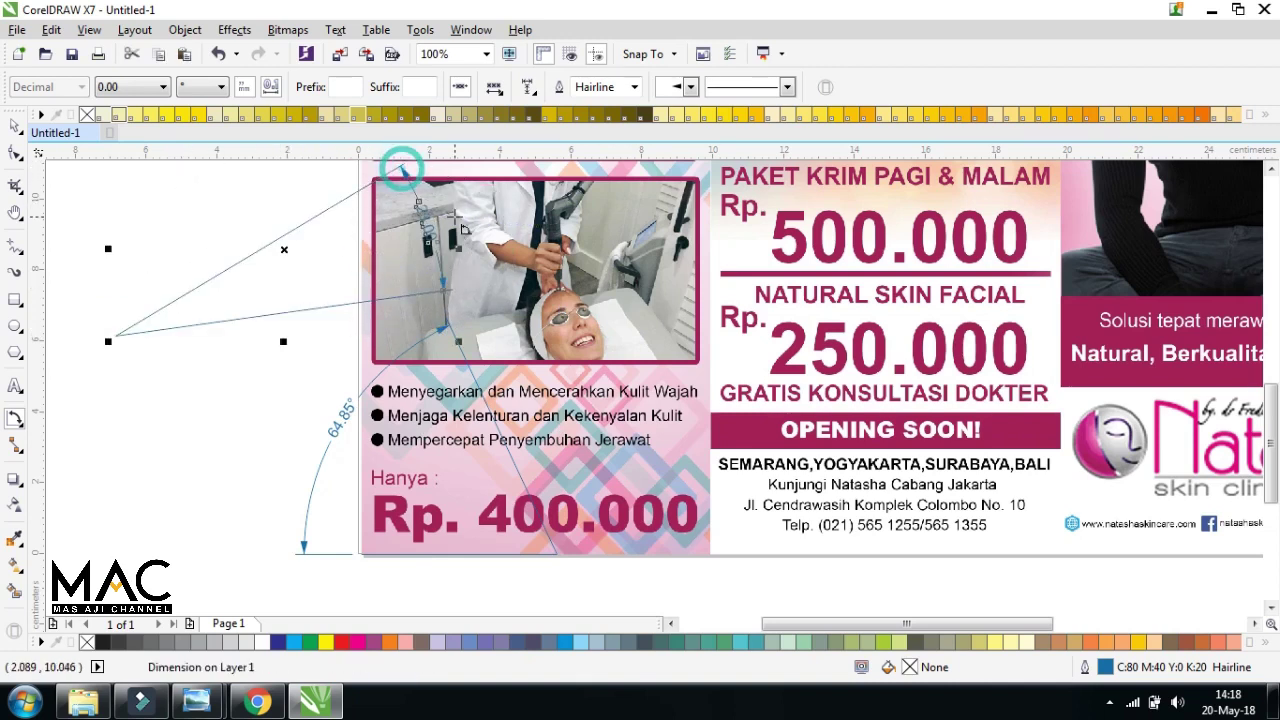
Draw an angular dimension of about 52° in the empty pasteboard area beside the brochure's first panel
left_click(671, 623)
left_click(671, 623)
left_click_drag(457, 420, 72, 522)
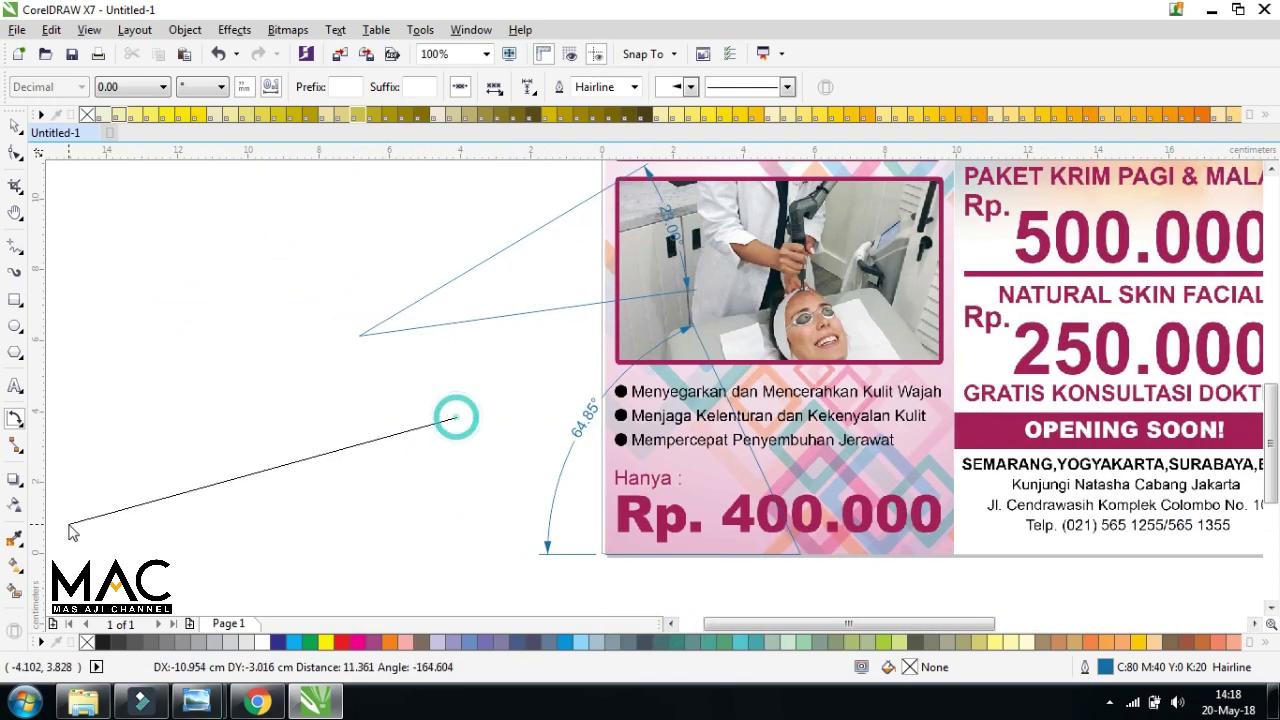
left_click(148, 195)
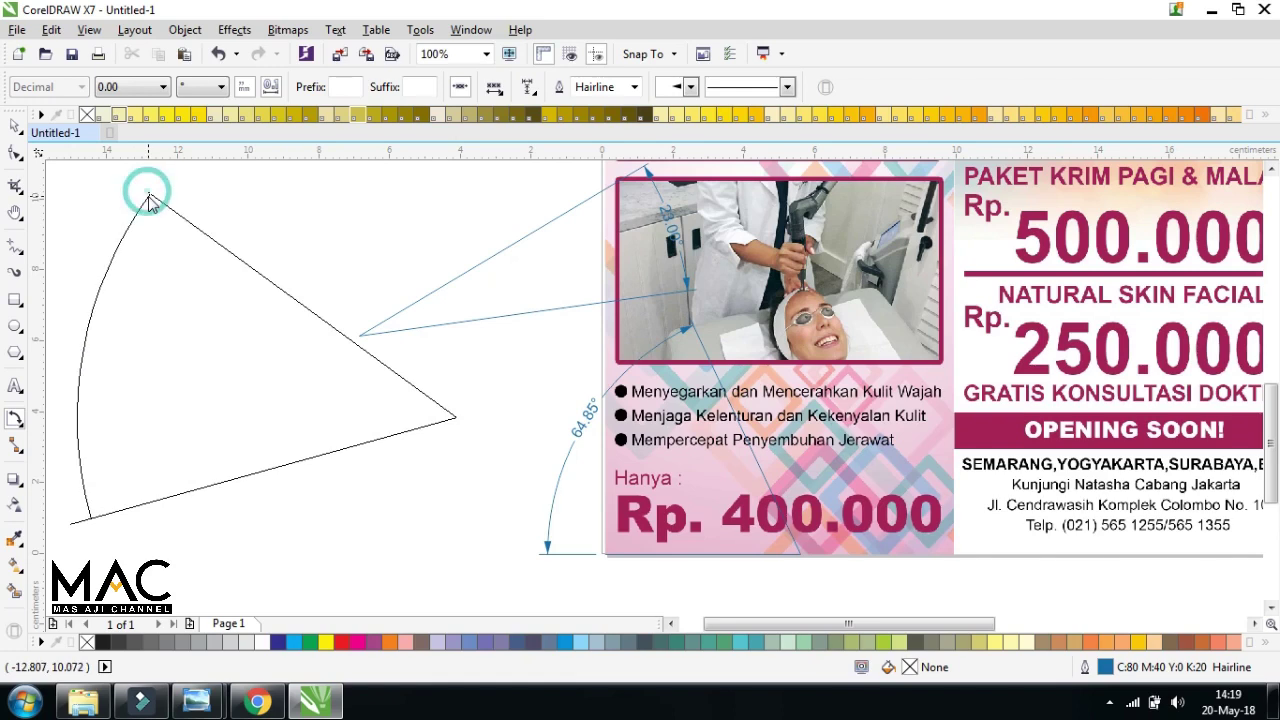
left_click(149, 195)
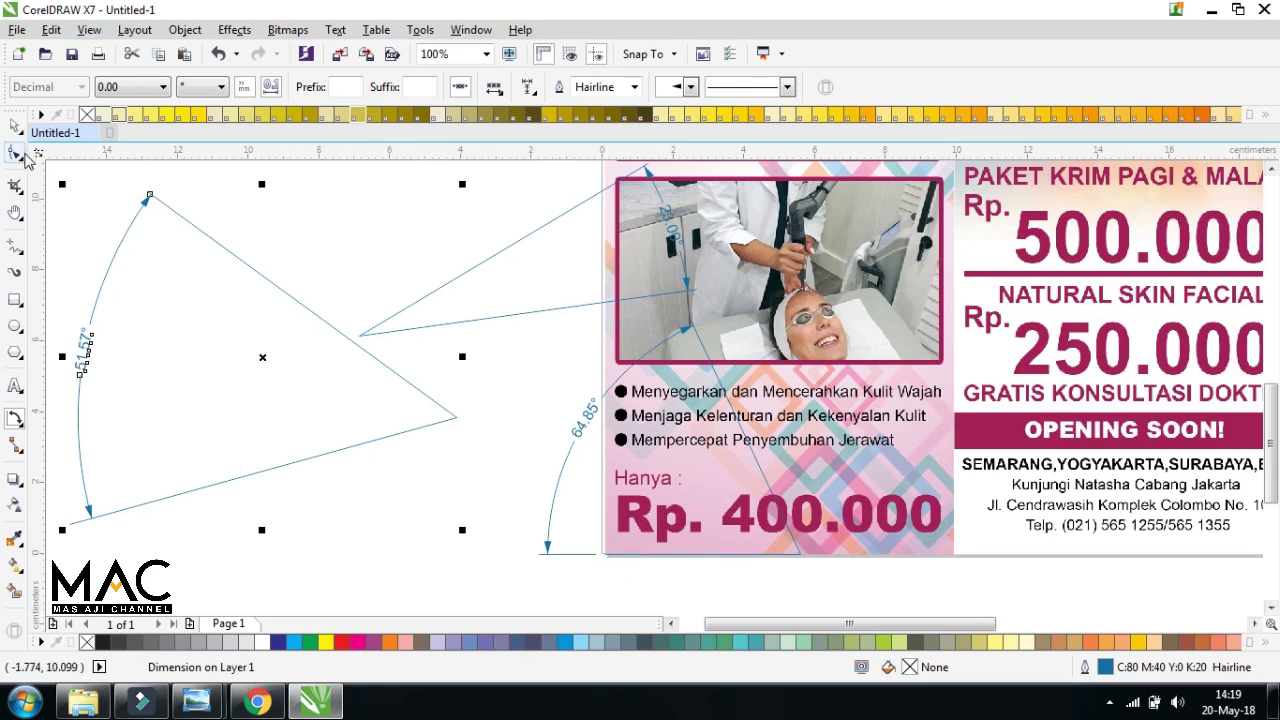
Delete all three angular dimensions around the first panel and on the pasteboard beside it
left_click(290, 194)
left_click(264, 281)
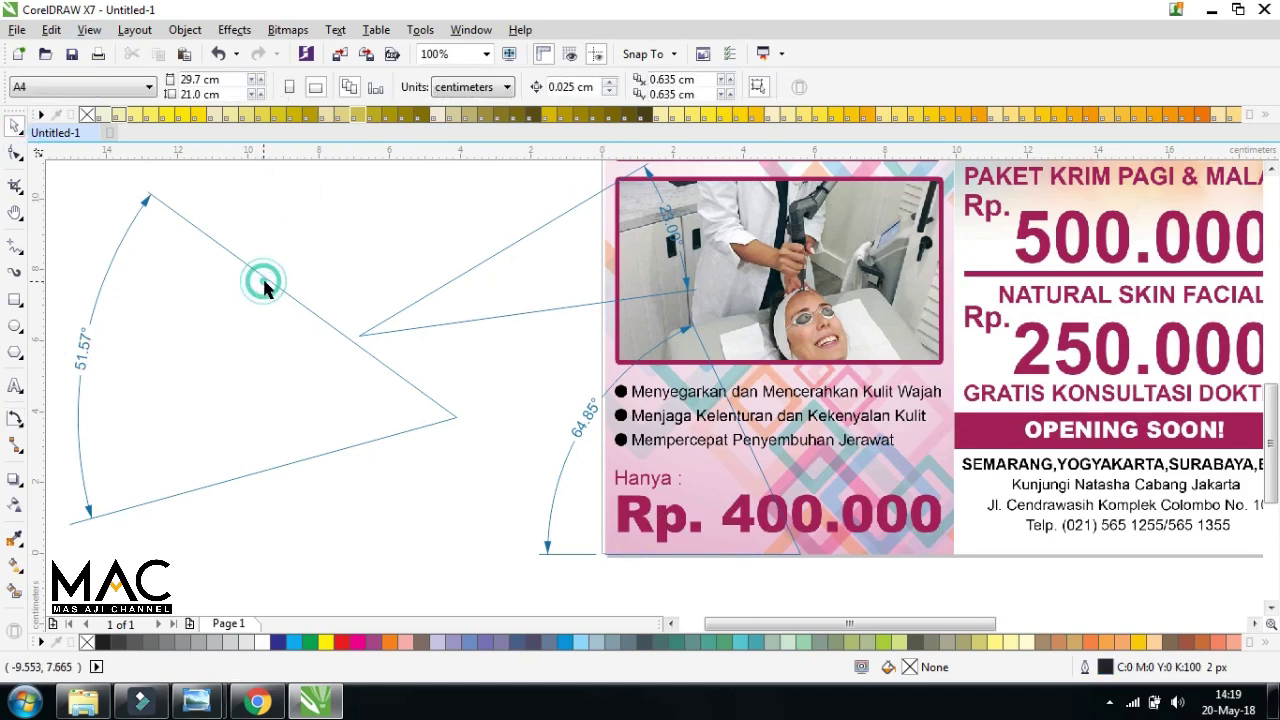
left_click(265, 282)
key("Delete")
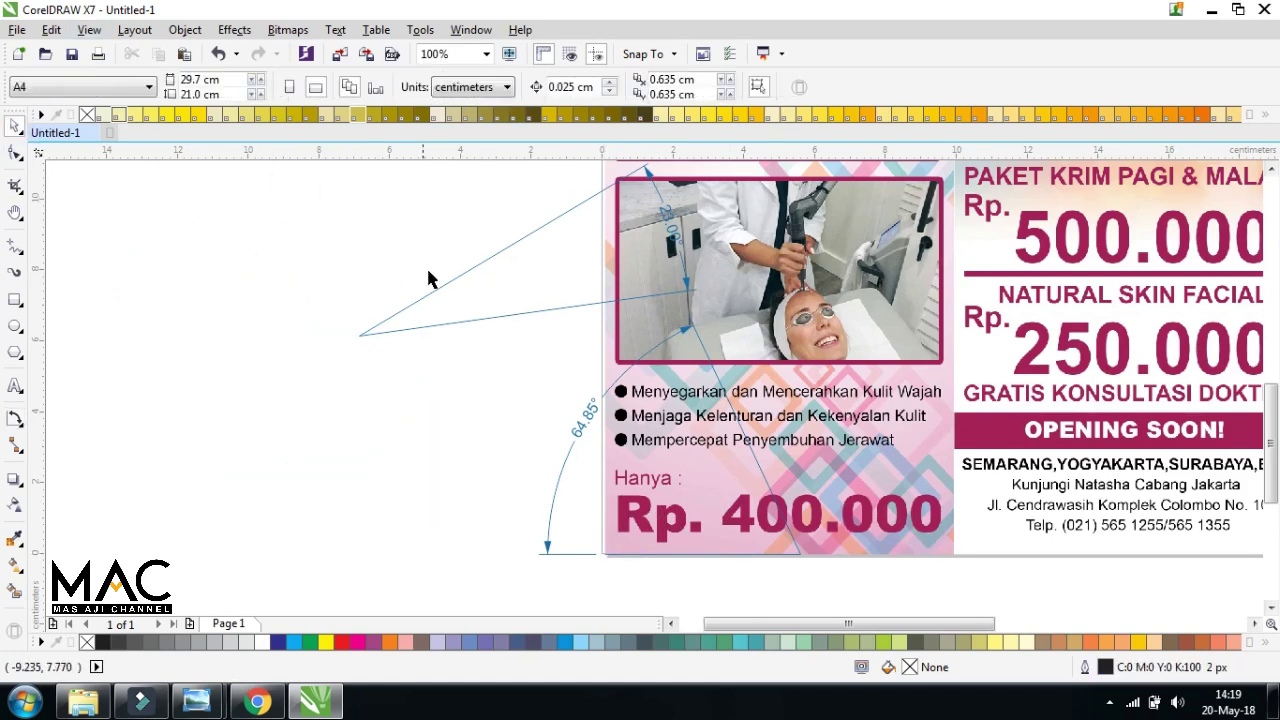
left_click(491, 260)
key("Delete")
left_click(688, 330)
key("Delete")
Draw an angular dimension of about 90° at the brochure's lower outer corner, between the bottom edge and side edge of the Natasha panel
scroll(444, 351, "down", 2)
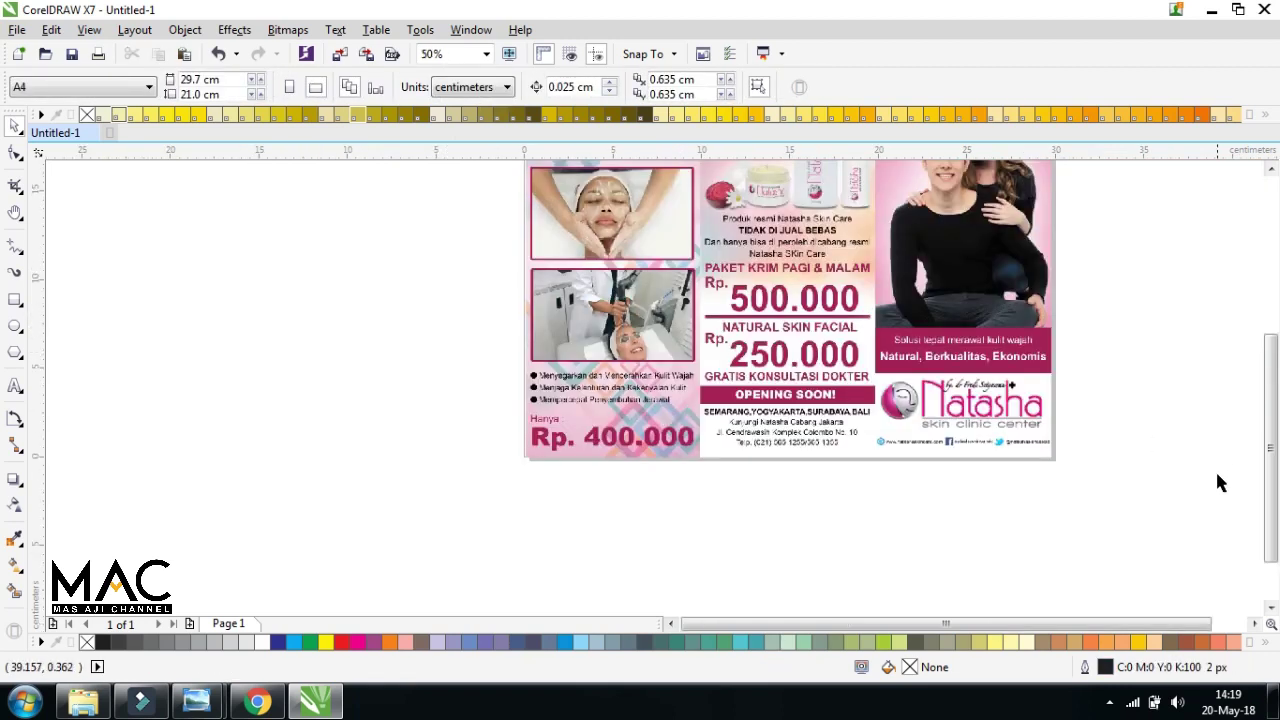
left_click(1255, 623)
left_click_drag(1270, 510, 1254, 487)
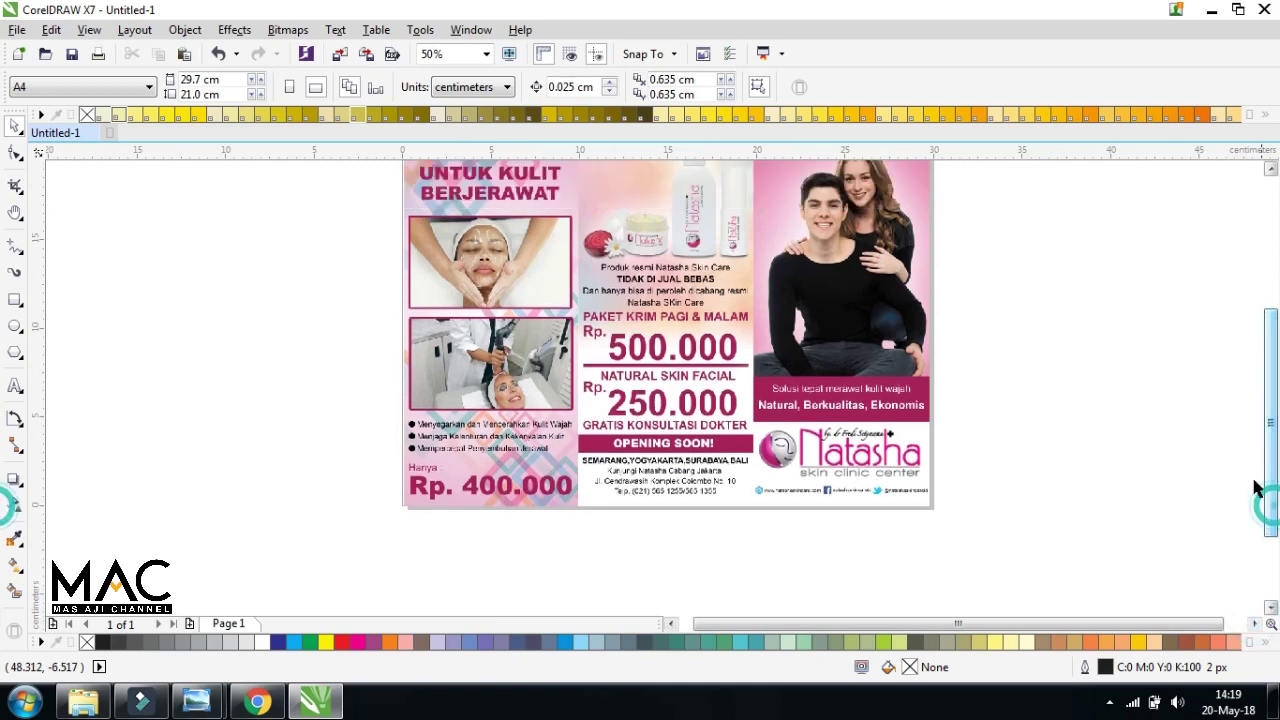
scroll(983, 491, "up", 2)
scroll(1223, 443, "down", 3)
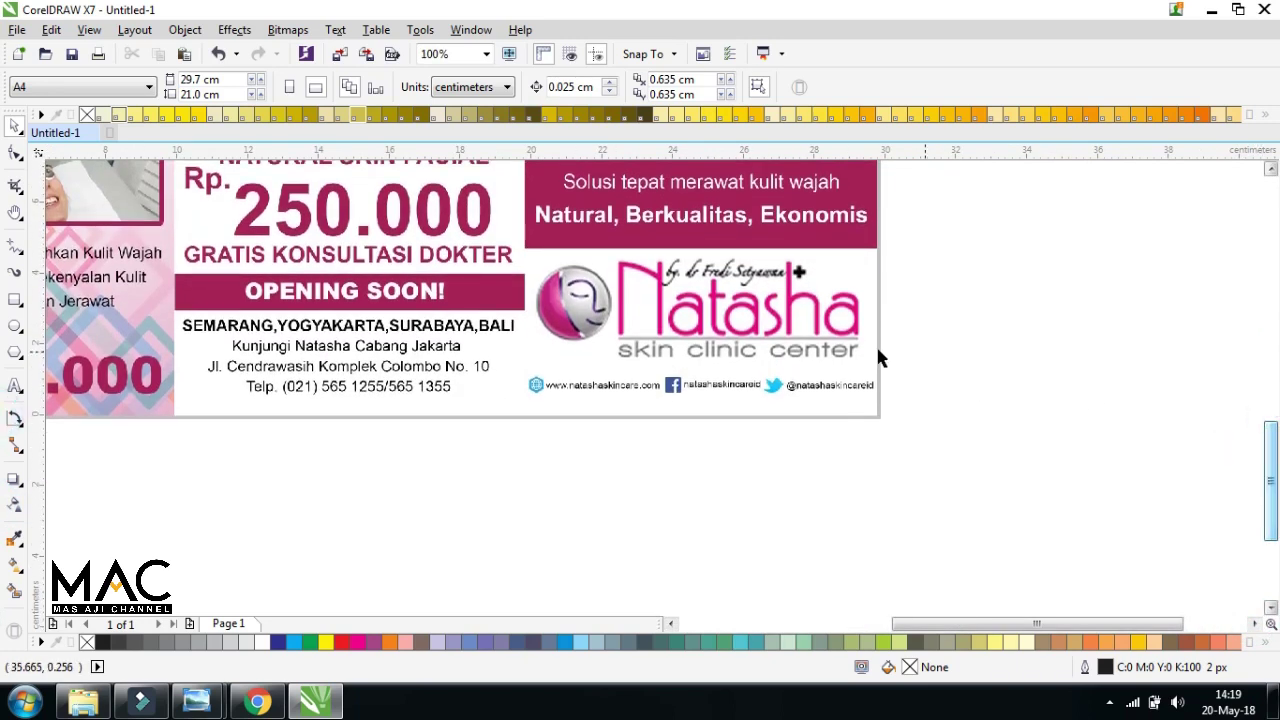
left_click(16, 421)
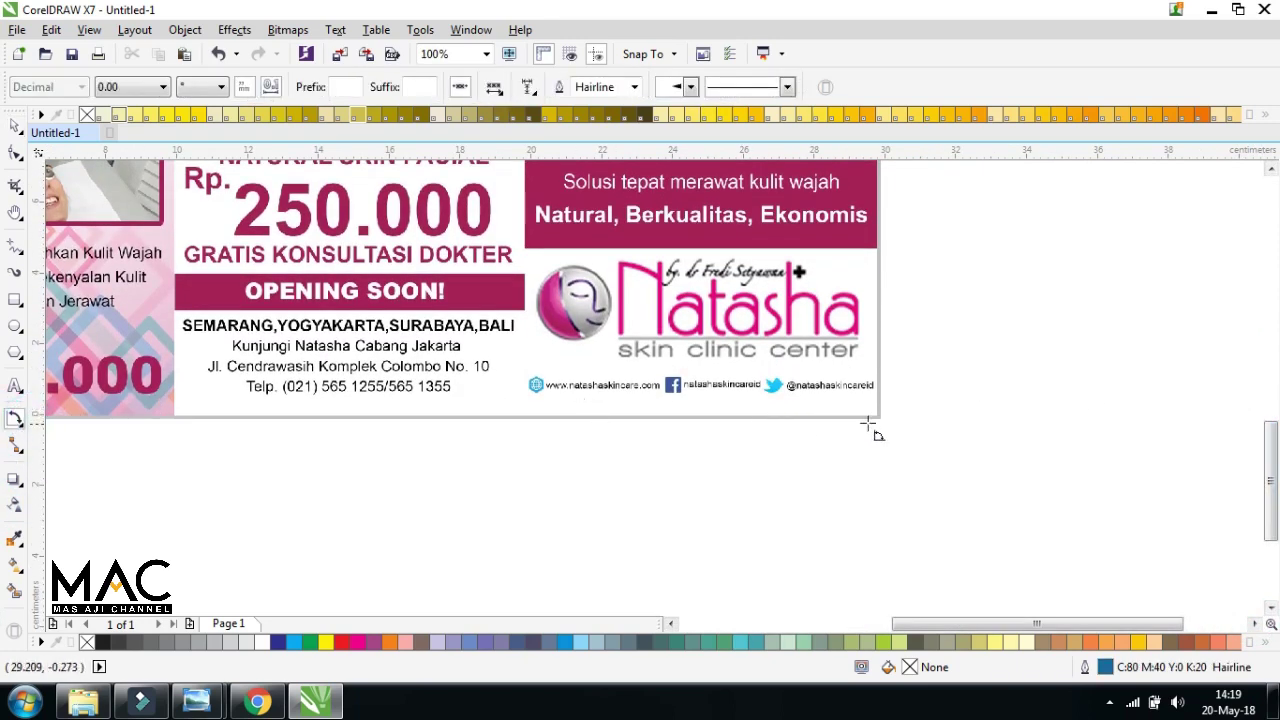
left_click_drag(877, 416, 660, 417)
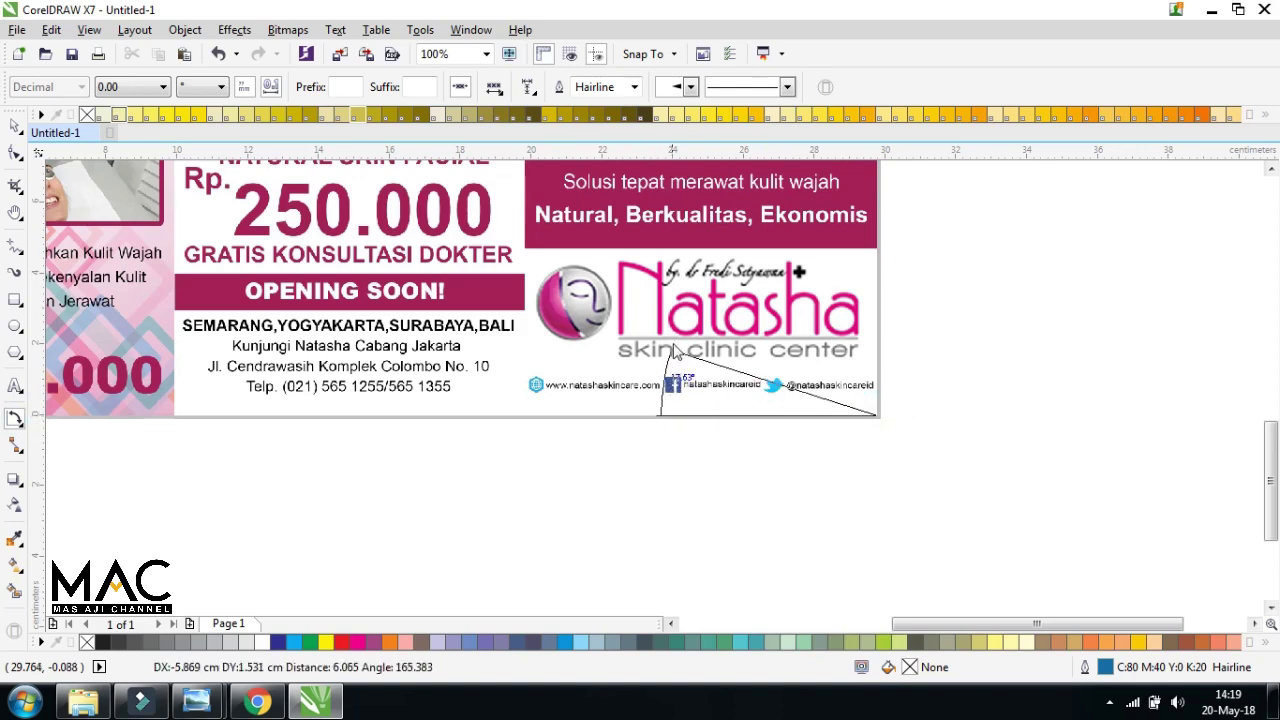
left_click(877, 181)
left_click(879, 185)
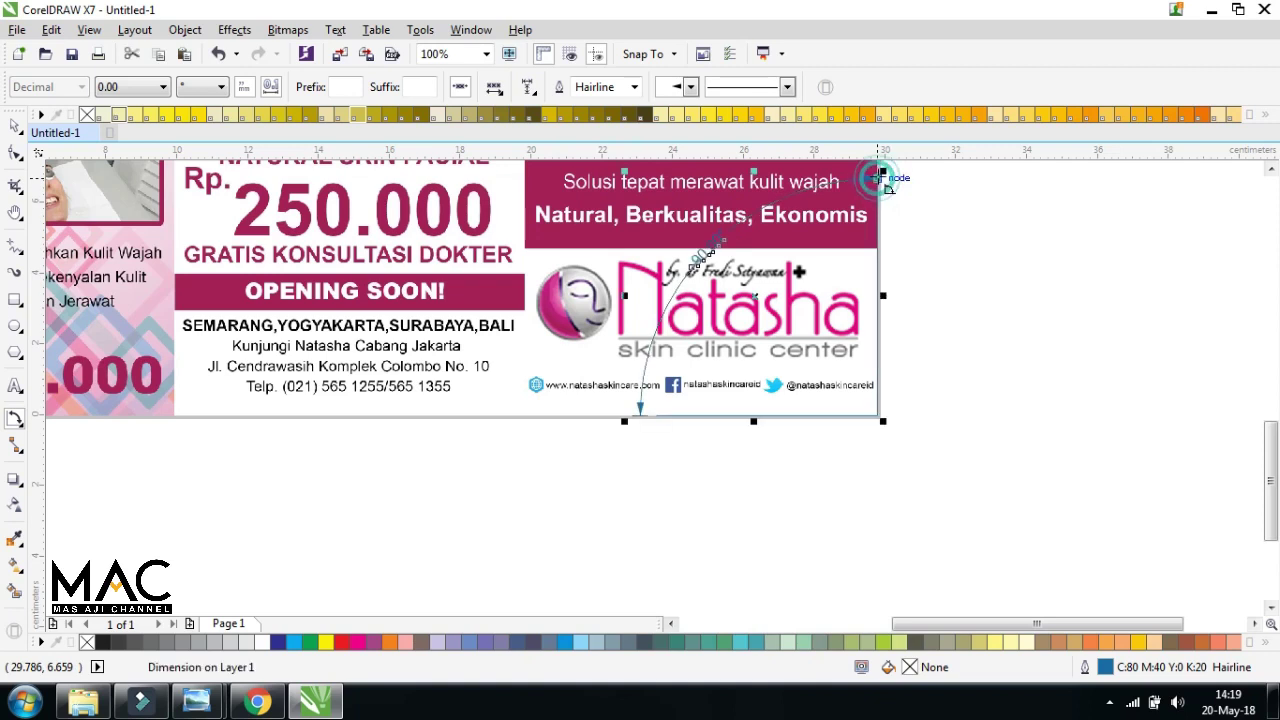
Examine the label and arrowhead of the angular dimension on the Natasha panel
left_click(15, 124)
left_click(1086, 244)
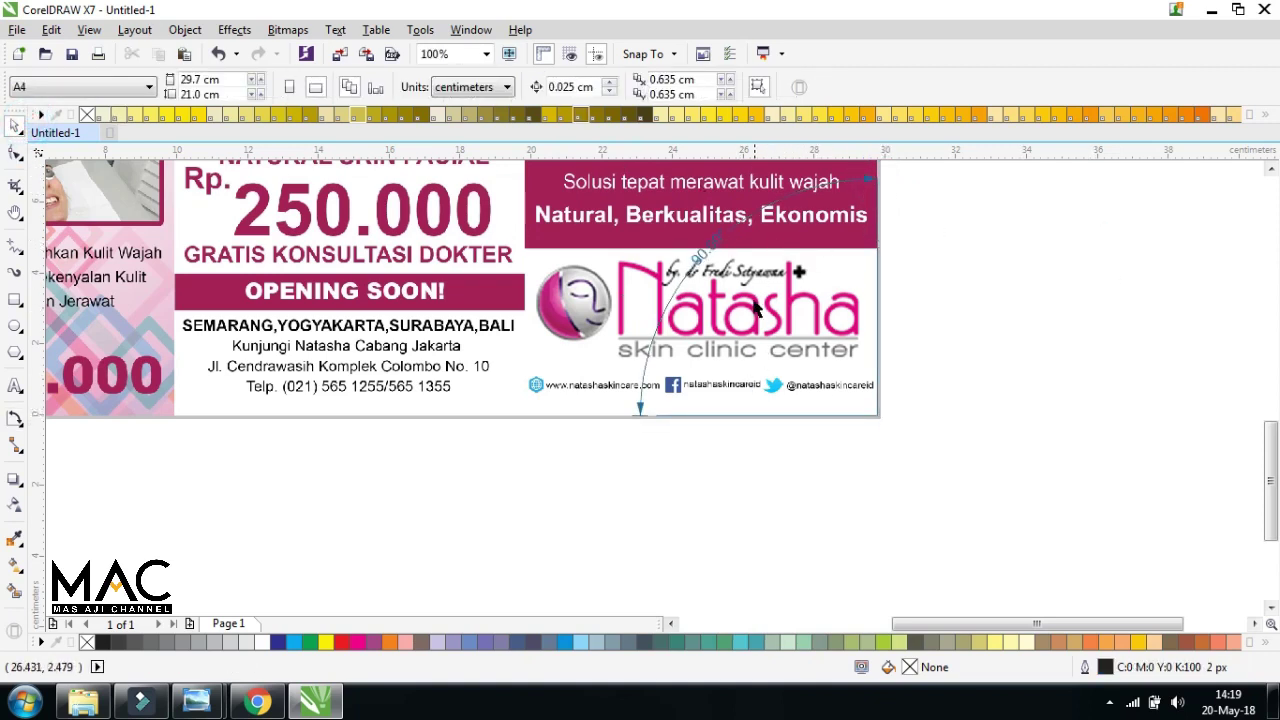
left_click(705, 258)
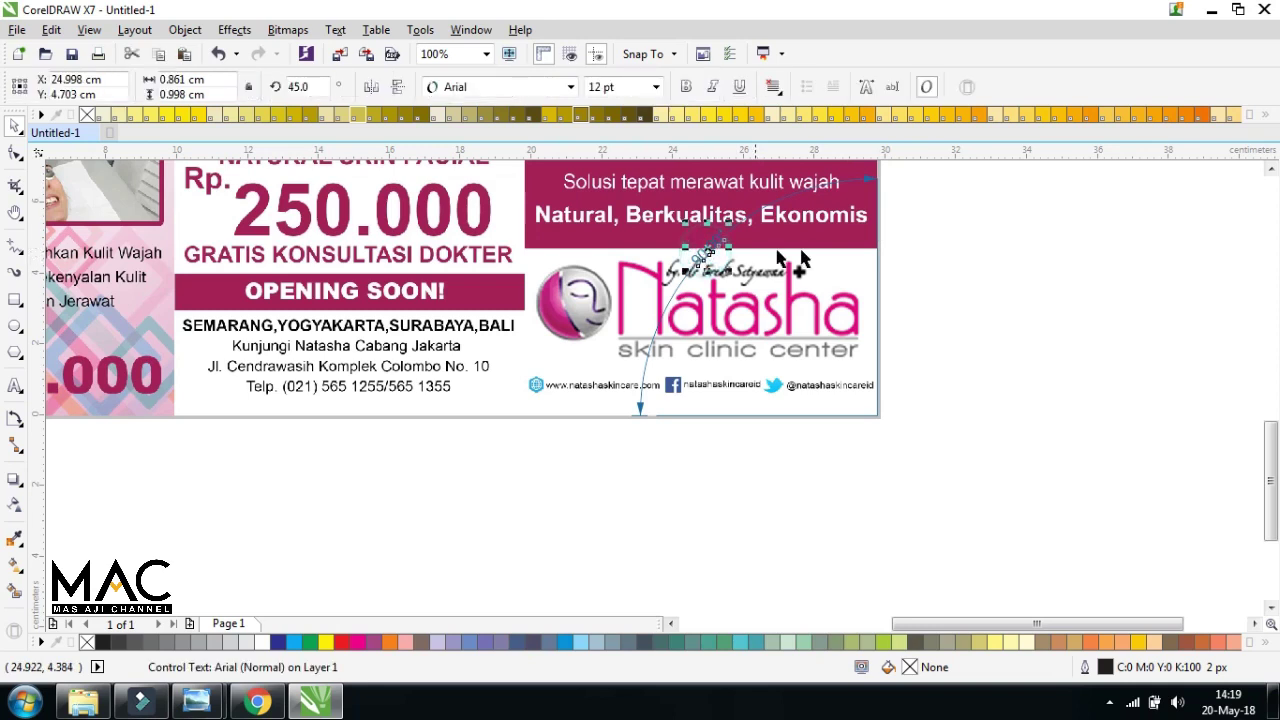
left_click(906, 229)
left_click(713, 250)
left_click(909, 249)
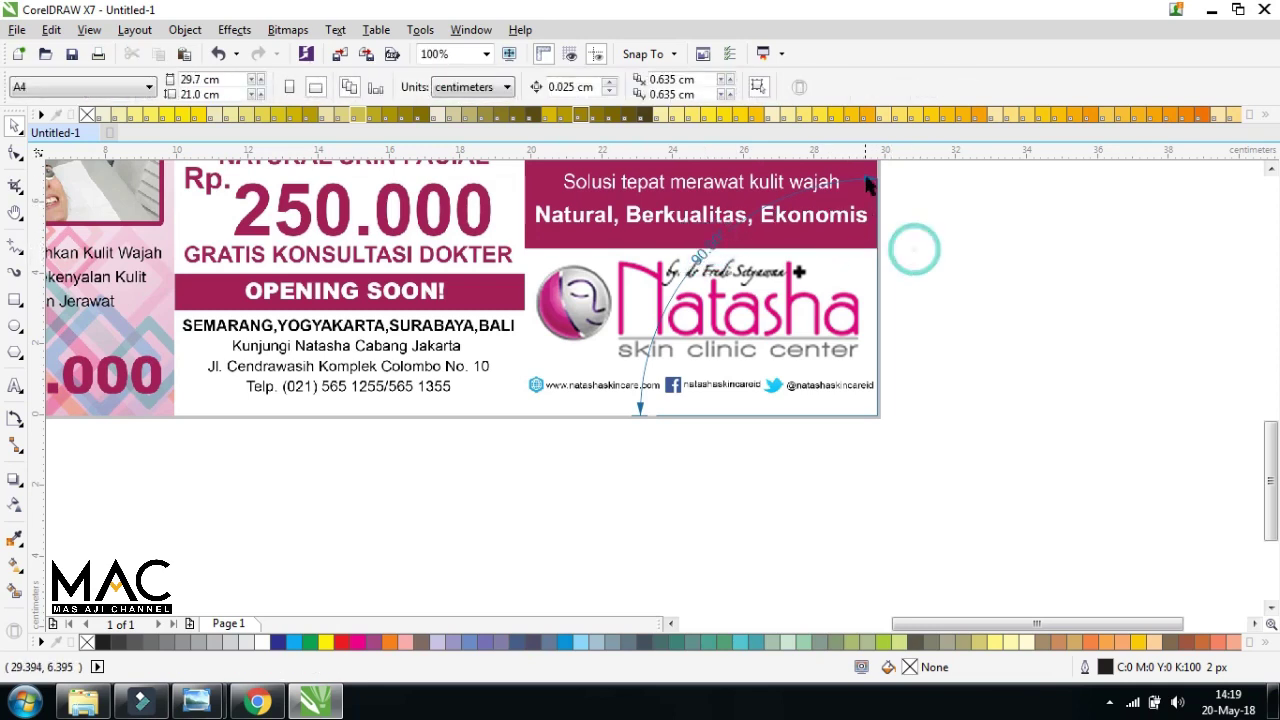
left_click(870, 176)
left_click(940, 248)
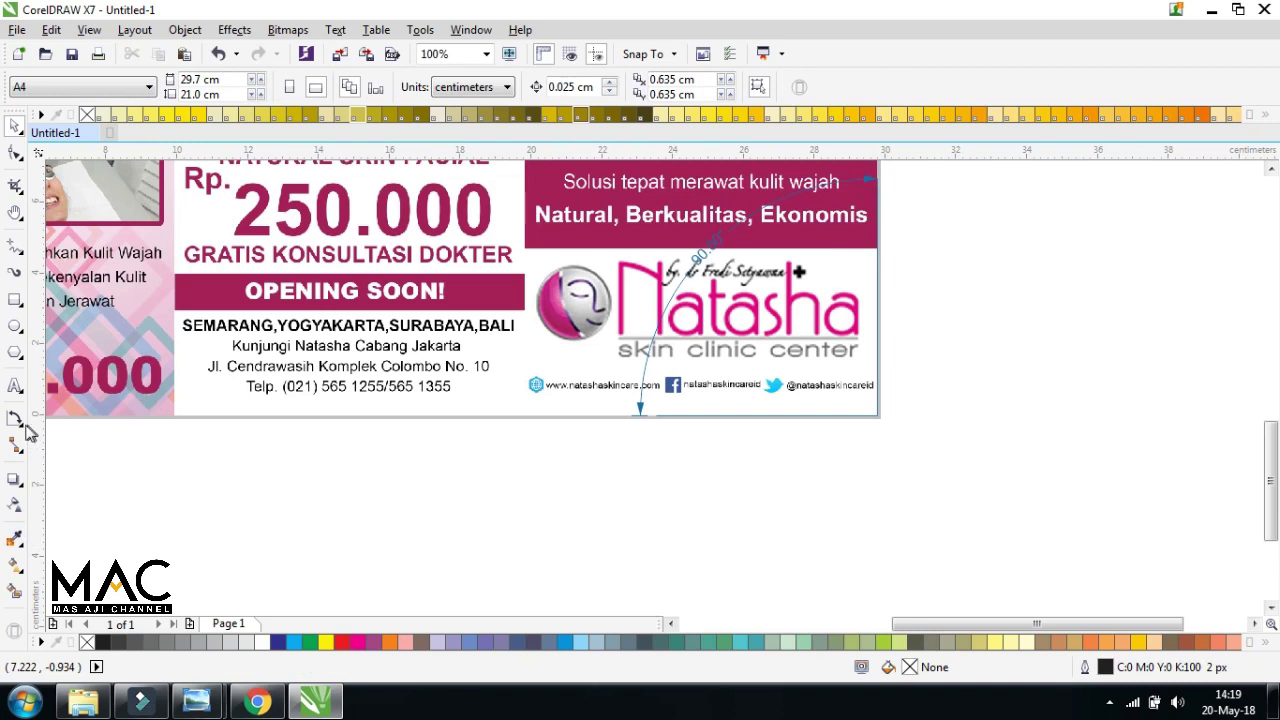
left_click(22, 427)
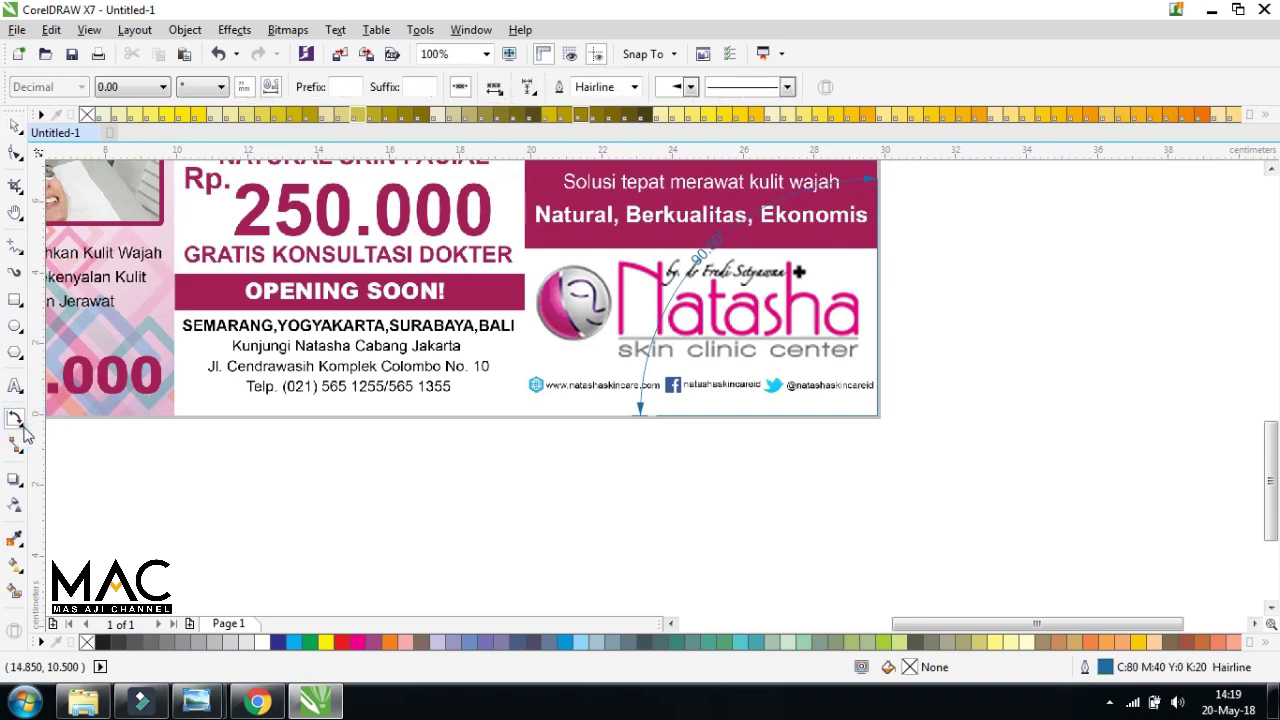
left_click(22, 424)
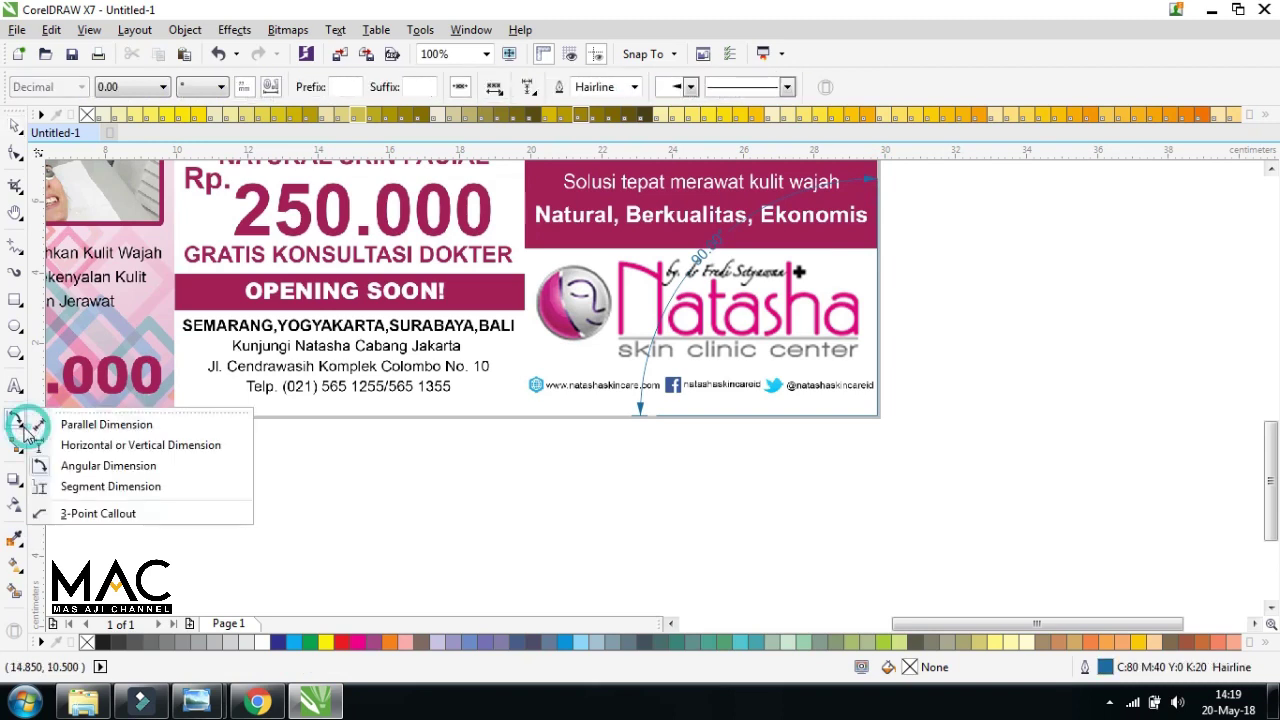
left_click(108, 486)
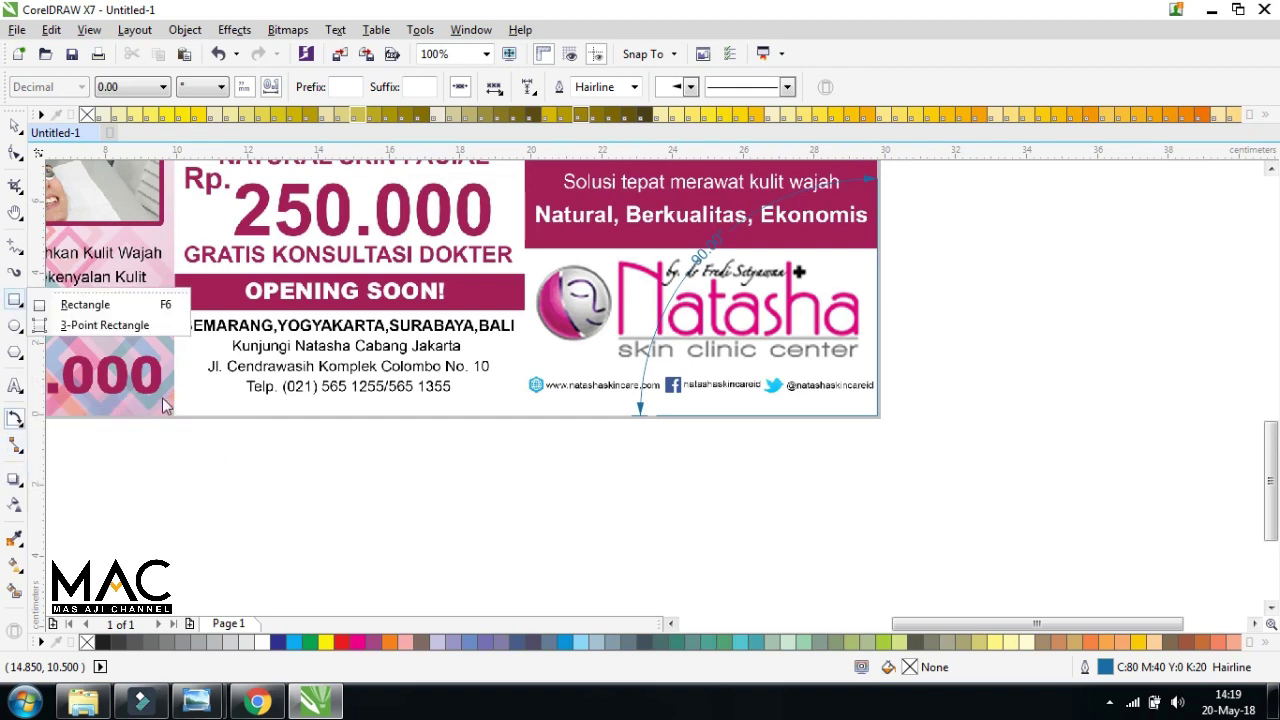
left_click(17, 420)
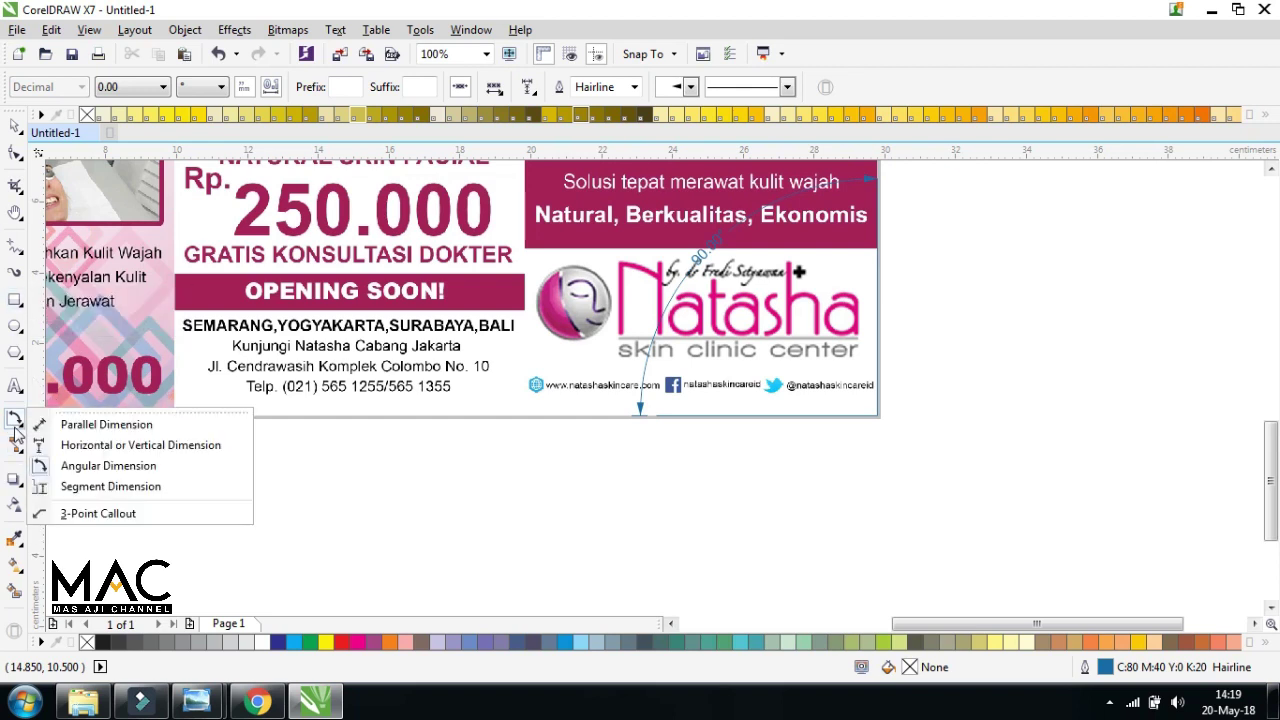
left_click(94, 463)
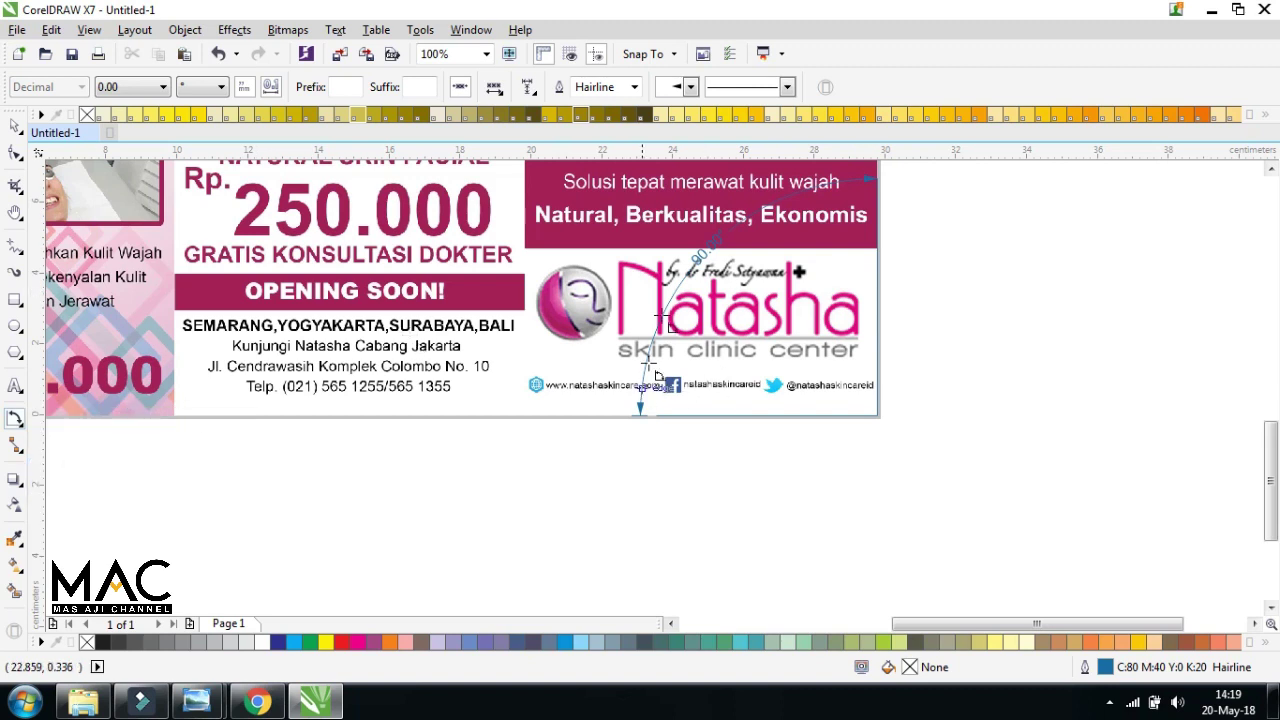
Delete the angular dimension at the Natasha panel's corner, undoing the mistaken deletion of the brochure image
left_click(15, 126)
left_click(386, 423)
left_click(638, 407)
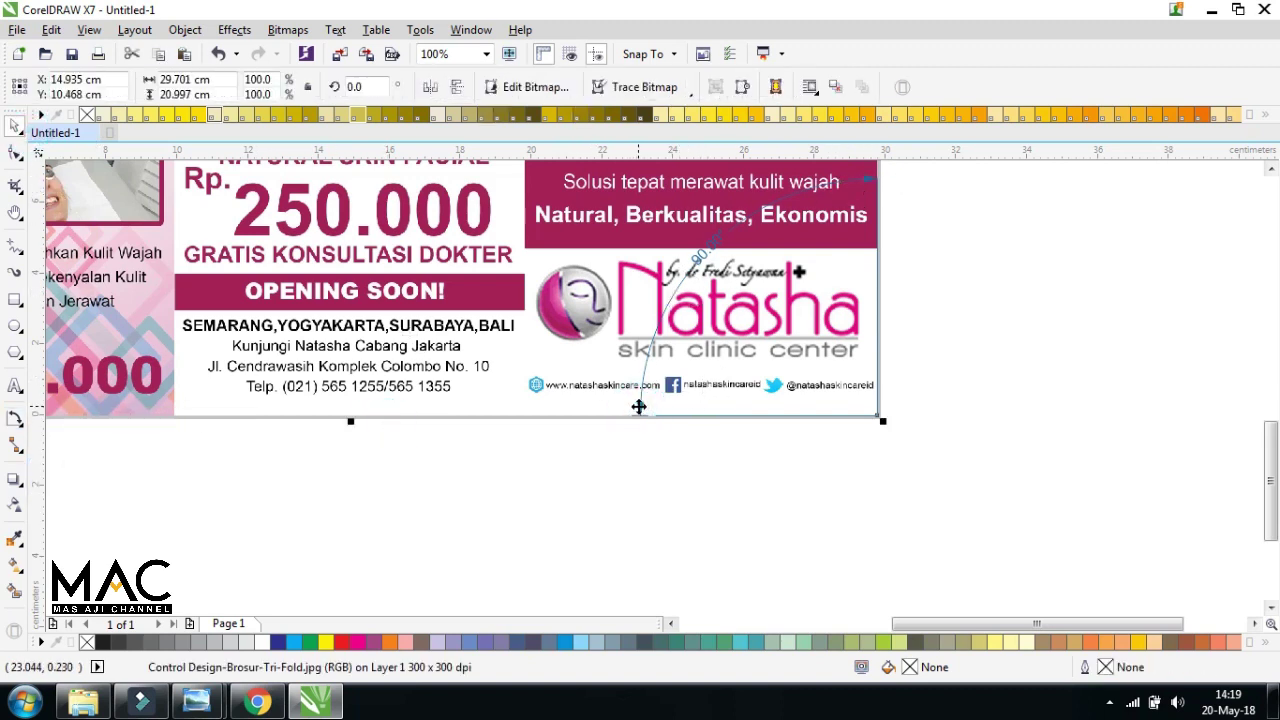
key("Delete")
key("ctrl+z")
left_click(1080, 286)
left_click(845, 179)
left_click(846, 180)
key("Escape")
Make Segment Dimension the current dimension tool, then return to the Pick tool with nothing selected
key("h")
left_click_drag(427, 276, 707, 373)
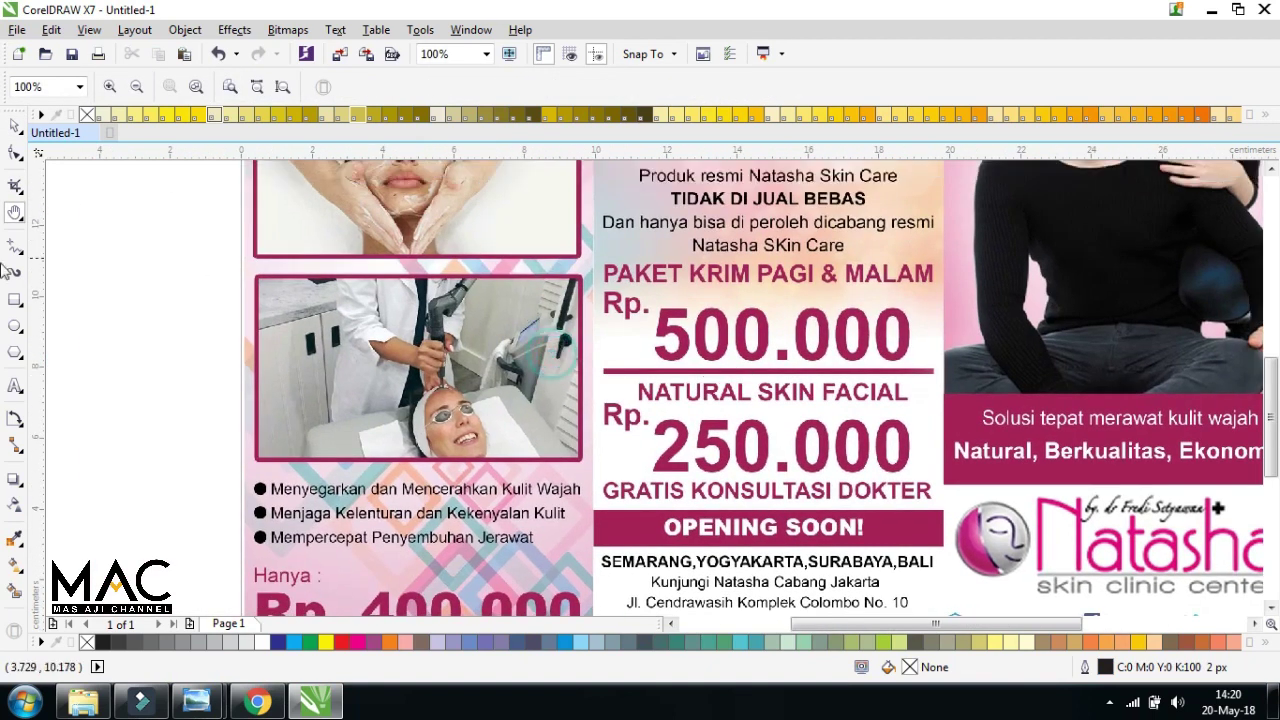
left_click(22, 428)
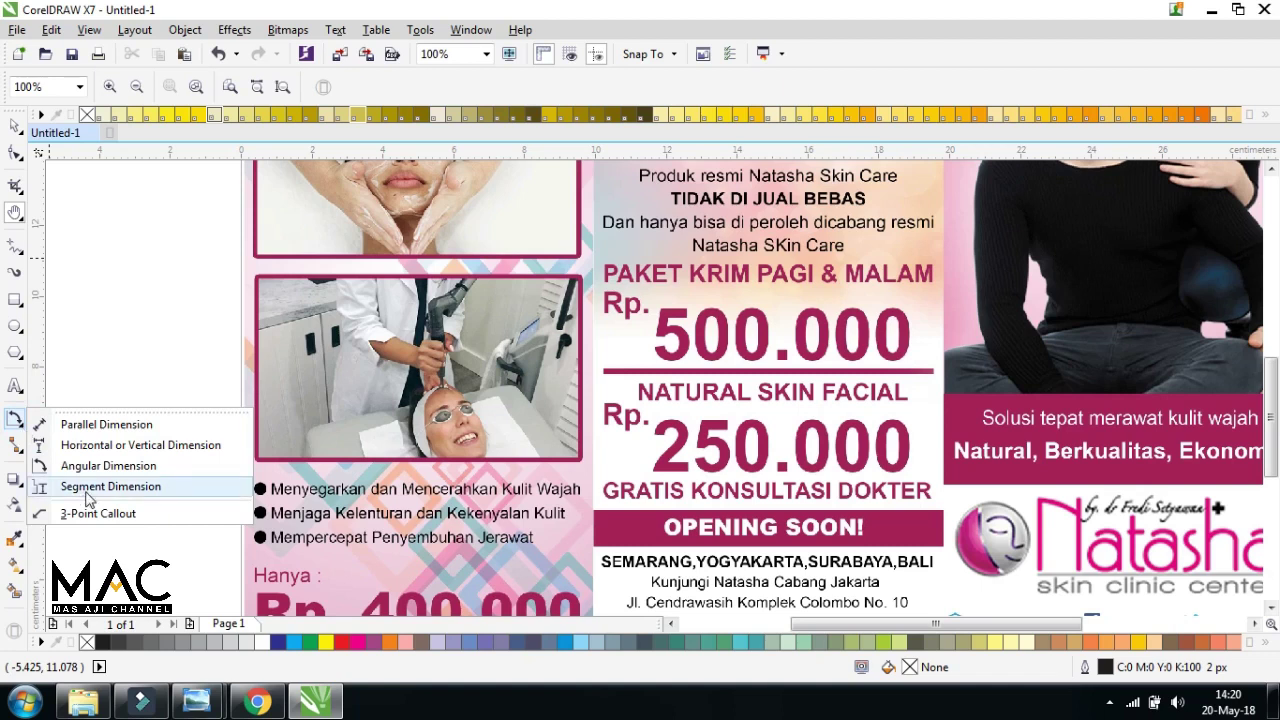
left_click(88, 487)
left_click(14, 125)
left_click(149, 300)
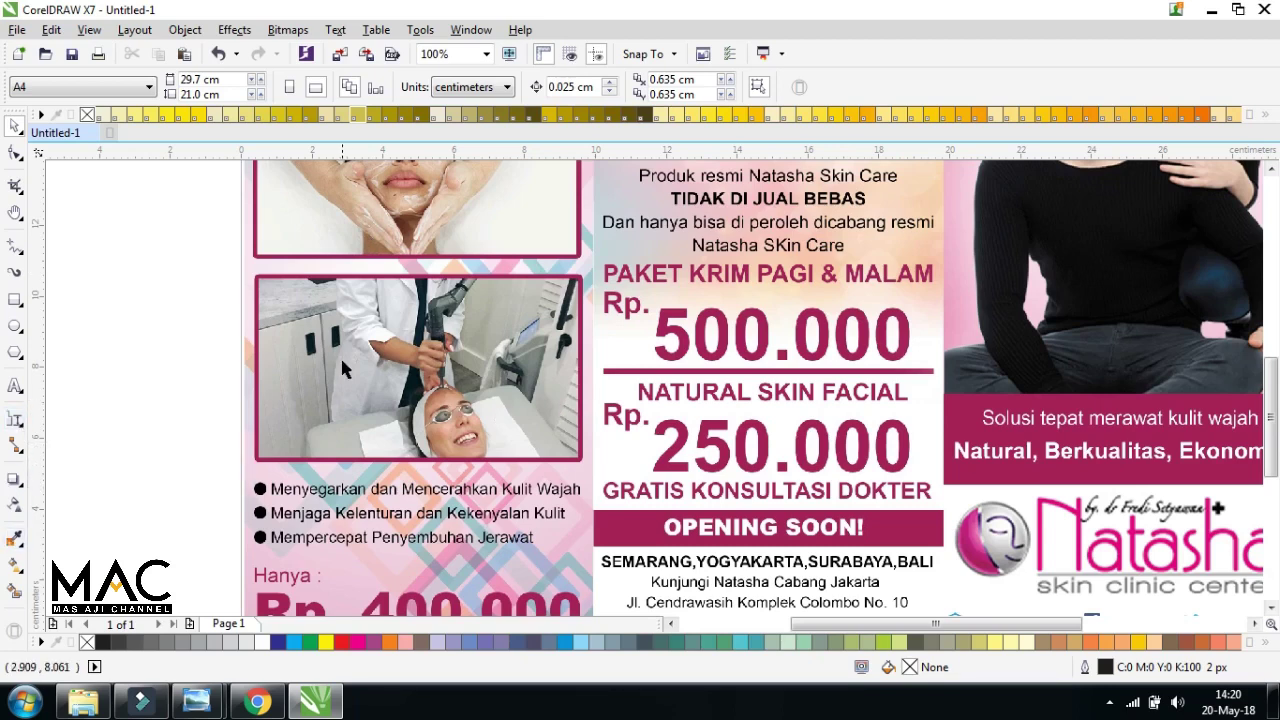
Draw a rectangle about 11.6 cm wide and 6.9 cm high on the empty pasteboard beside the brochure
key("h")
left_click_drag(393, 475, 586, 406)
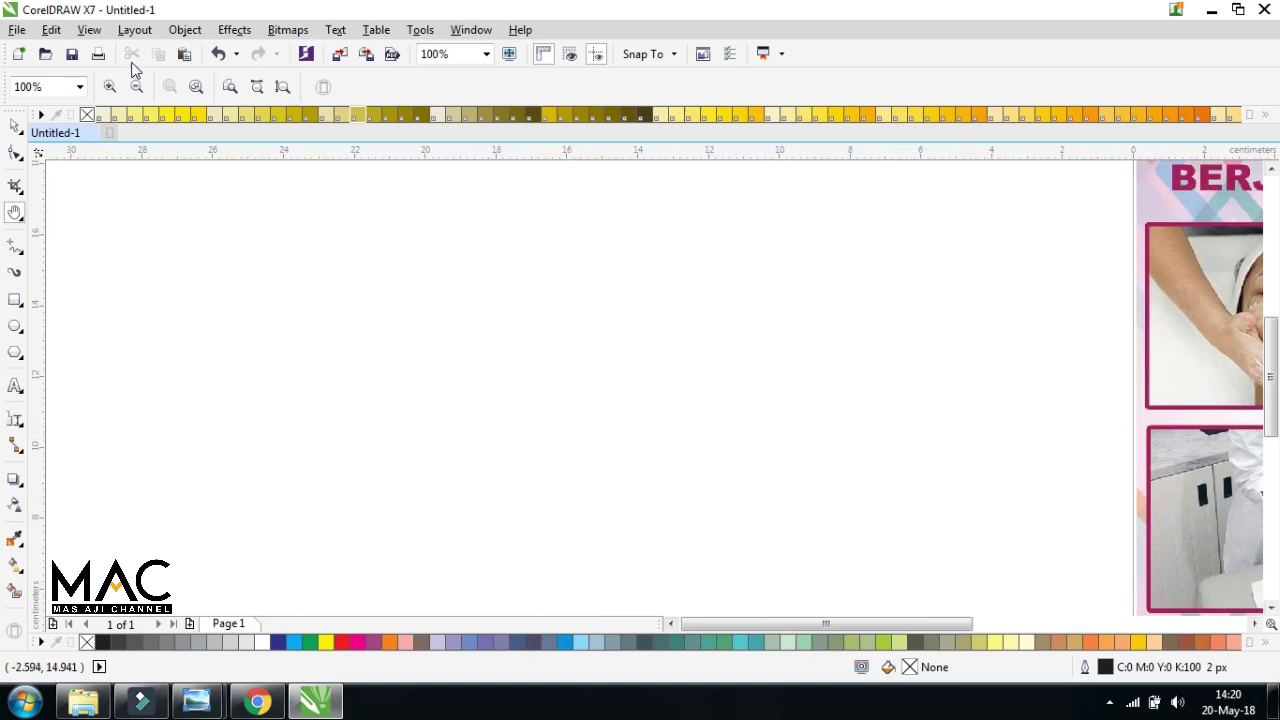
left_click(14, 299)
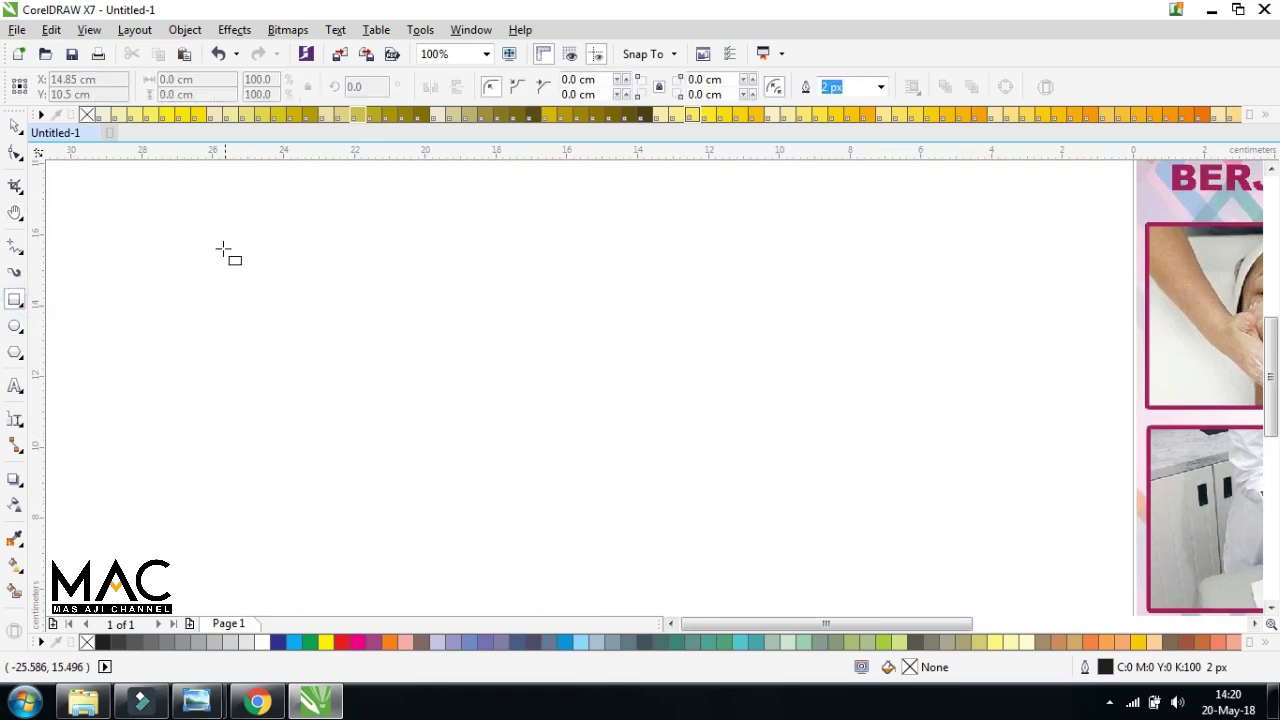
mouse_move(182, 224)
left_mouse_down()
mouse_move(526, 460)
mouse_move(592, 468)
left_mouse_up()
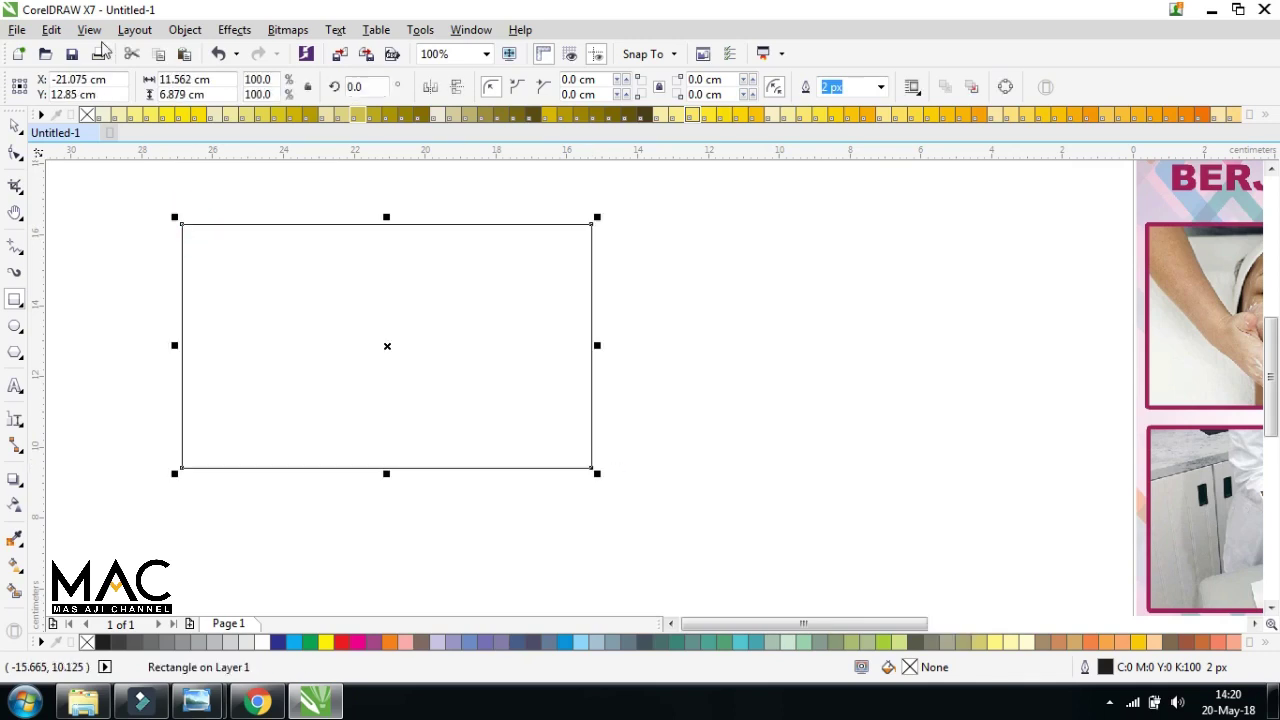
left_click(16, 125)
left_click(102, 194)
Duplicate the rectangle and place the copy diagonally below the original so that it overlaps the original's lower corner
left_click(380, 289)
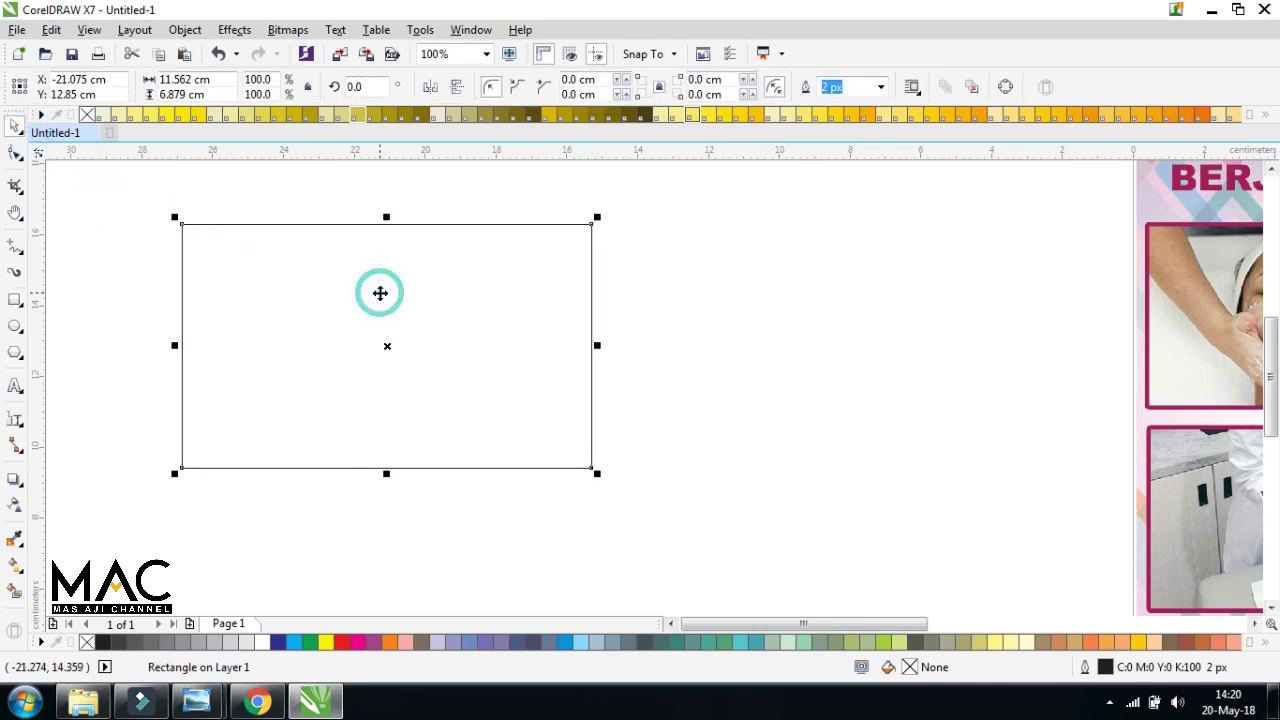
key("ctrl+d")
left_click_drag(523, 381, 776, 521)
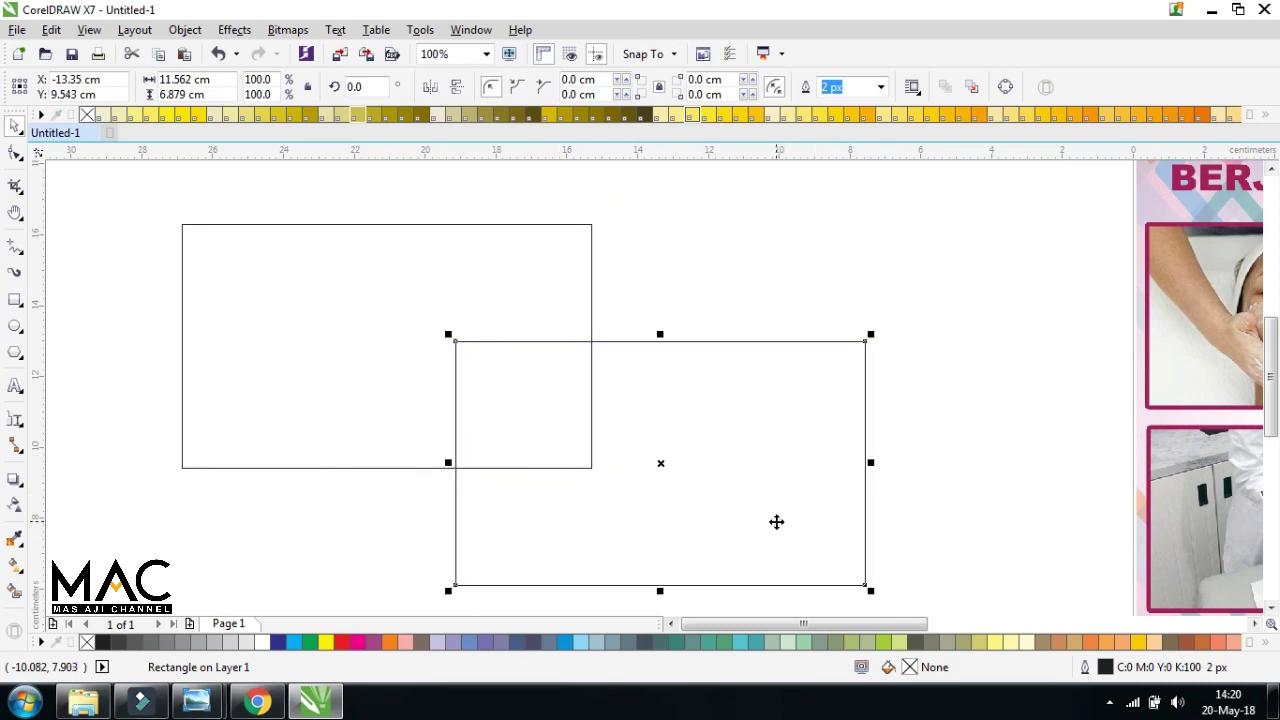
left_click(758, 250)
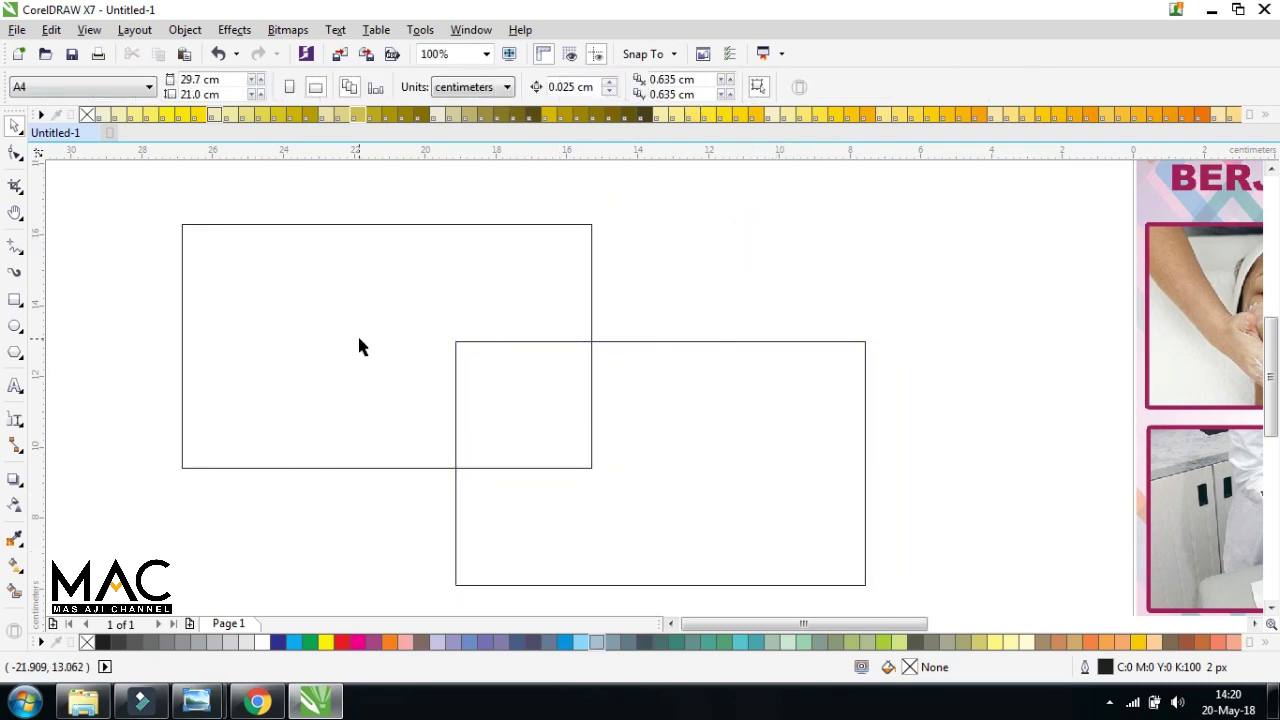
left_click(743, 468)
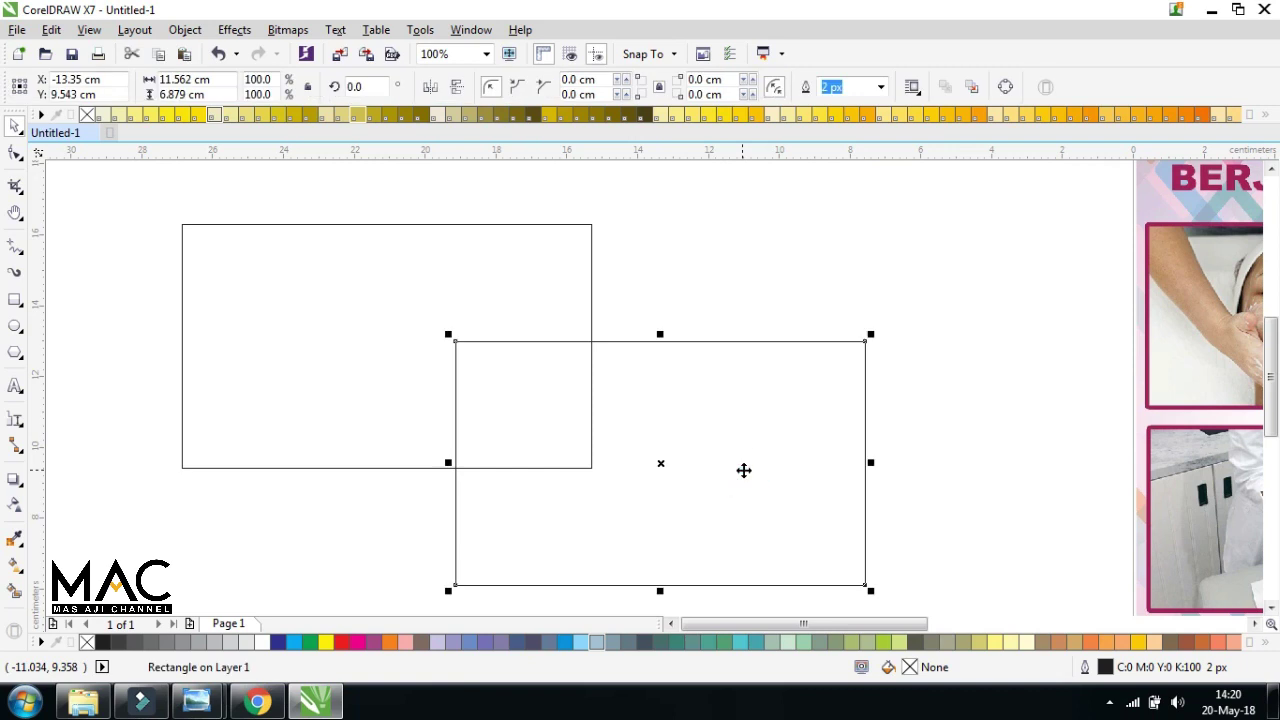
Weld the two overlapping rectangles into a single stepped outline
left_click(298, 281, "shift")
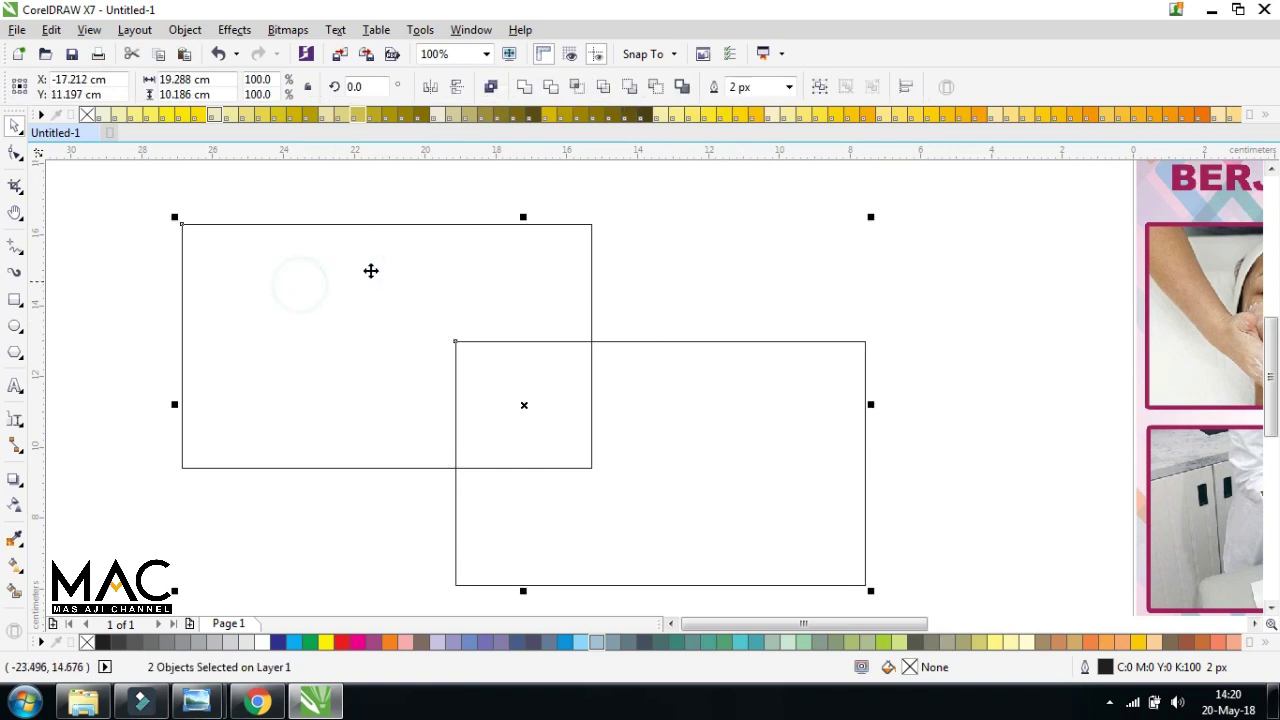
left_click(523, 88)
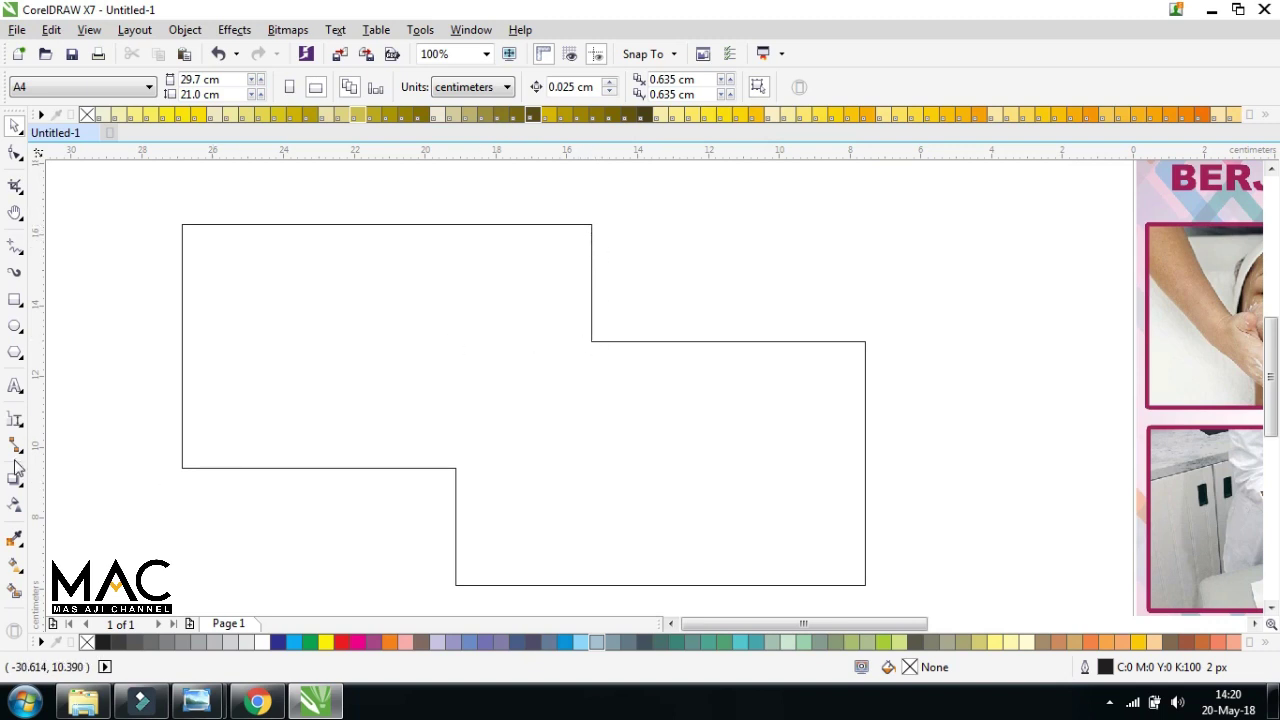
Add a Segment Dimension to the short vertical edge at the outline's upper step, placing it outside the shape
left_click(20, 430)
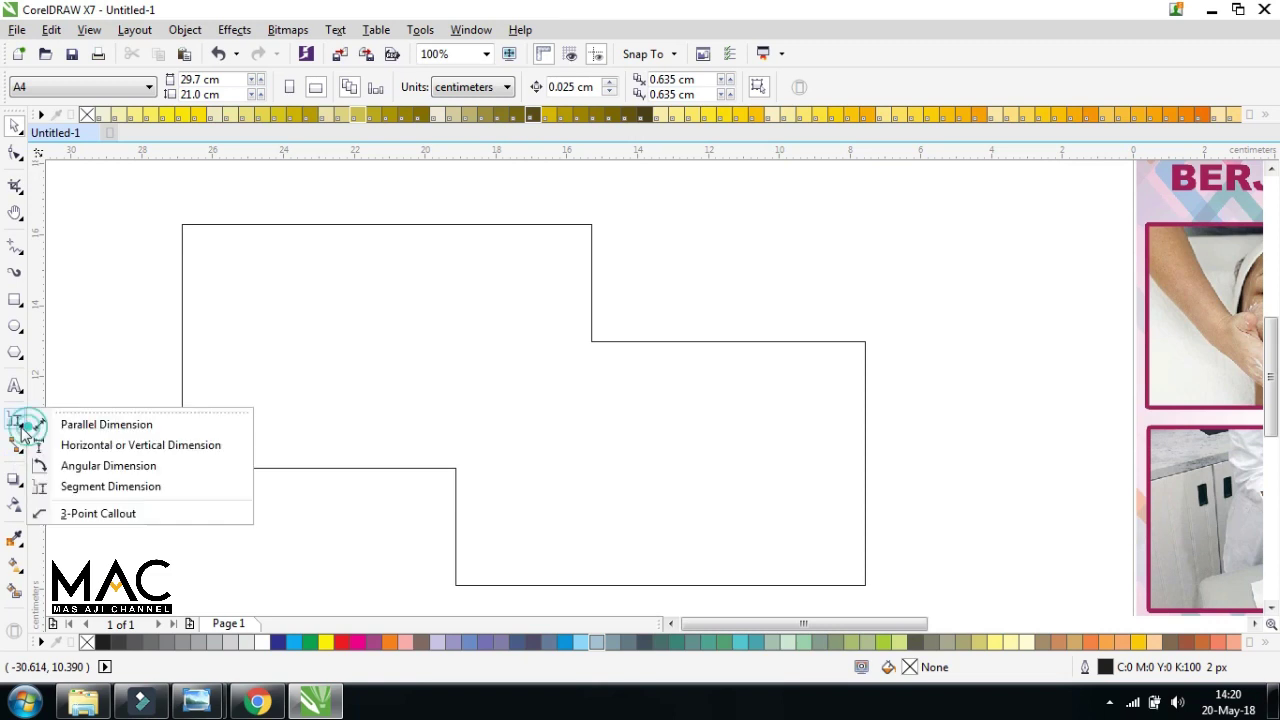
left_click(110, 486)
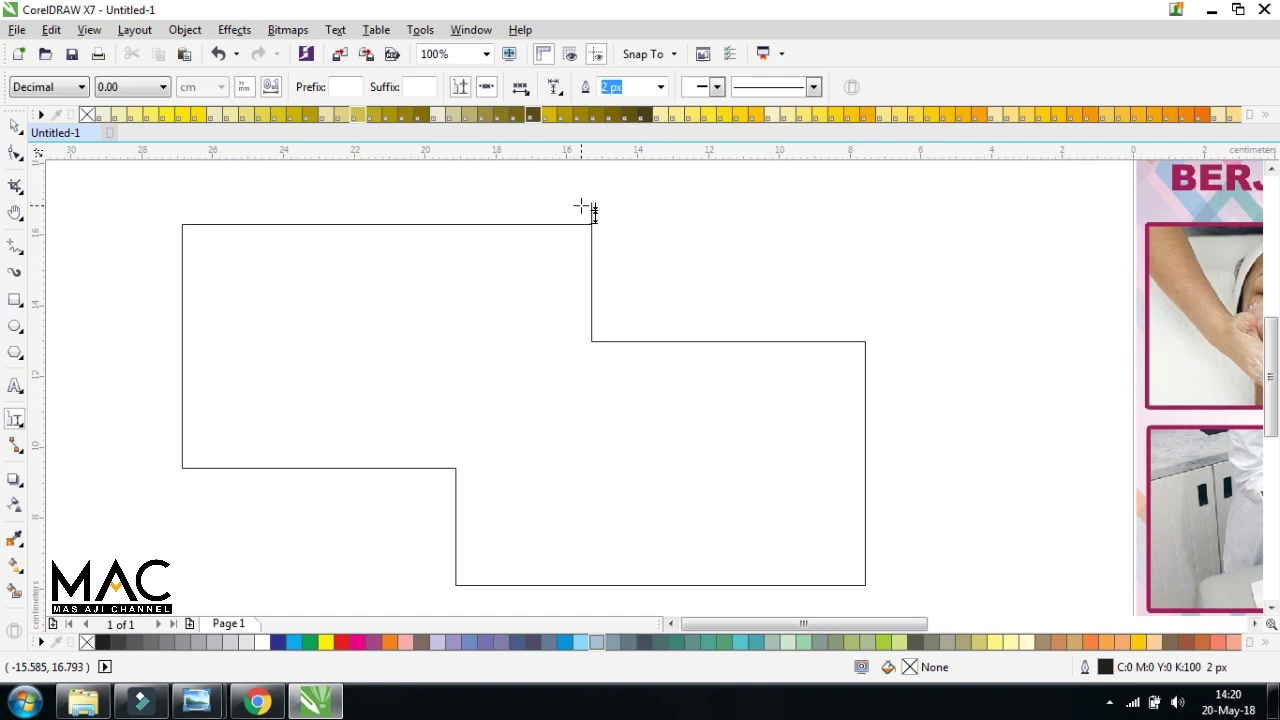
left_click_drag(560, 205, 716, 354)
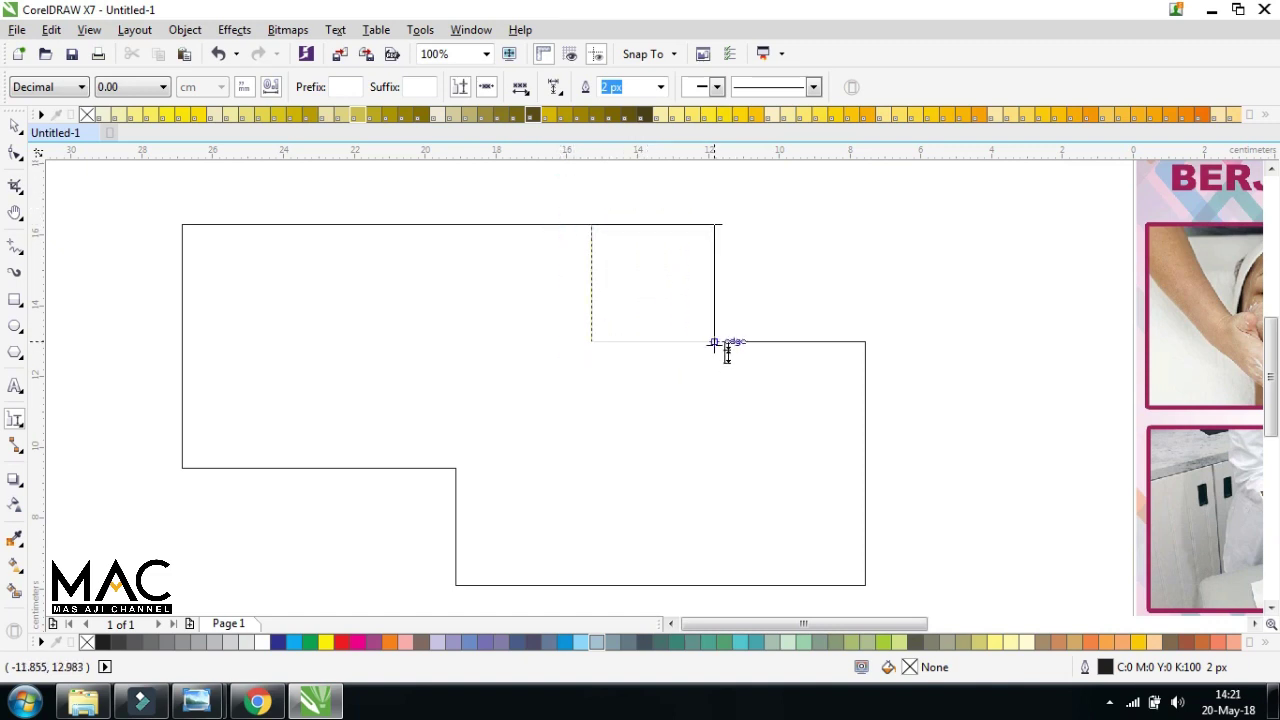
left_click(715, 338)
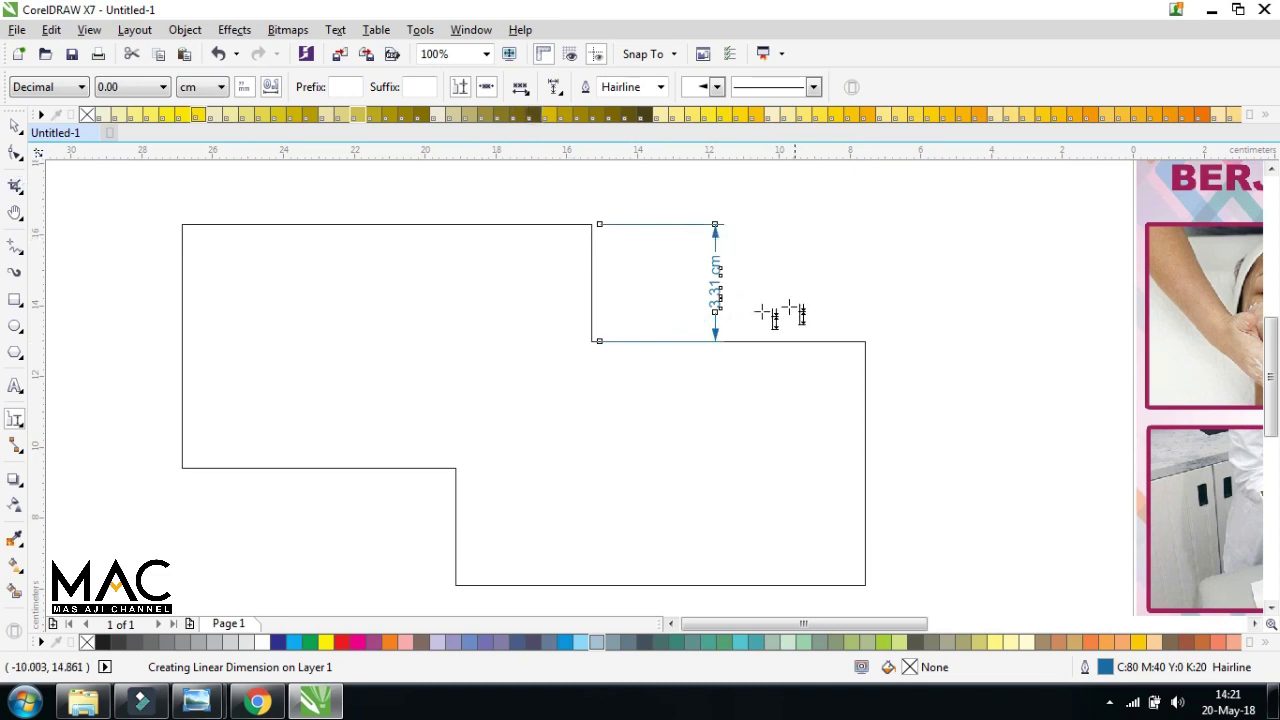
left_click(15, 128)
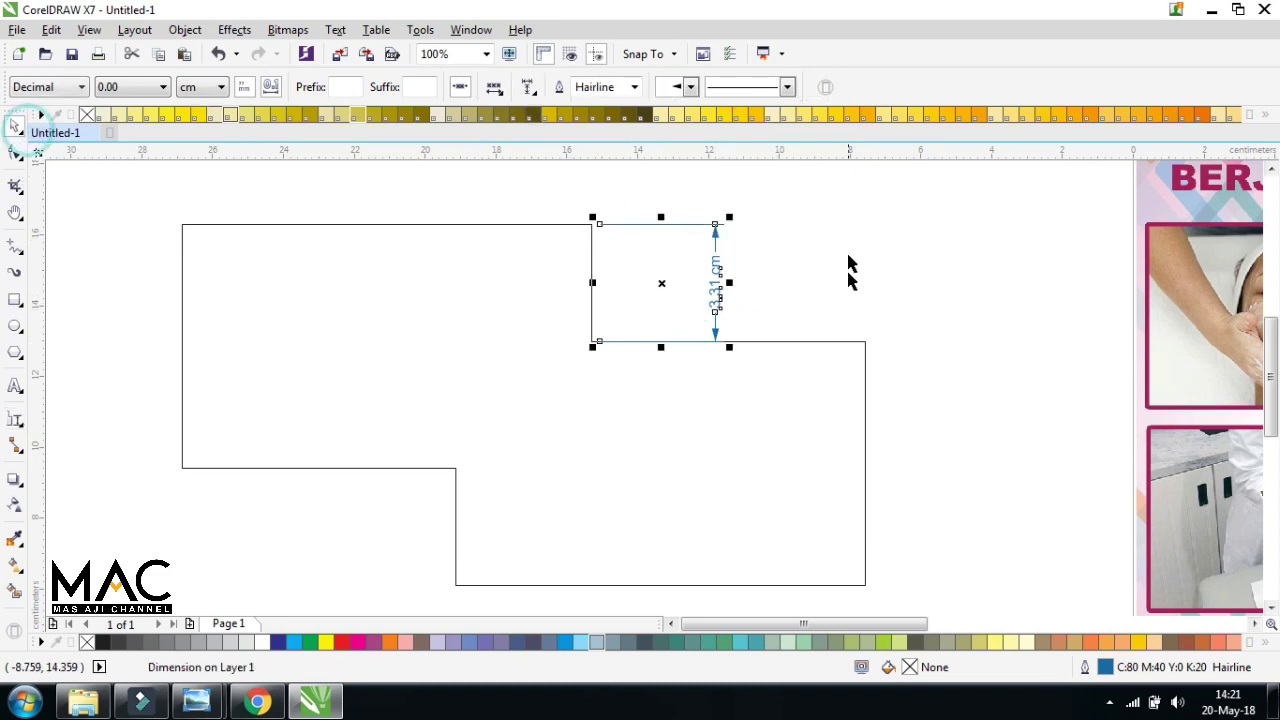
left_click(846, 254)
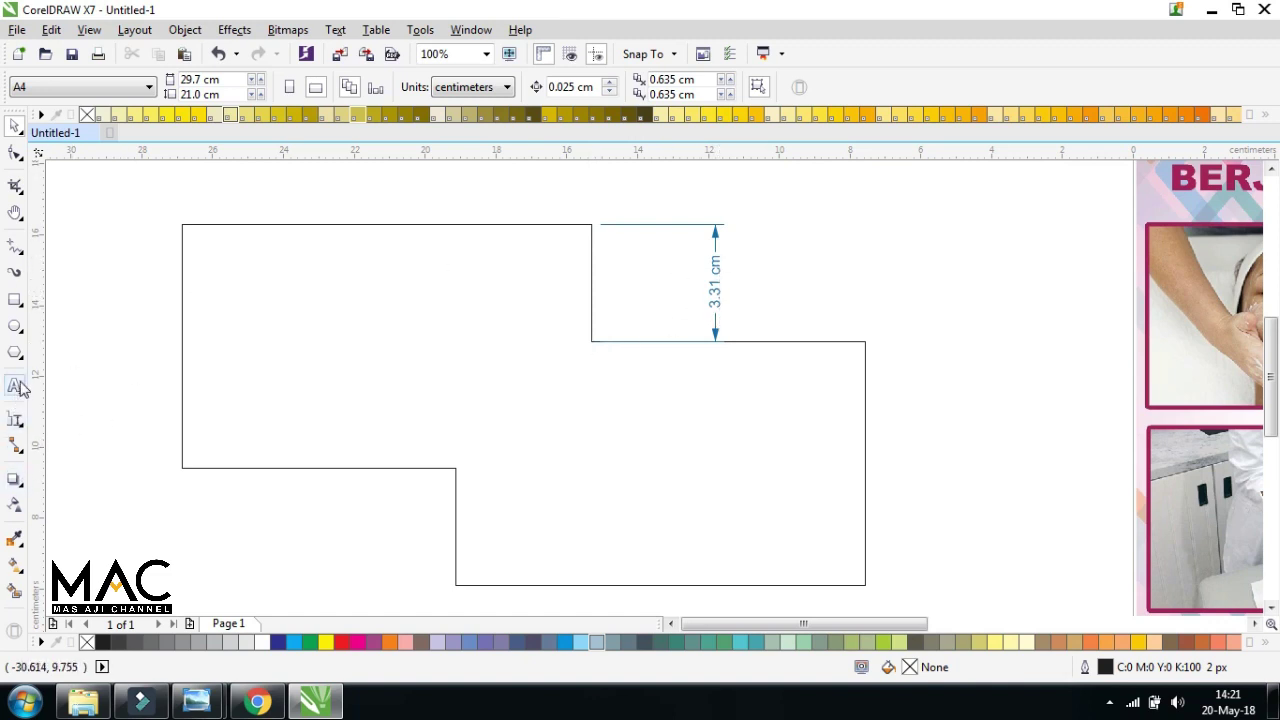
Add Segment Dimensions to the outline's short vertical edge at the lower step and its long right vertical edge
left_click(16, 421)
left_click_drag(369, 467, 457, 592)
left_click(352, 576)
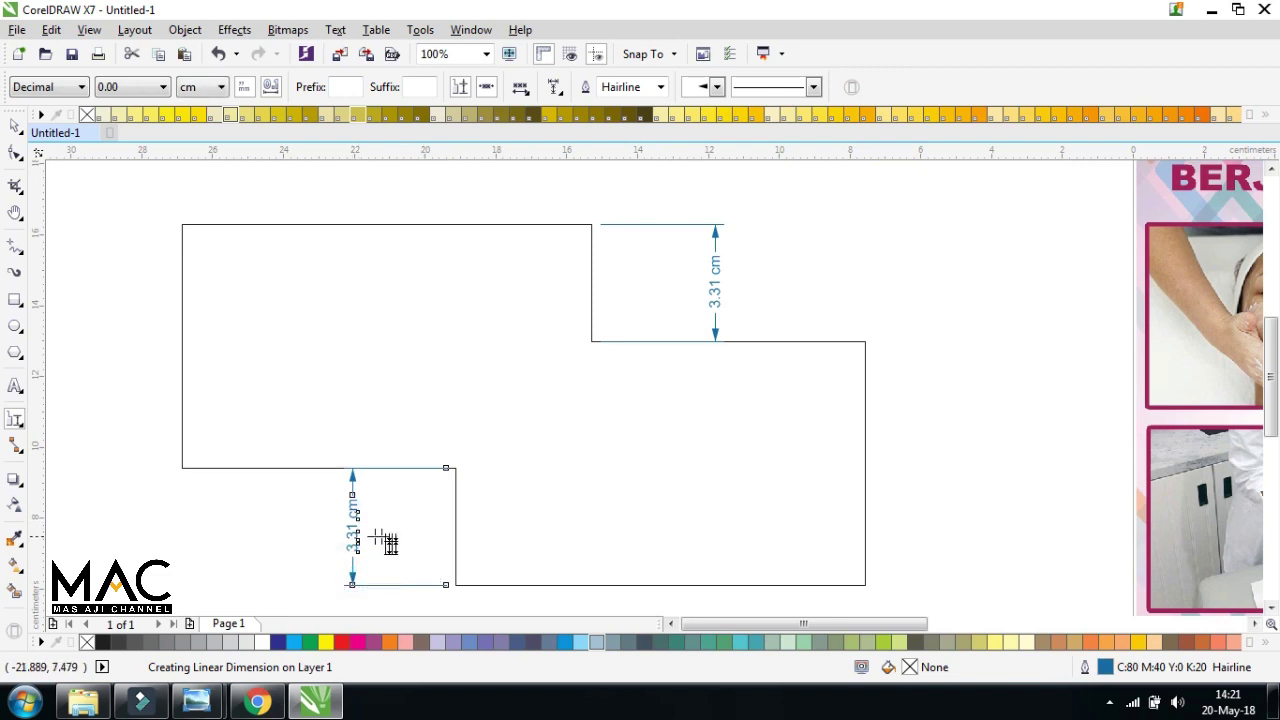
left_click_drag(847, 341, 932, 509)
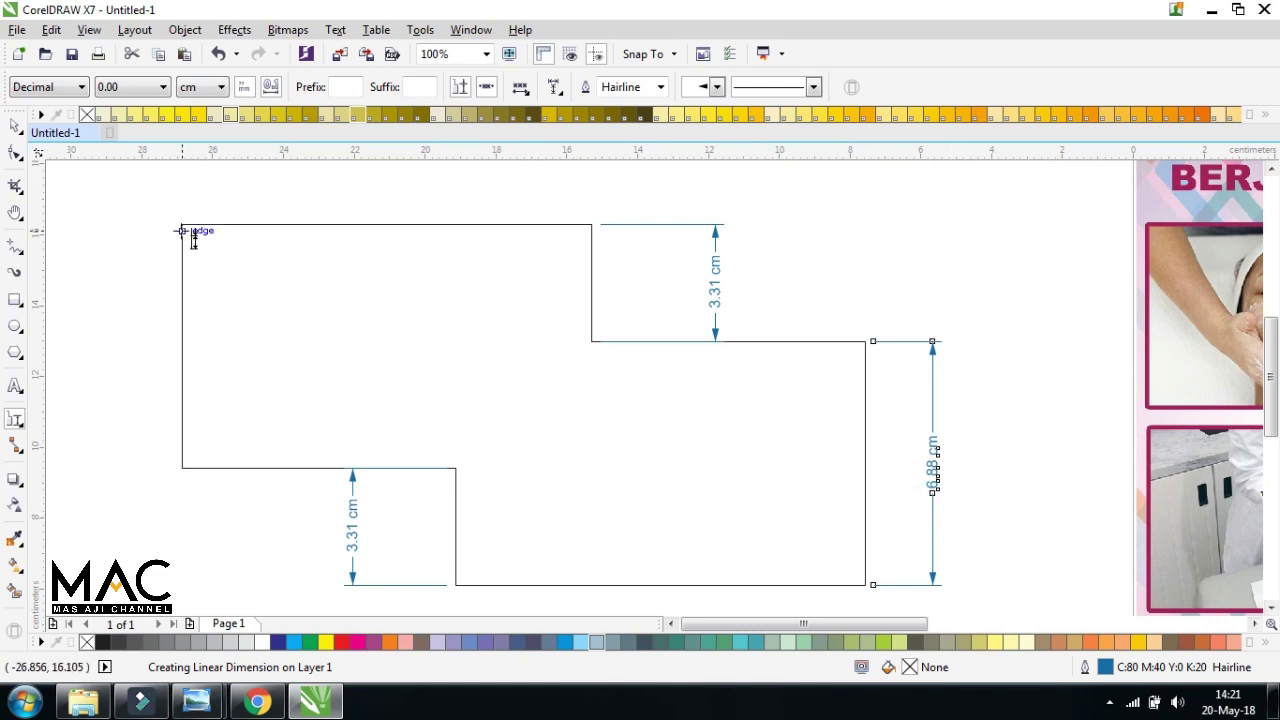
left_click_drag(181, 224, 180, 471)
key("Escape")
left_click_drag(183, 278, 180, 470)
key("Escape")
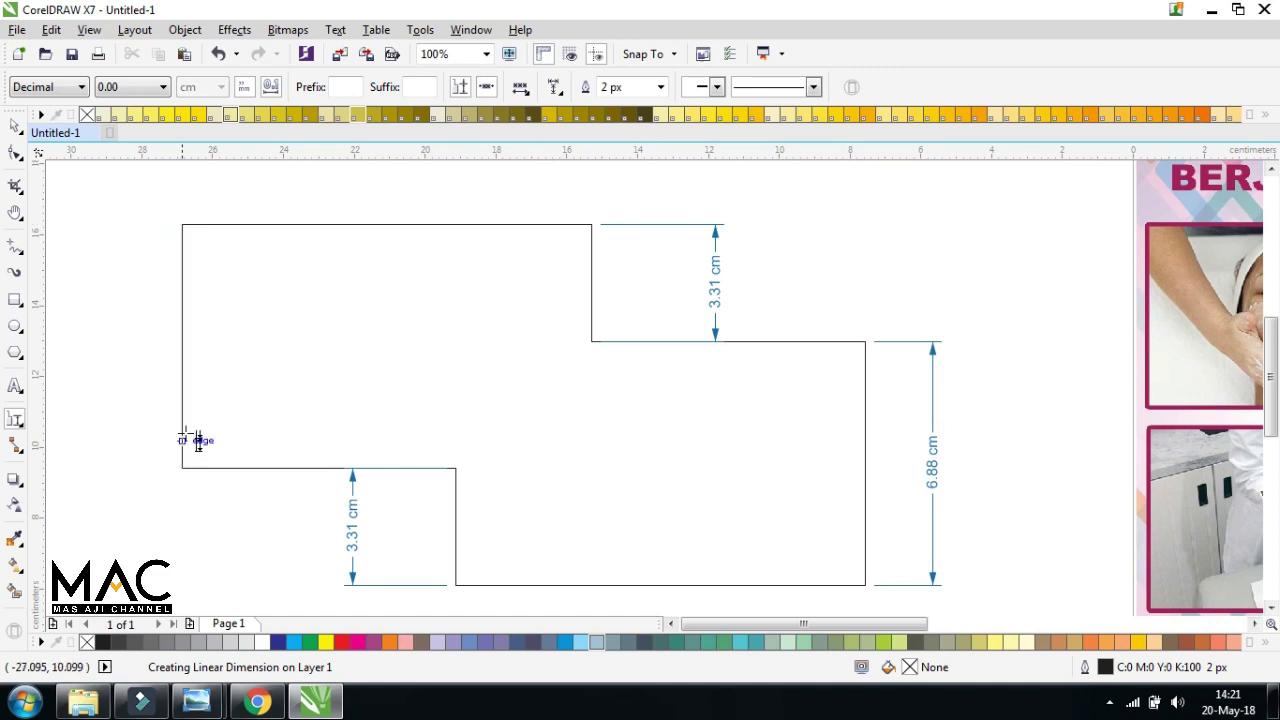
left_click_drag(187, 290, 257, 466)
key("Escape")
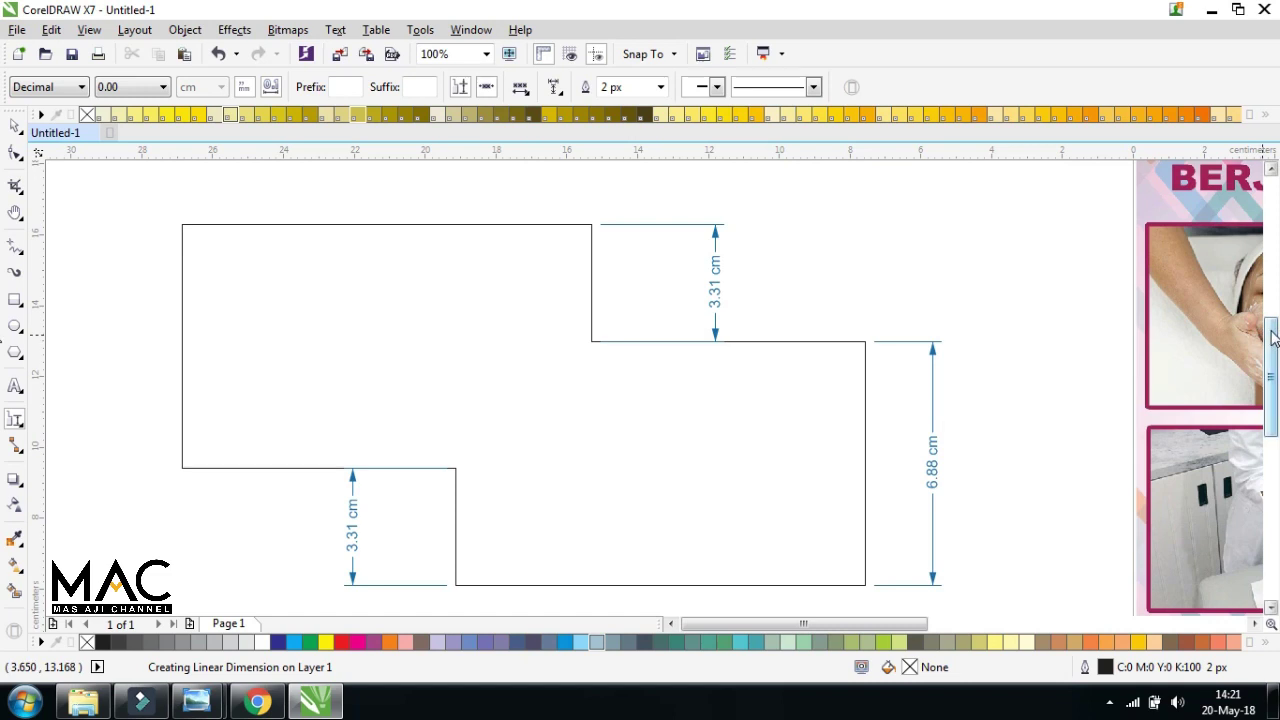
Add a Segment Dimension to the outline's long left vertical edge, placing it outside the shape
scroll(1272, 340, "down", 3)
scroll(458, 321, "down", 2)
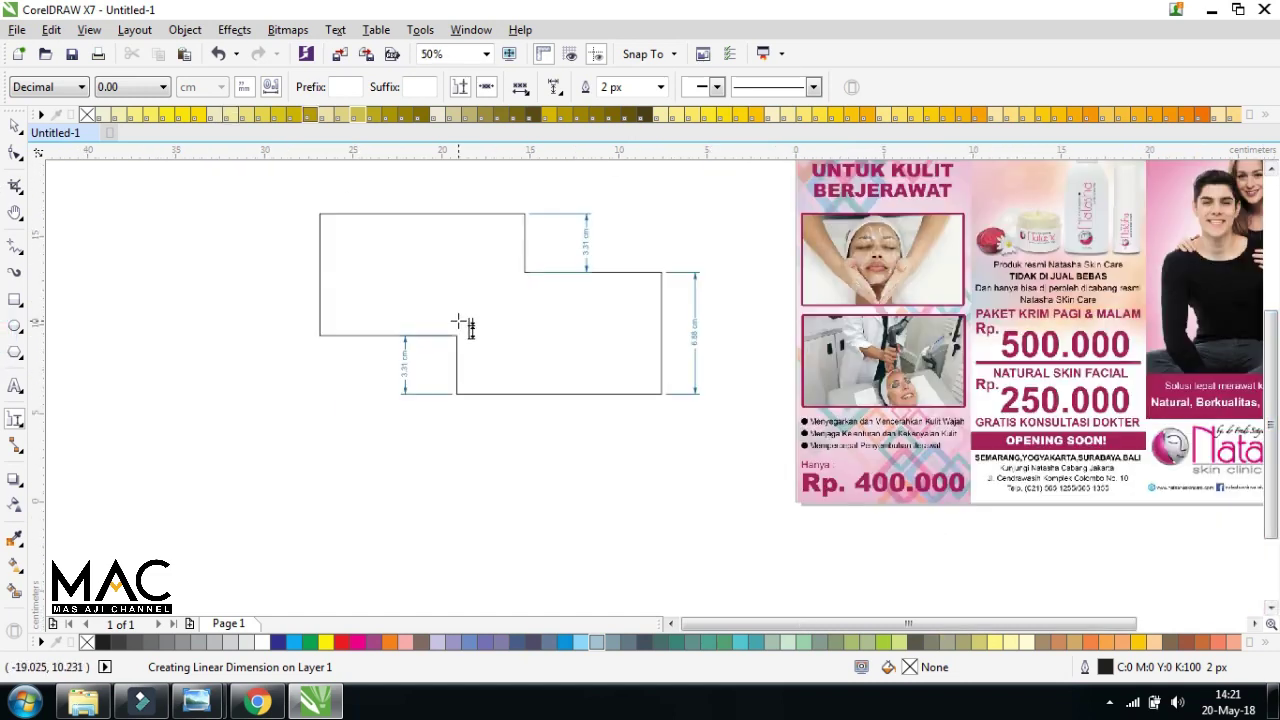
scroll(540, 287, "up", 2)
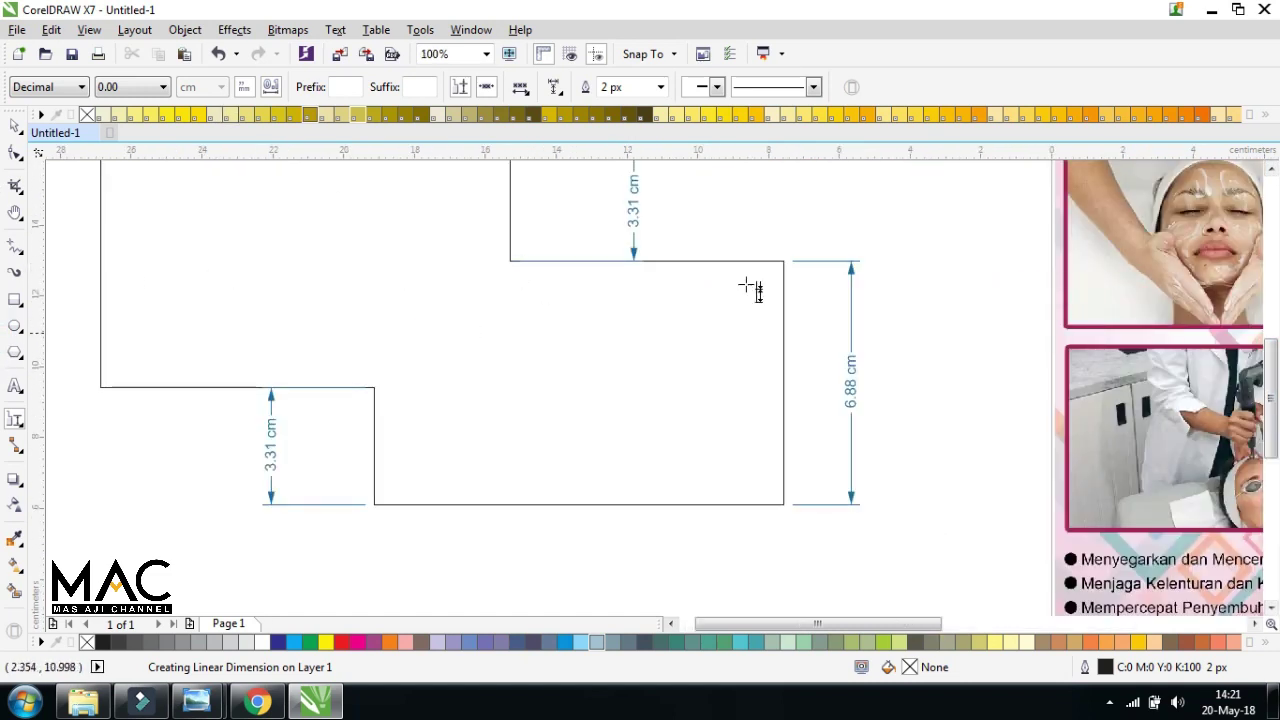
left_click_drag(908, 623, 894, 623)
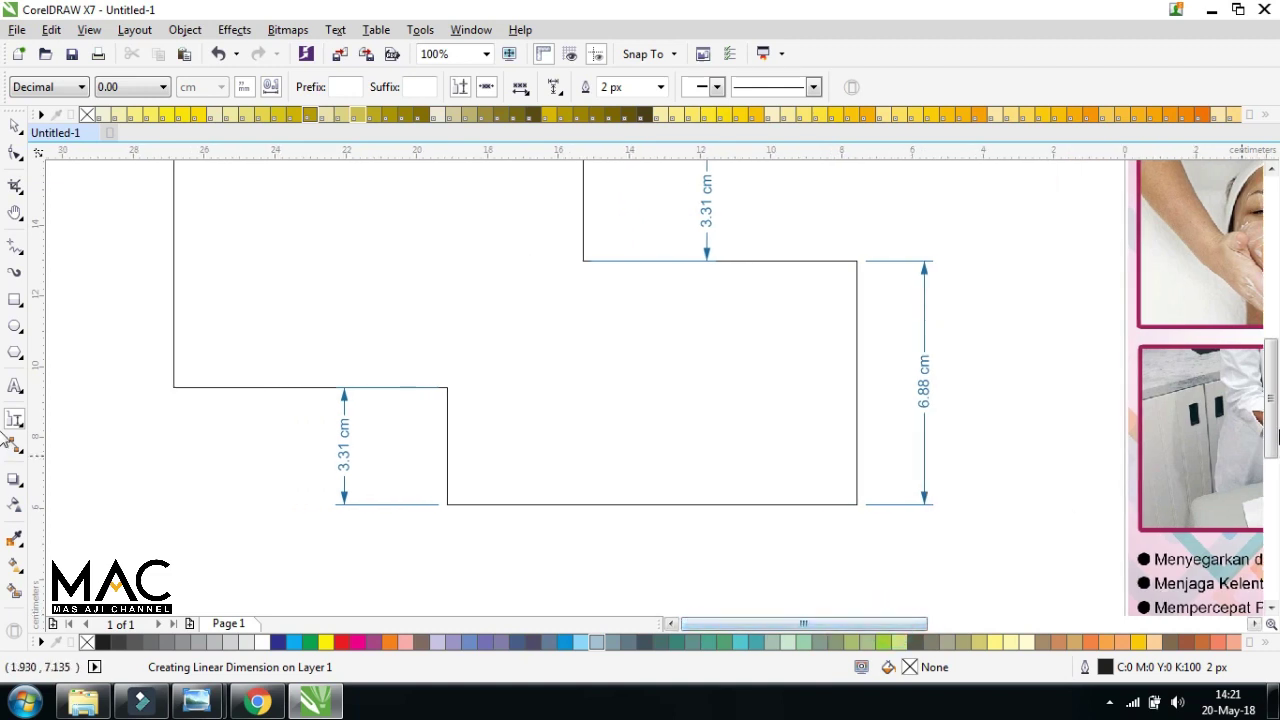
left_click_drag(1275, 432, 1275, 412)
left_click_drag(174, 207, 174, 450)
left_click(129, 425)
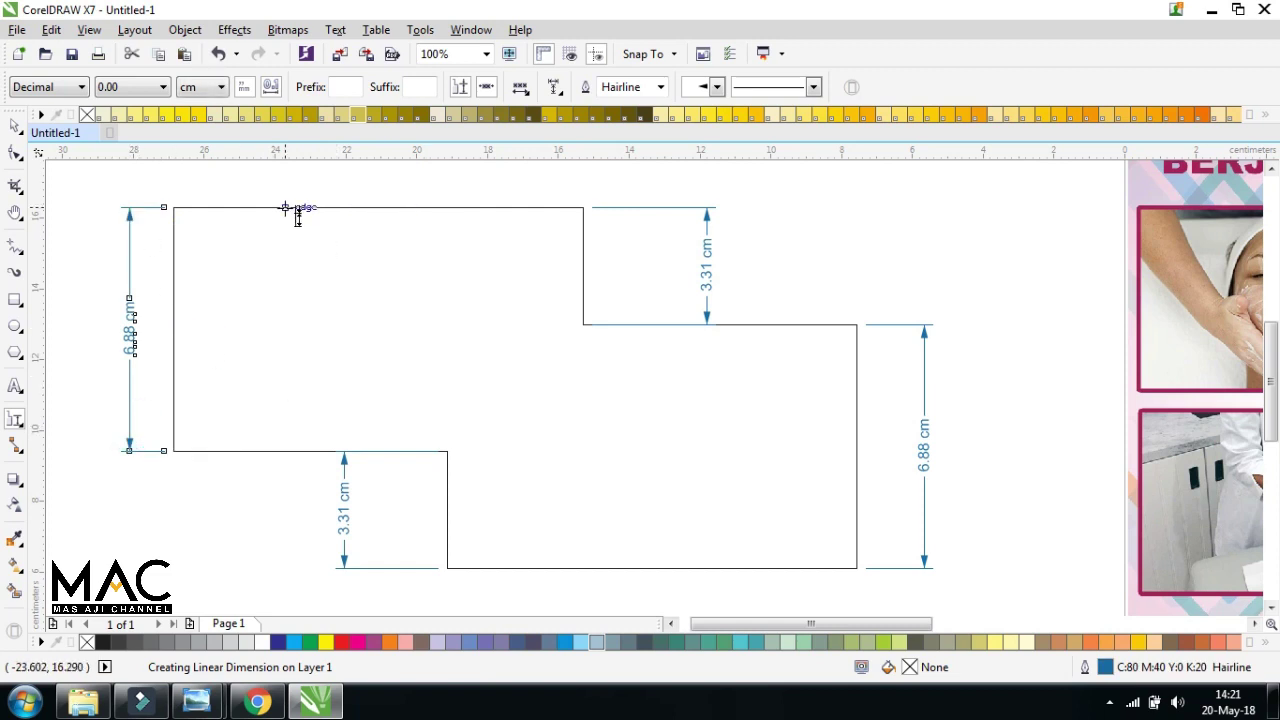
Delete the dimensions on the outline's left vertical edge and its upper step edge
left_click(15, 126)
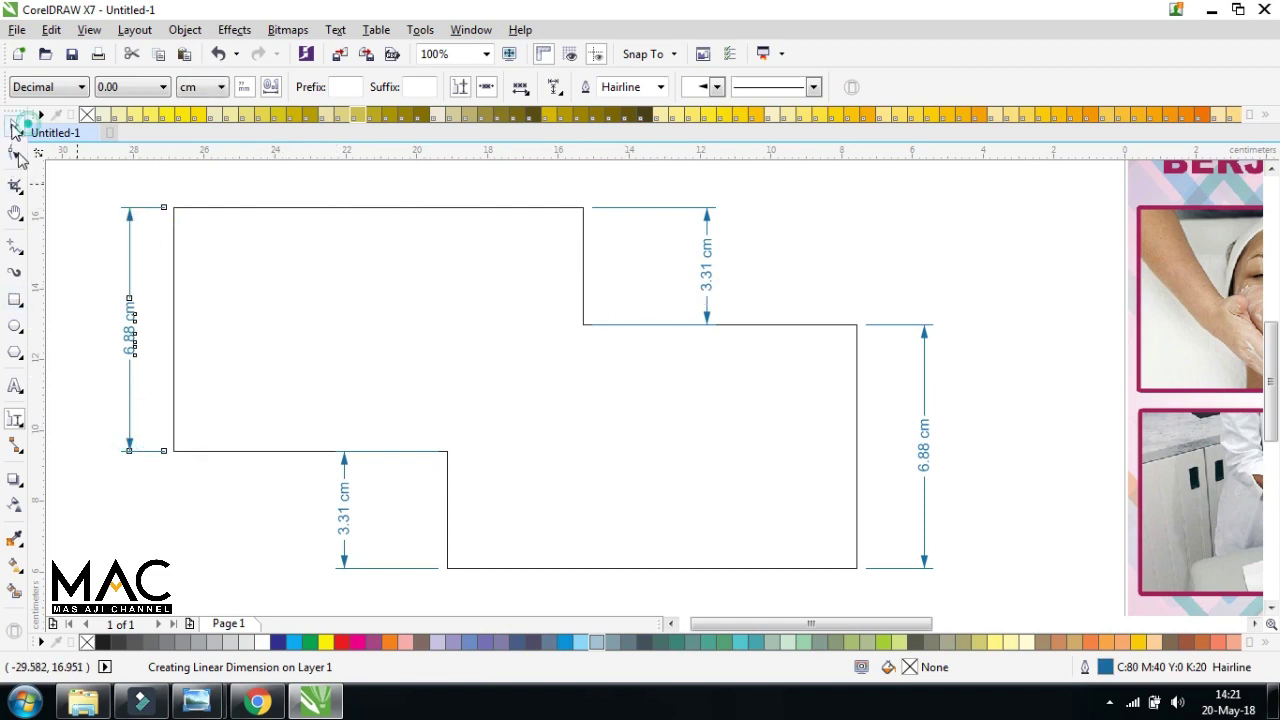
left_click(128, 213)
key("Delete")
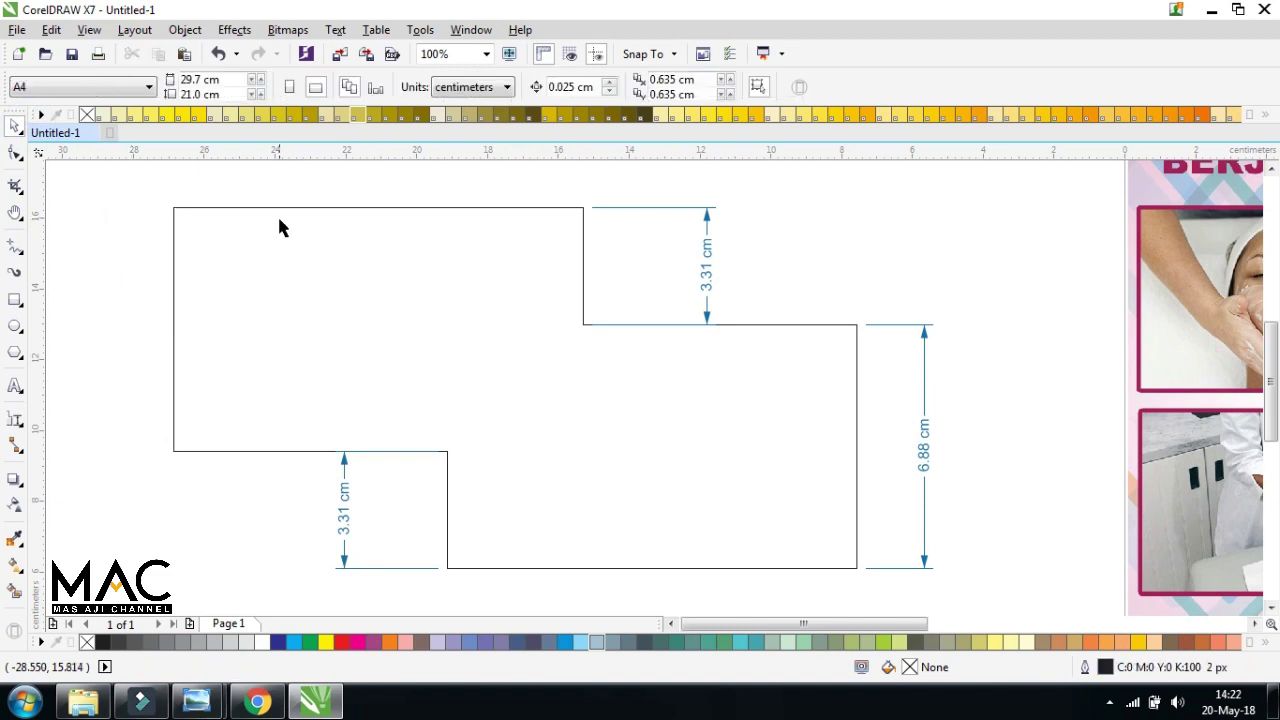
left_click(679, 217)
key("Delete")
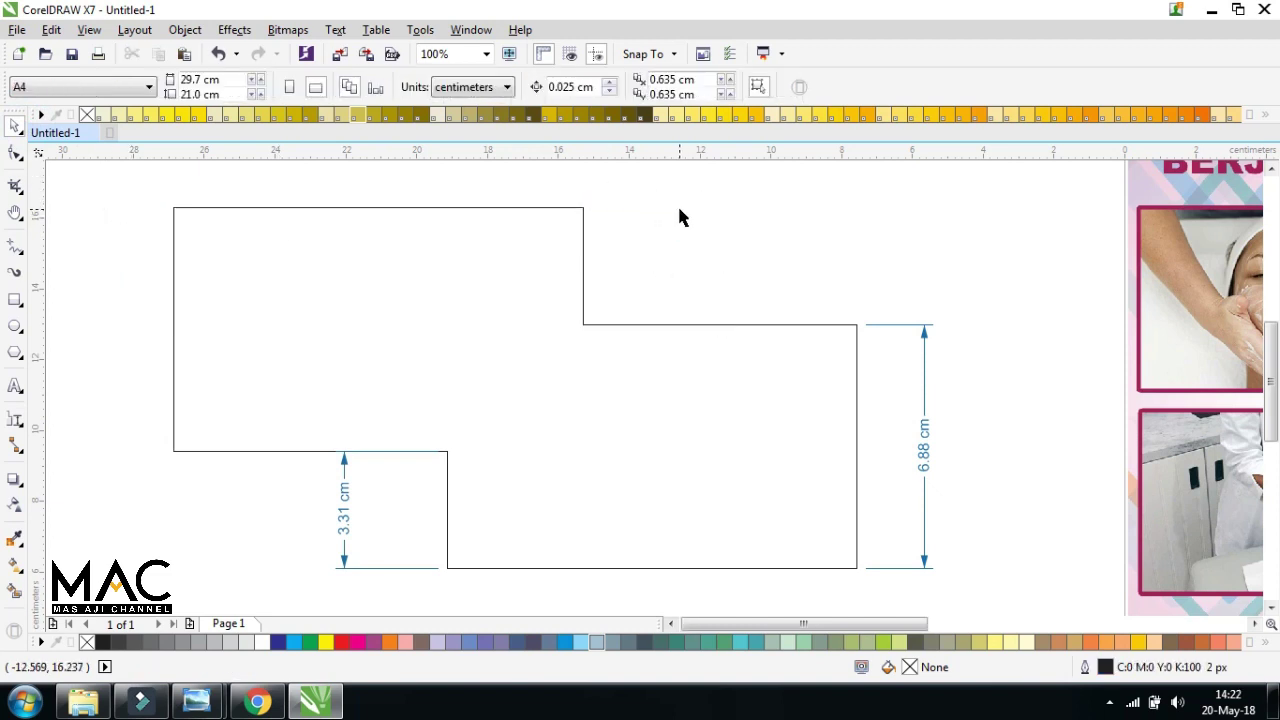
Dimension the upper step edge and the left vertical edge with Segment Dimension by enclosing each edge's end nodes
left_click(18, 422)
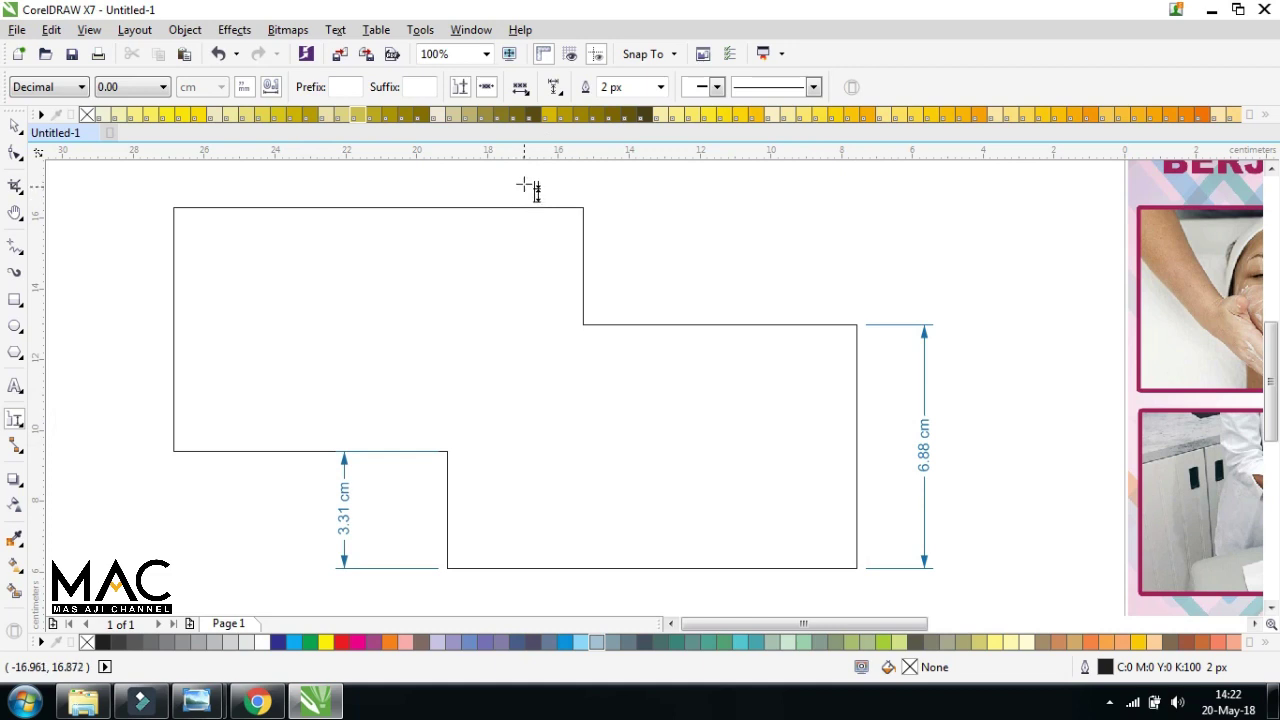
left_click_drag(529, 181, 680, 345)
left_click(692, 287)
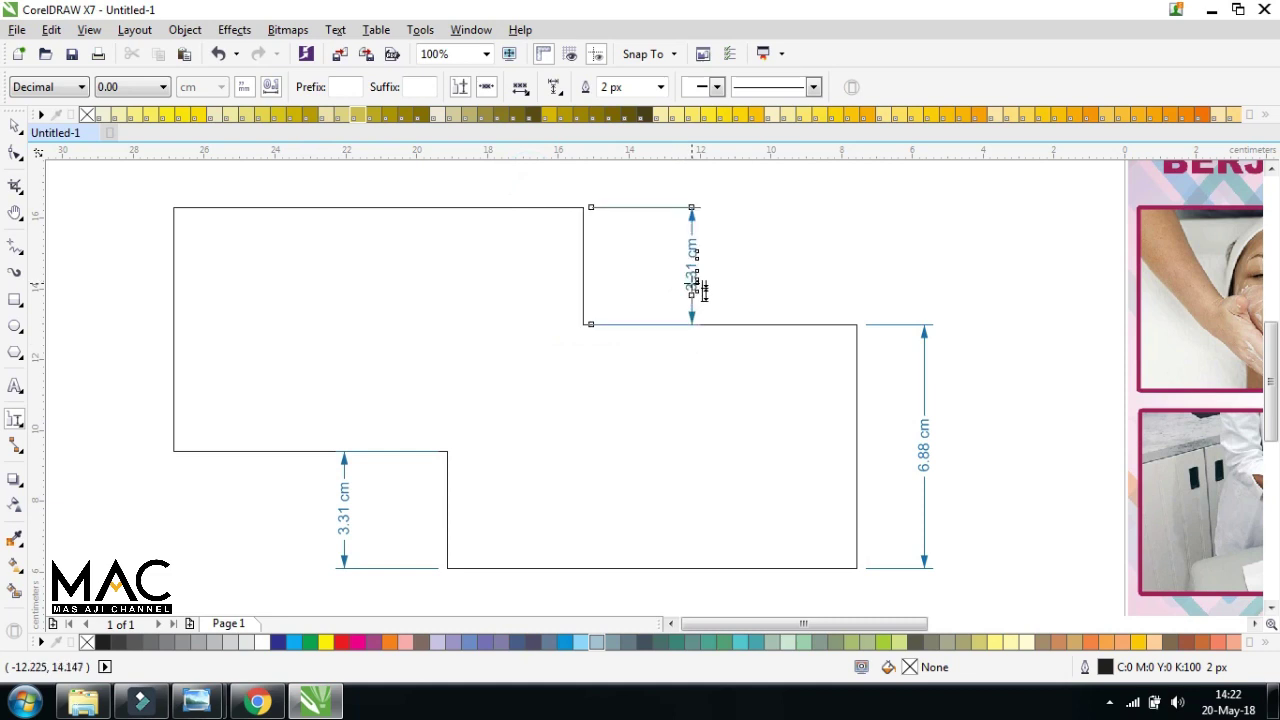
left_click_drag(126, 188, 257, 491)
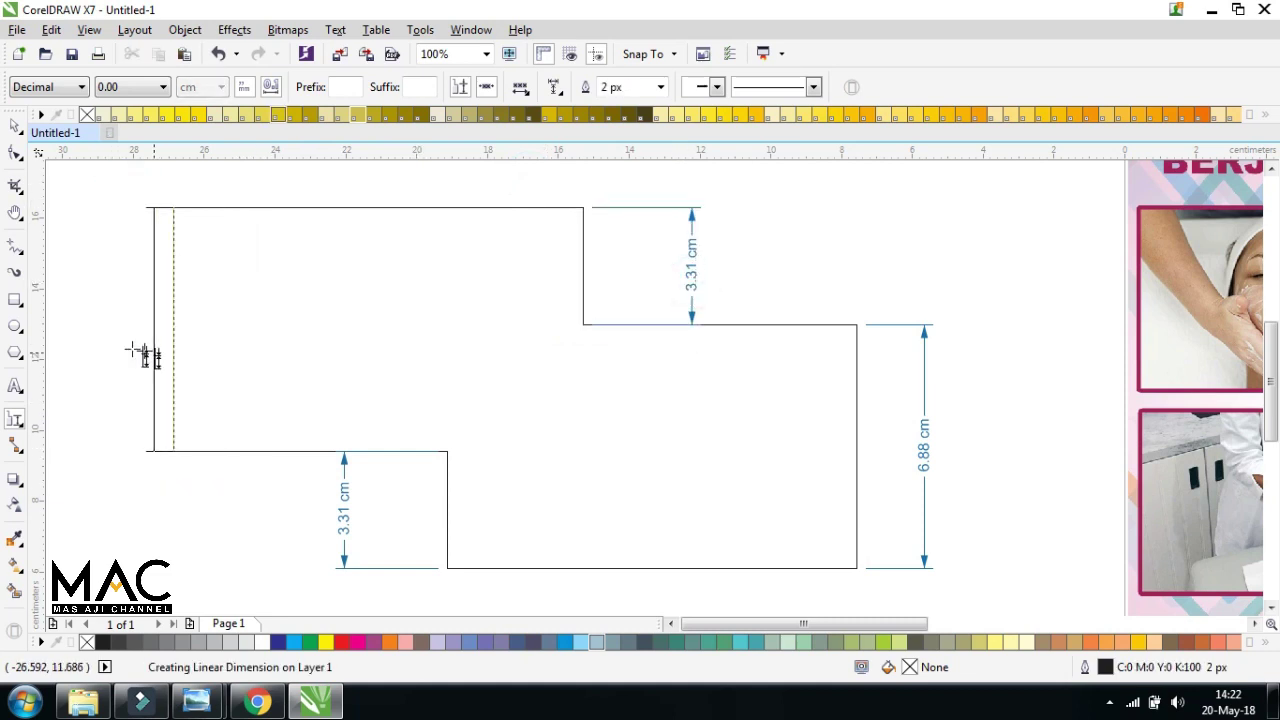
left_click(112, 345)
Try to add a Segment Dimension to the left side of the brochure's face photo
scroll(571, 371, "down", 2)
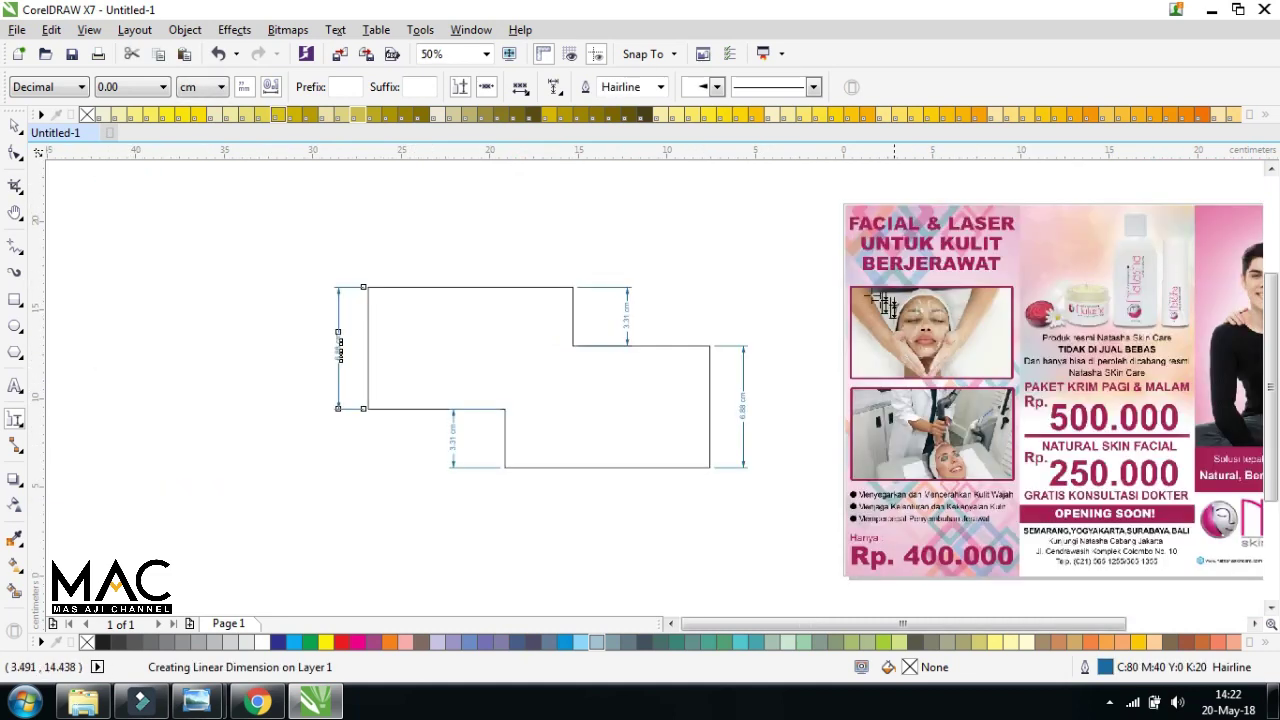
scroll(886, 303, "up", 2)
left_click_drag(794, 268, 910, 490)
left_click_drag(790, 265, 920, 482)
left_click_drag(789, 266, 920, 485)
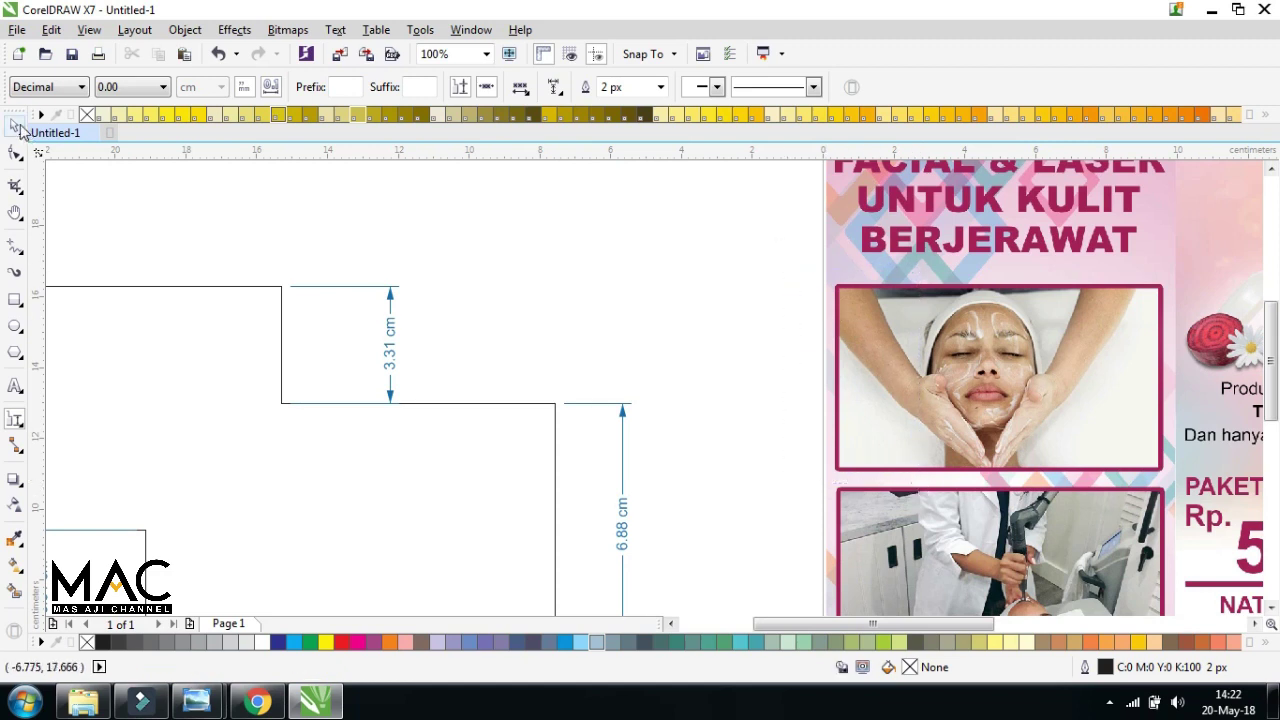
left_click(15, 125)
Draw a rectangle about 9.1 cm wide and 5.2 cm high over the face photo's frame, and segment-dimension its left edge
left_click(17, 300)
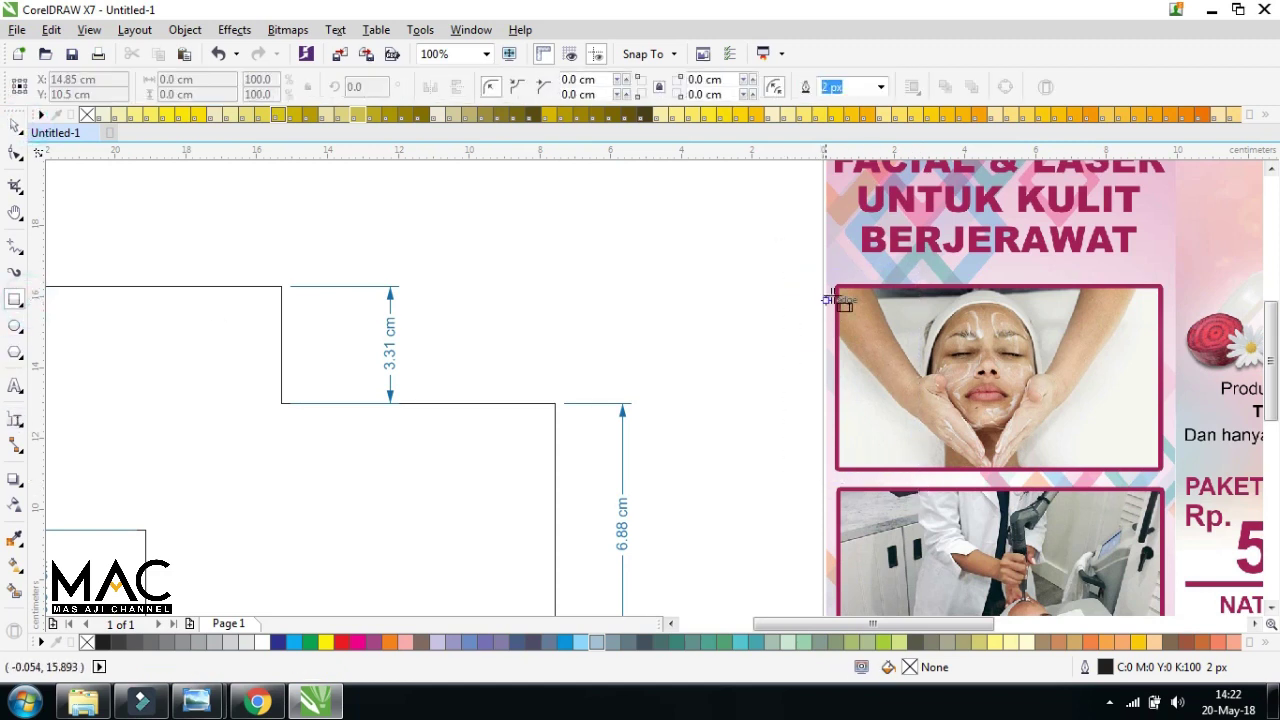
left_click_drag(836, 286, 1161, 469)
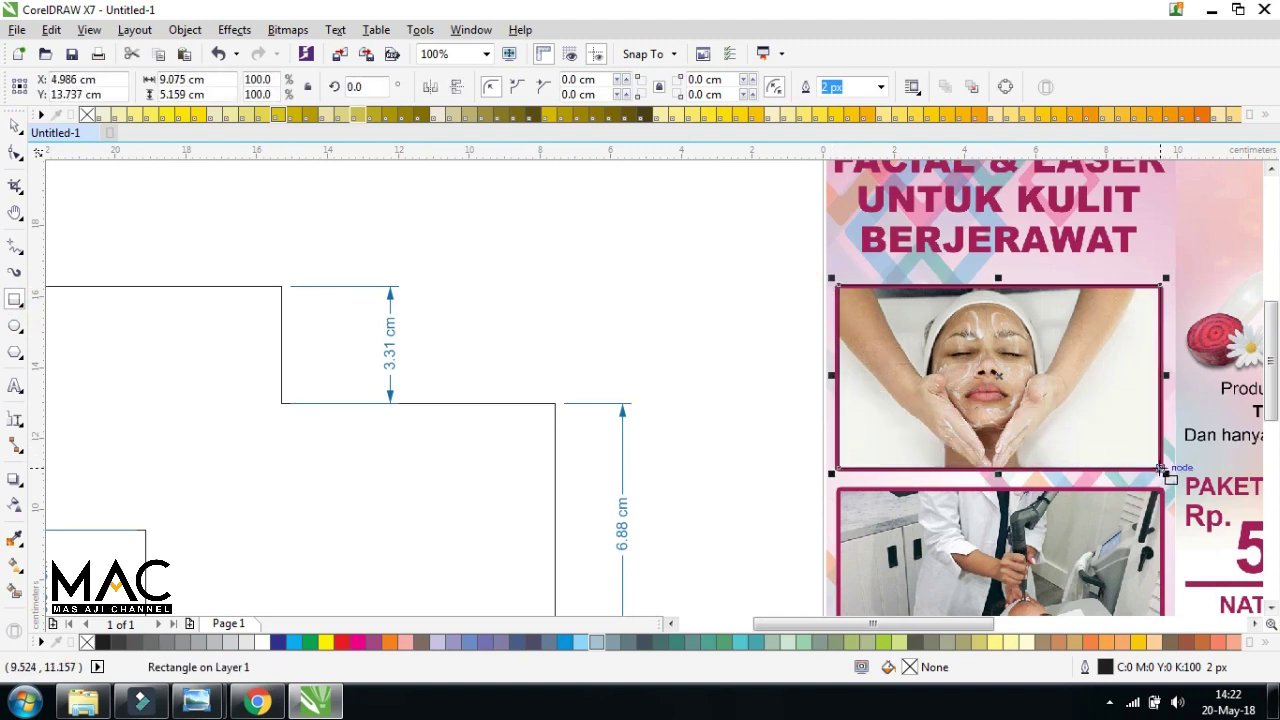
left_click(14, 422)
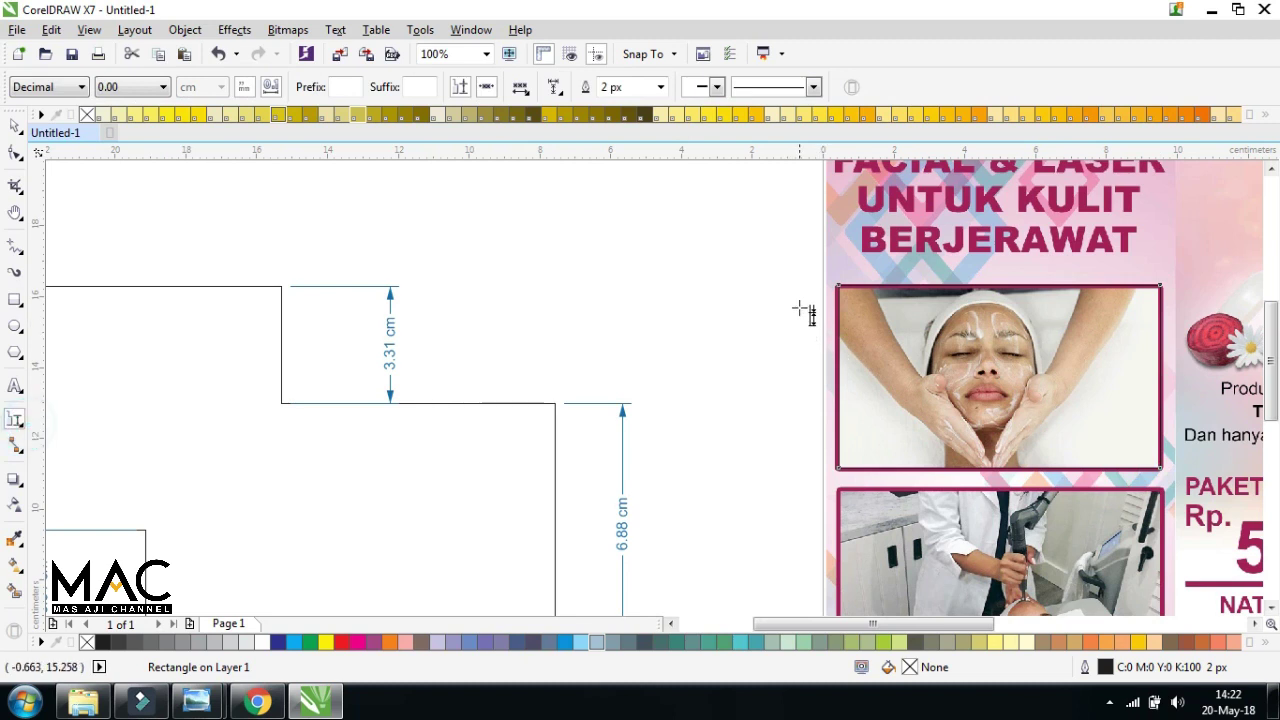
left_click_drag(797, 267, 916, 500)
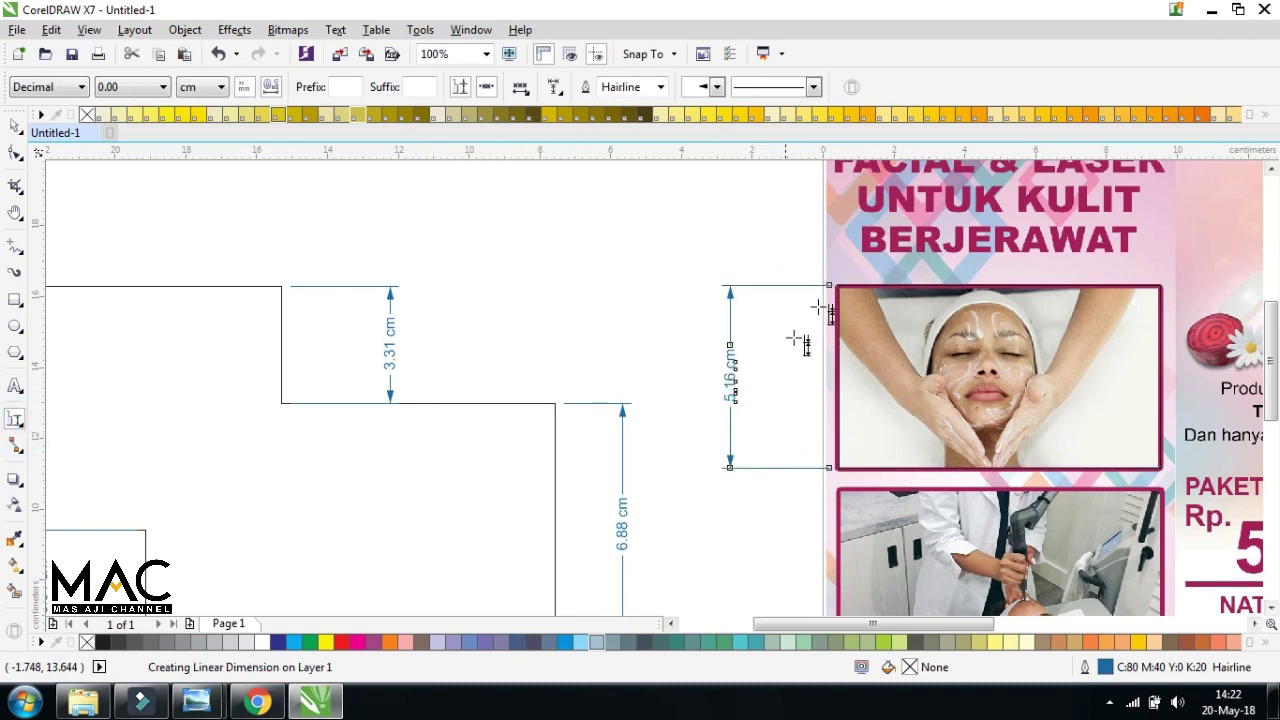
left_click(14, 130)
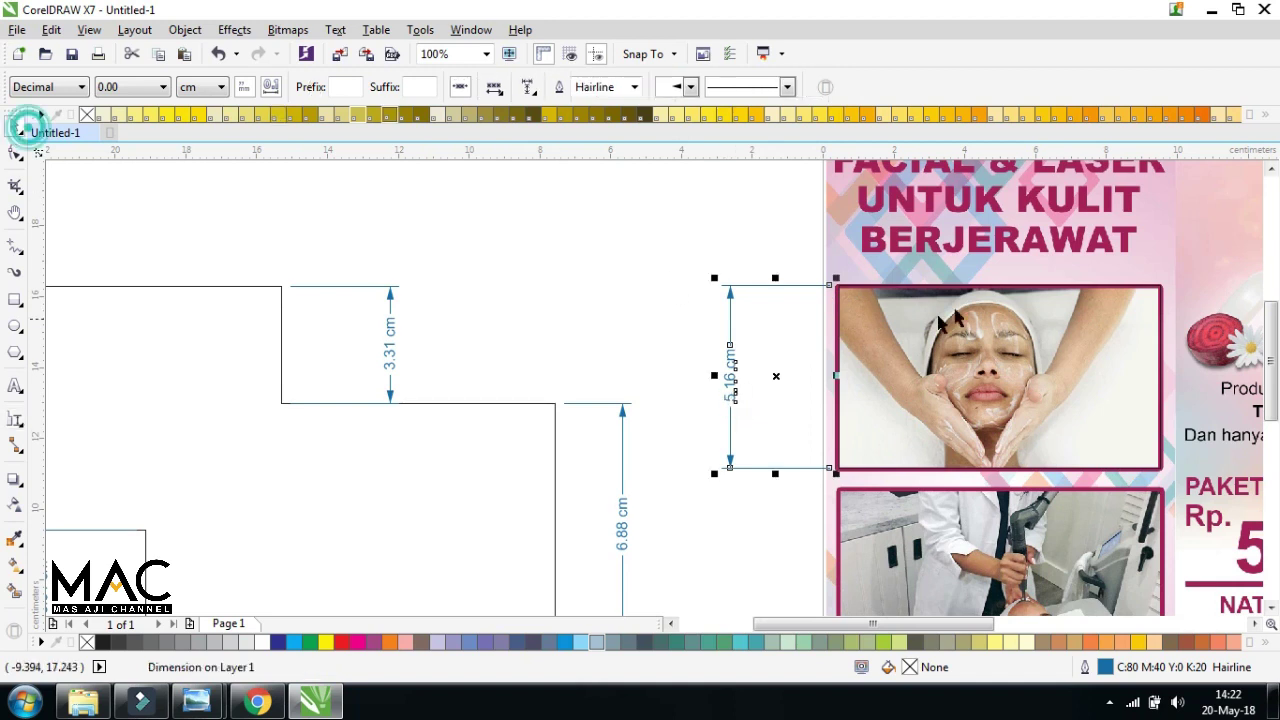
Move the rectangle over the face photo slightly to test its linked dimension, and undo the move
left_click(1114, 349)
left_click_drag(1023, 375, 1034, 361)
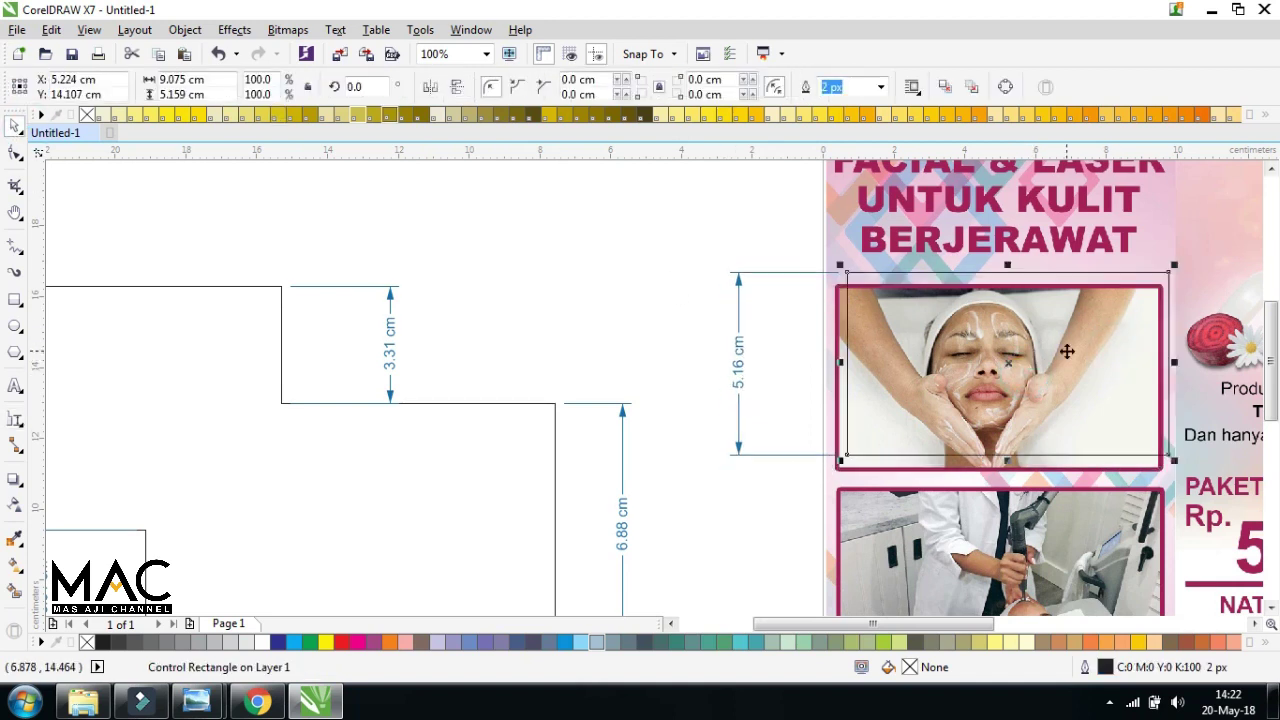
key("ctrl+z")
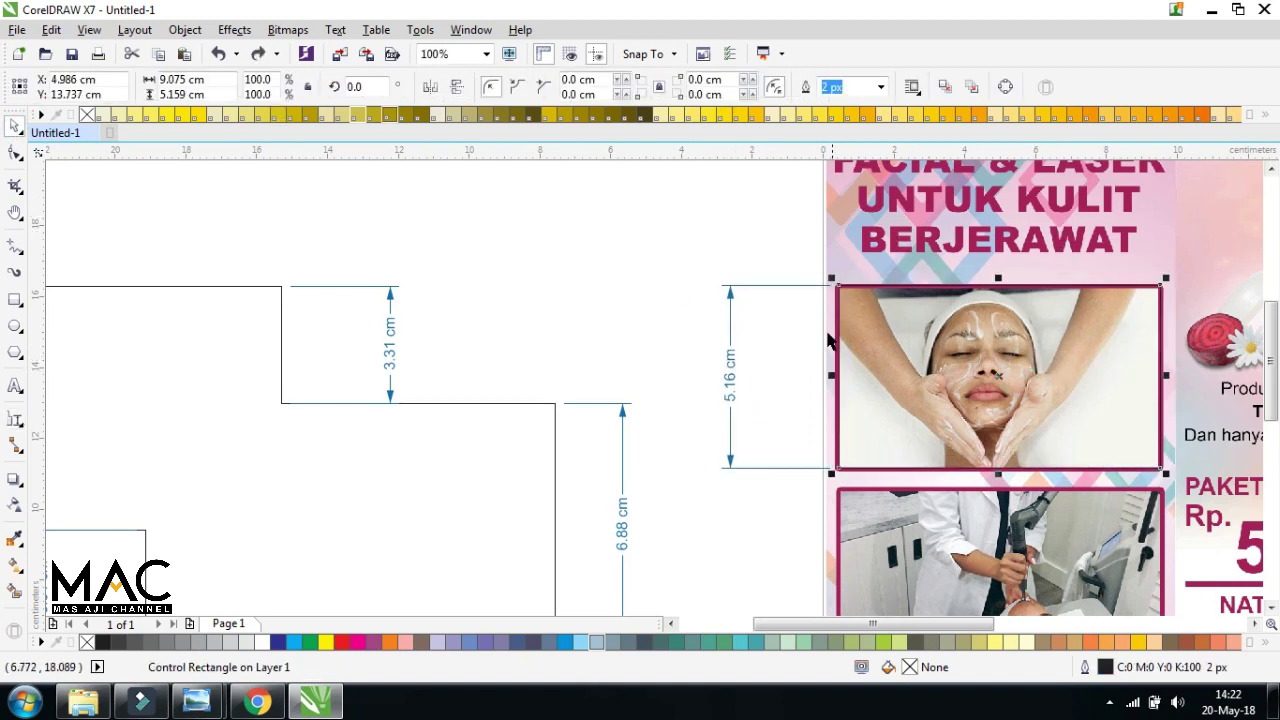
left_click(646, 355)
Delete the height dimension beside the brochure's face photo
left_click(751, 386)
left_click(729, 386)
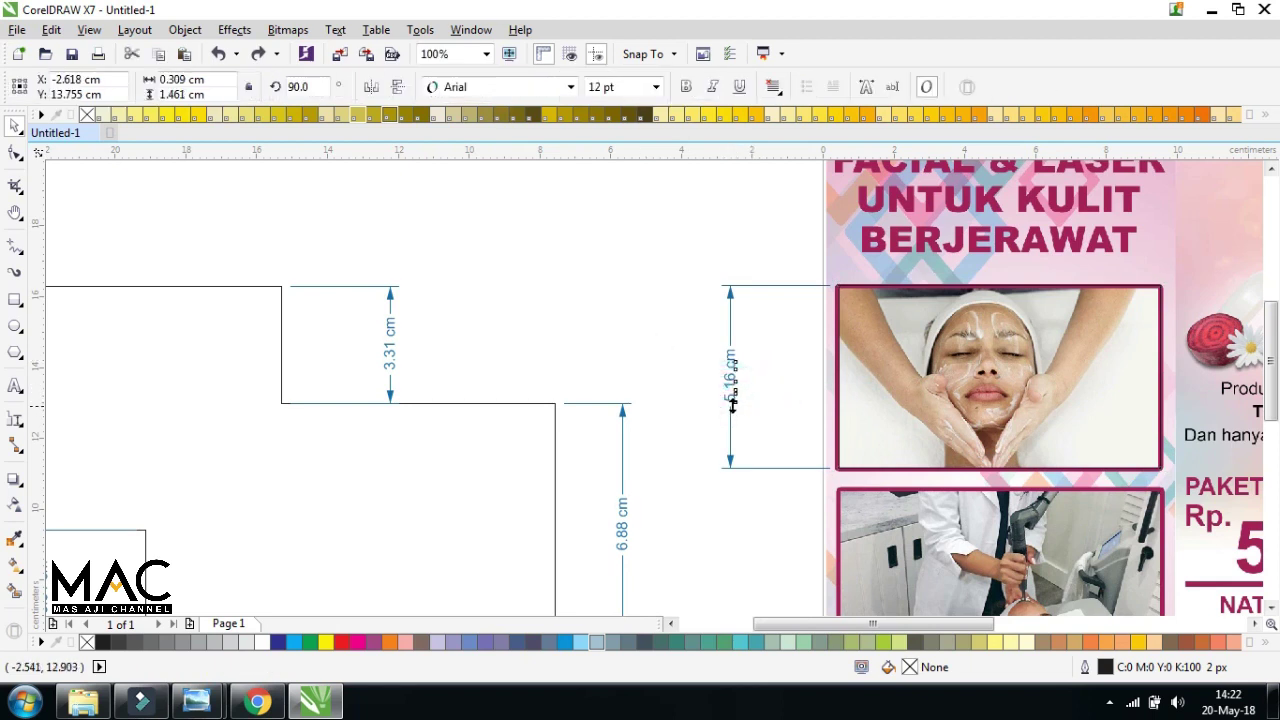
left_click(566, 274)
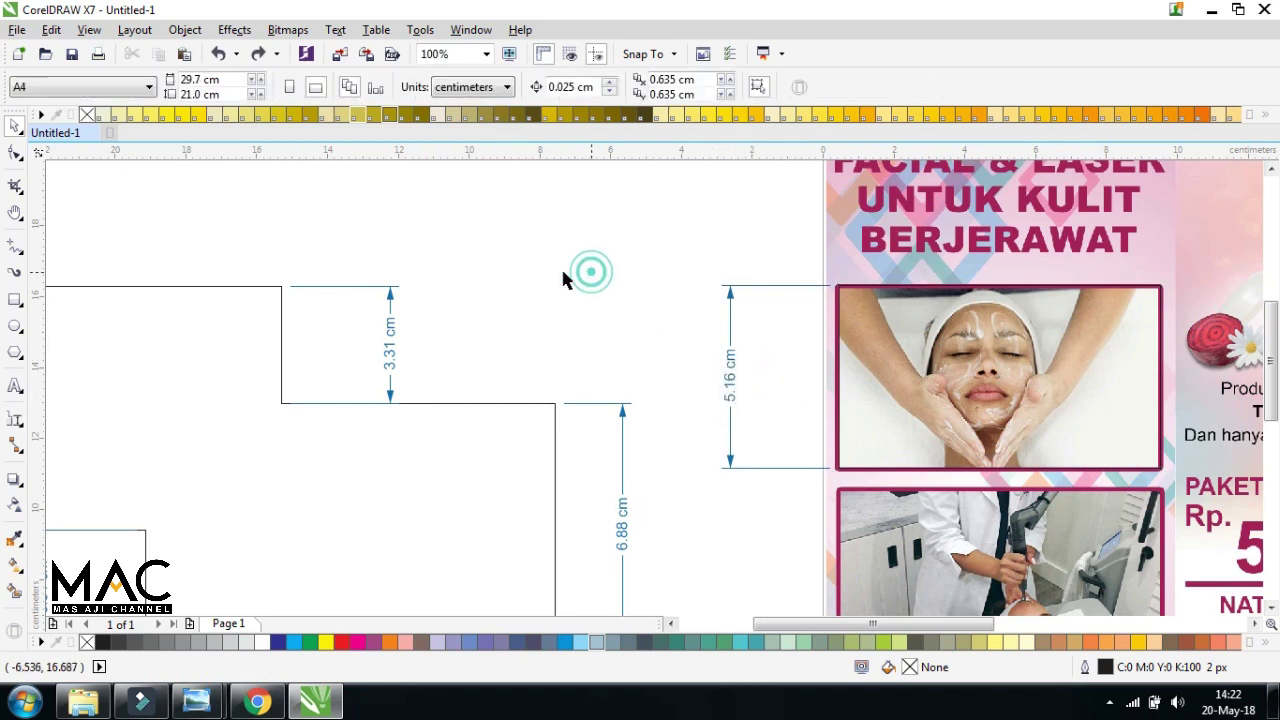
scroll(727, 333, "down", 2)
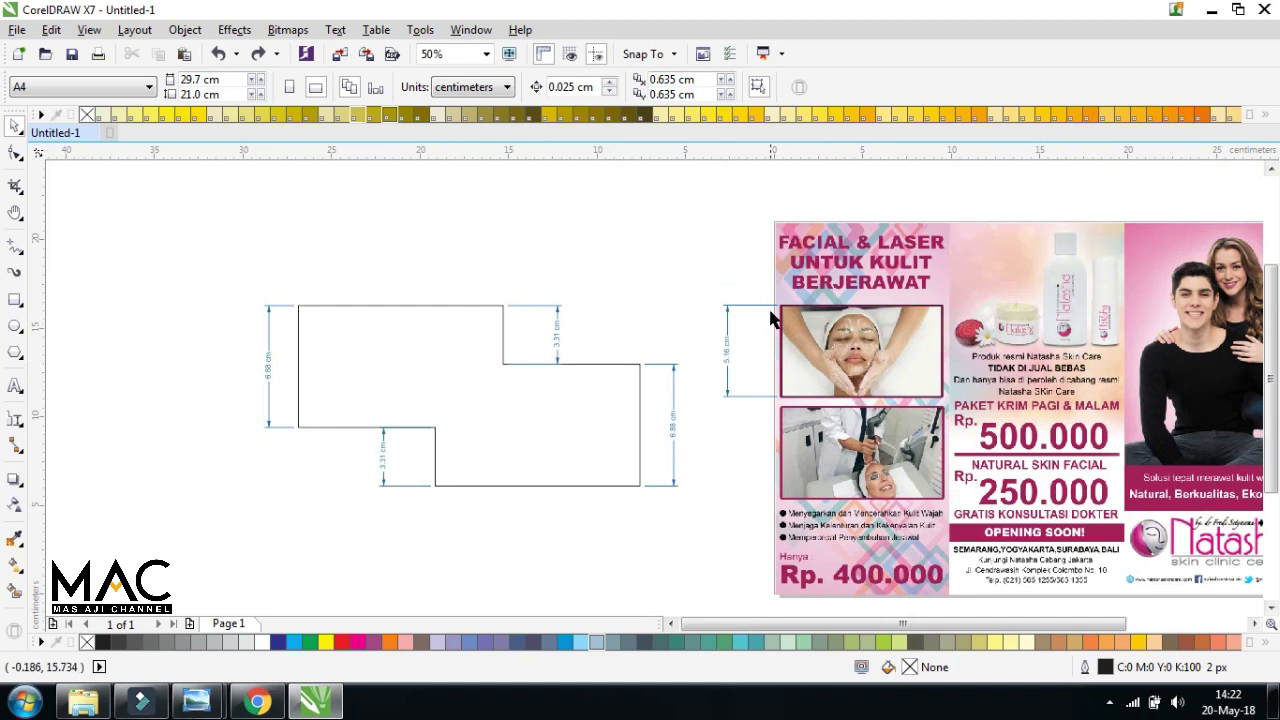
left_click(740, 306)
key("Delete")
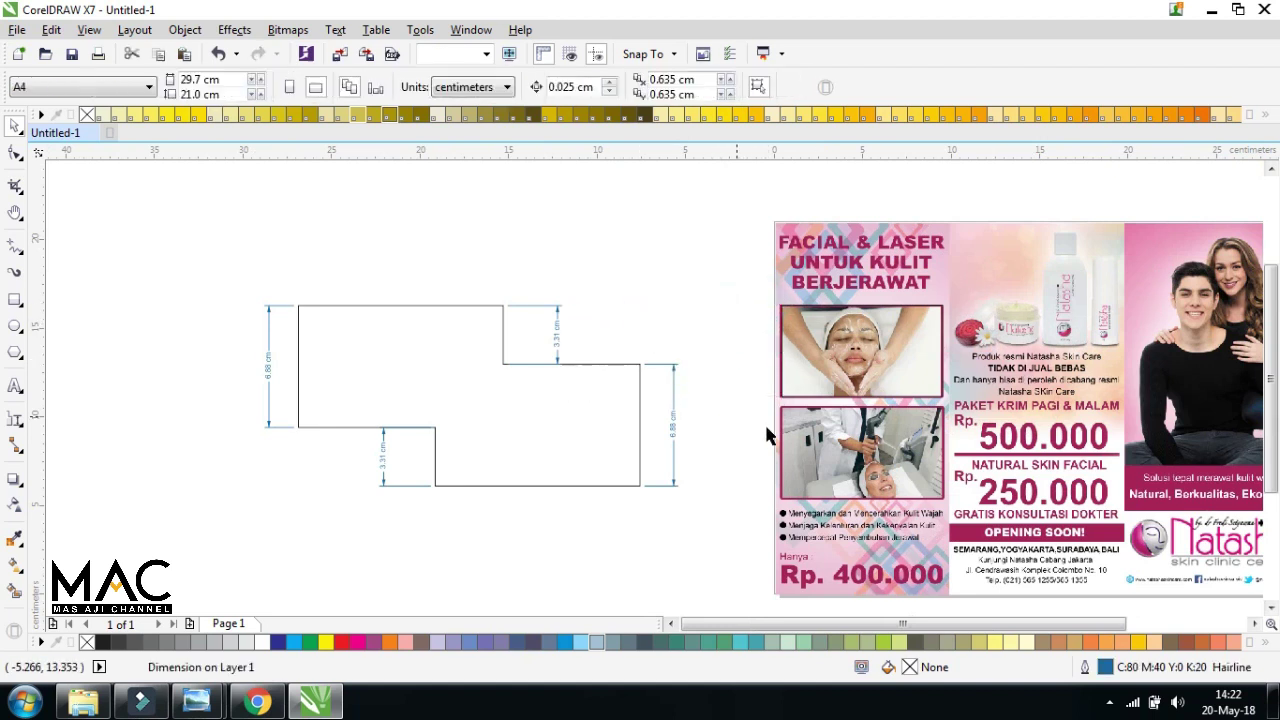
Draw a 3-Point Callout about 13.2 cm wide and 4.6 cm high from the tall bottle's cap to above the brochure
left_click(654, 317)
key("Escape")
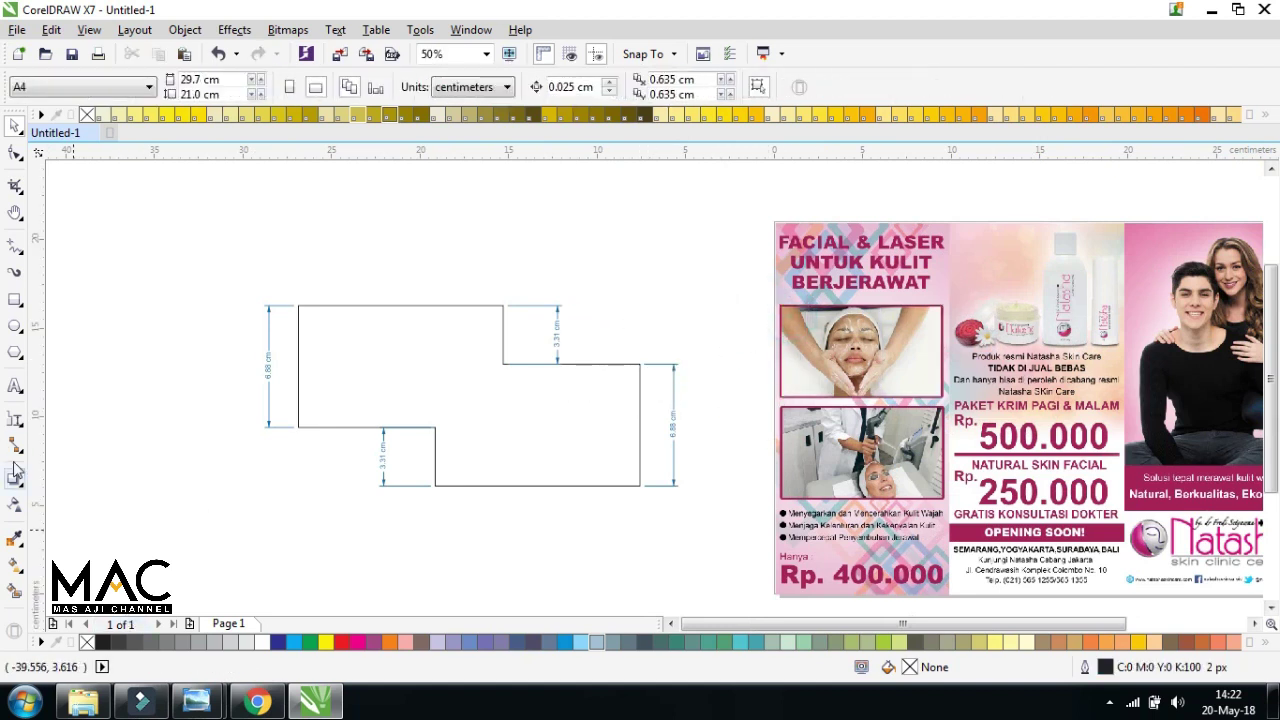
left_click(22, 428)
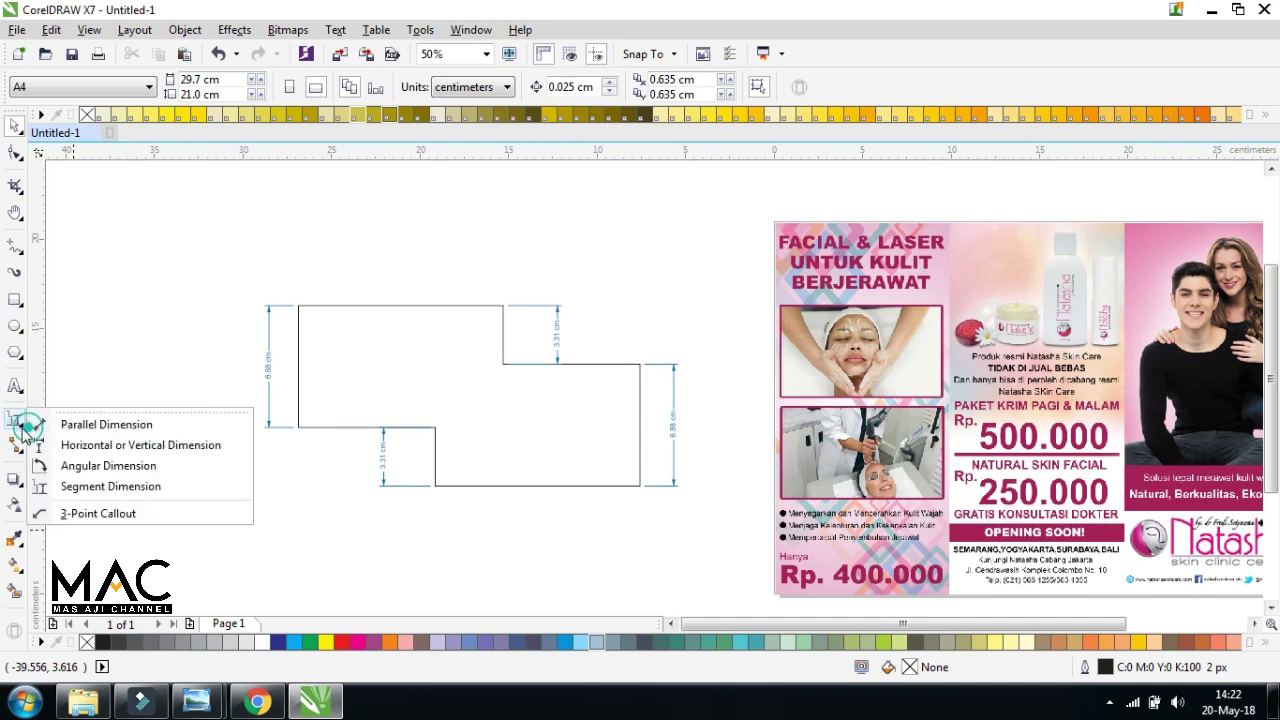
left_click(108, 515)
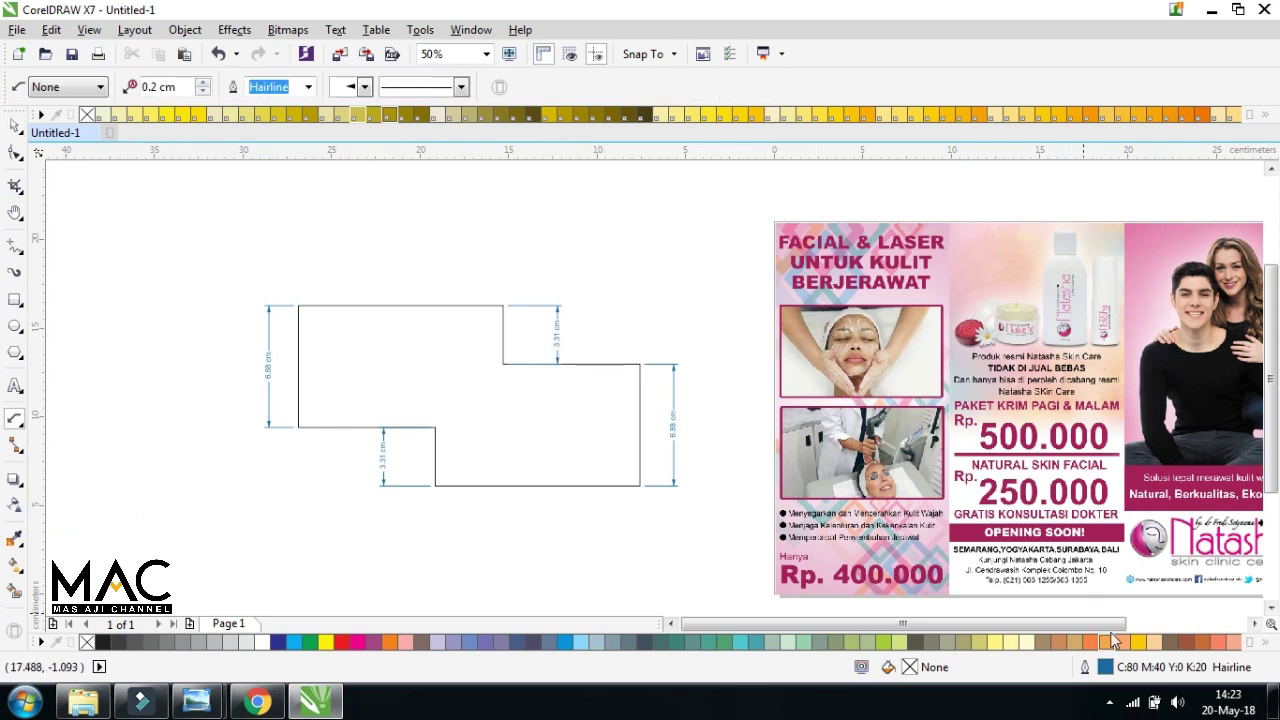
scroll(1000, 450, "right", 3)
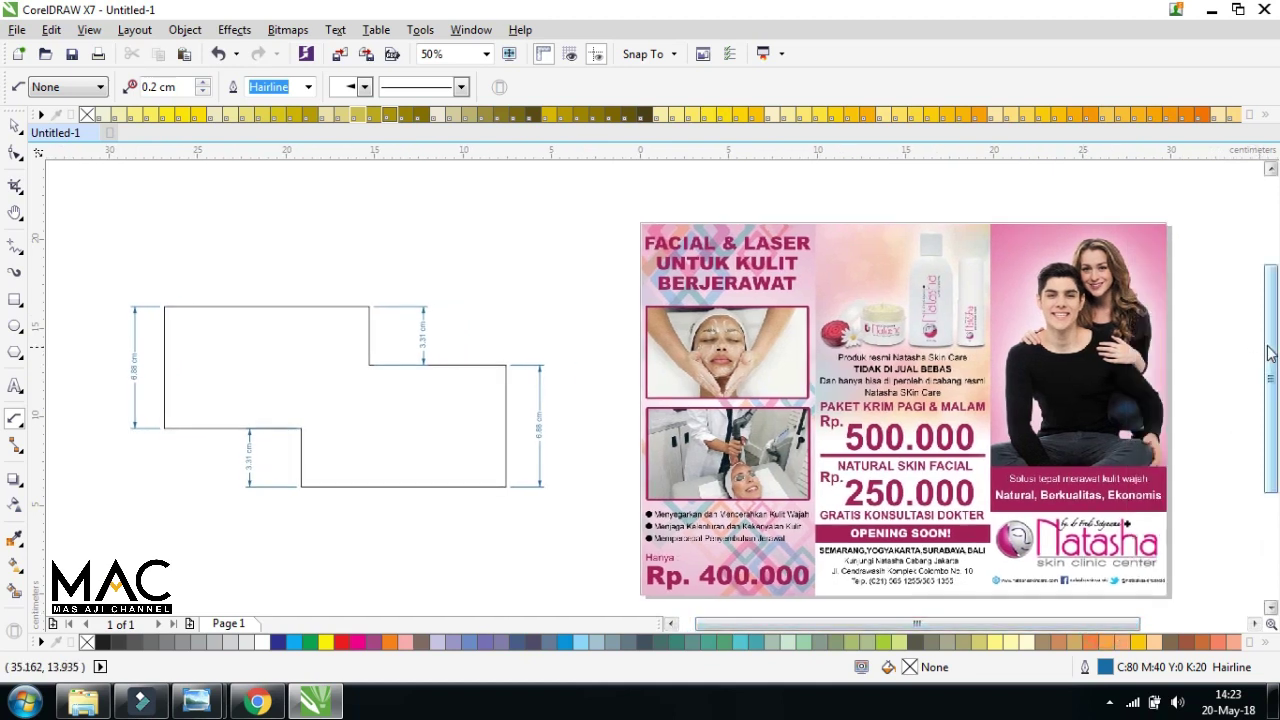
left_click(1271, 607)
left_click_drag(1122, 630, 1133, 630)
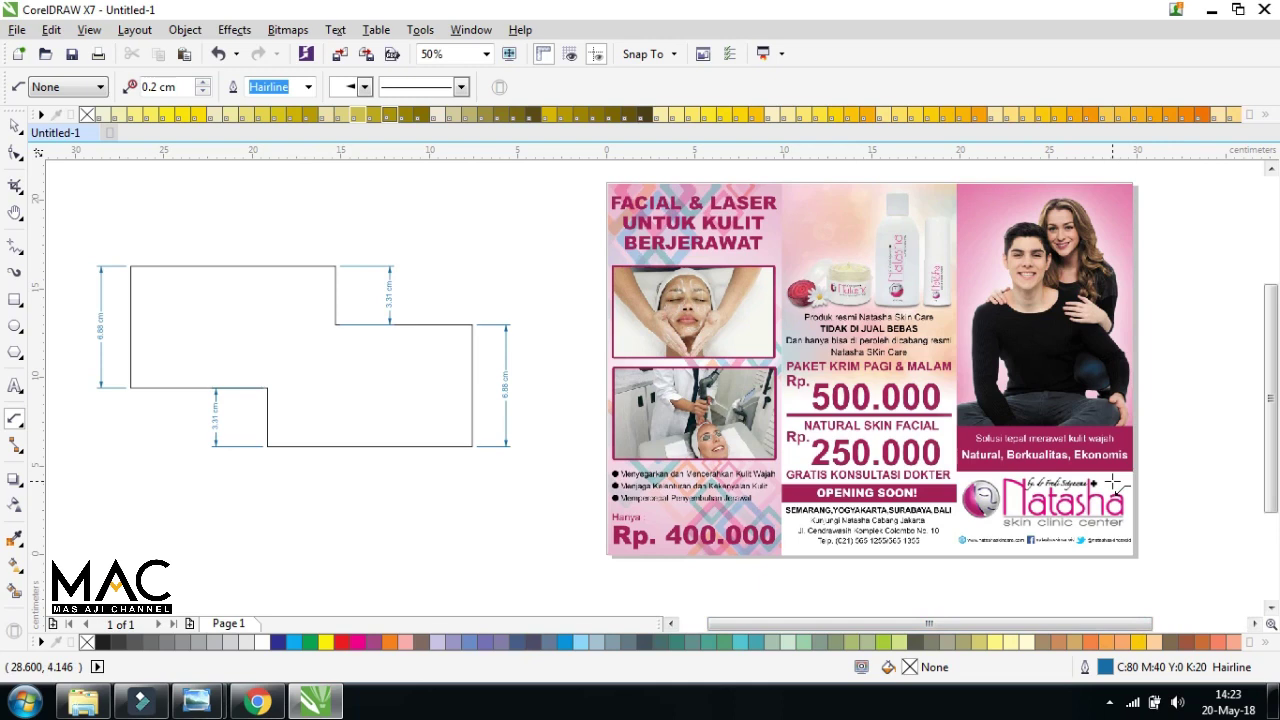
left_click_drag(1266, 316, 1268, 300)
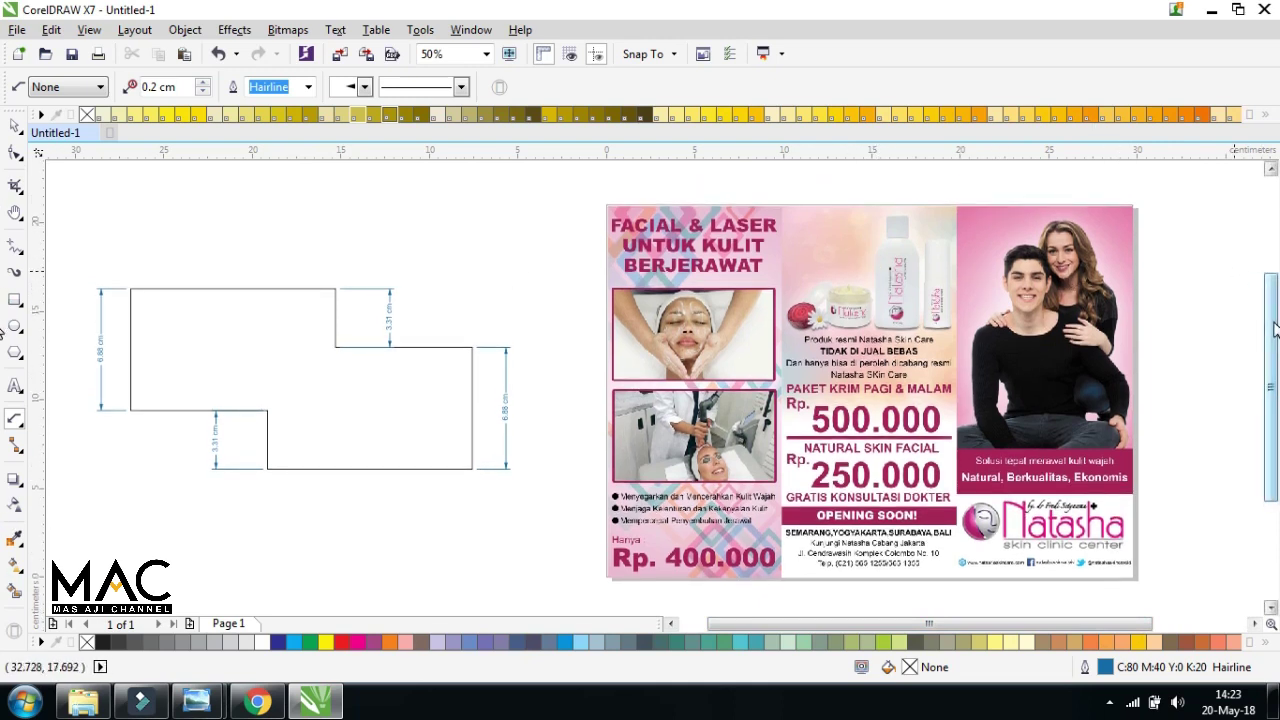
scroll(1275, 330, "up", 1)
scroll(870, 282, "up", 1)
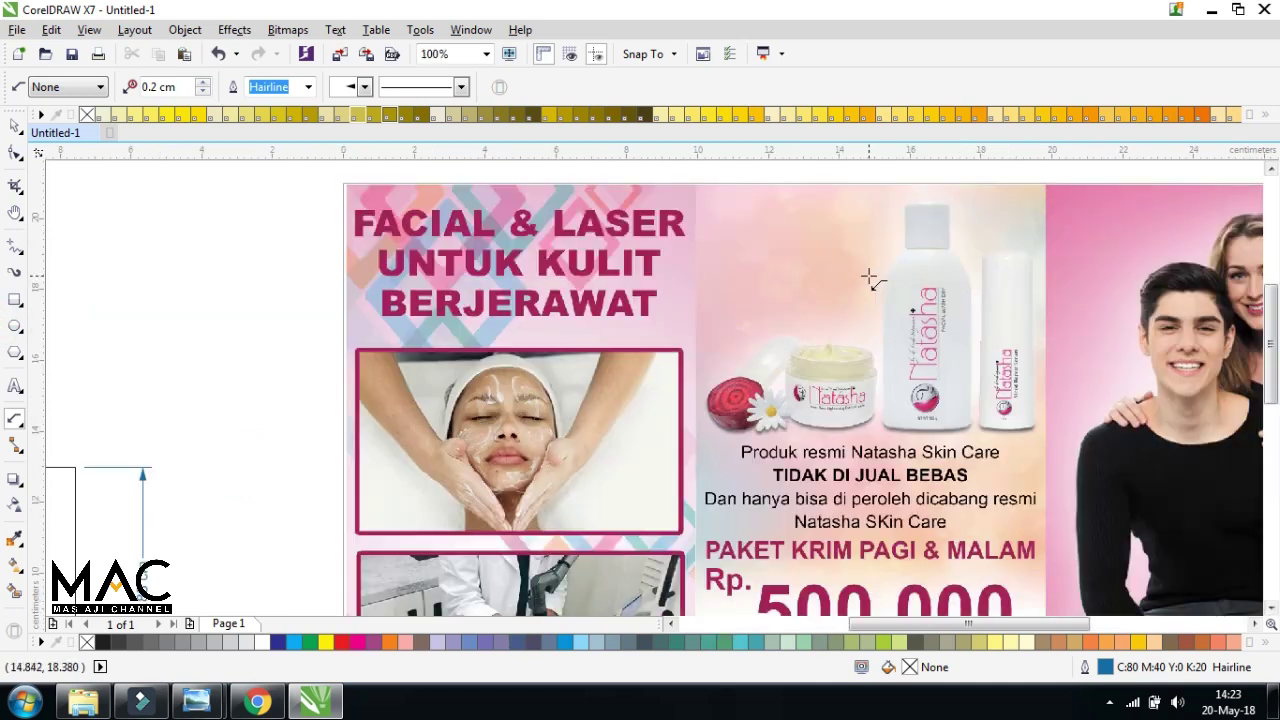
scroll(963, 296, "down", 1)
left_click_drag(942, 264, 900, 182)
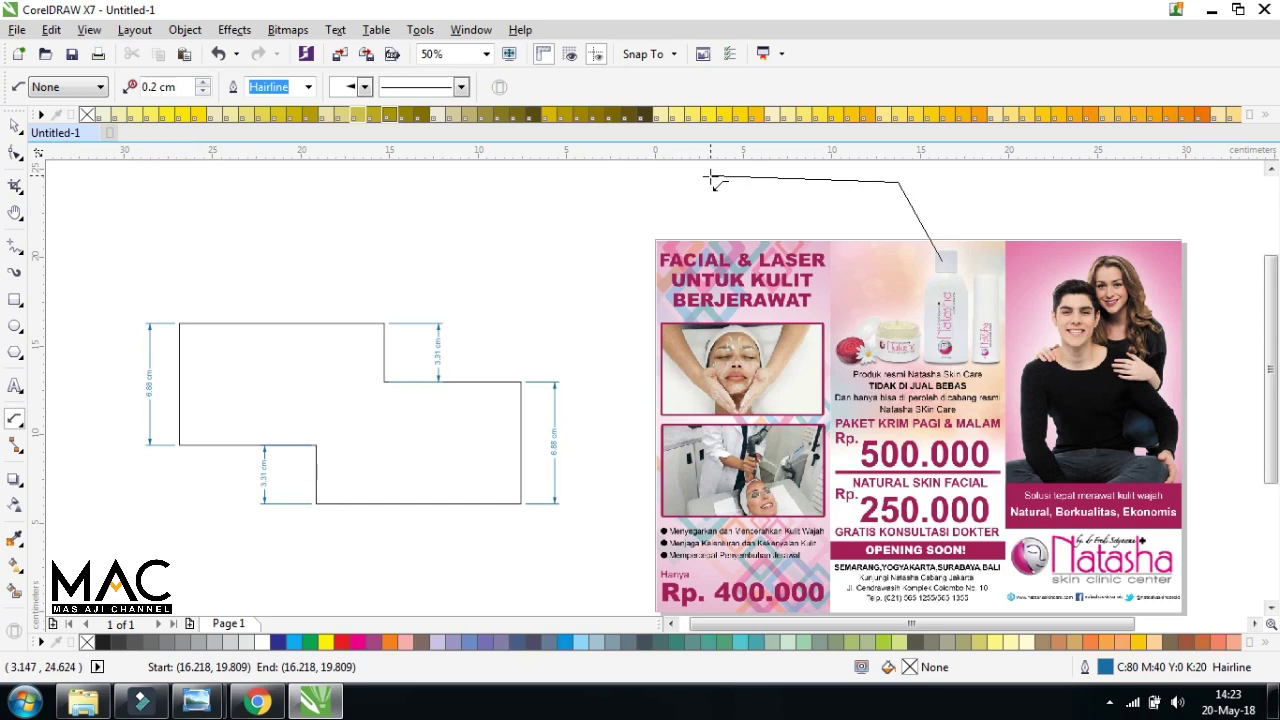
left_click(710, 180)
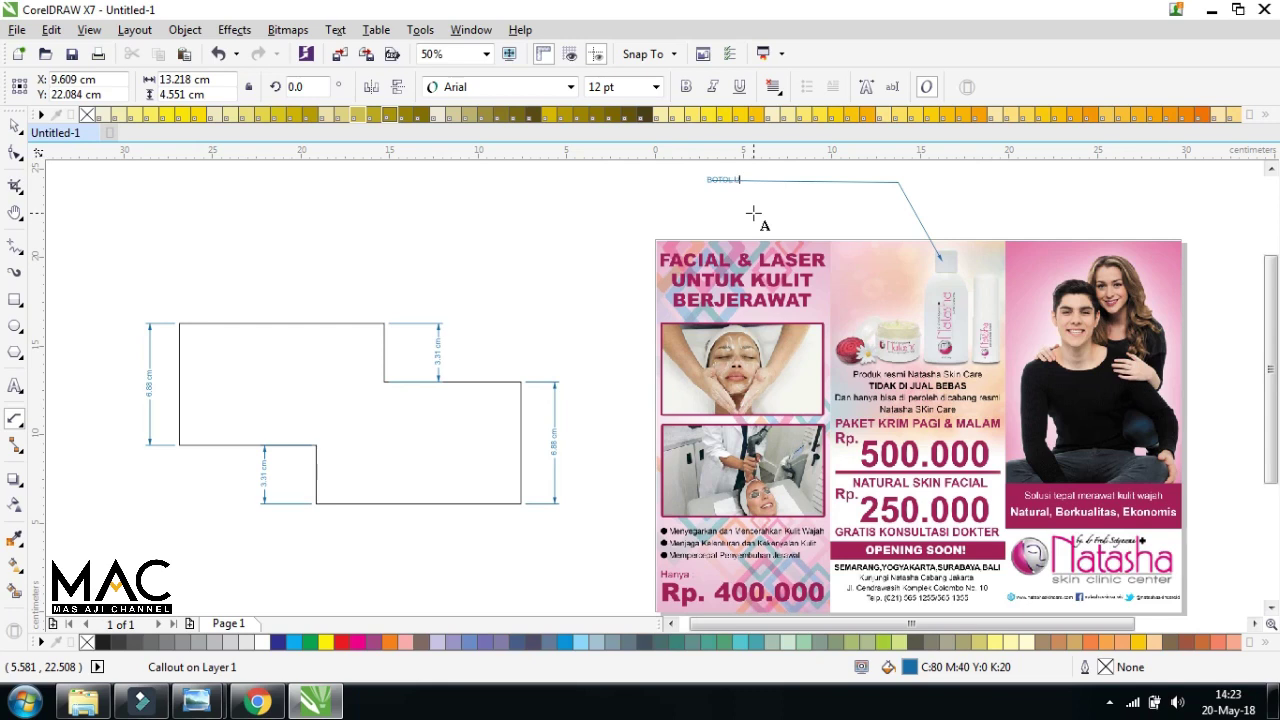
Label the tall bottle's callout "BOTOL UKURAN 100 Ml" and finish the text
key("Escape")
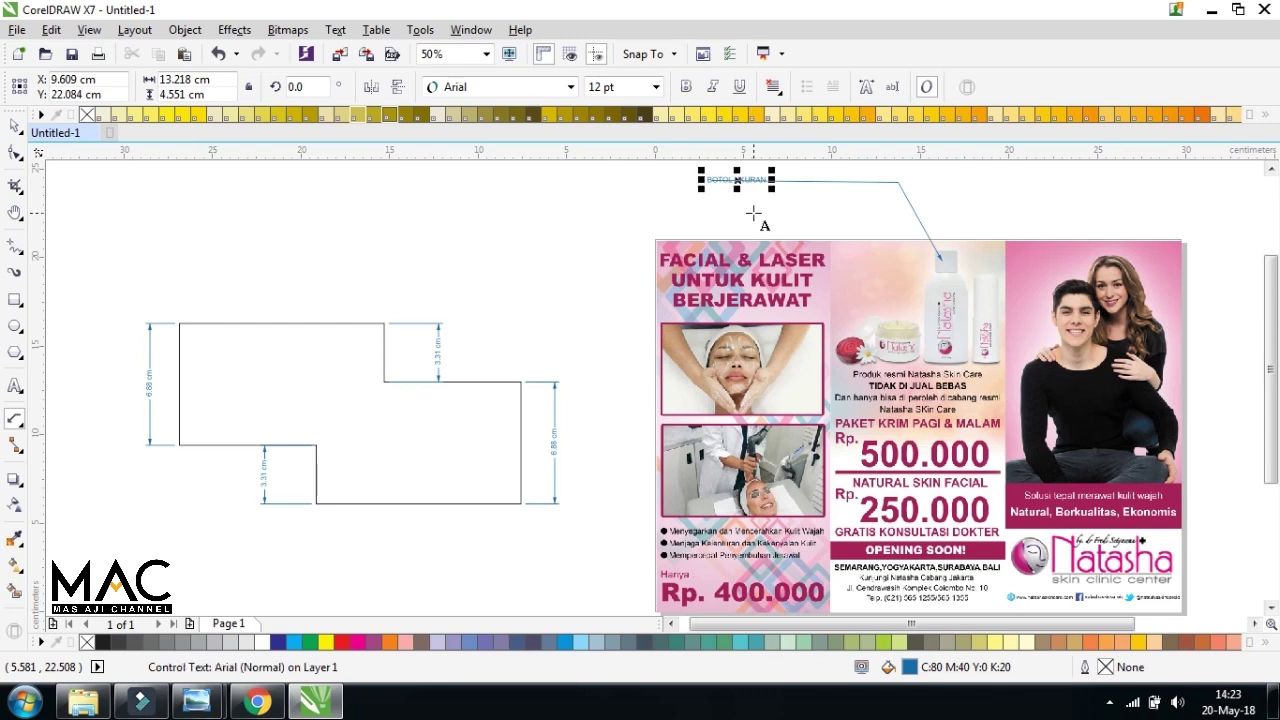
key("F8")
key("Escape")
scroll(798, 178, "up", 2)
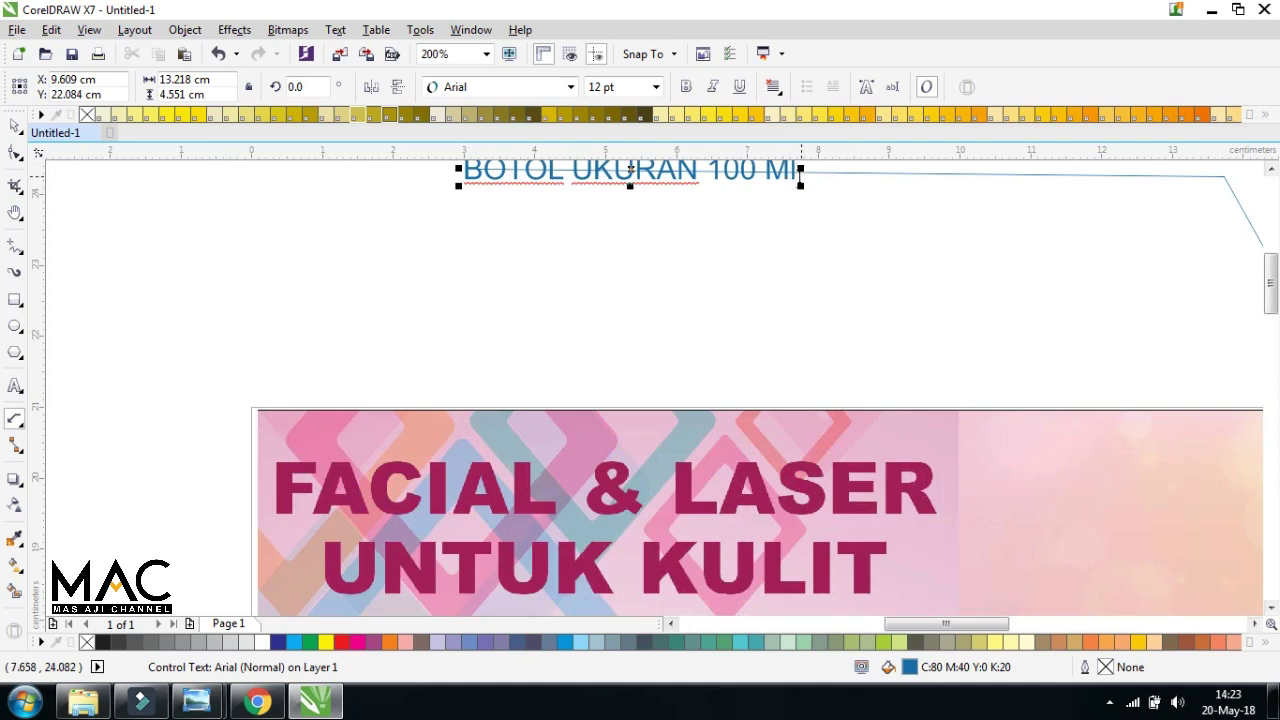
left_click(800, 173)
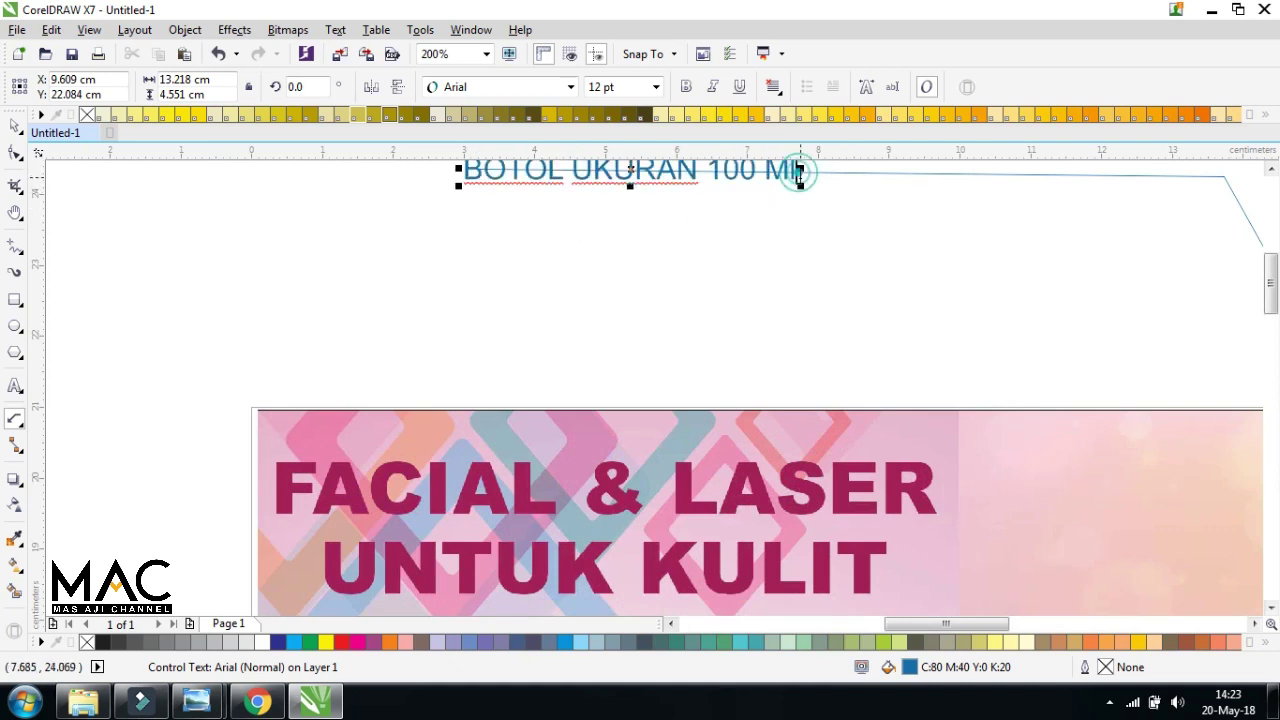
left_click(802, 175)
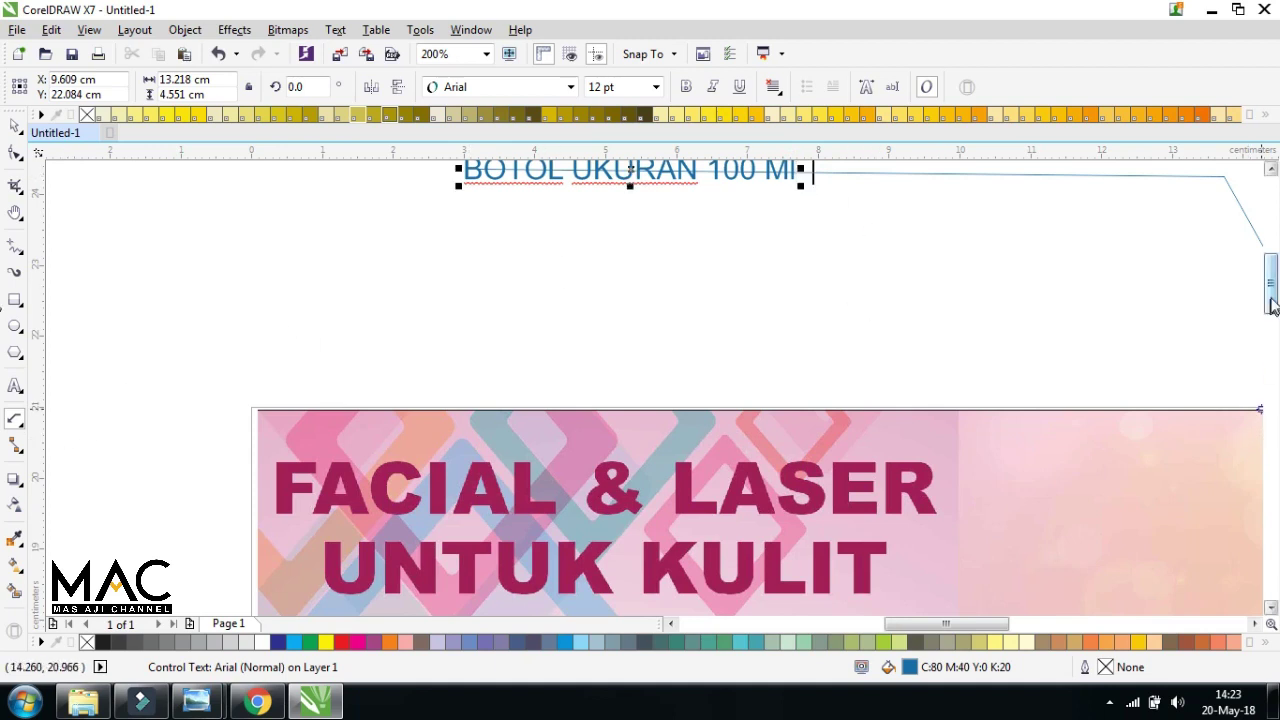
left_click_drag(1270, 300, 1272, 290)
left_click(15, 125)
left_click_drag(600, 262, 272, 262)
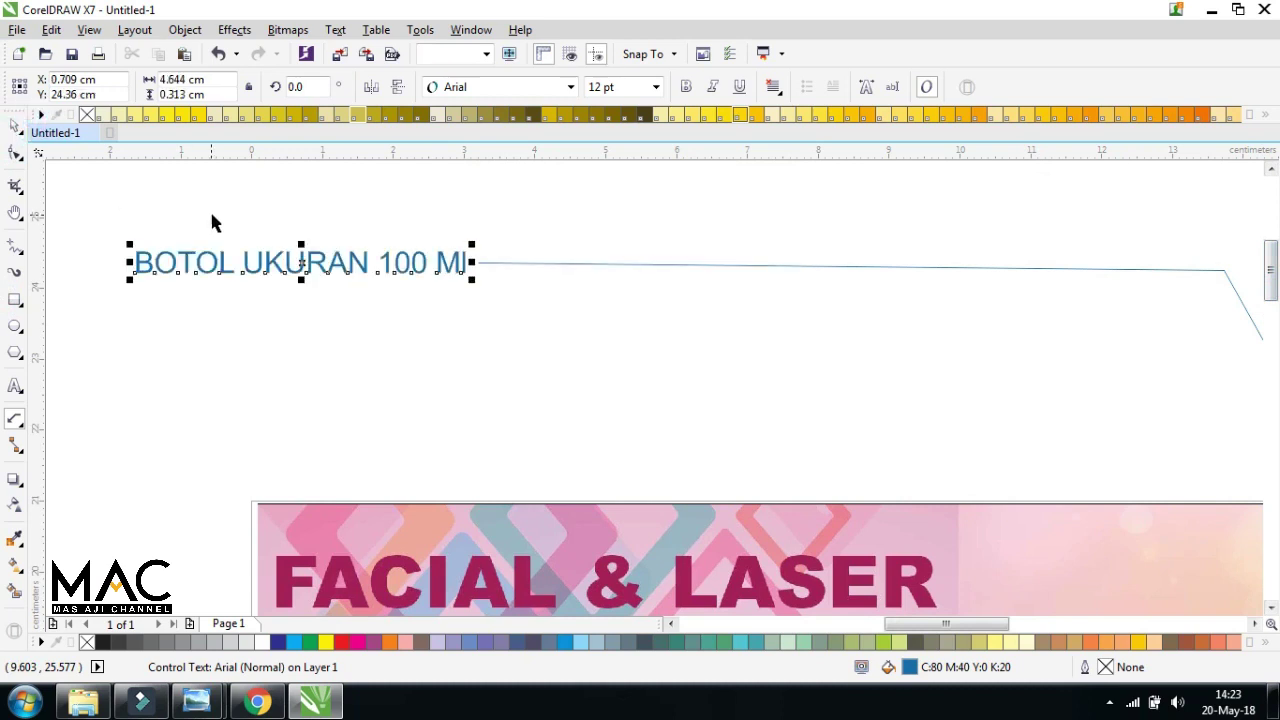
left_click(211, 218)
scroll(560, 356, "down", 3)
left_click(682, 259)
left_click_drag(1271, 322, 1271, 352)
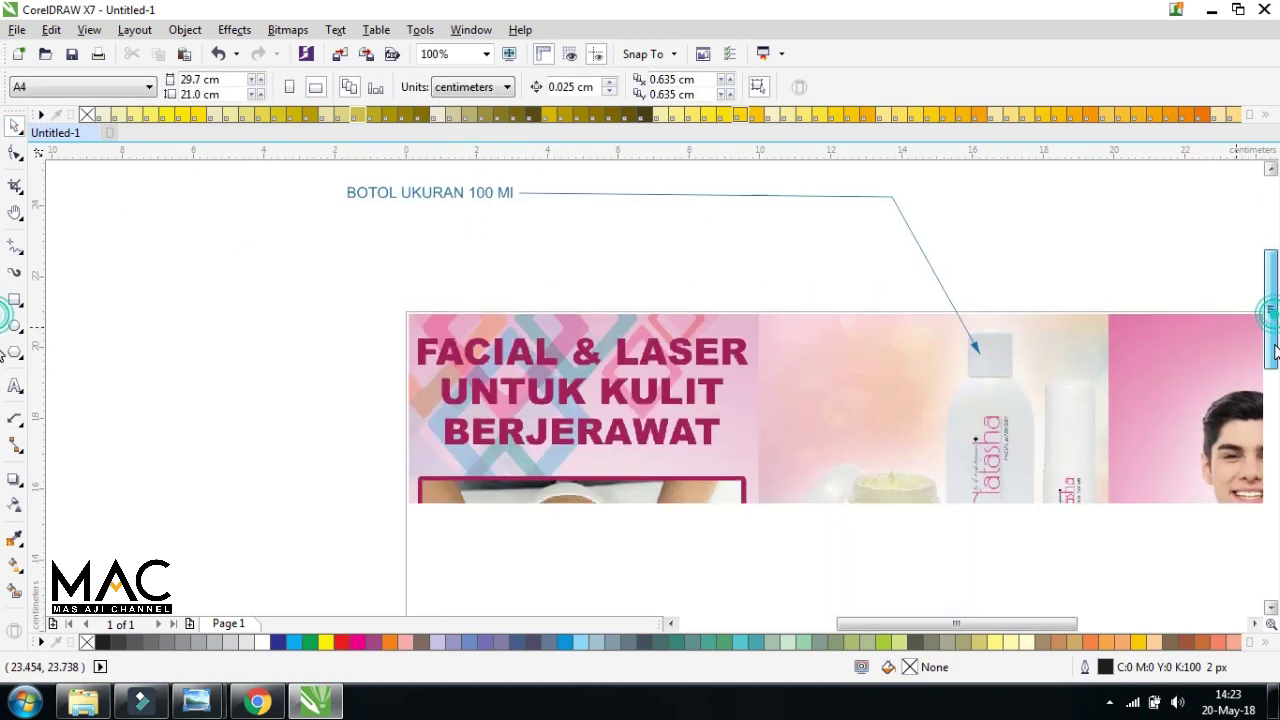
left_click(992, 360)
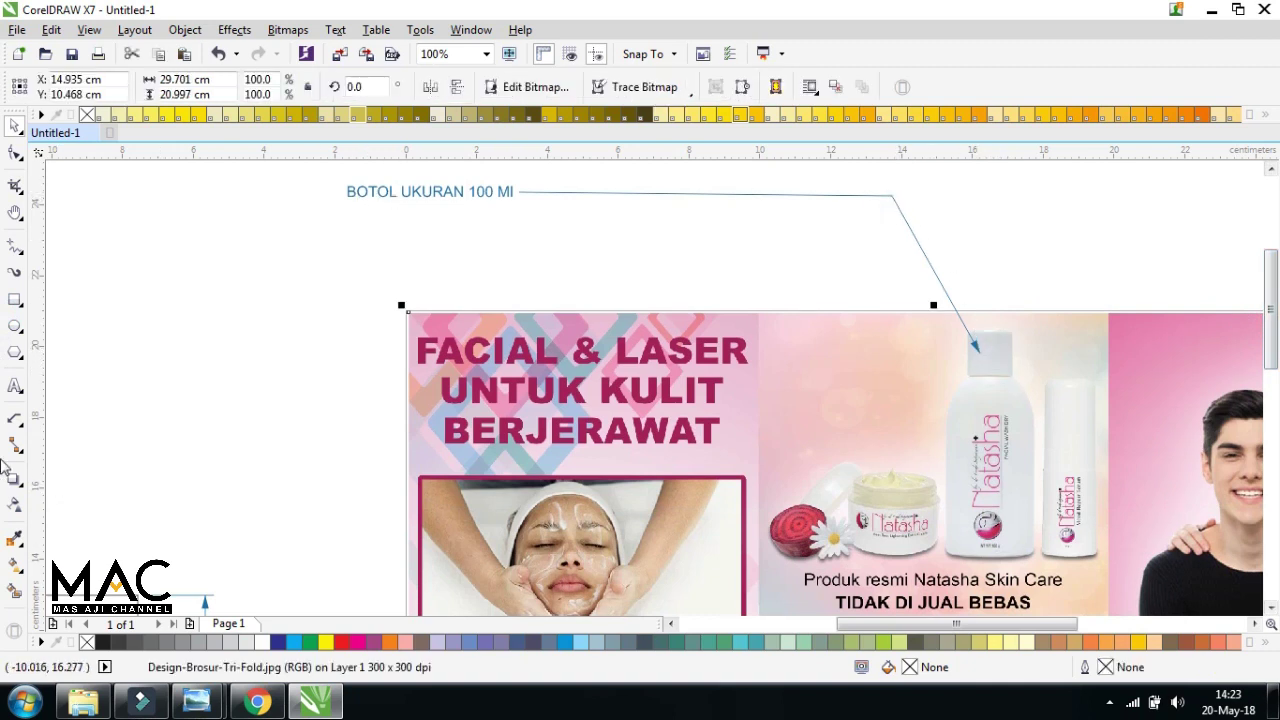
left_click(20, 421)
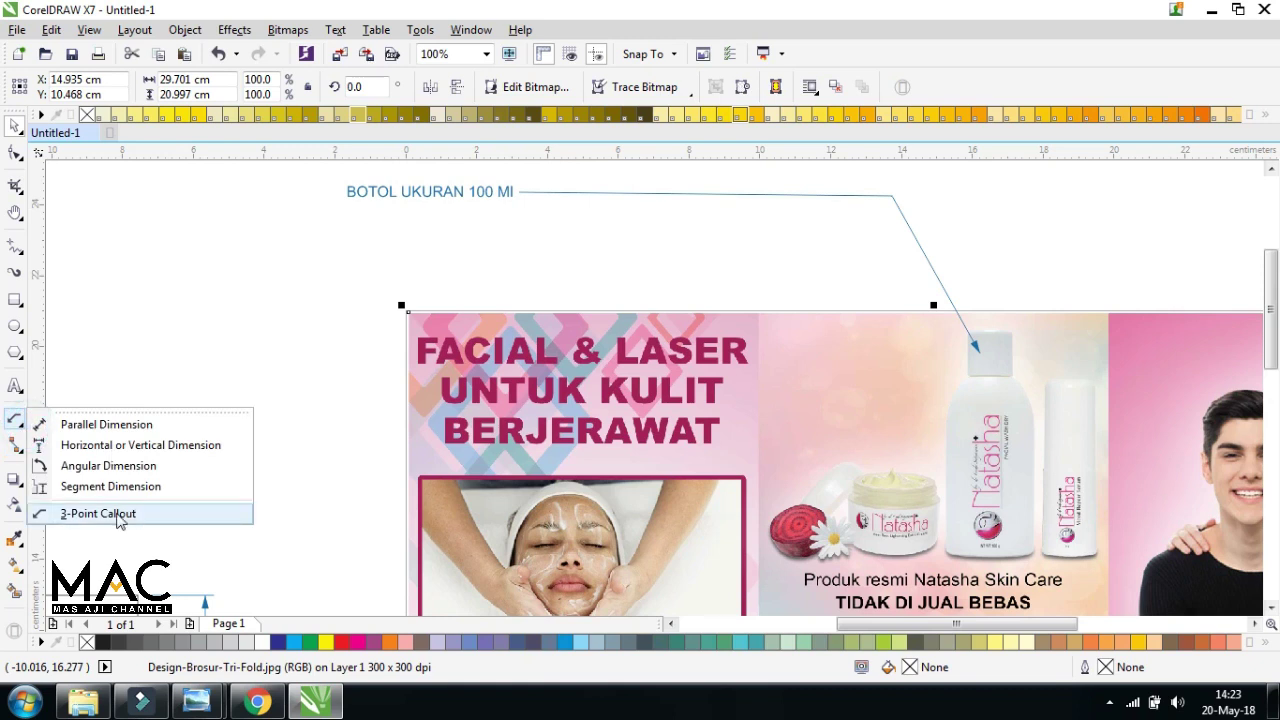
left_click(1040, 315)
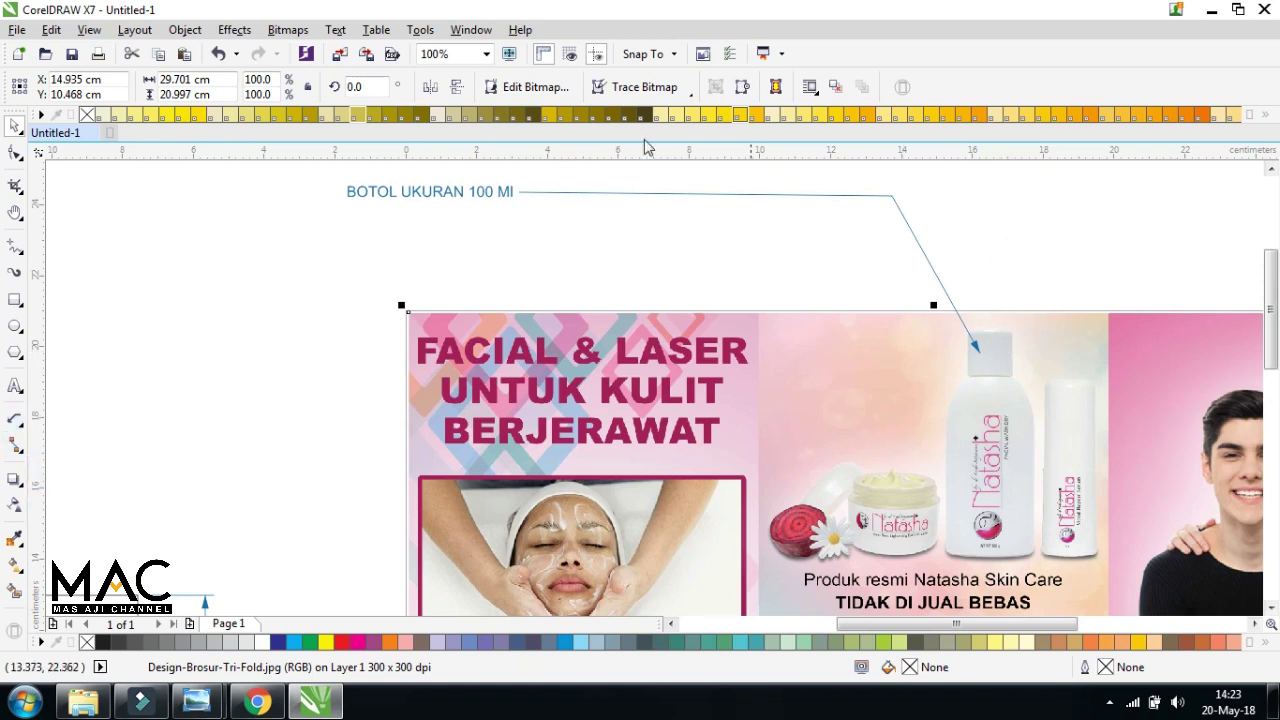
left_click(17, 481)
mouse_move(1268, 307)
left_mouse_down()
mouse_move(1268, 325)
mouse_move(1268, 303)
left_mouse_up()
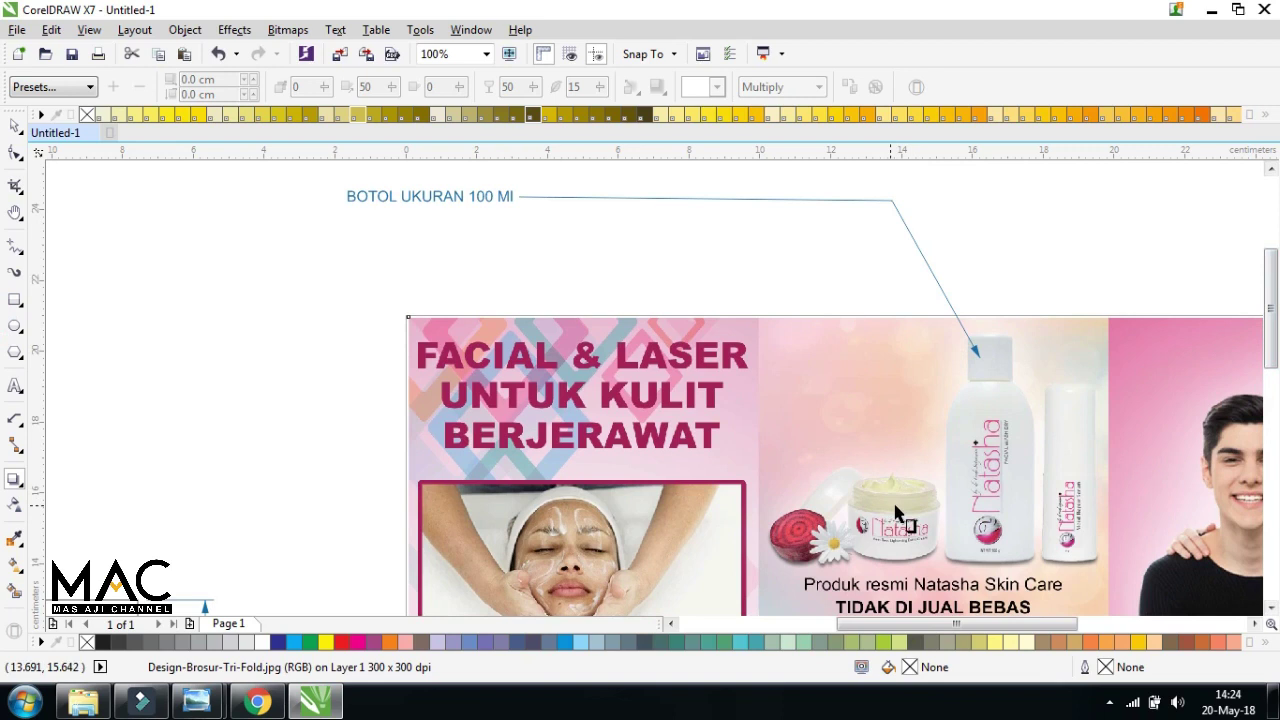
Draw a second 3-Point Callout about 11.3 cm wide and 6.1 cm high from the cream jar's lid to above the brochure
left_click(15, 420)
left_click(20, 426)
left_click(100, 513)
left_click_drag(895, 488, 775, 274)
left_click(500, 272)
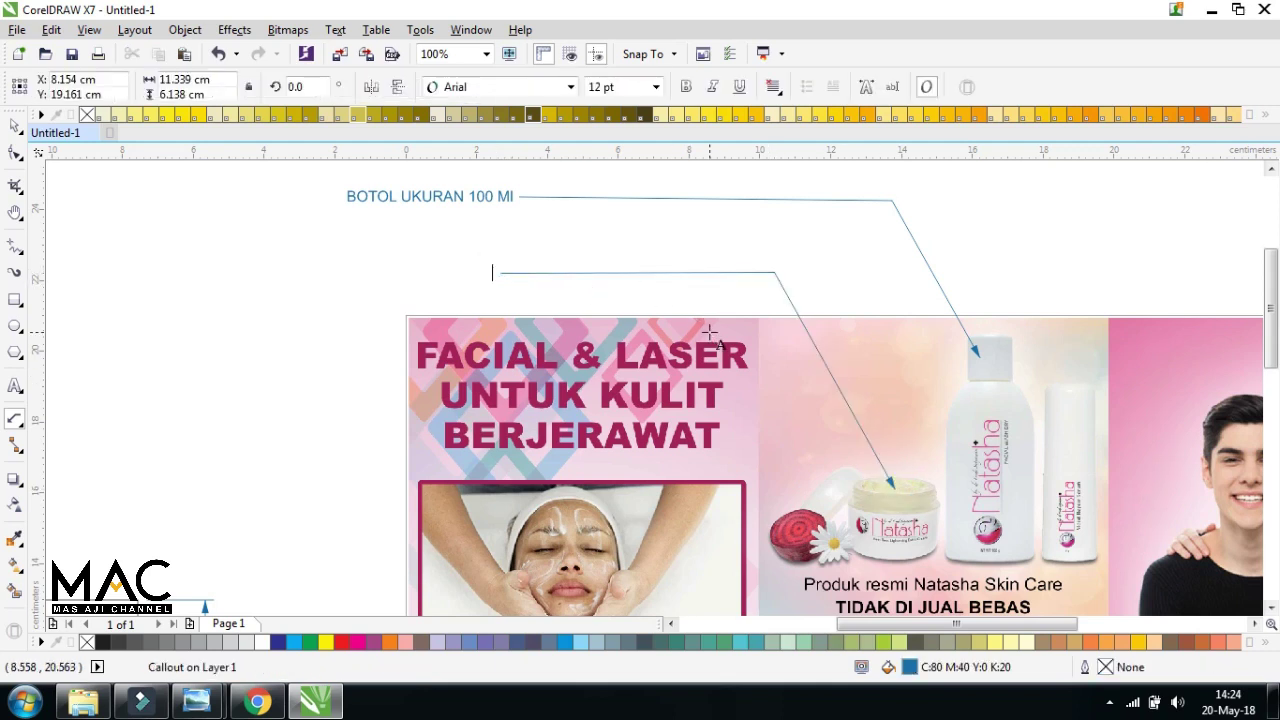
Label the cream jar's callout "KRIM NATAHSA" and deselect it
type("KRIM NATAHSA")
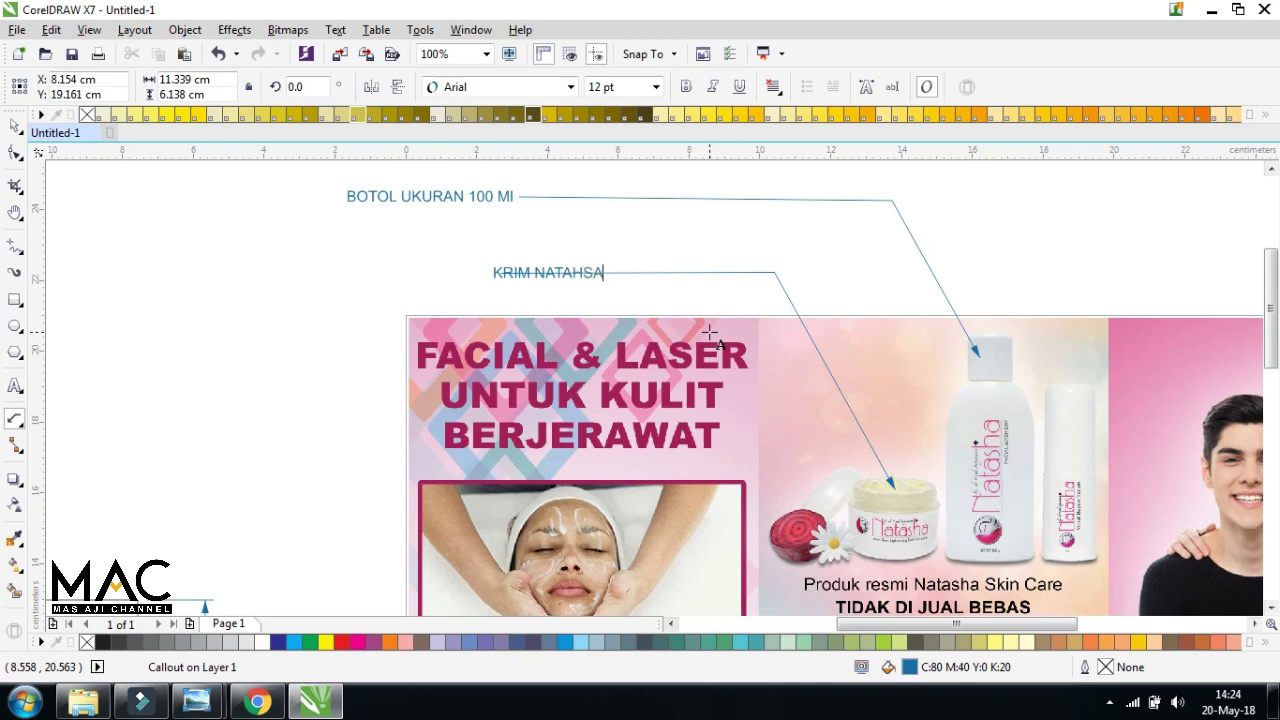
key("Escape")
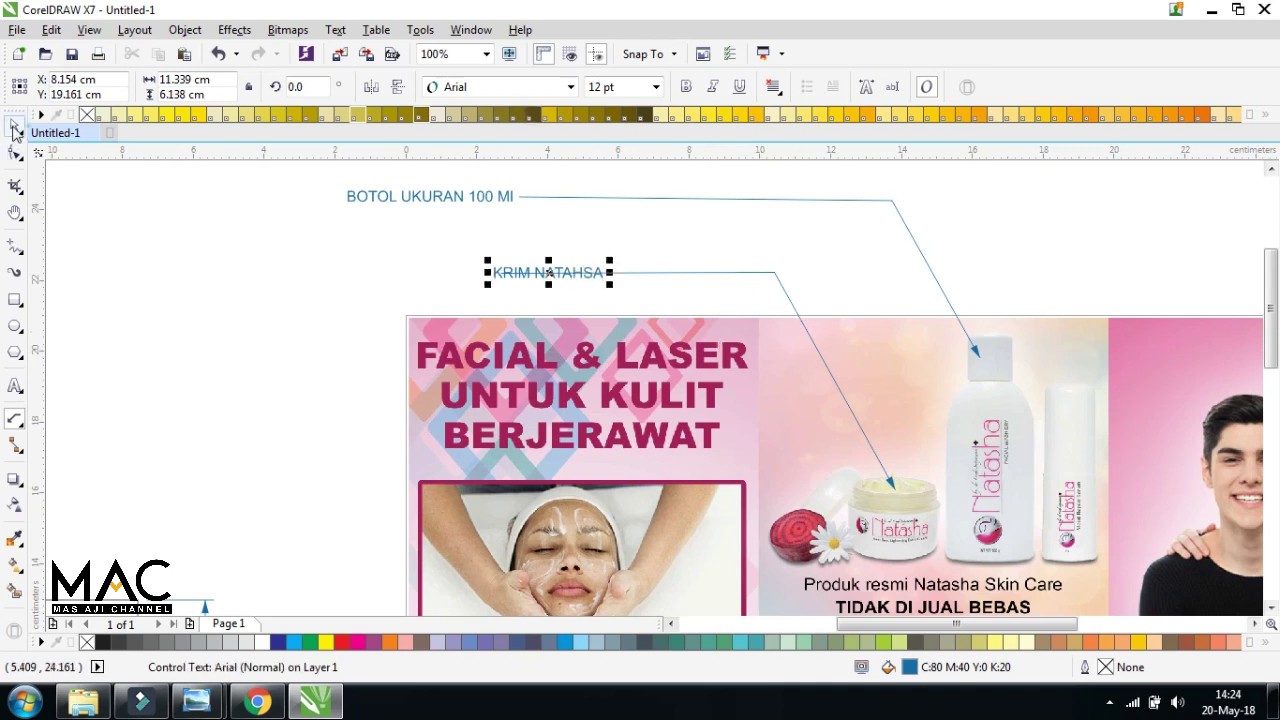
left_click(15, 130)
left_click(189, 217)
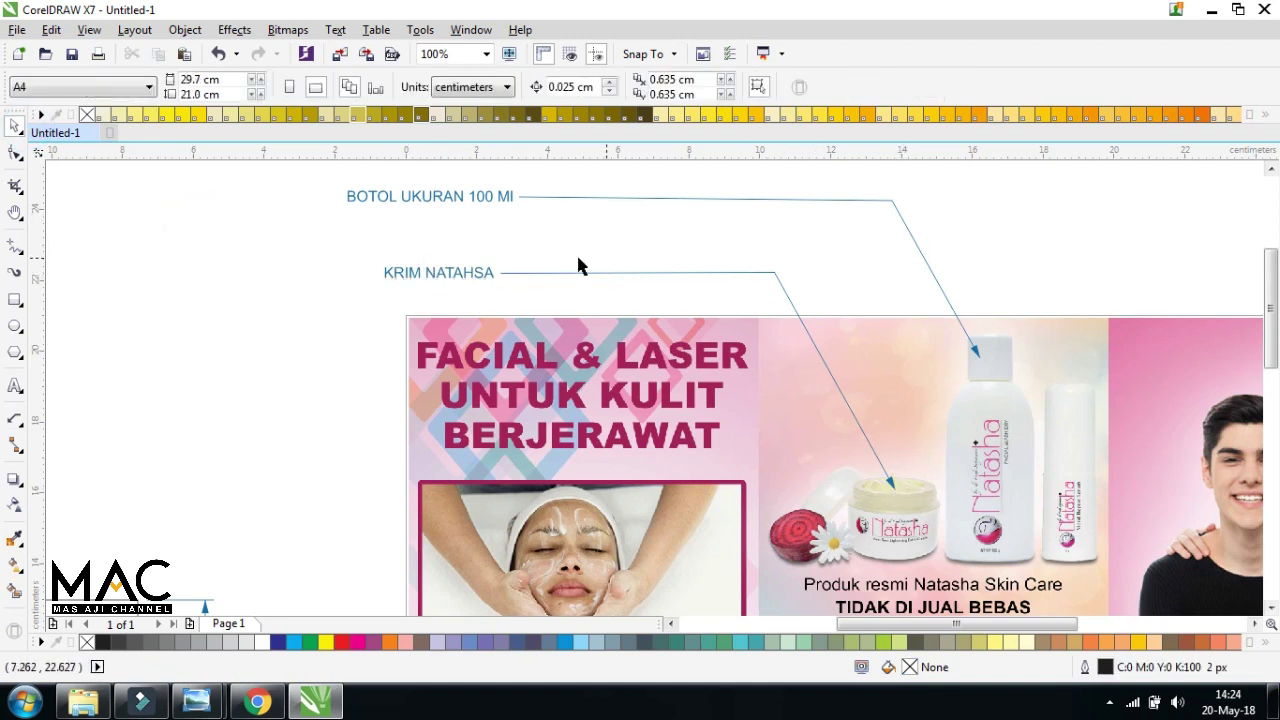
Examine the two callouts on the brochure together with the segment dimensions around the stepped outline
scroll(691, 340, "down", 1)
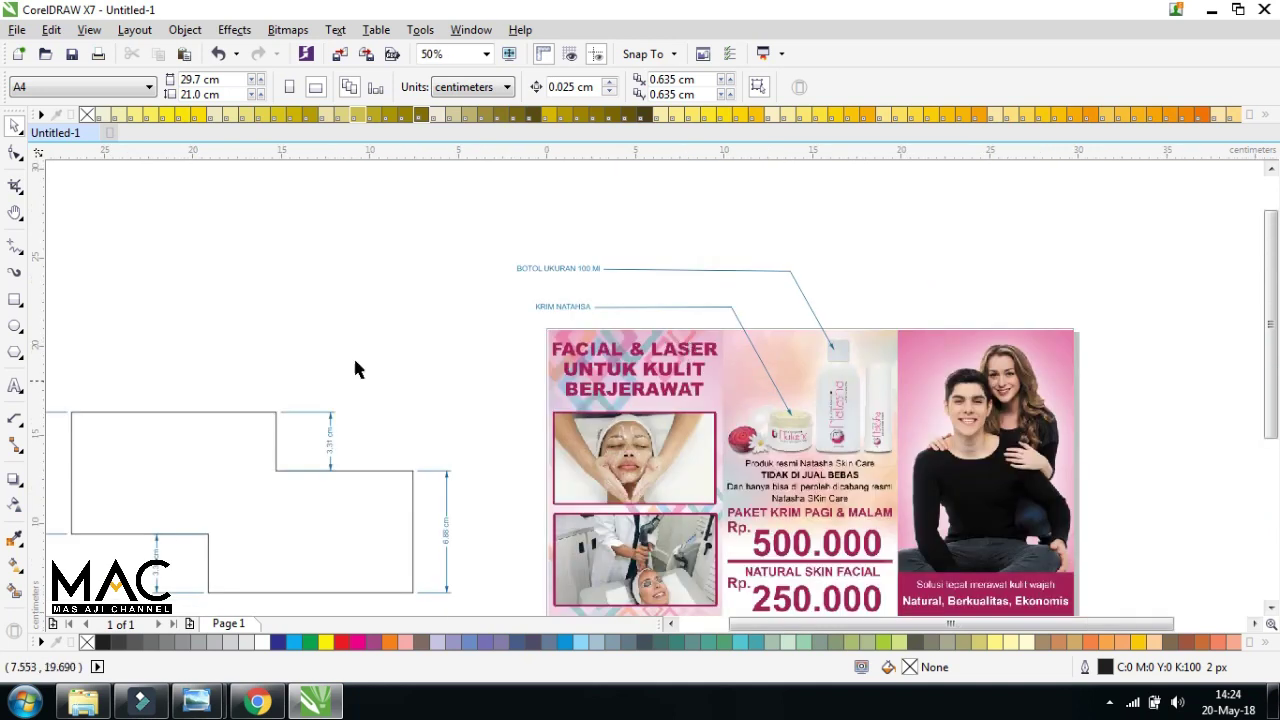
scroll(1270, 345, "down", 1)
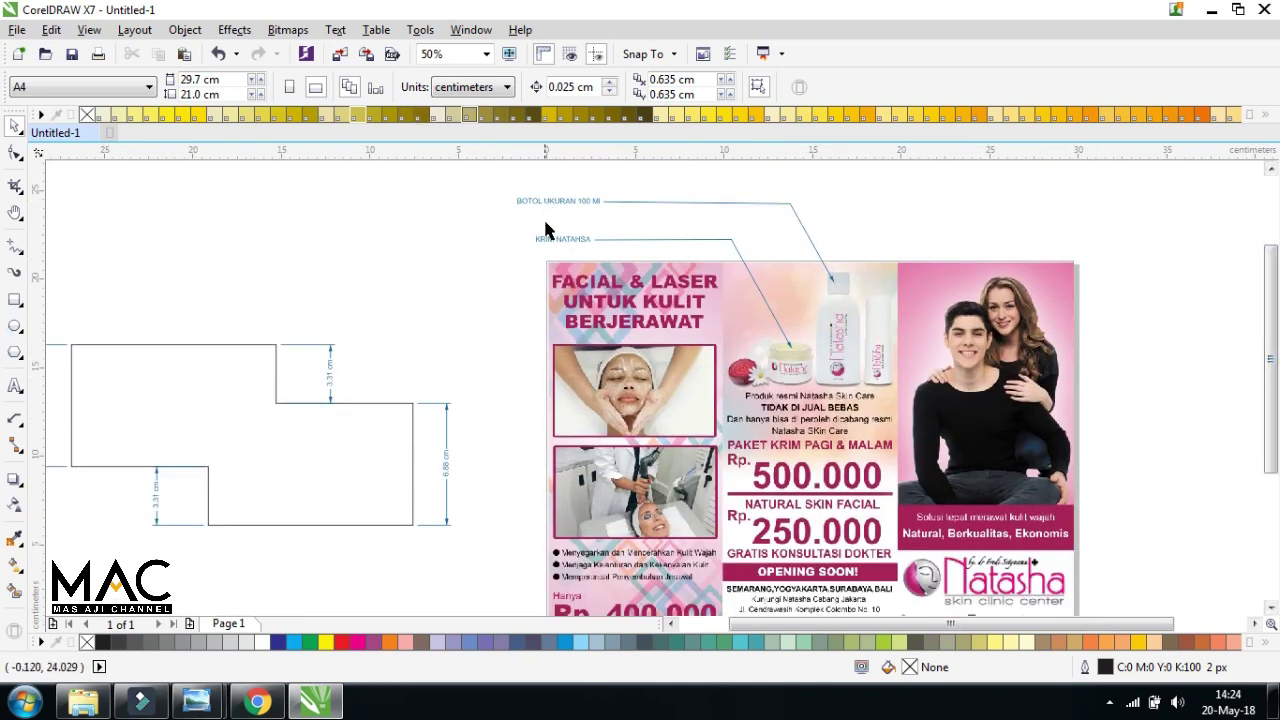
scroll(1277, 398, "down", 1)
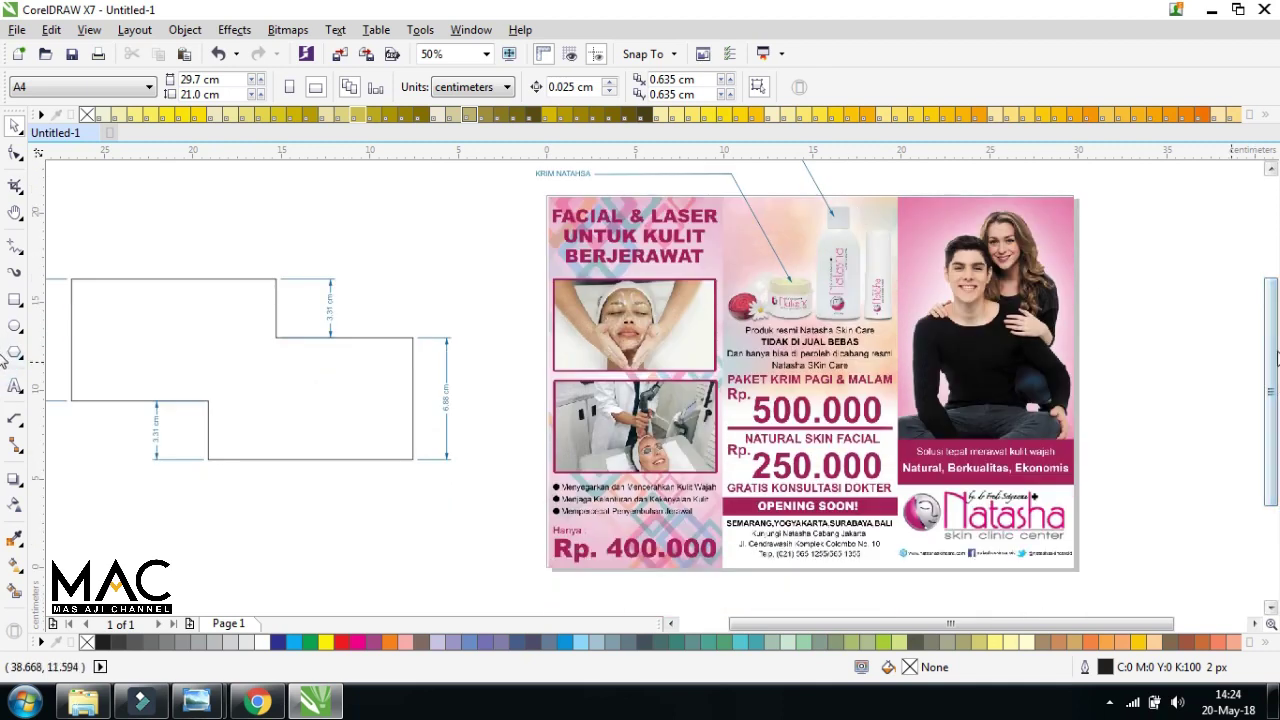
left_click_drag(1268, 355, 1268, 329)
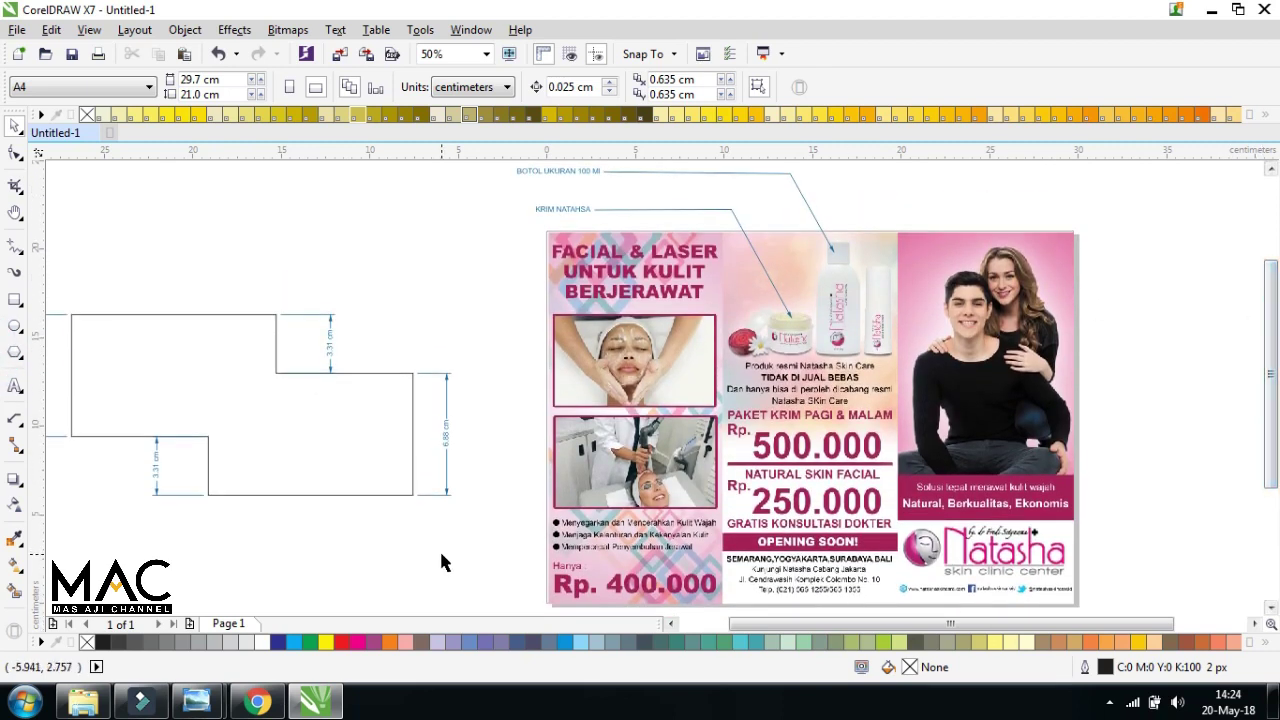
left_click(261, 322)
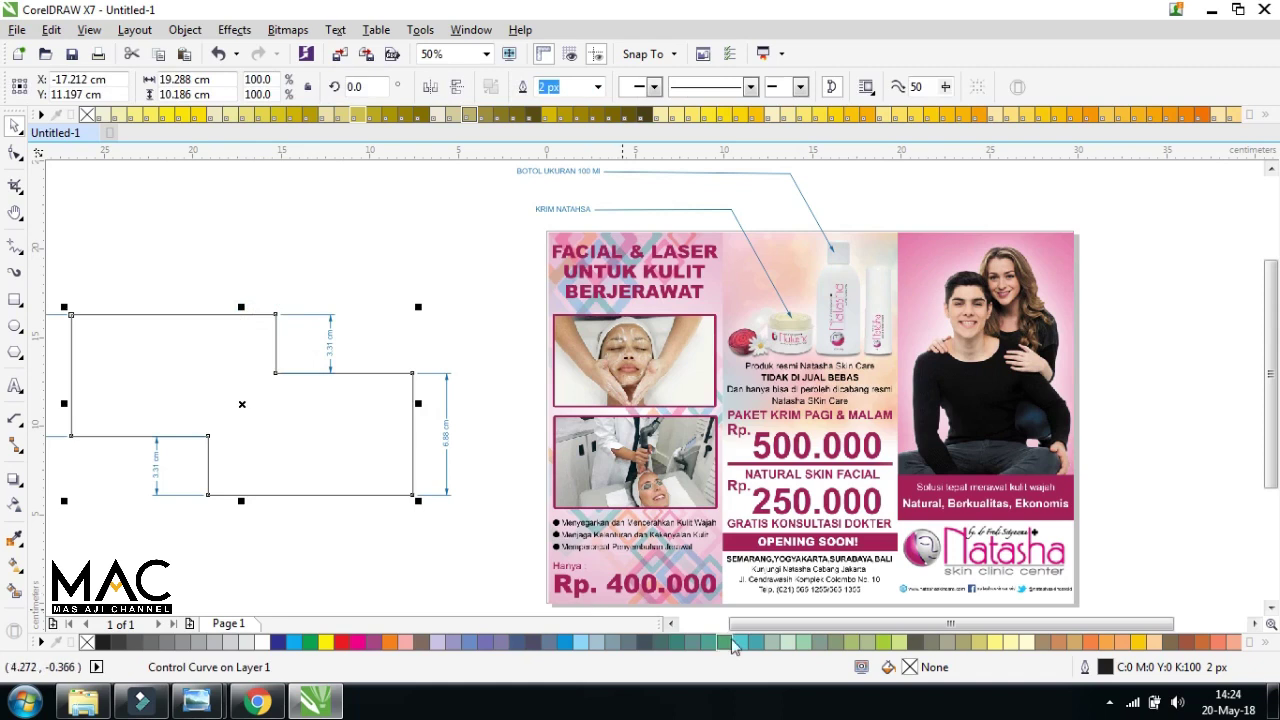
left_click_drag(728, 625, 672, 628)
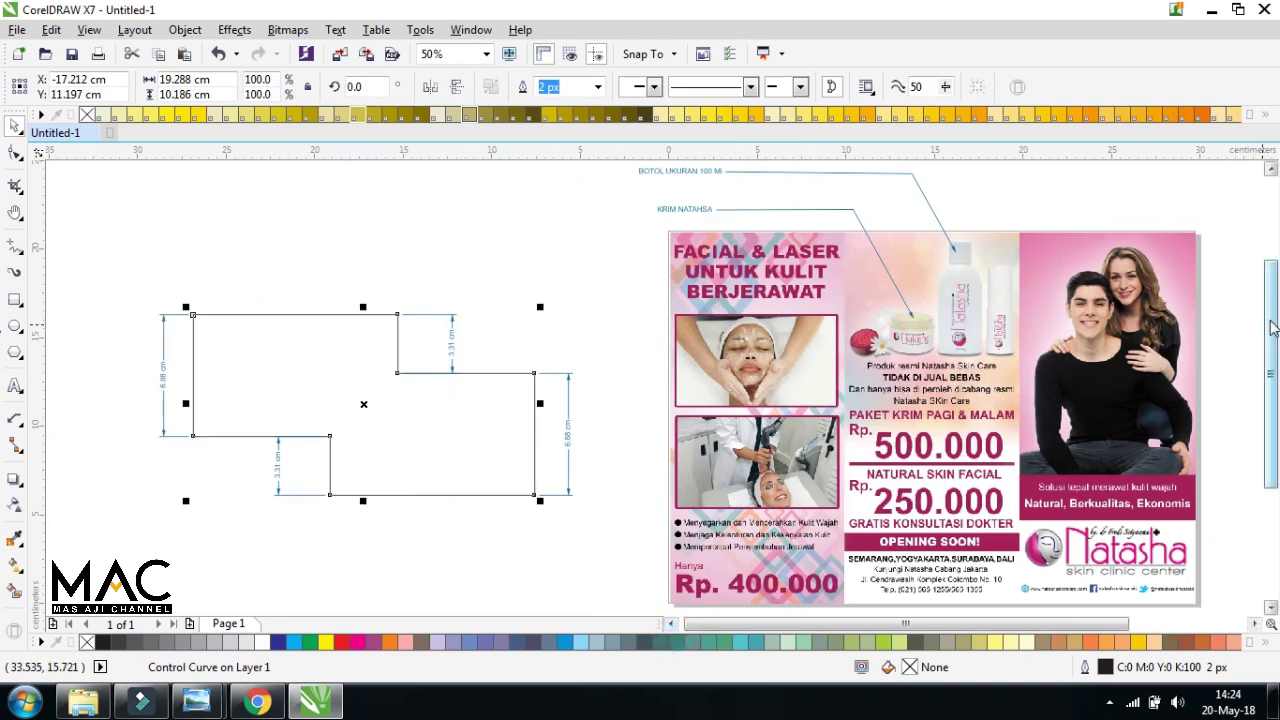
left_click_drag(1271, 324, 1273, 330)
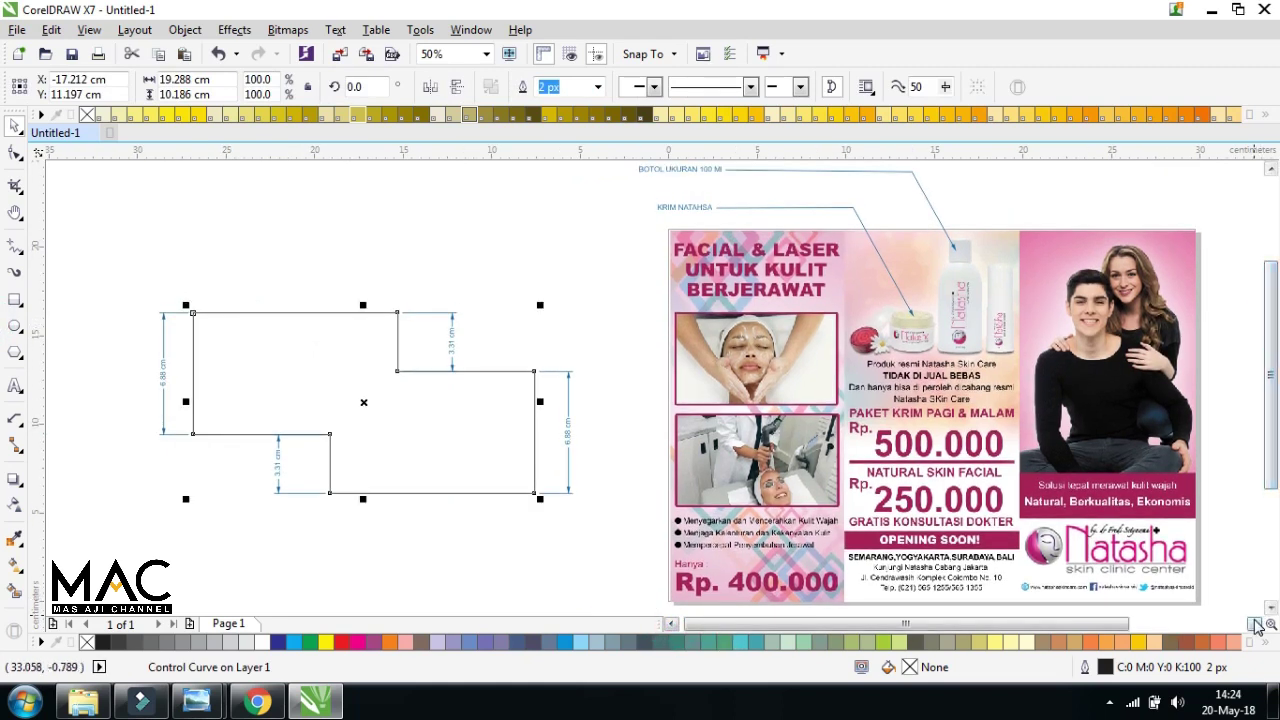
scroll(1268, 330, "right", 2)
scroll(1271, 314, "up", 1)
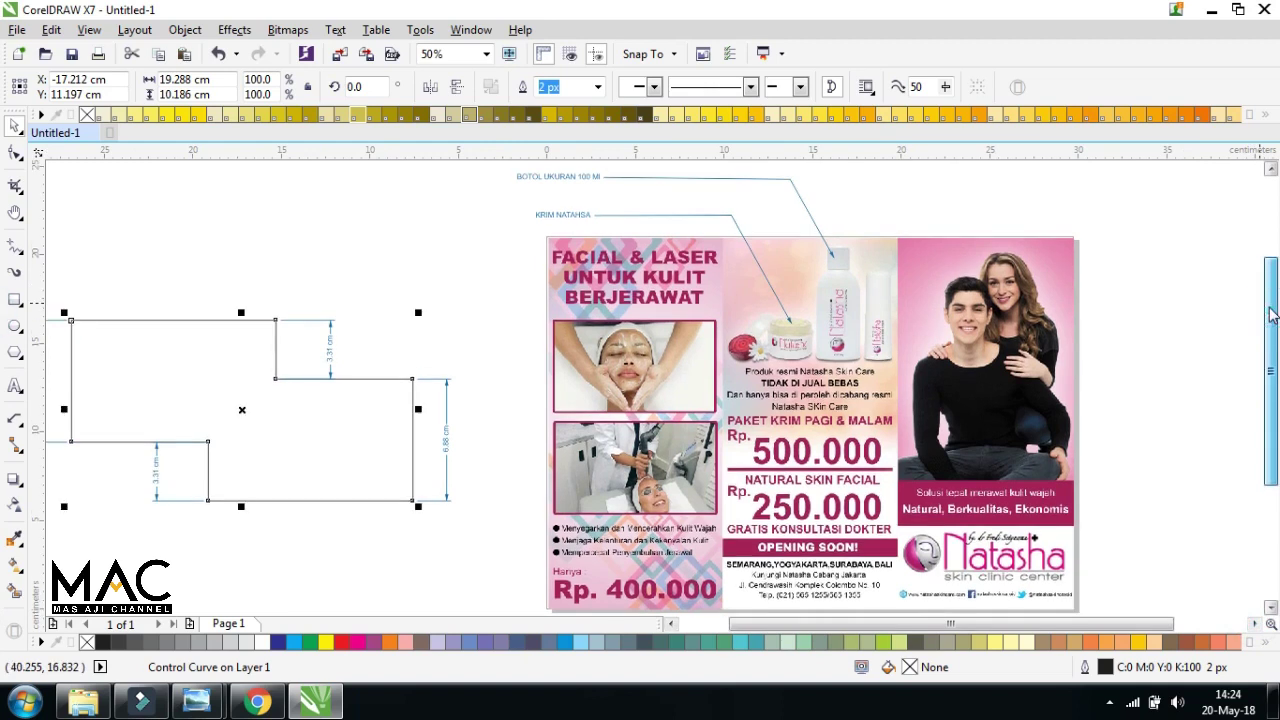
scroll(1271, 325, "left", 1)
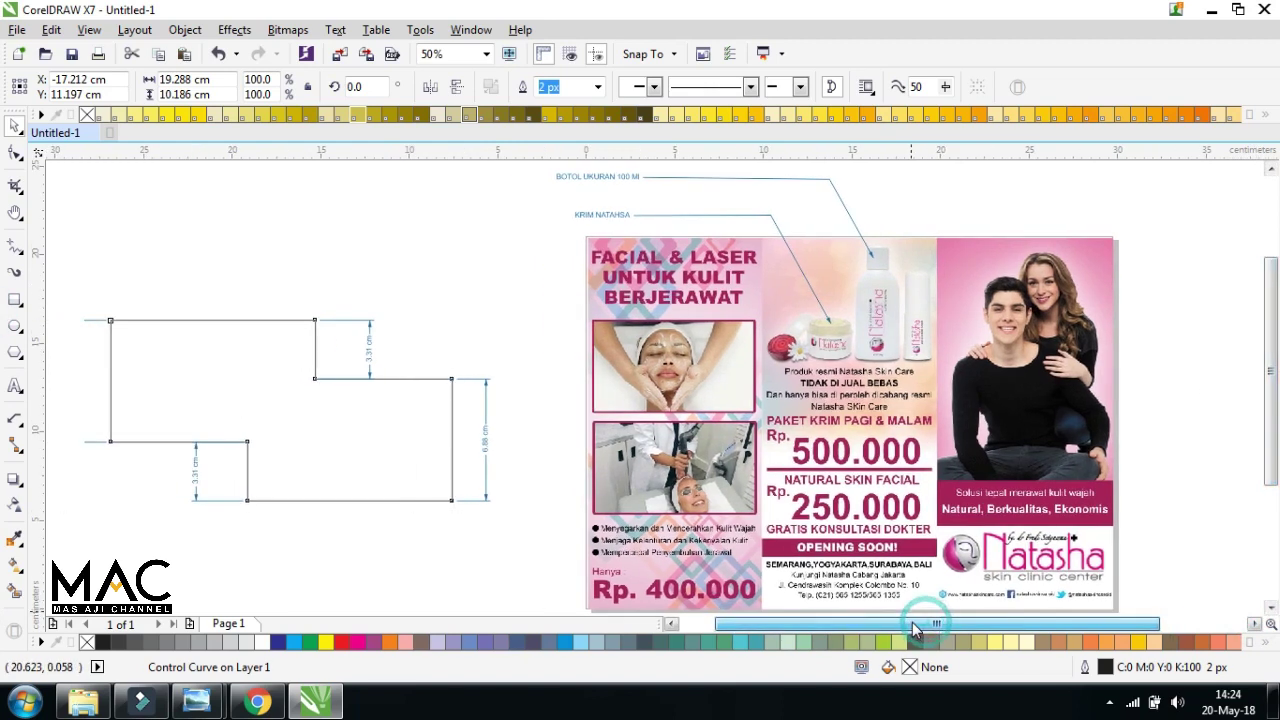
left_click(1258, 338)
scroll(1271, 336, "up", 1)
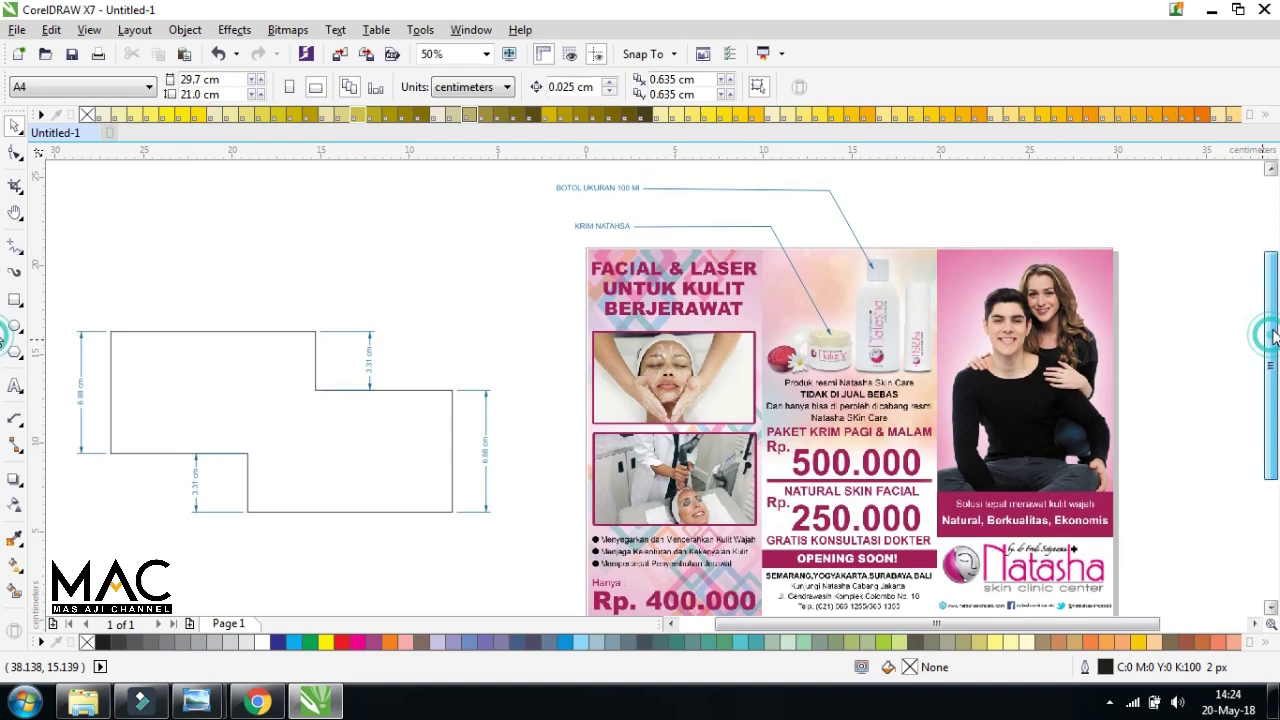
left_click_drag(1274, 338, 1275, 343)
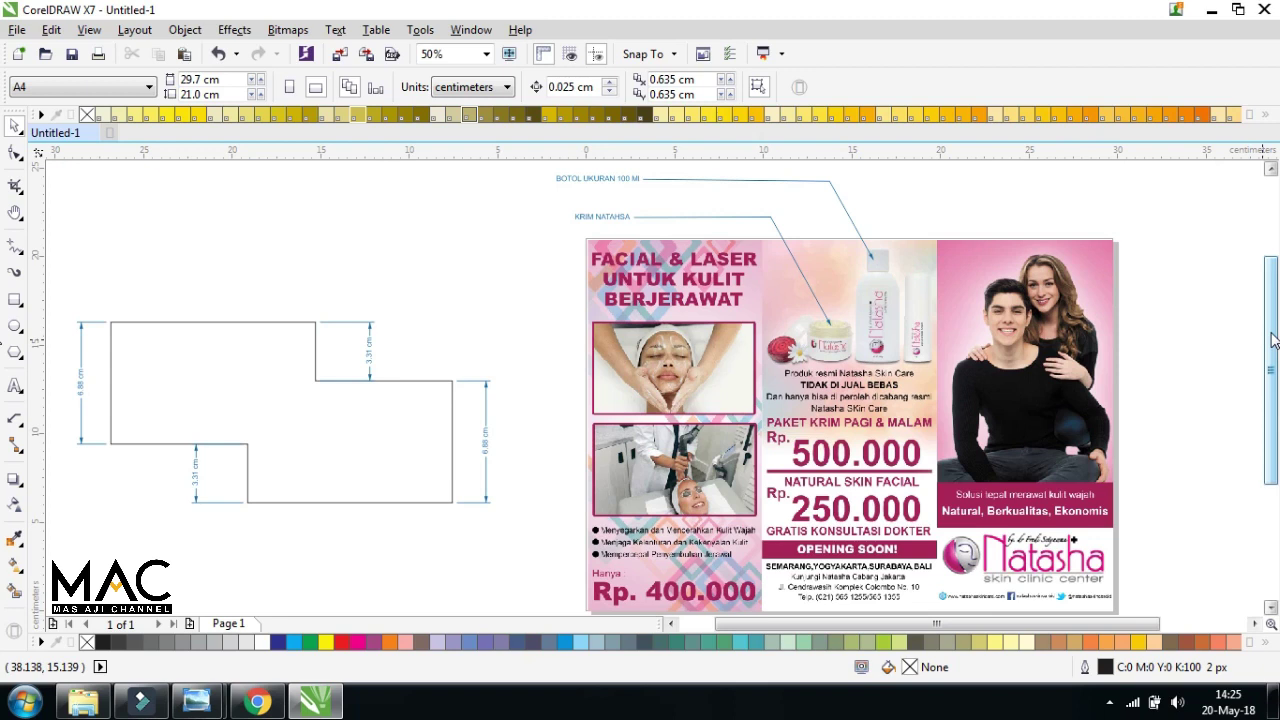
left_click_drag(1274, 341, 1275, 356)
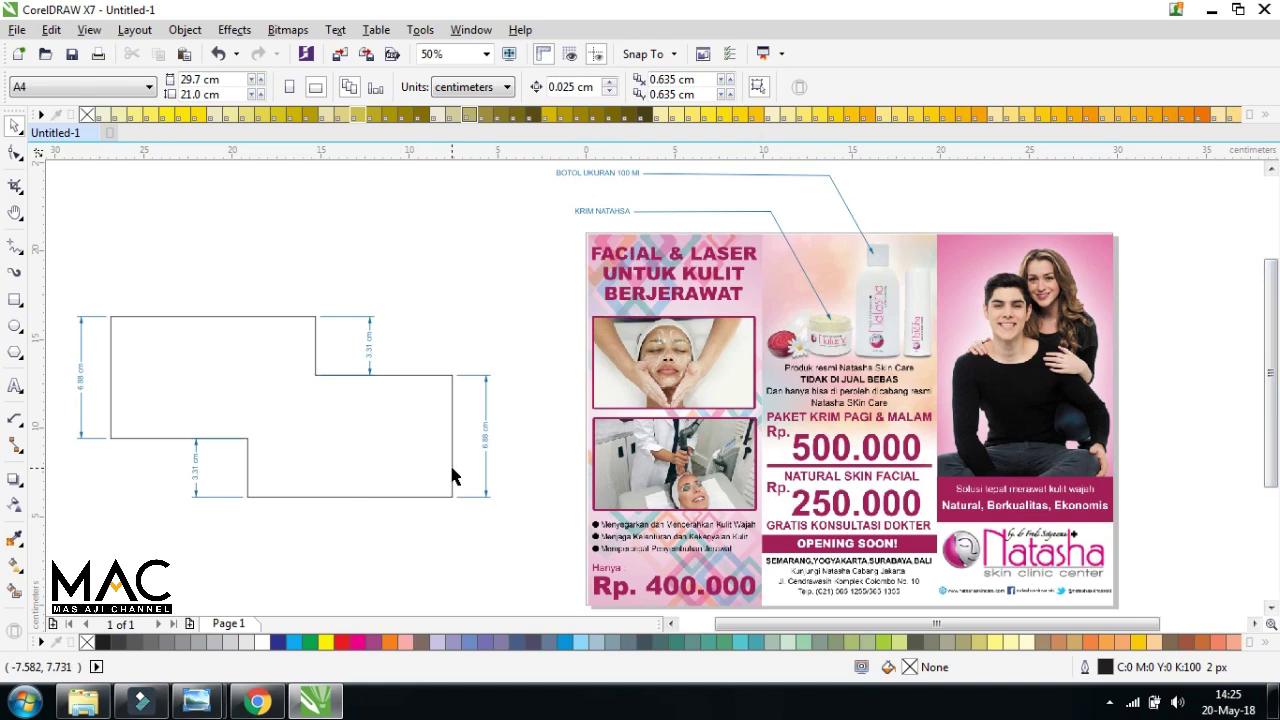
Preview the open Windows Photo Viewer images of the CorelDRAW tutorial topic lists
mouse_move(196, 702)
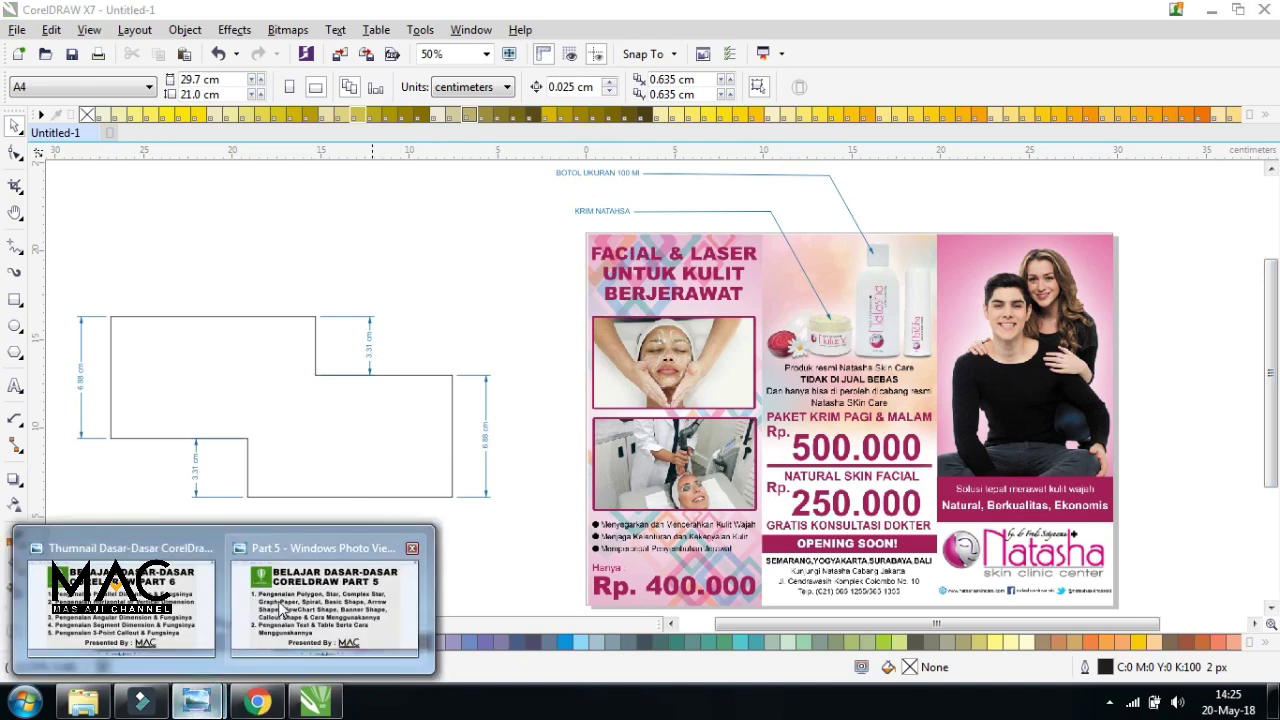